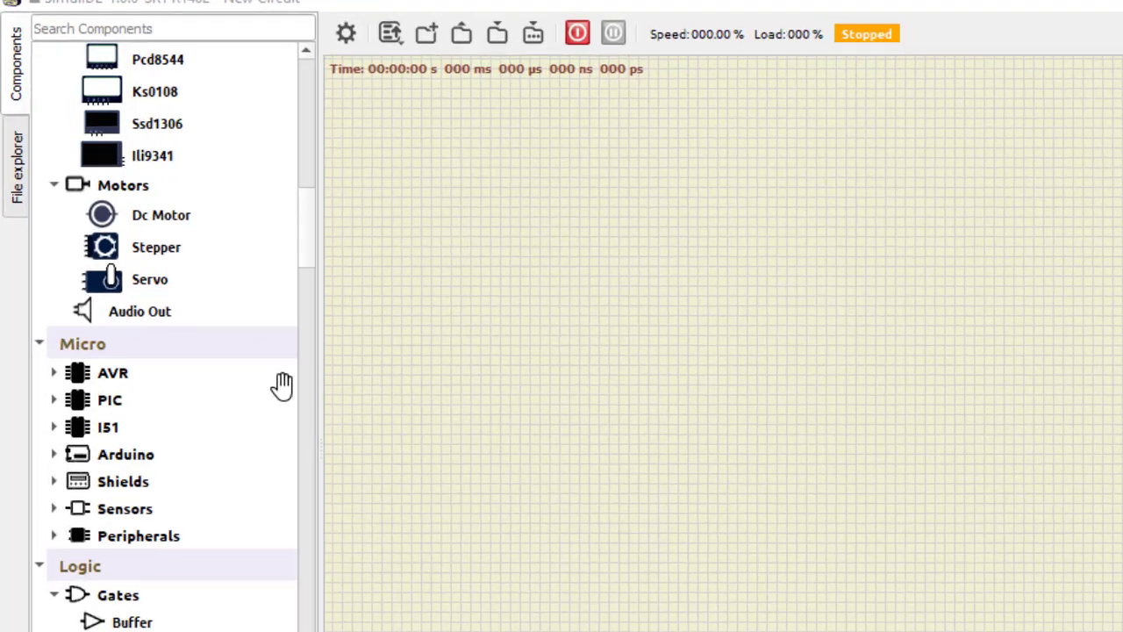
# Place eight fixed voltage sources in a vertical column near the left side of the empty circuit.
pyautogui.scroll(15, 181, 253)
pyautogui.moveTo(148, 271); pyautogui.dragTo(338, 223)
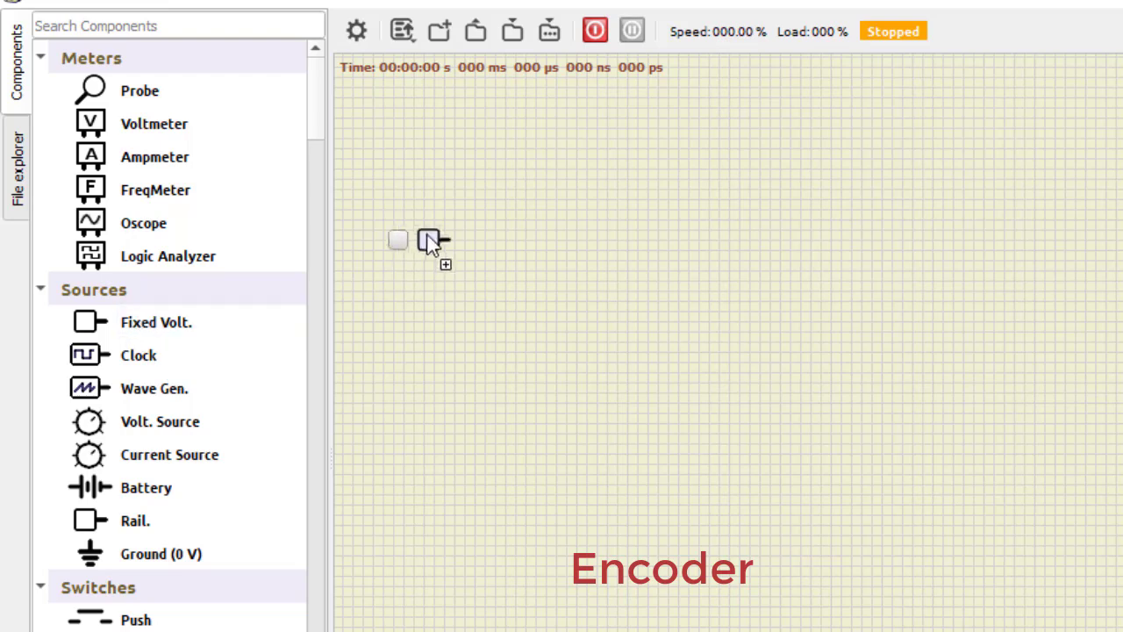
pyautogui.moveTo(149, 322); pyautogui.dragTo(452, 307)
pyautogui.moveTo(151, 322); pyautogui.dragTo(153, 330)
pyautogui.moveTo(439, 338); pyautogui.dragTo(439, 338)
pyautogui.moveTo(150, 322); pyautogui.dragTo(439, 389)
pyautogui.moveTo(149, 322); pyautogui.dragTo(438, 439)
pyautogui.moveTo(149, 322); pyautogui.dragTo(448, 534)
pyautogui.moveTo(197, 324); pyautogui.dragTo(436, 588)
# Add an OR gate to the right of the voltage sources and set its input size to 4.
pyautogui.scroll(-15, 131, 562)
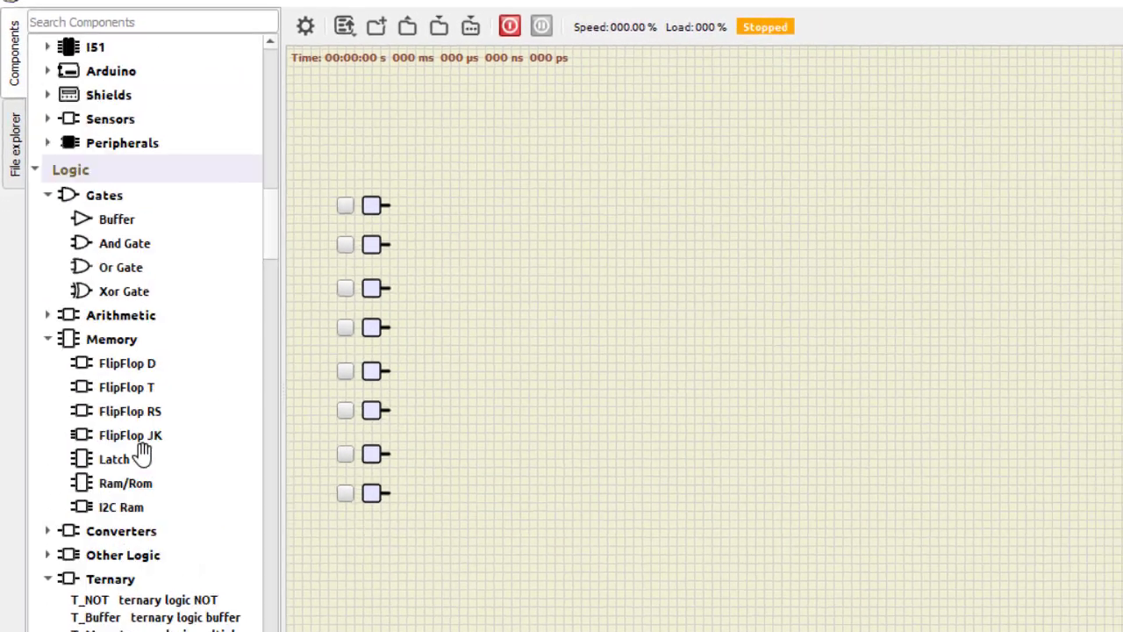
pyautogui.scroll(1, 143, 452)
pyautogui.moveTo(120, 347); pyautogui.dragTo(553, 231)
pyautogui.rightClick(553, 231)
pyautogui.click(565, 318)
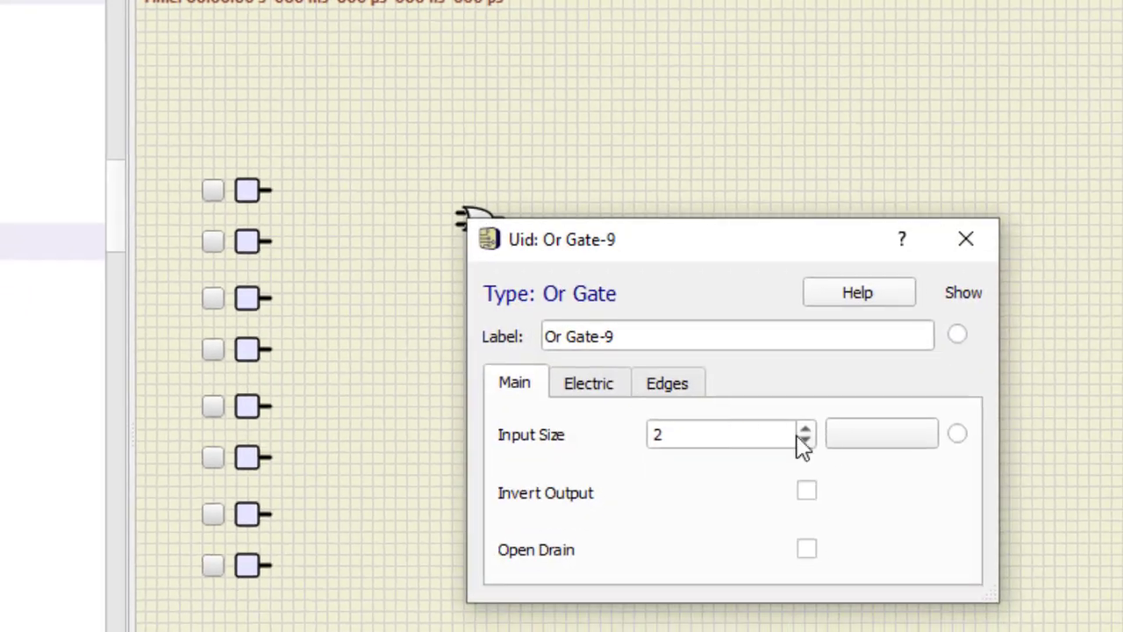
pyautogui.doubleClick(806, 429)
pyautogui.click(966, 239)
# Duplicate the four-input OR gate twice and arrange the three gates in a vertical column.
pyautogui.moveTo(477, 216); pyautogui.dragTo(499, 249)
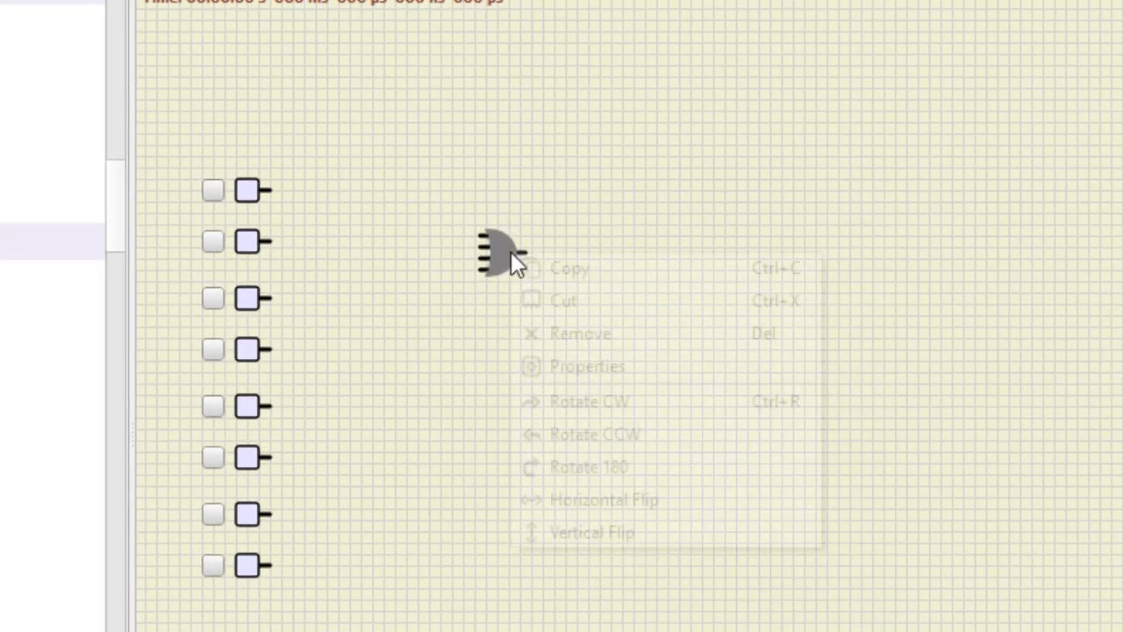
pyautogui.rightClick(516, 259)
pyautogui.click(562, 266)
pyautogui.rightClick(518, 379)
pyautogui.click(567, 429)
pyautogui.rightClick(722, 361)
pyautogui.click(760, 411)
pyautogui.moveTo(699, 389); pyautogui.dragTo(560, 459)
pyautogui.moveTo(489, 344); pyautogui.dragTo(556, 351)
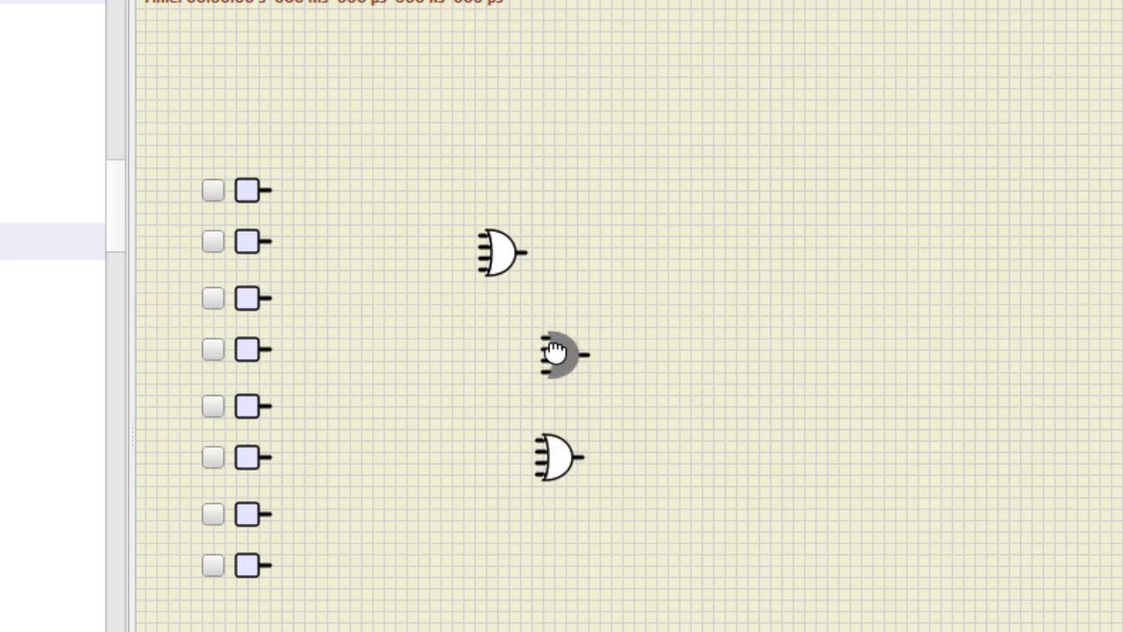
pyautogui.moveTo(496, 251); pyautogui.dragTo(554, 258)
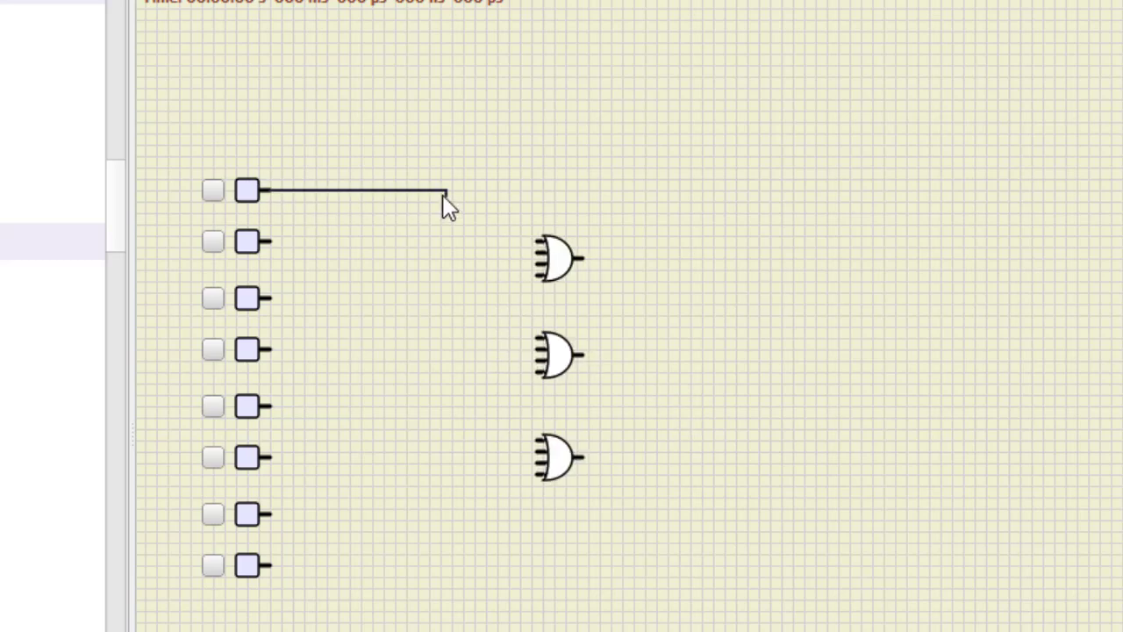
# Wire the first voltage source to the lowest input of each of the three OR gates.
pyautogui.moveTo(465, 197)
pyautogui.mouseDown()
pyautogui.moveTo(518, 475)
pyautogui.moveTo(537, 474)
pyautogui.mouseUp()
pyautogui.moveTo(537, 372); pyautogui.dragTo(465, 372)
pyautogui.moveTo(538, 276); pyautogui.dragTo(464, 276)
# Wire the second voltage source to the third input of the middle and top OR gates.
pyautogui.moveTo(269, 242); pyautogui.dragTo(428, 254)
pyautogui.moveTo(442, 331); pyautogui.dragTo(450, 355)
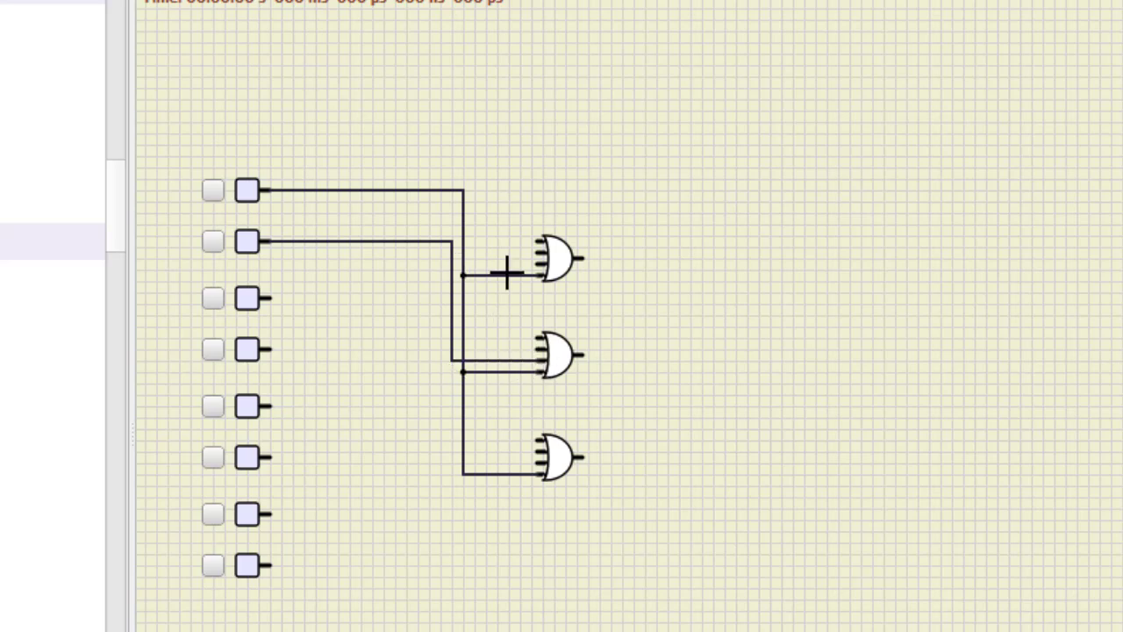
pyautogui.moveTo(537, 258); pyautogui.dragTo(451, 258)
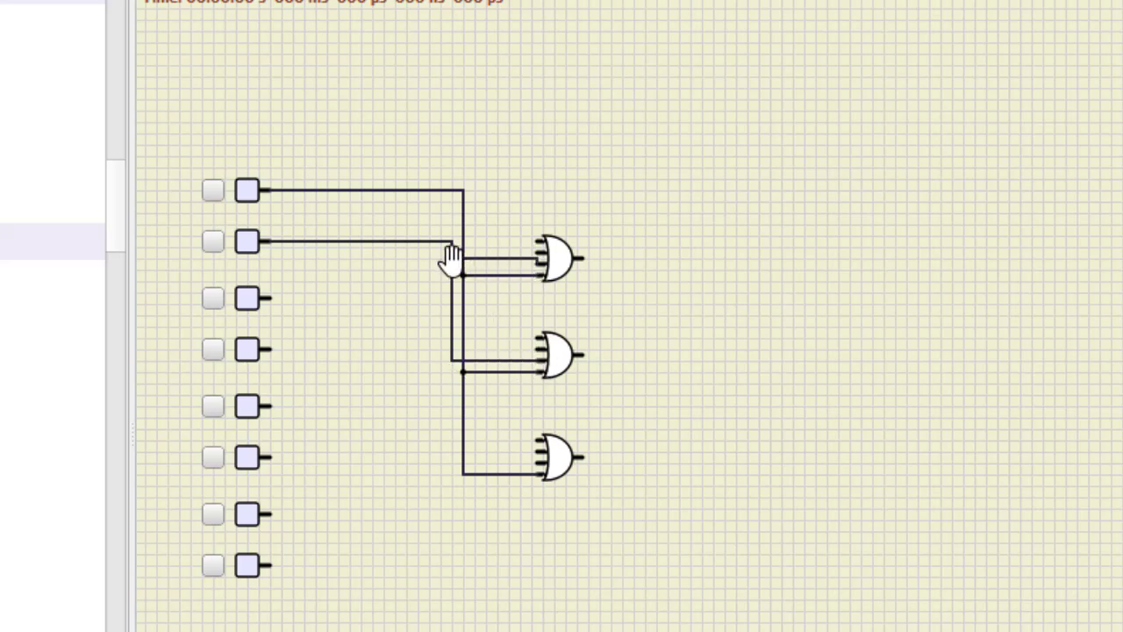
# Wire the third voltage source to the second input of the top OR gate and the third input of the bottom one.
pyautogui.moveTo(258, 300); pyautogui.dragTo(246, 300)
pyautogui.moveTo(559, 278); pyautogui.dragTo(559, 272)
pyautogui.click(259, 299)
pyautogui.moveTo(479, 307); pyautogui.dragTo(531, 249)
pyautogui.doubleClick(537, 248)
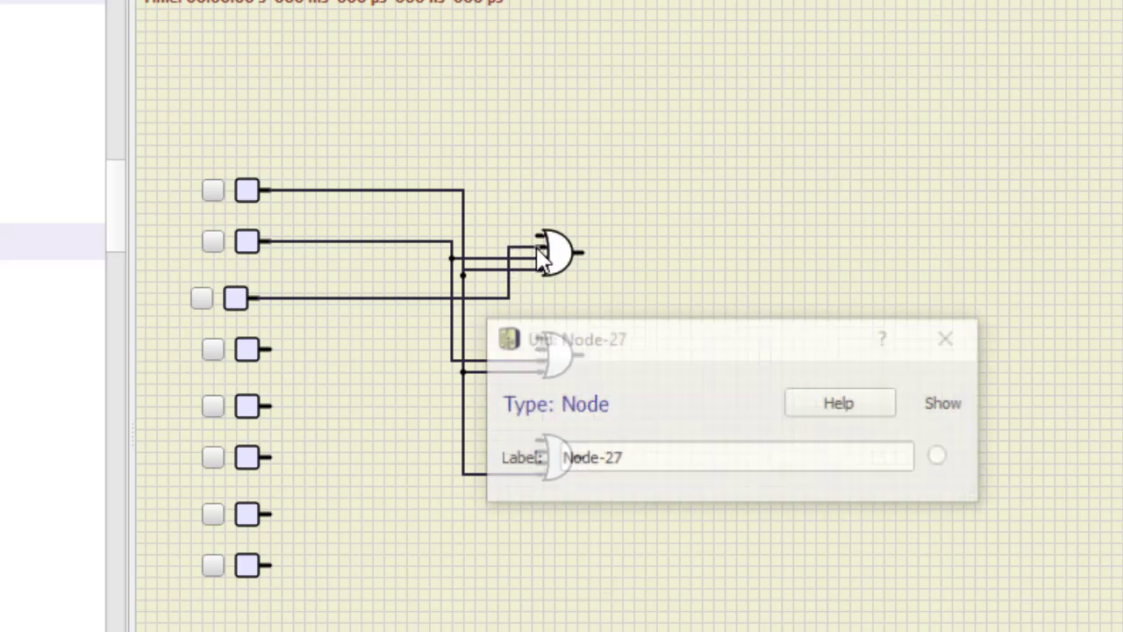
pyautogui.click(950, 337)
pyautogui.rightClick(510, 299)
pyautogui.click(534, 462)
pyautogui.click(509, 298)
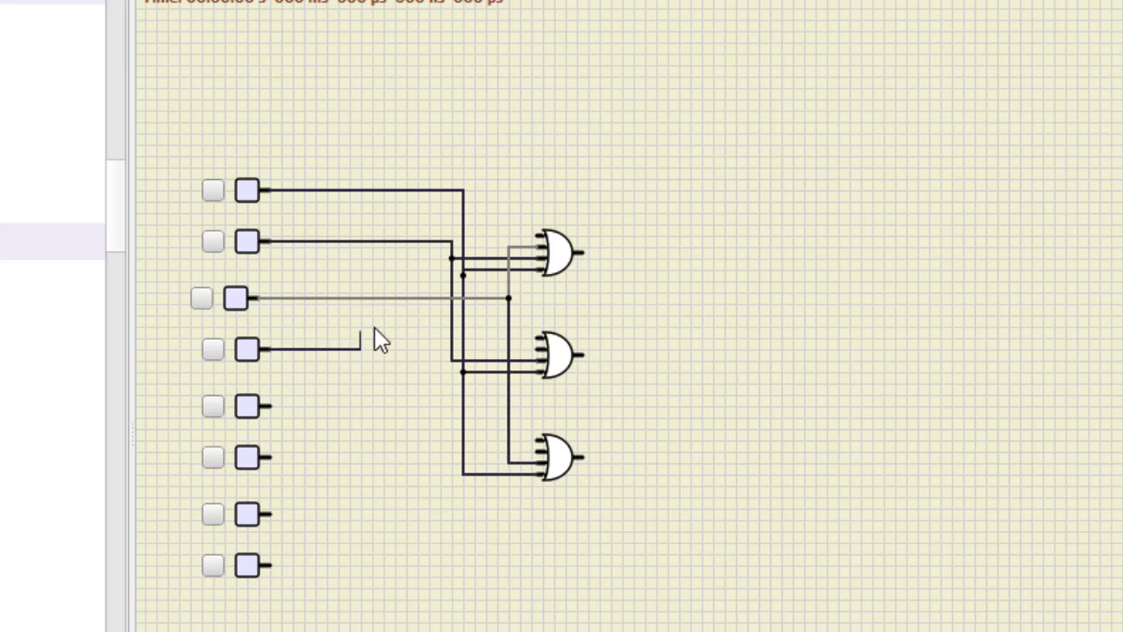
# Wire the fourth source to the top OR gate's first input and the fifth source to the middle and bottom gates.
pyautogui.click(534, 235)
pyautogui.click(461, 372)
pyautogui.click(265, 406)
pyautogui.click(537, 444)
pyautogui.click(521, 405)
# Wire the sixth source to the middle OR gate's first input and the seventh source to the bottom gate's first input.
pyautogui.click(265, 456)
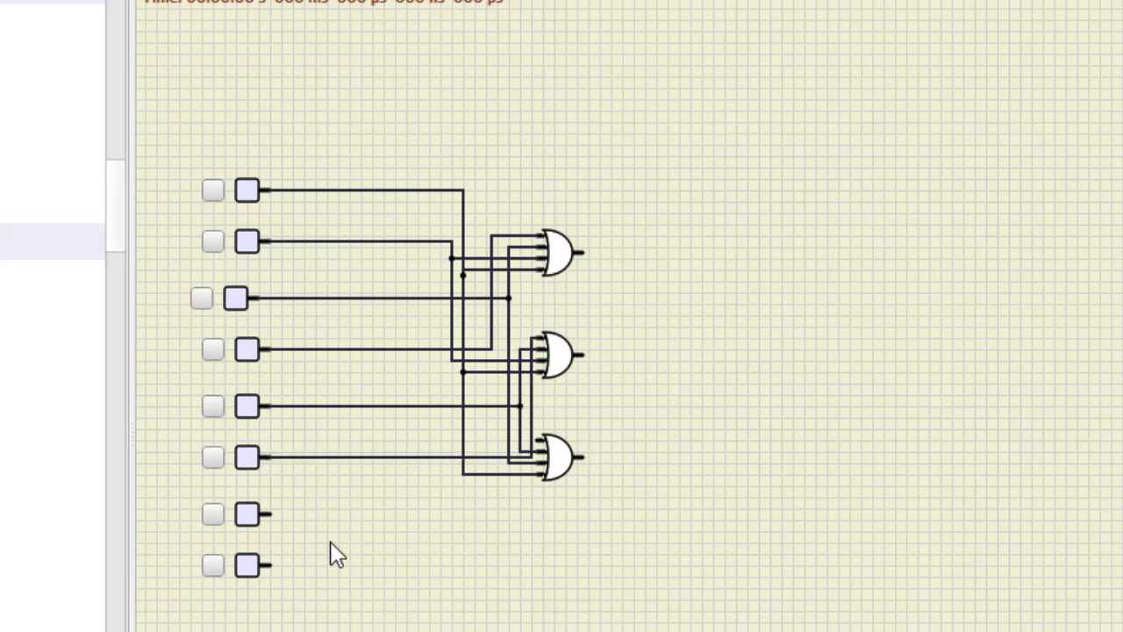
pyautogui.click(267, 514)
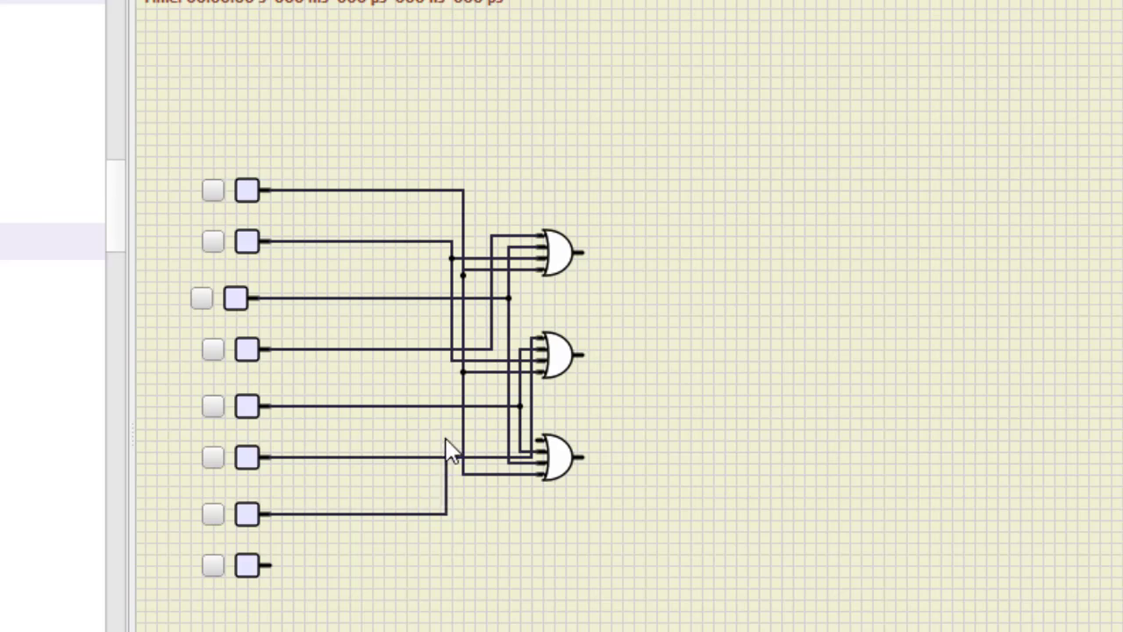
pyautogui.scroll(2, 684, 479)
pyautogui.scroll(-2, 677, 459)
pyautogui.moveTo(180, 138); pyautogui.dragTo(566, 537)
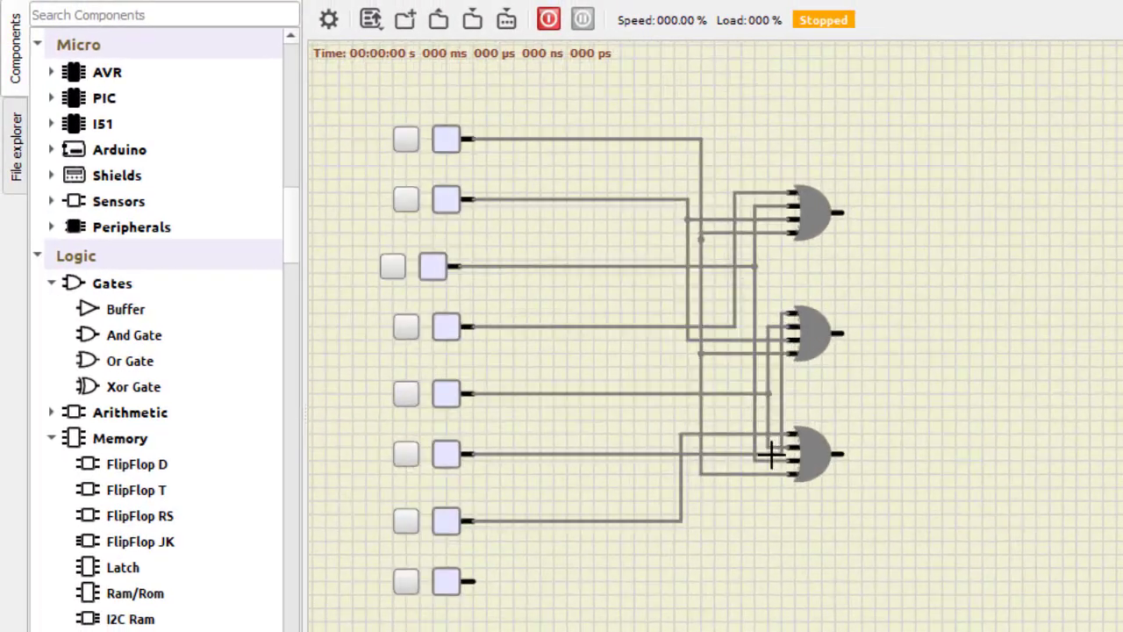
# Place three probes beside the OR gates and wire each gate output to its own probe.
pyautogui.scroll(10, 143, 258)
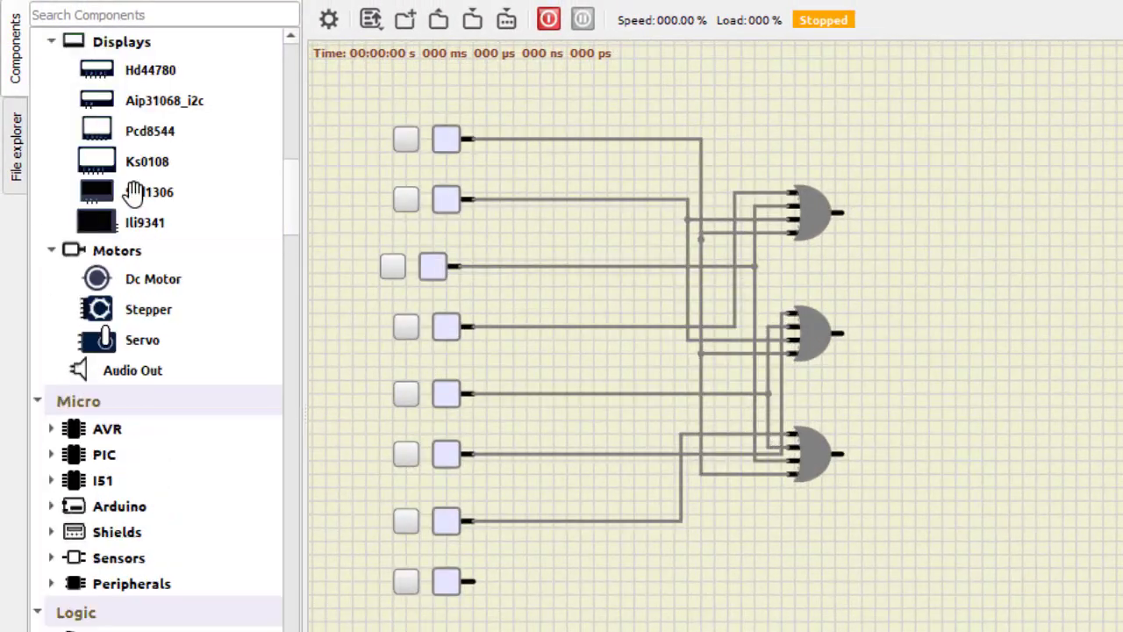
pyautogui.scroll(3, 143, 173)
pyautogui.moveTo(200, 75); pyautogui.dragTo(988, 302)
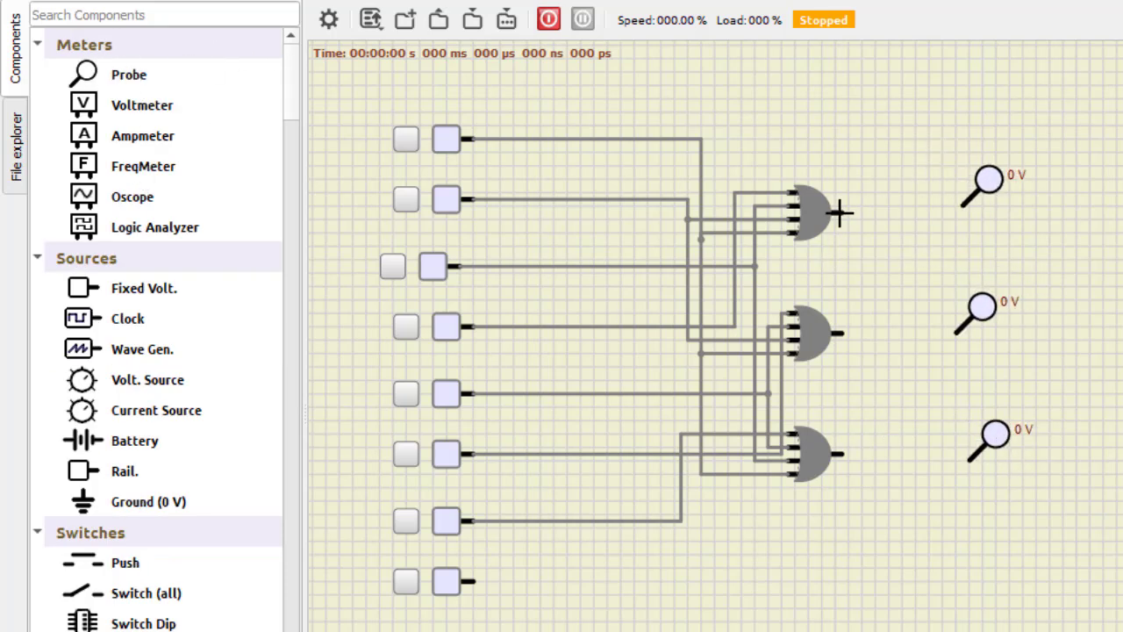
pyautogui.moveTo(843, 333); pyautogui.dragTo(959, 331)
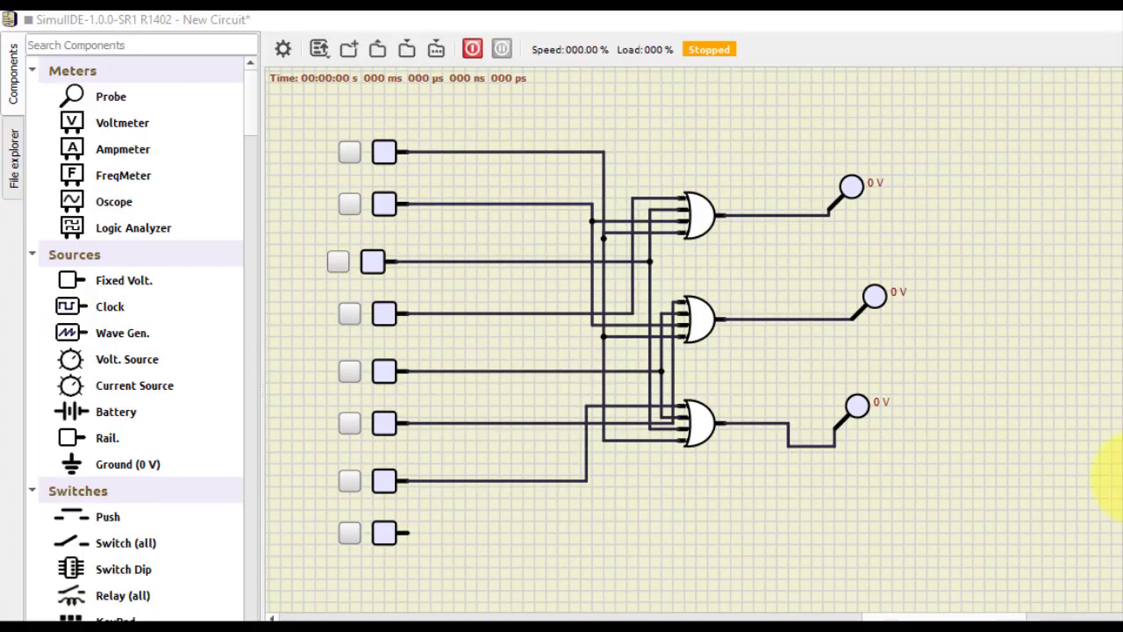
# Start the simulation and switch the first three voltage sources on and off one at a time, checking the probes.
pyautogui.click(473, 50)
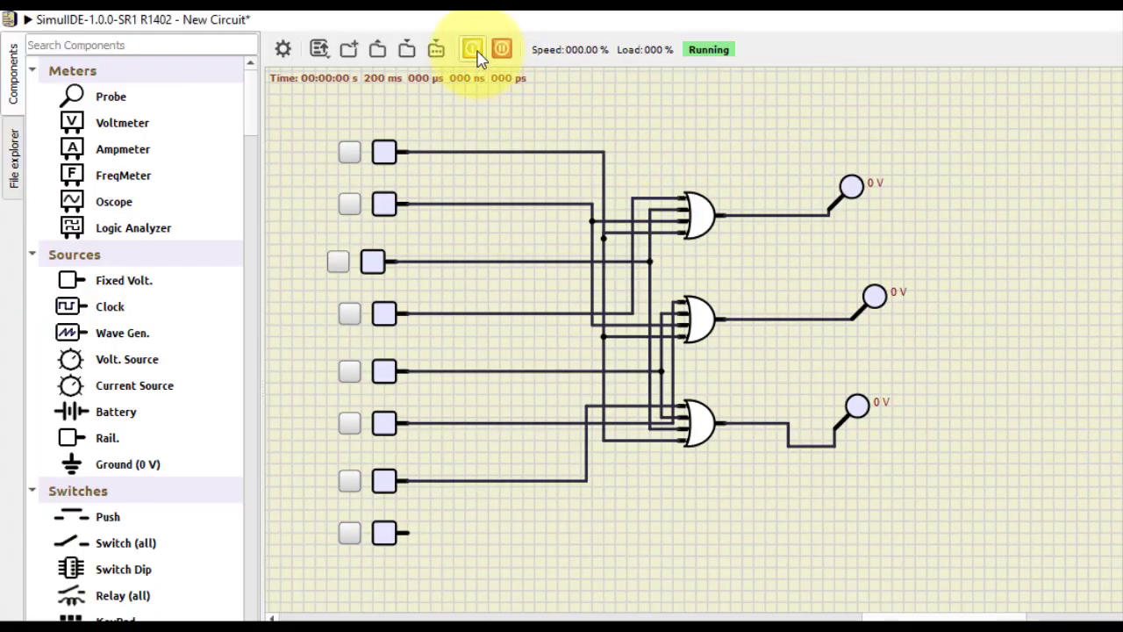
pyautogui.click(348, 160)
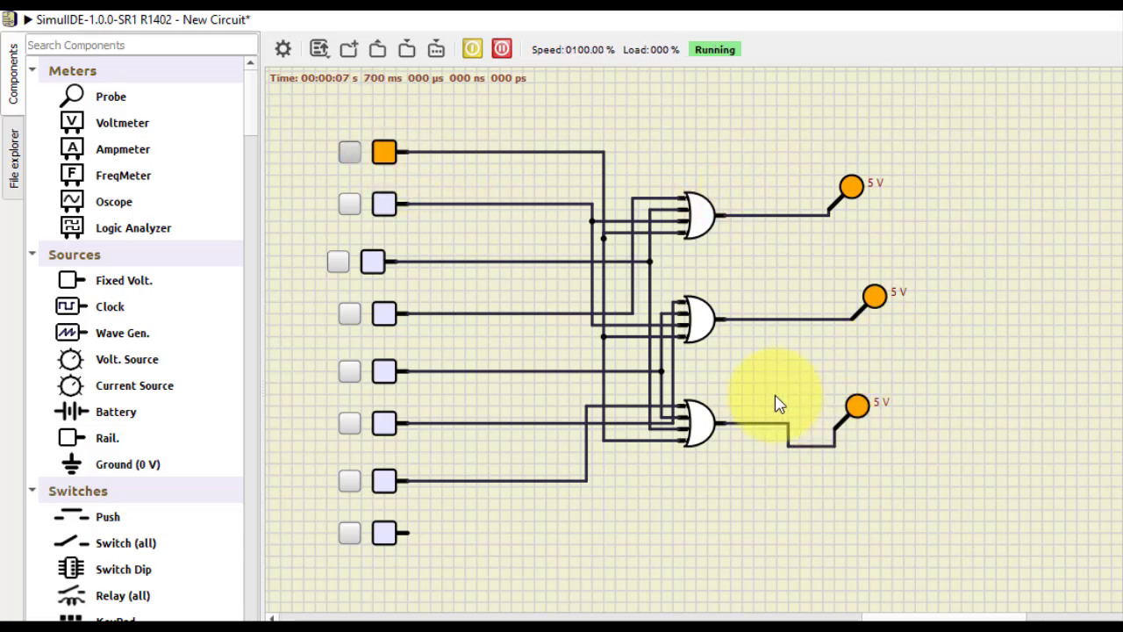
pyautogui.click(351, 161)
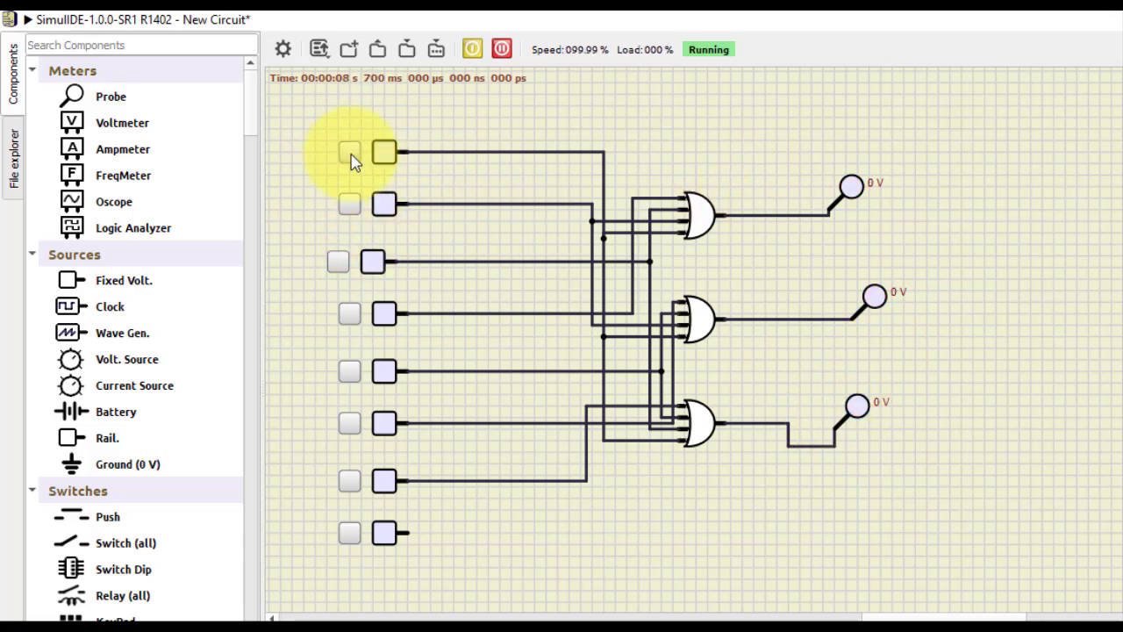
pyautogui.click(350, 212)
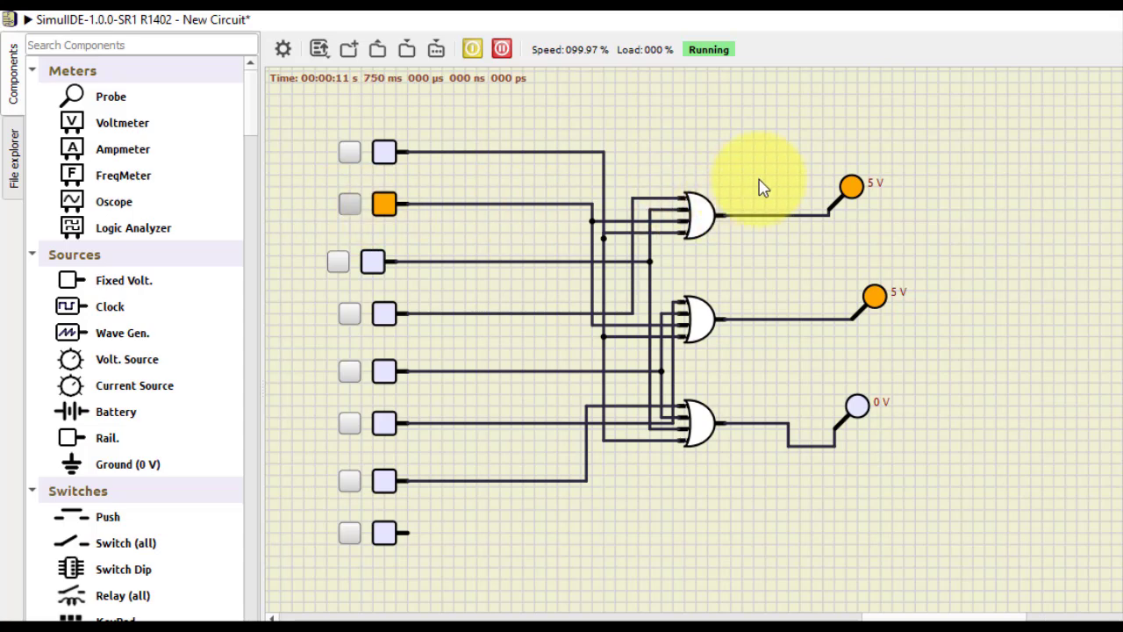
pyautogui.click(347, 206)
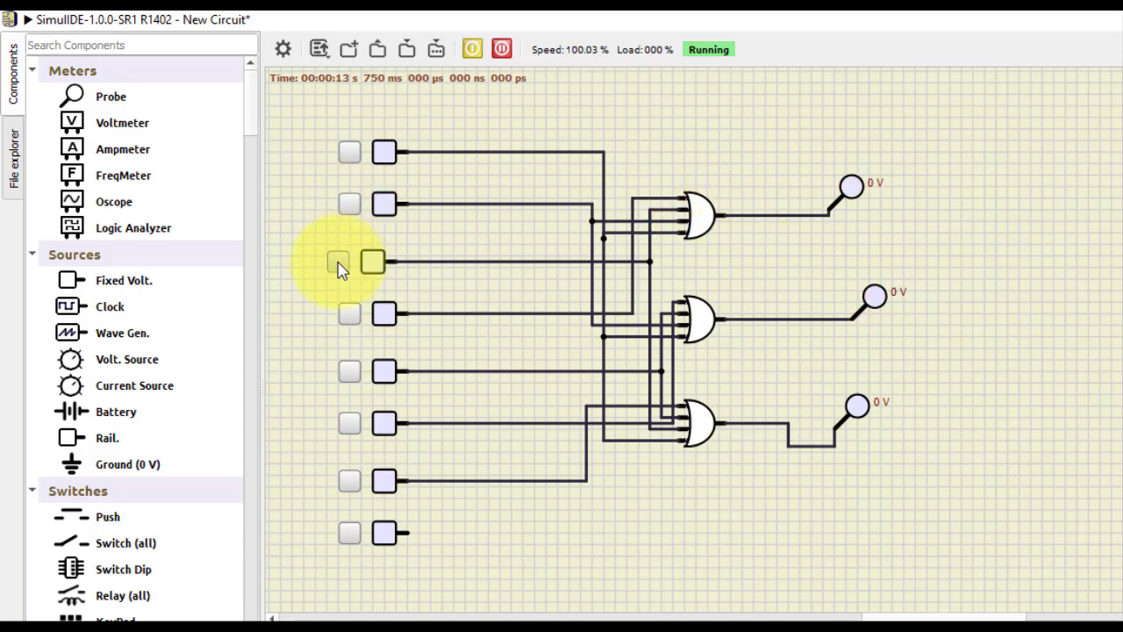
pyautogui.click(340, 266)
pyautogui.click(340, 267)
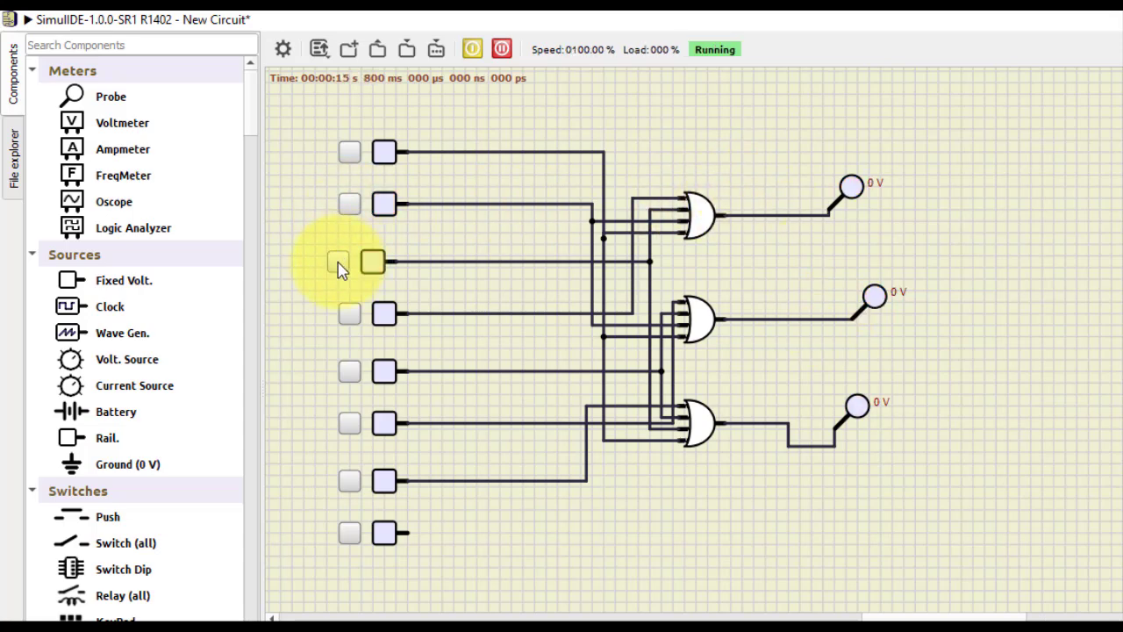
# Test the fourth to eighth voltage sources one after another while checking the probes.
pyautogui.click(354, 316)
pyautogui.click(357, 316)
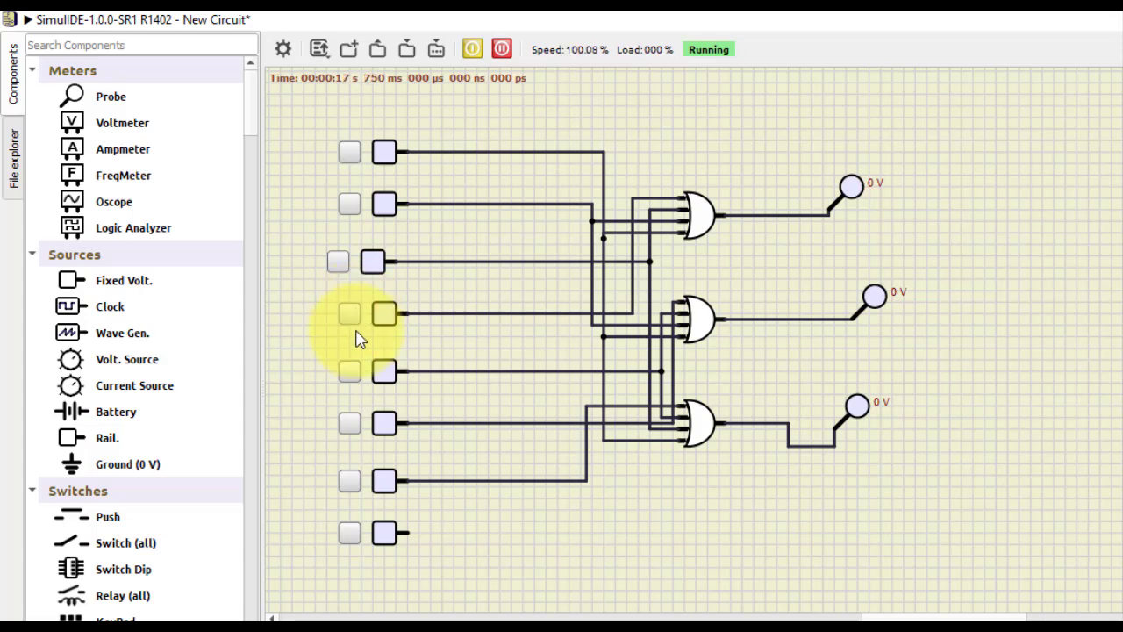
pyautogui.click(357, 374)
pyautogui.click(357, 374)
pyautogui.click(351, 423)
pyautogui.click(351, 423)
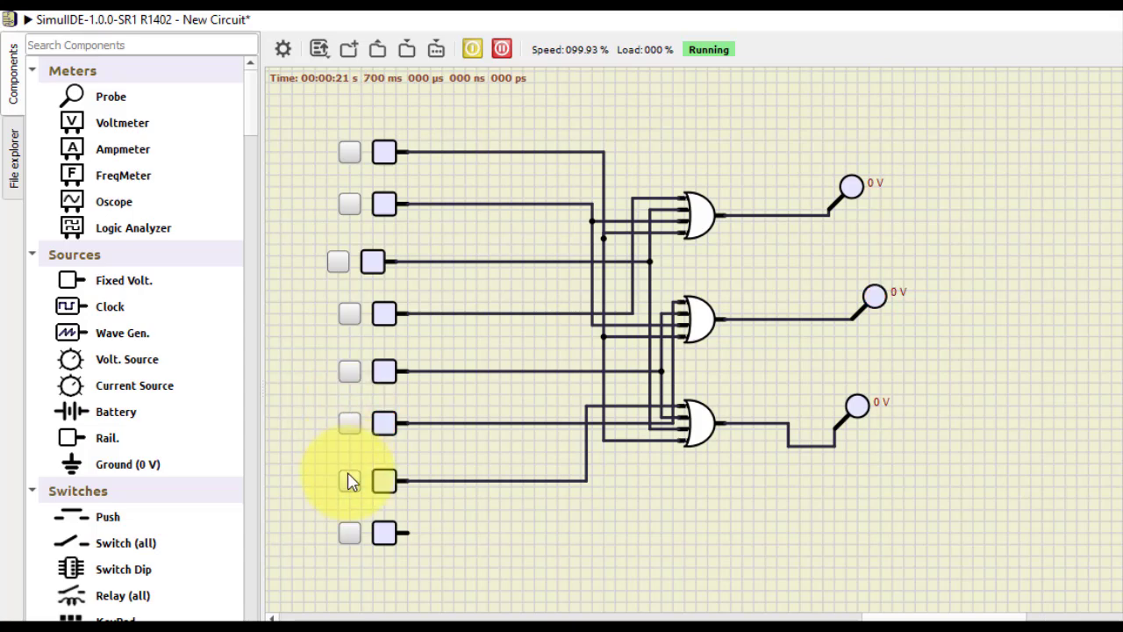
pyautogui.click(351, 483)
pyautogui.click(353, 489)
pyautogui.click(349, 537)
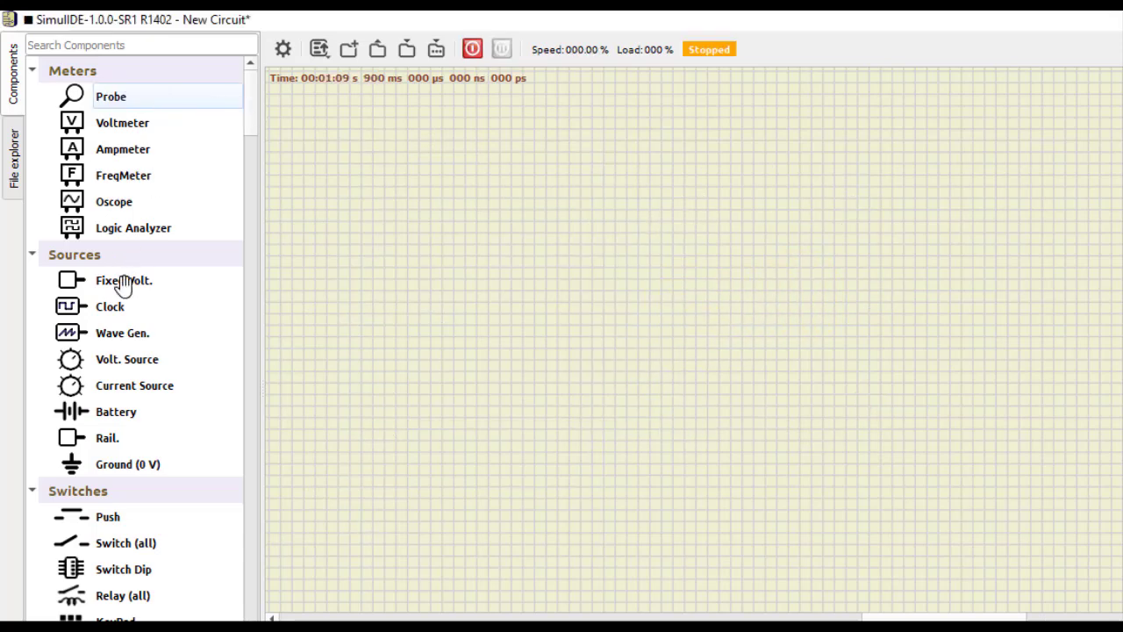
# Place a fixed voltage source in the empty circuit and rotate it so its pin points down.
pyautogui.moveTo(120, 280); pyautogui.dragTo(359, 146)
pyautogui.rightClick(336, 148)
pyautogui.click(371, 272)
# Add a buffer below the voltage source and enable its inverted output.
pyautogui.scroll(-8, 152, 413)
pyautogui.scroll(-10, 150, 409)
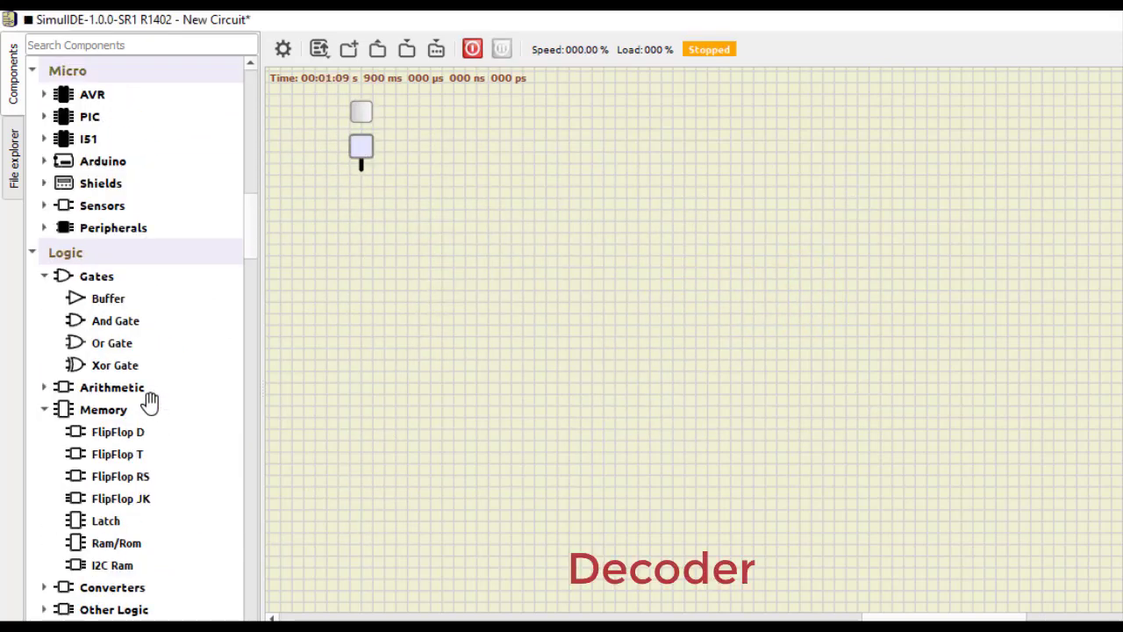
pyautogui.moveTo(131, 299); pyautogui.dragTo(391, 249)
pyautogui.rightClick(392, 246)
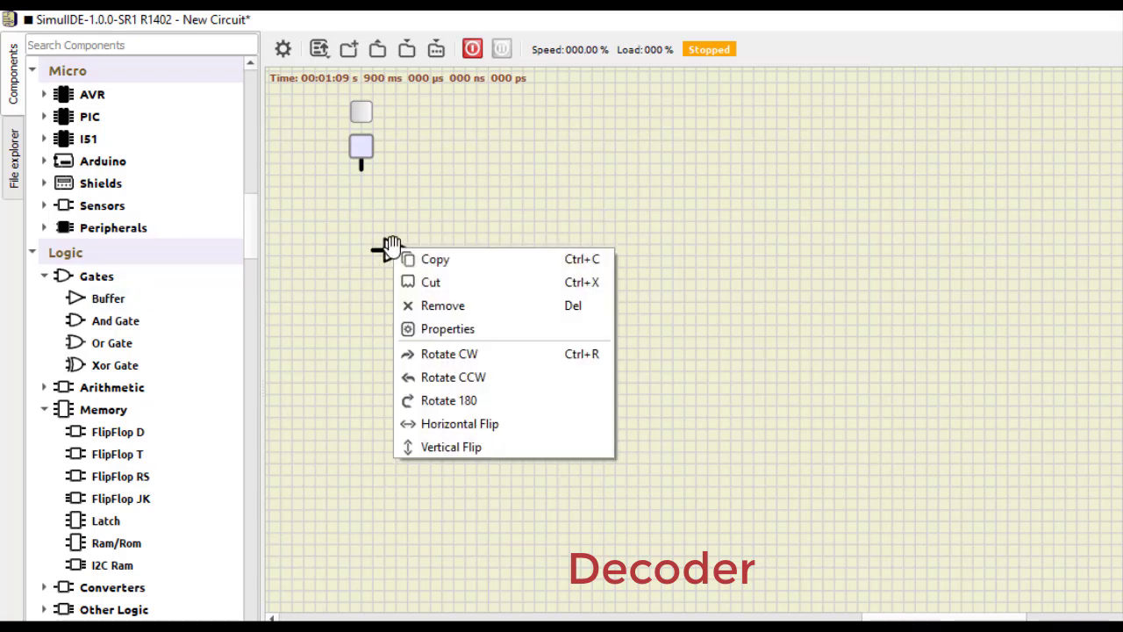
pyautogui.click(447, 329)
pyautogui.click(730, 431)
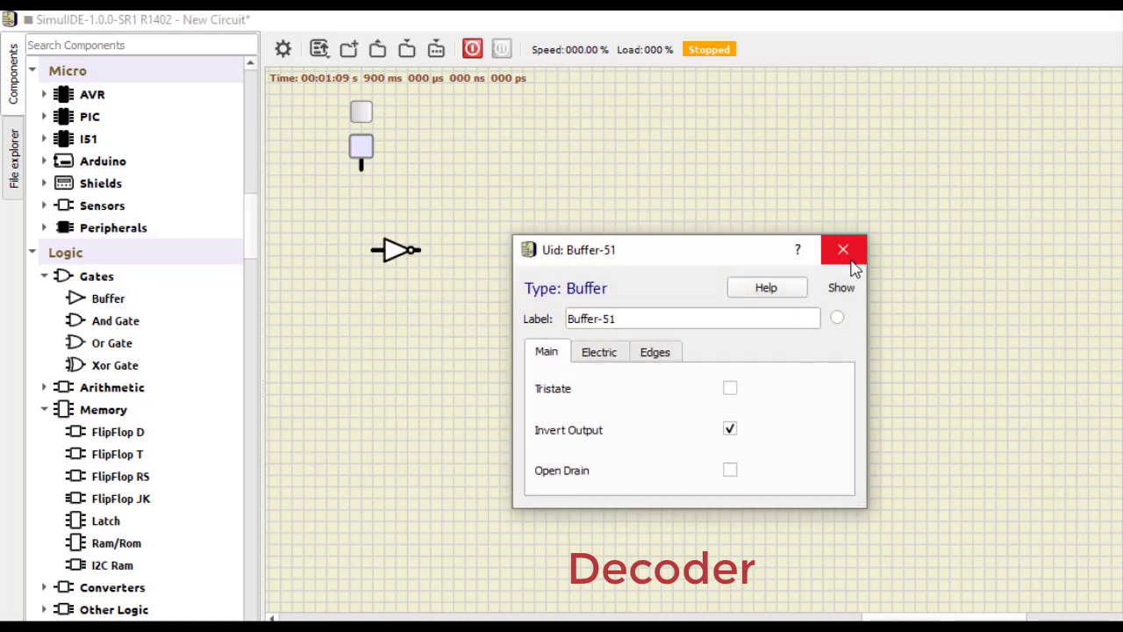
pyautogui.click(844, 249)
# Rotate the inverting buffer to point down and move it just below the voltage source.
pyautogui.rightClick(395, 250)
pyautogui.click(465, 378)
pyautogui.moveTo(395, 246); pyautogui.dragTo(384, 223)
# Duplicate the voltage source and inverter pair and place the copy beside the original.
pyautogui.moveTo(327, 84); pyautogui.dragTo(434, 265)
pyautogui.rightClick(384, 225)
pyautogui.click(478, 222)
pyautogui.rightClick(492, 206)
pyautogui.click(542, 251)
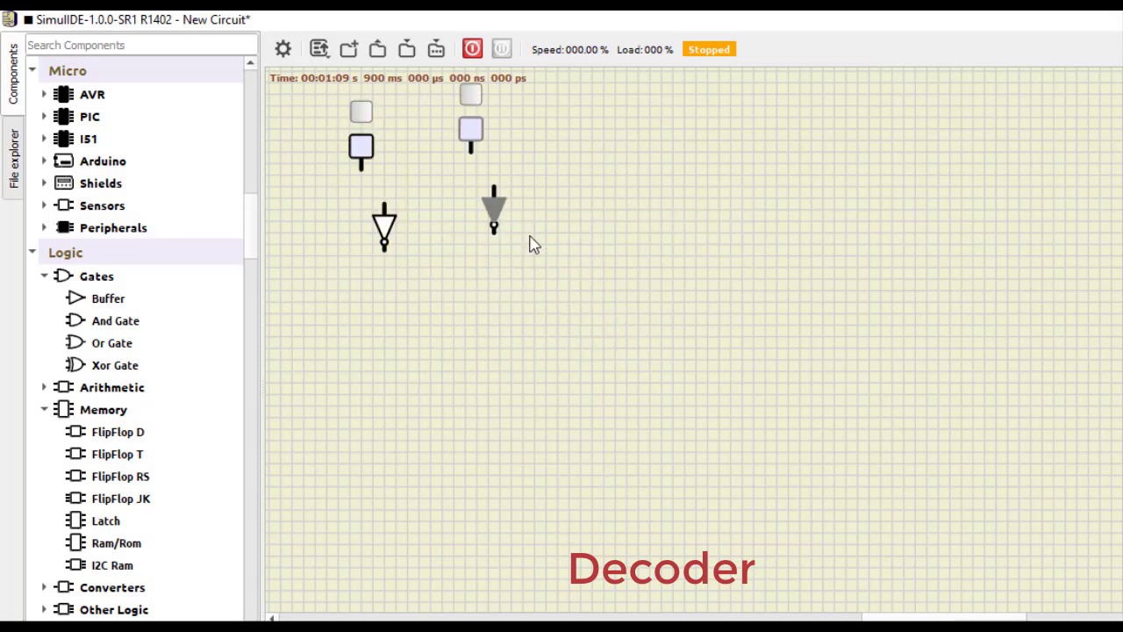
pyautogui.click(443, 152)
# Paste a third source and inverter pair and line up all three pairs in a row at the circuit's upper left.
pyautogui.rightClick(550, 176)
pyautogui.click(559, 208)
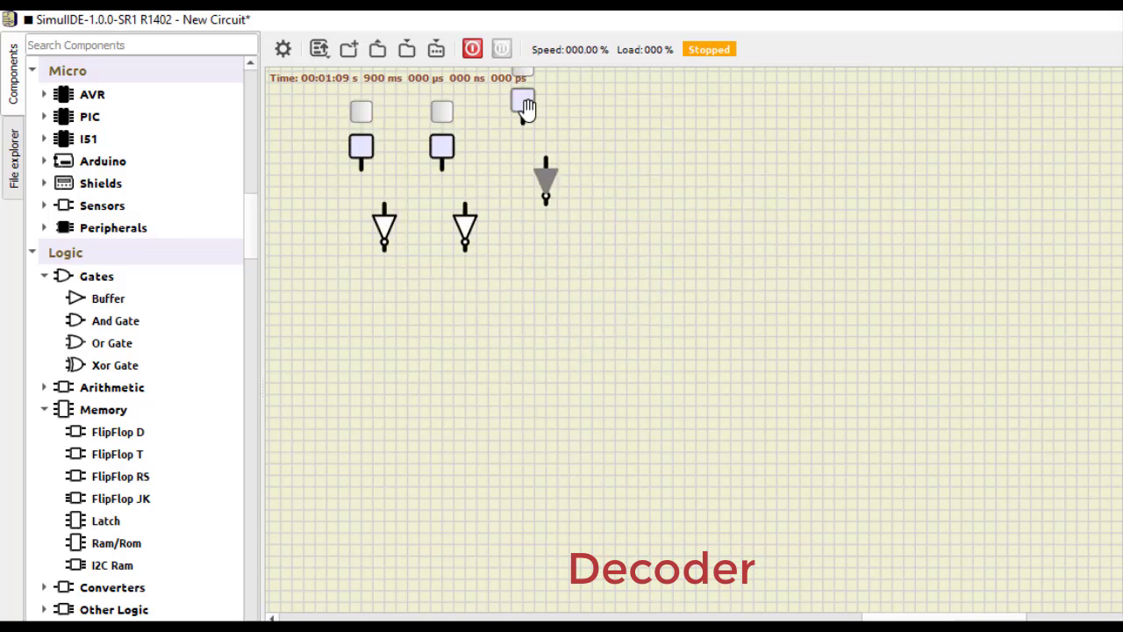
pyautogui.scroll(-2, 586, 211)
pyautogui.moveTo(366, 103); pyautogui.dragTo(588, 243)
pyautogui.moveTo(530, 162); pyautogui.dragTo(433, 138)
pyautogui.scroll(-1, 496, 200)
pyautogui.click(470, 193)
pyautogui.moveTo(281, 97); pyautogui.dragTo(541, 293)
pyautogui.moveTo(439, 150); pyautogui.dragTo(420, 141)
# Add an AND gate below and to the right of the inverters and set its input size to 3.
pyautogui.moveTo(128, 319); pyautogui.dragTo(536, 246)
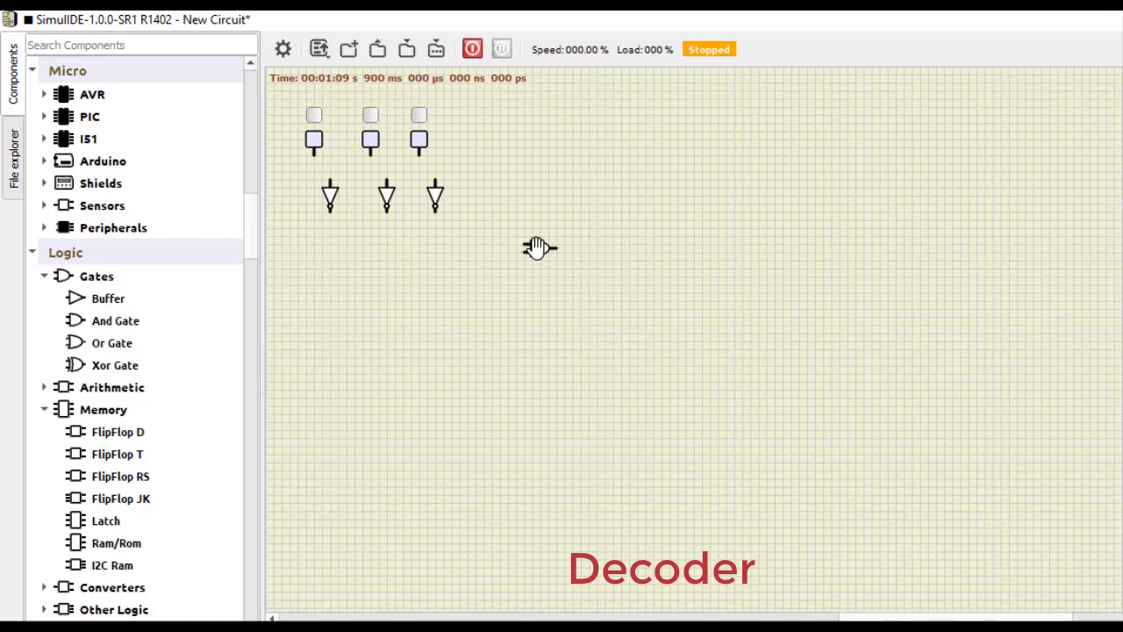
pyautogui.rightClick(537, 249)
pyautogui.click(591, 333)
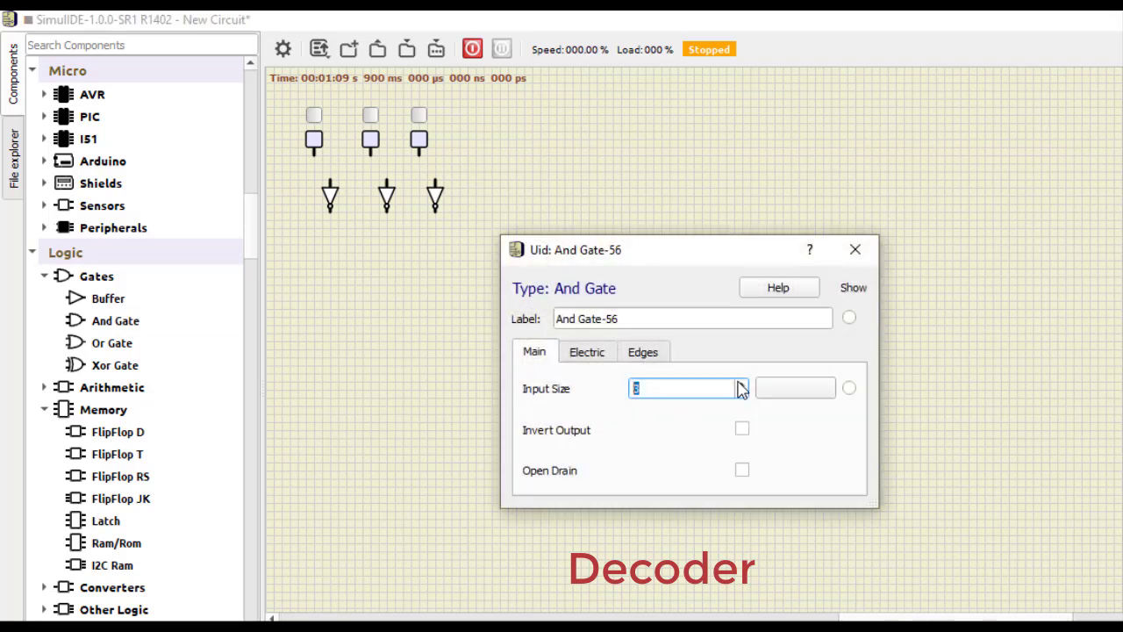
pyautogui.click(860, 248)
# Copy the three-input AND gate and place two copies below the original in a vertical column.
pyautogui.rightClick(539, 252)
pyautogui.click(576, 267)
pyautogui.click(607, 359)
pyautogui.hotkey('ctrl', 'v')
pyautogui.moveTo(555, 327); pyautogui.dragTo(535, 317)
pyautogui.moveTo(536, 257); pyautogui.dragTo(536, 281)
pyautogui.click(604, 294)
pyautogui.rightClick(604, 294)
pyautogui.click(647, 246)
pyautogui.hotkey('ctrl', 'v')
pyautogui.moveTo(653, 273); pyautogui.dragTo(548, 362)
# Paste five more three-input AND gates and extend the column downward to eight gates.
pyautogui.click(682, 340)
pyautogui.hotkey('ctrl', 'v')
pyautogui.moveTo(678, 379); pyautogui.dragTo(545, 415)
pyautogui.hotkey('ctrl', 'v')
pyautogui.moveTo(707, 406); pyautogui.dragTo(550, 454)
pyautogui.hotkey('ctrl', 'v')
pyautogui.moveTo(648, 447); pyautogui.dragTo(555, 485)
pyautogui.hotkey('ctrl', 'v')
pyautogui.moveTo(676, 469); pyautogui.dragTo(553, 526)
pyautogui.hotkey('ctrl', 'v')
pyautogui.moveTo(719, 513); pyautogui.dragTo(547, 567)
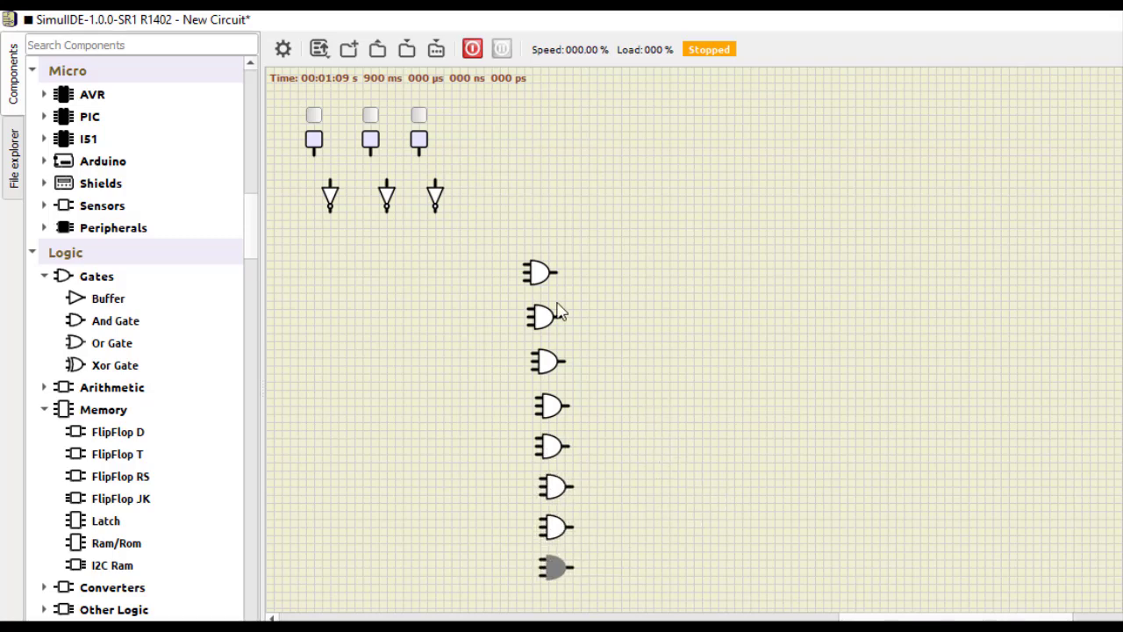
# Shift the upper three AND gates to the right to line them up with the rest of the column.
pyautogui.moveTo(537, 273); pyautogui.dragTo(549, 273)
pyautogui.moveTo(539, 315); pyautogui.dragTo(547, 315)
pyautogui.moveTo(544, 359); pyautogui.dragTo(553, 359)
# Place eight probes in a column to the right of the AND gates, one beside each gate.
pyautogui.scroll(7, 135, 218)
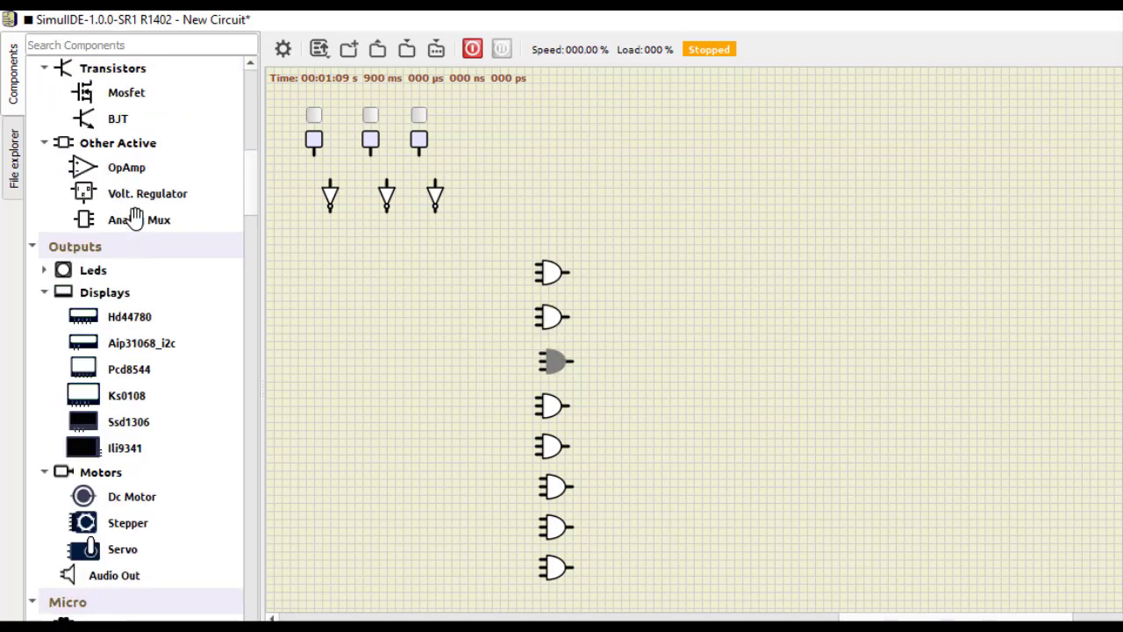
pyautogui.scroll(6, 135, 218)
pyautogui.moveTo(111, 93); pyautogui.dragTo(727, 346)
pyautogui.moveTo(74, 96); pyautogui.dragTo(725, 473)
pyautogui.moveTo(157, 125); pyautogui.dragTo(727, 521)
pyautogui.moveTo(114, 96); pyautogui.dragTo(726, 563)
# Wire the first voltage source to the lowest input of the bottom AND gate.
pyautogui.click(314, 156)
pyautogui.click(541, 575)
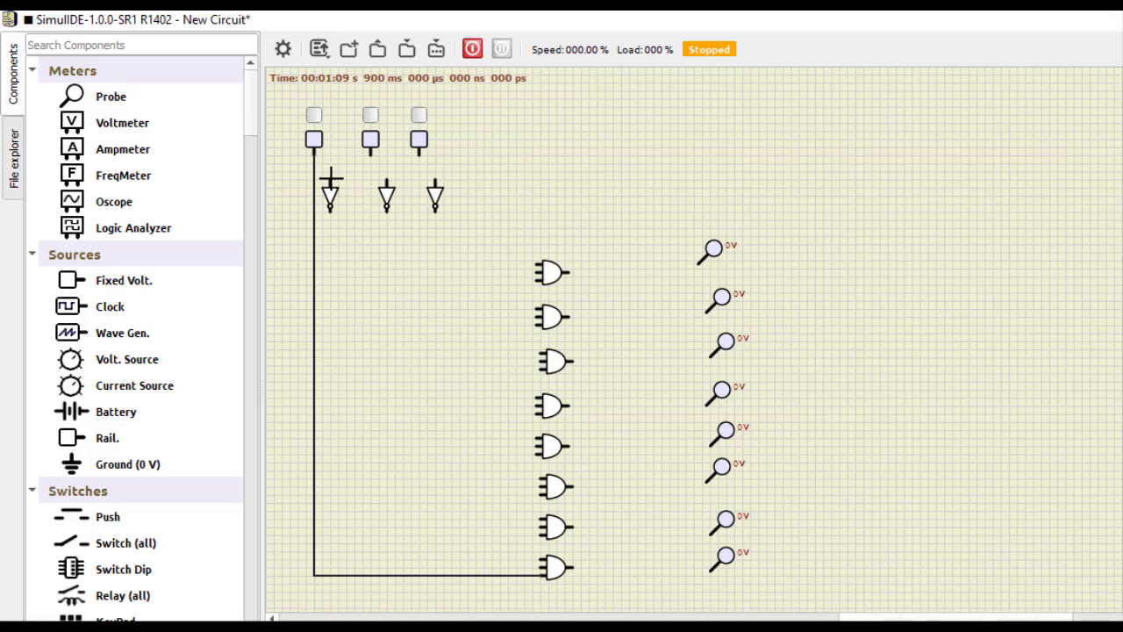
# Wire the second and third voltage sources to the bottom AND gate's middle and upper inputs, and branch each source to its inverter.
pyautogui.click(370, 151)
pyautogui.click(541, 567)
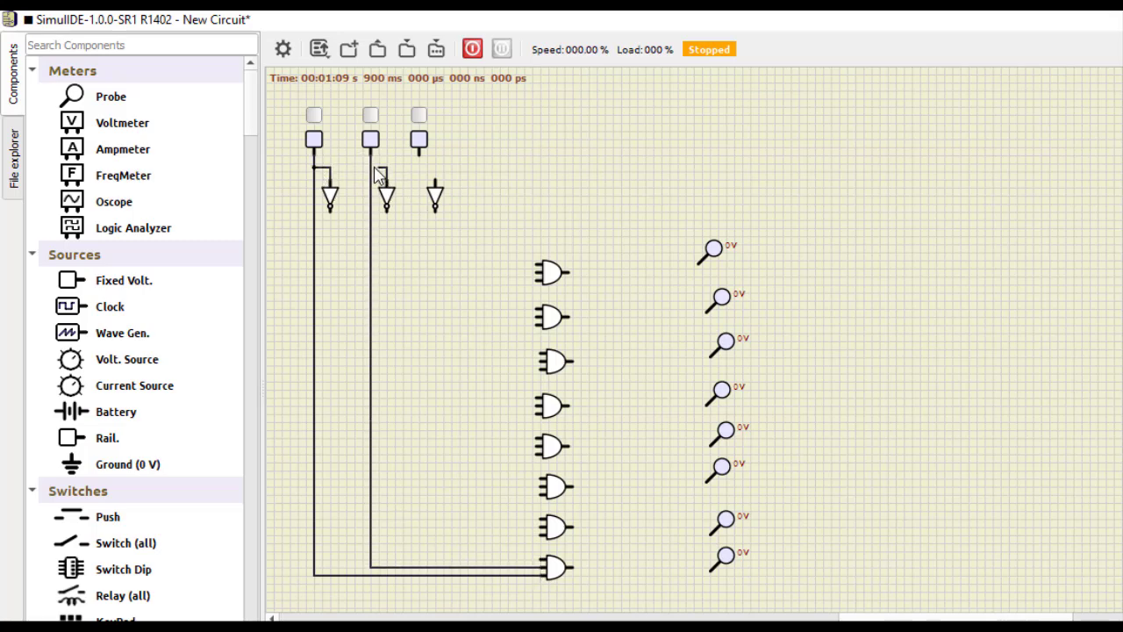
pyautogui.click(419, 156)
pyautogui.click(539, 560)
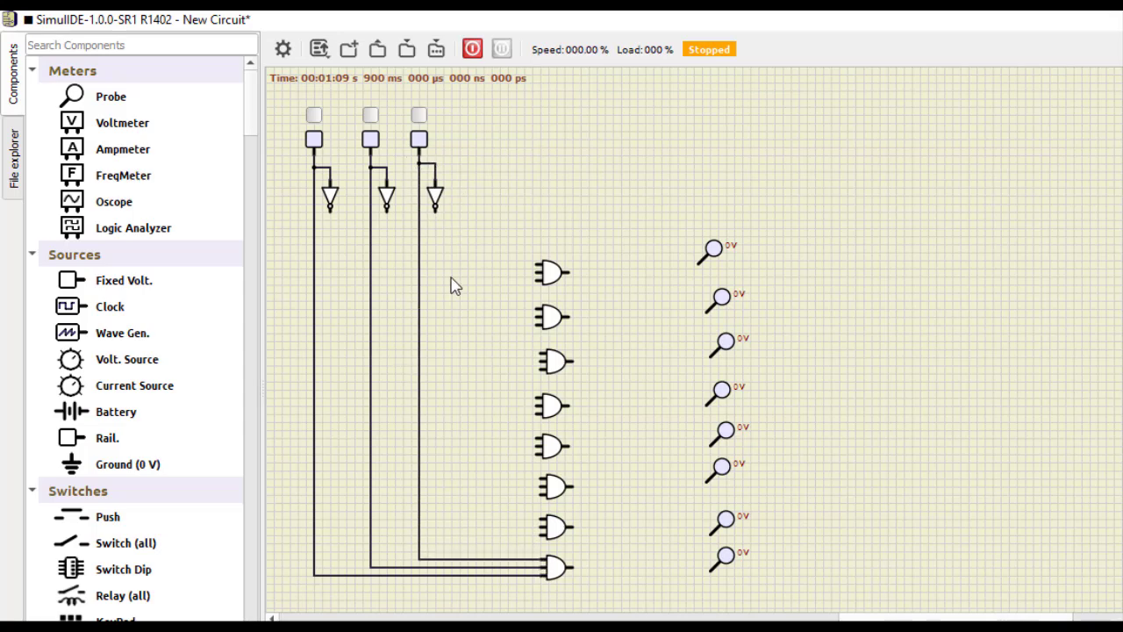
# Wire the seventh AND gate's inputs to the first source, the second source and the third inverter's output.
pyautogui.click(535, 520)
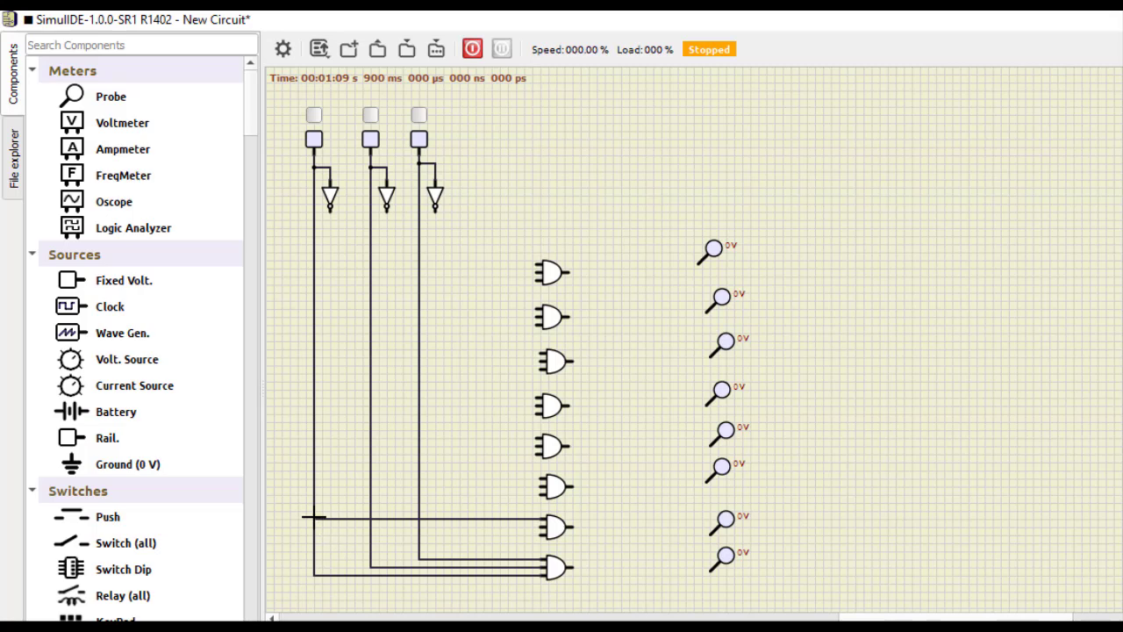
pyautogui.press('Escape')
pyautogui.click(539, 533)
pyautogui.click(535, 527)
pyautogui.click(538, 520)
pyautogui.click(435, 211)
# Wire the sixth AND gate's inputs to the first source, the second inverter's output and the third source.
pyautogui.click(538, 495)
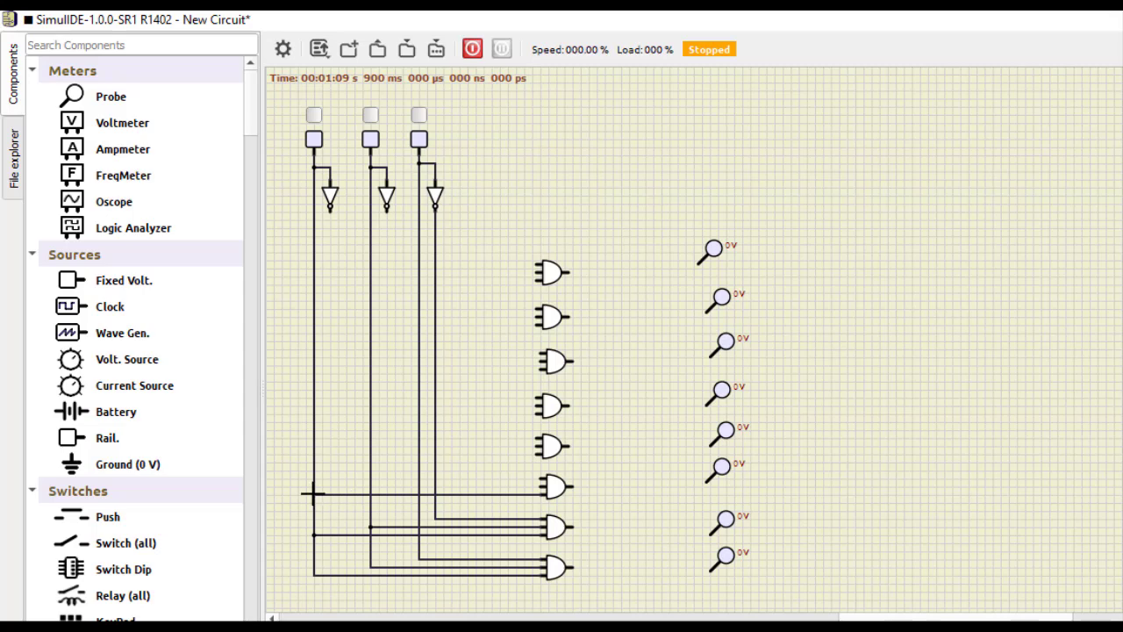
pyautogui.click(538, 486)
pyautogui.hotkey('ctrl', 'z')
pyautogui.click(540, 486)
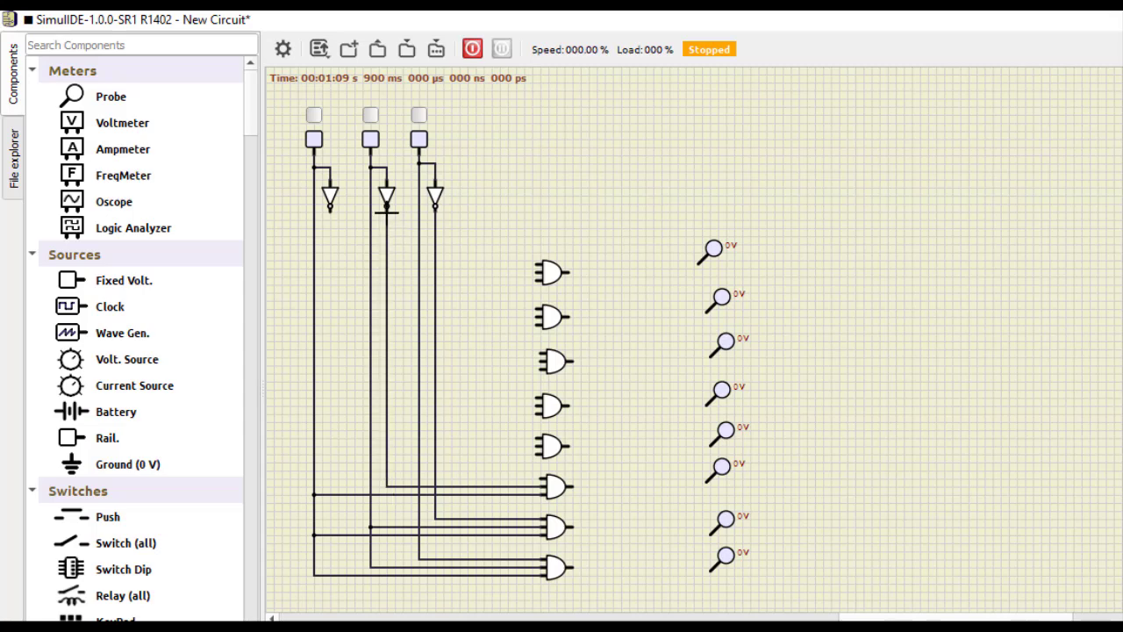
pyautogui.click(540, 479)
# Wire the fifth AND gate's inputs to the first source and the second and third inverter outputs.
pyautogui.click(534, 454)
pyautogui.click(537, 447)
pyautogui.click(535, 439)
pyautogui.click(435, 437)
# Wire the fourth AND gate's inputs to the first inverter's output, the second source and the third source.
pyautogui.click(533, 412)
pyautogui.click(331, 219)
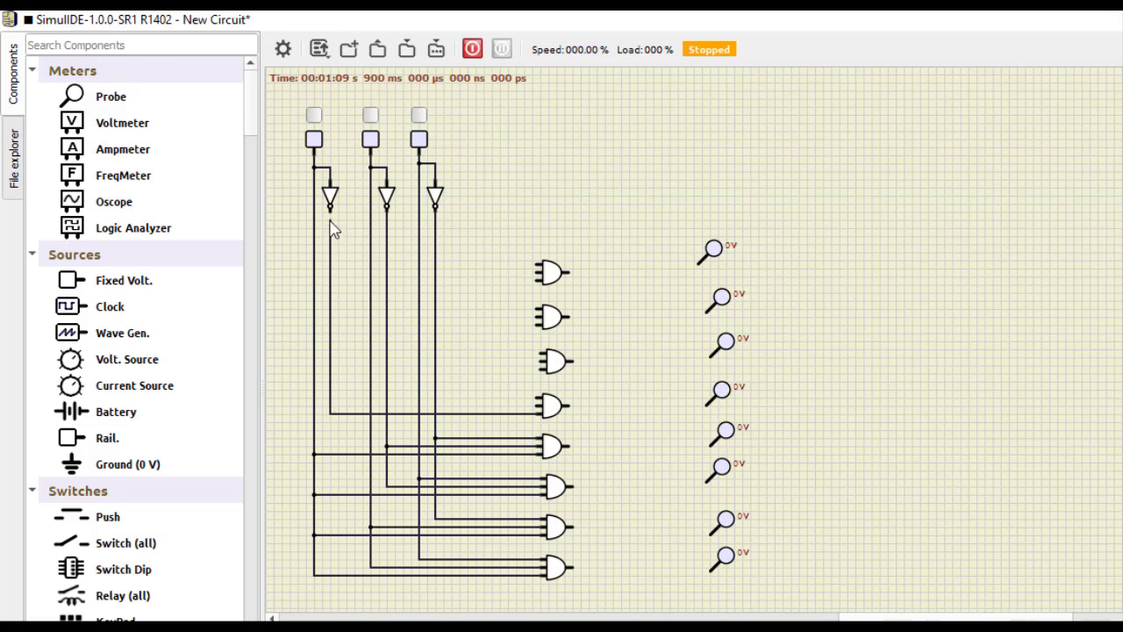
pyautogui.click(533, 399)
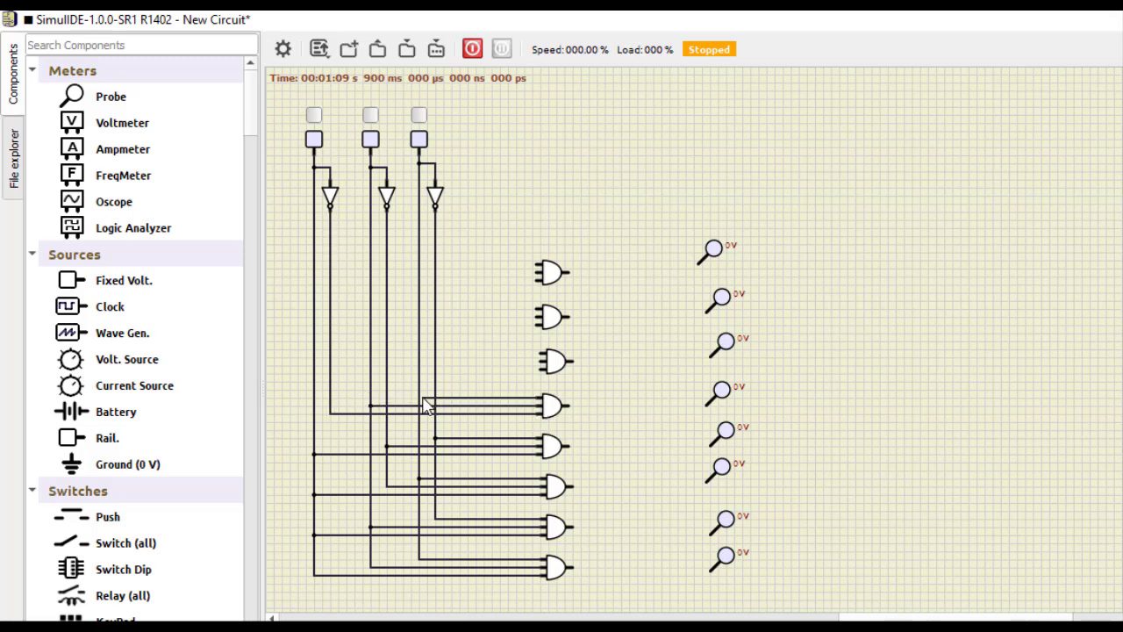
# Wire the third AND gate's inputs to the first inverter, the second source and the third inverter, removing the misrouted upper wire.
pyautogui.click(538, 368)
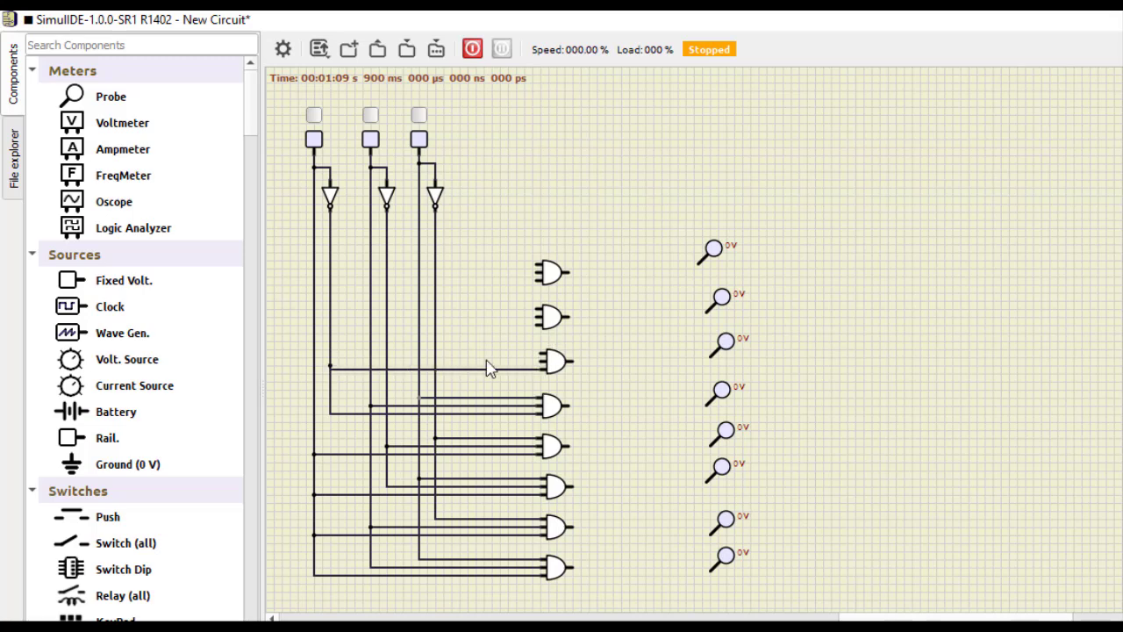
pyautogui.click(370, 361)
pyautogui.click(538, 353)
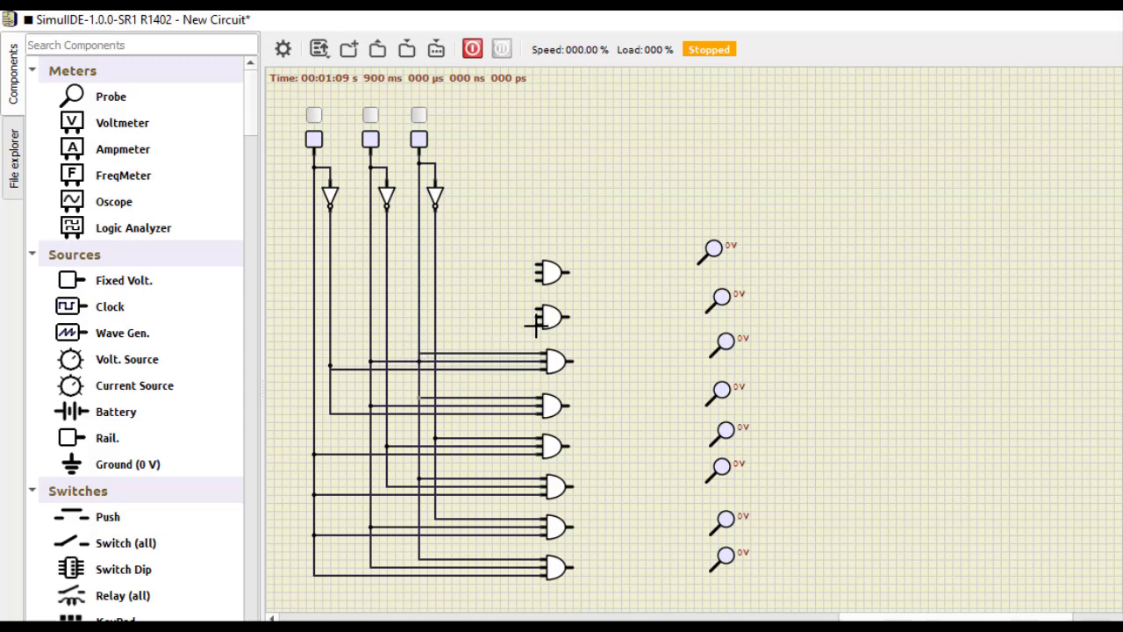
pyautogui.rightClick(474, 353)
pyautogui.click(507, 361)
pyautogui.click(538, 352)
# Wire the second AND gate's inputs to the first and second inverter outputs and the third source.
pyautogui.click(534, 323)
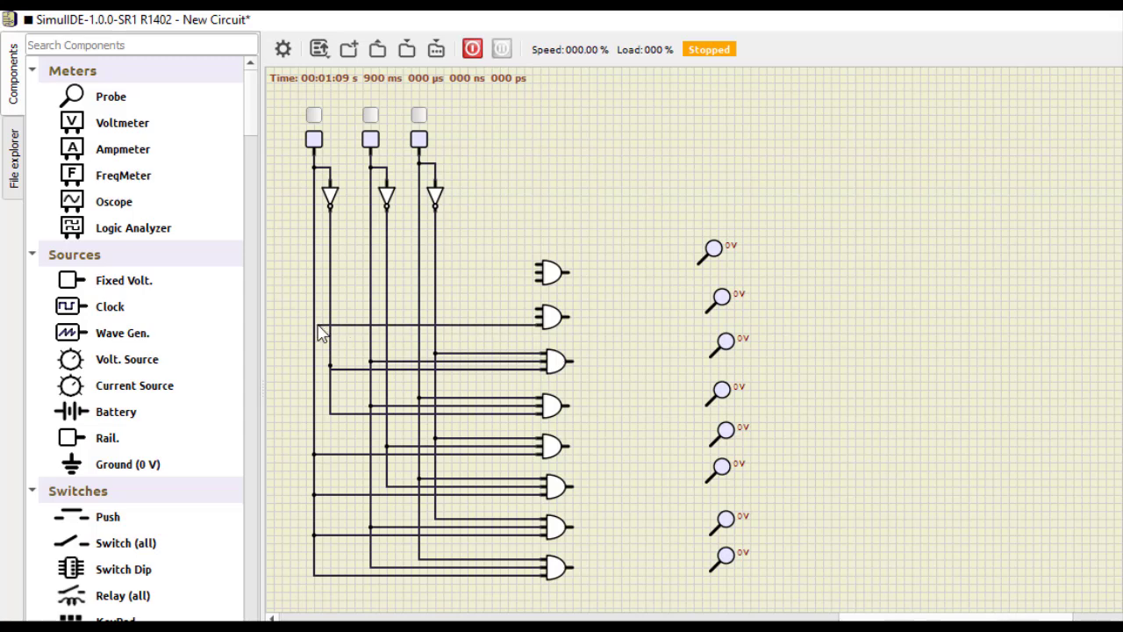
pyautogui.click(330, 325)
pyautogui.click(538, 316)
pyautogui.click(386, 317)
pyautogui.click(536, 308)
# Wire the top AND gate's three inputs to the outputs of the three inverters.
pyautogui.click(537, 281)
pyautogui.click(538, 267)
pyautogui.click(386, 266)
pyautogui.click(434, 263)
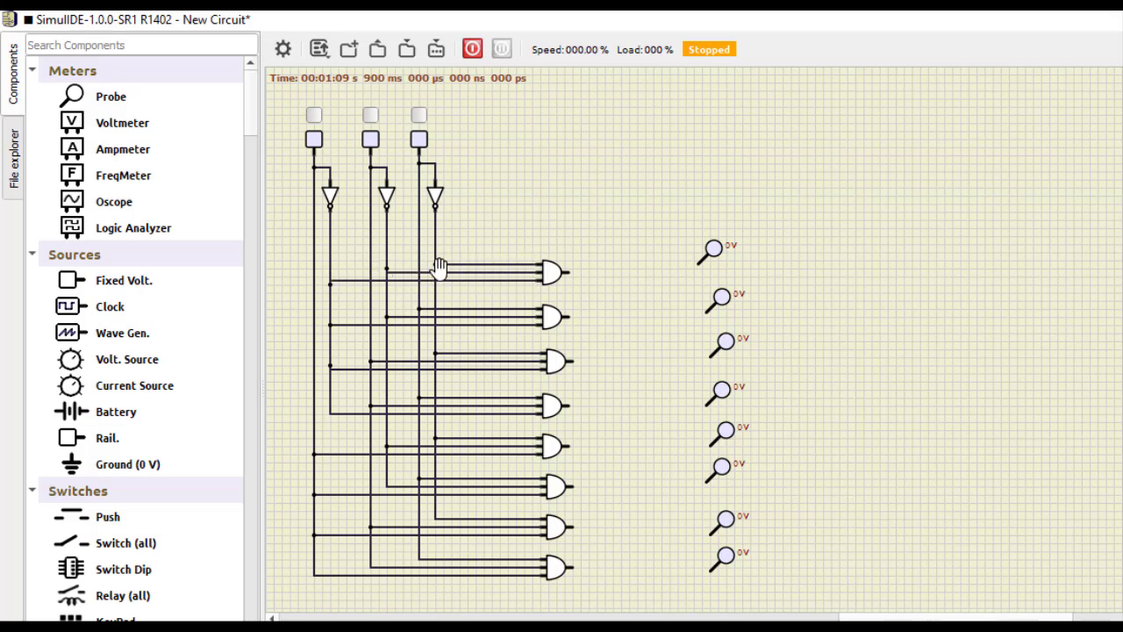
# Connect the outputs of the upper three AND gates to the probes beside them.
pyautogui.click(570, 272)
pyautogui.click(698, 261)
pyautogui.click(707, 312)
pyautogui.click(570, 315)
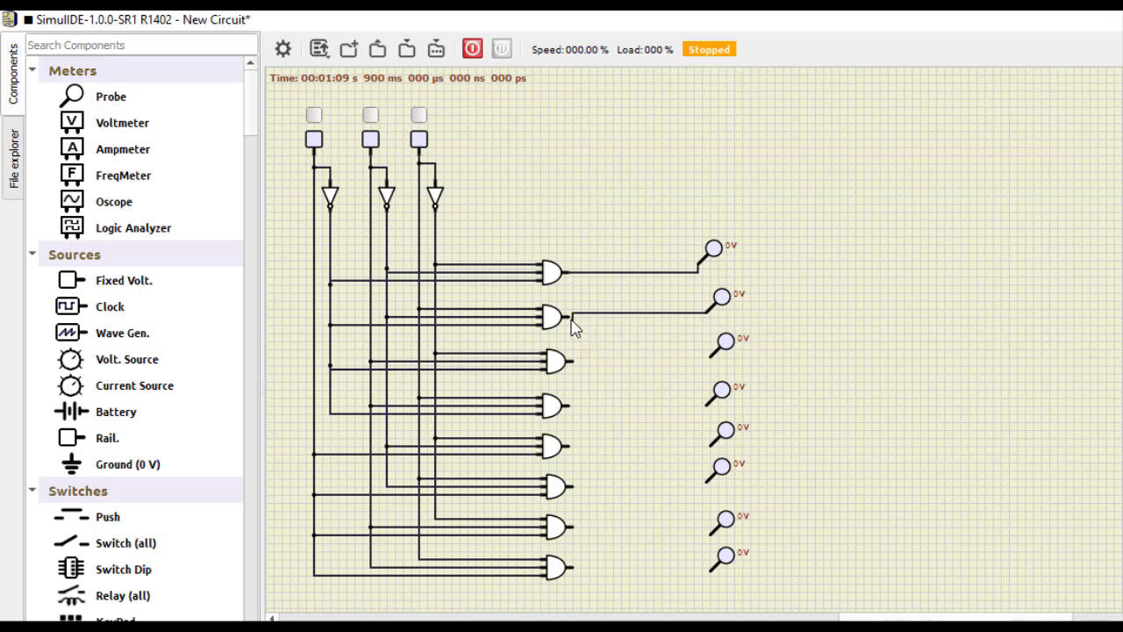
pyautogui.click(710, 357)
pyautogui.click(572, 361)
# Connect the outputs of the remaining five AND gates to their matching probes.
pyautogui.click(706, 406)
pyautogui.click(711, 445)
pyautogui.click(569, 446)
pyautogui.click(708, 482)
pyautogui.click(710, 534)
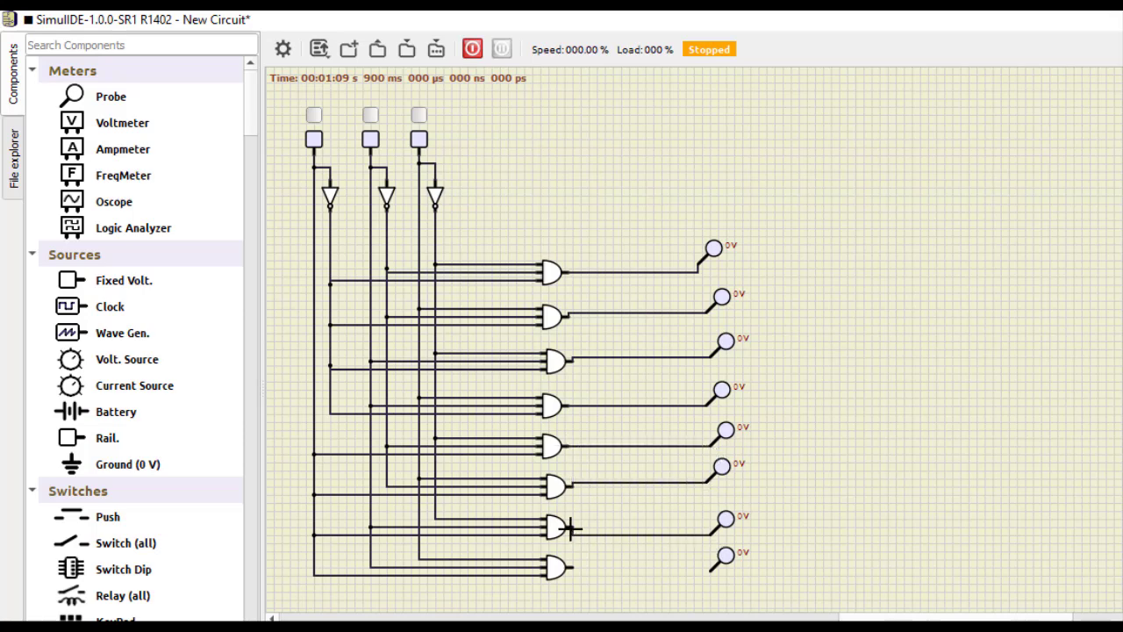
pyautogui.click(710, 571)
pyautogui.click(572, 567)
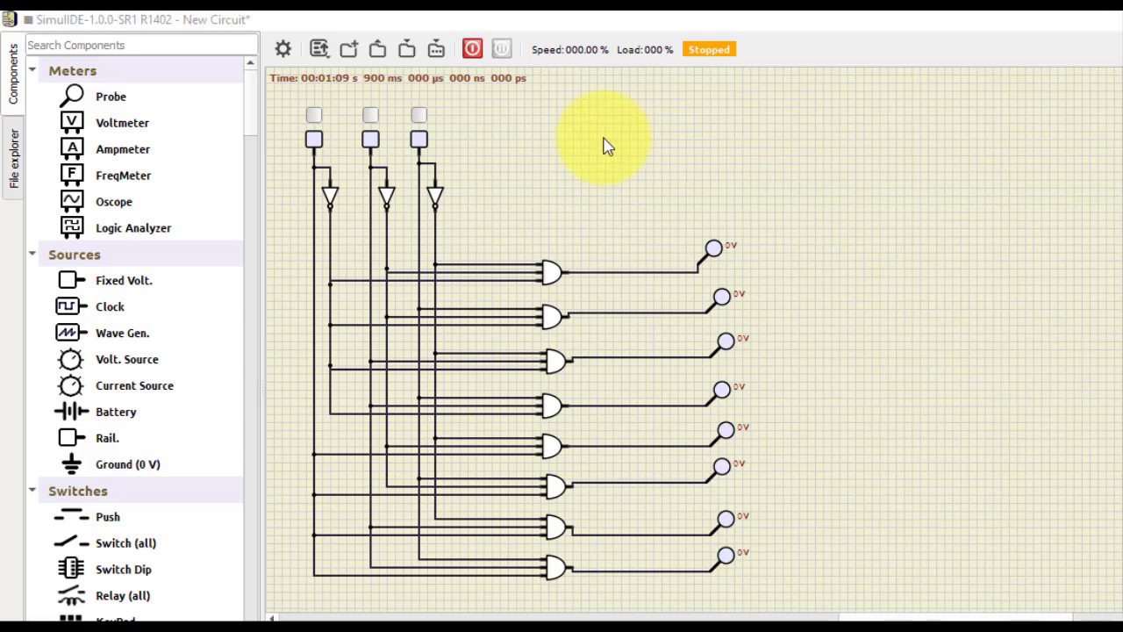
# Start the simulation and test the decoder with input combinations 001, 011 and 010 on the three sources.
pyautogui.click(478, 52)
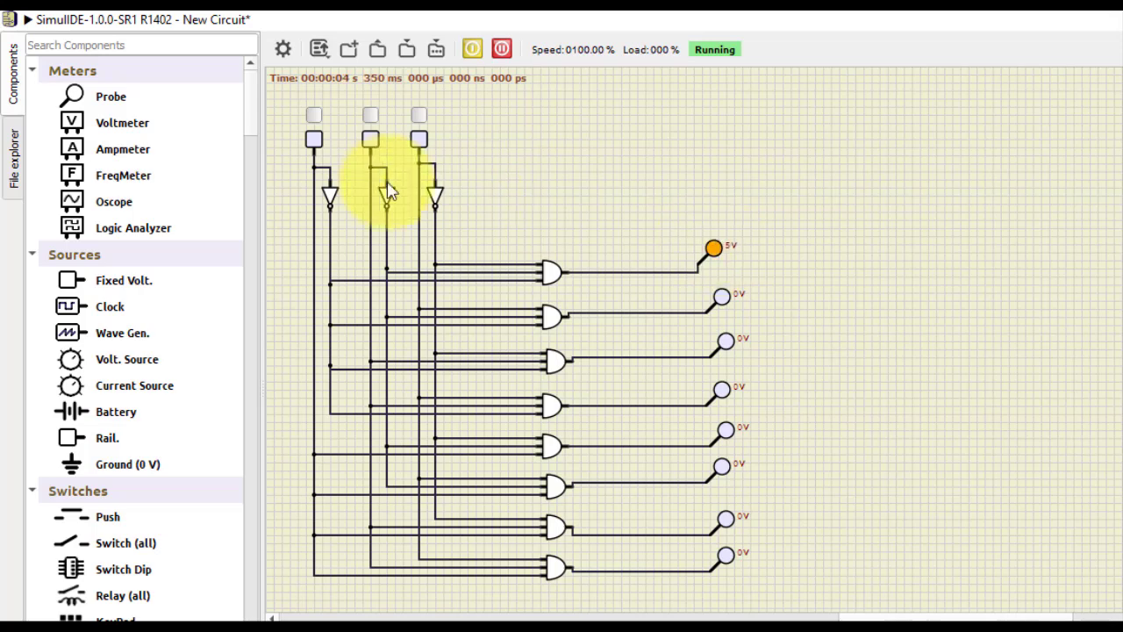
pyautogui.click(418, 133)
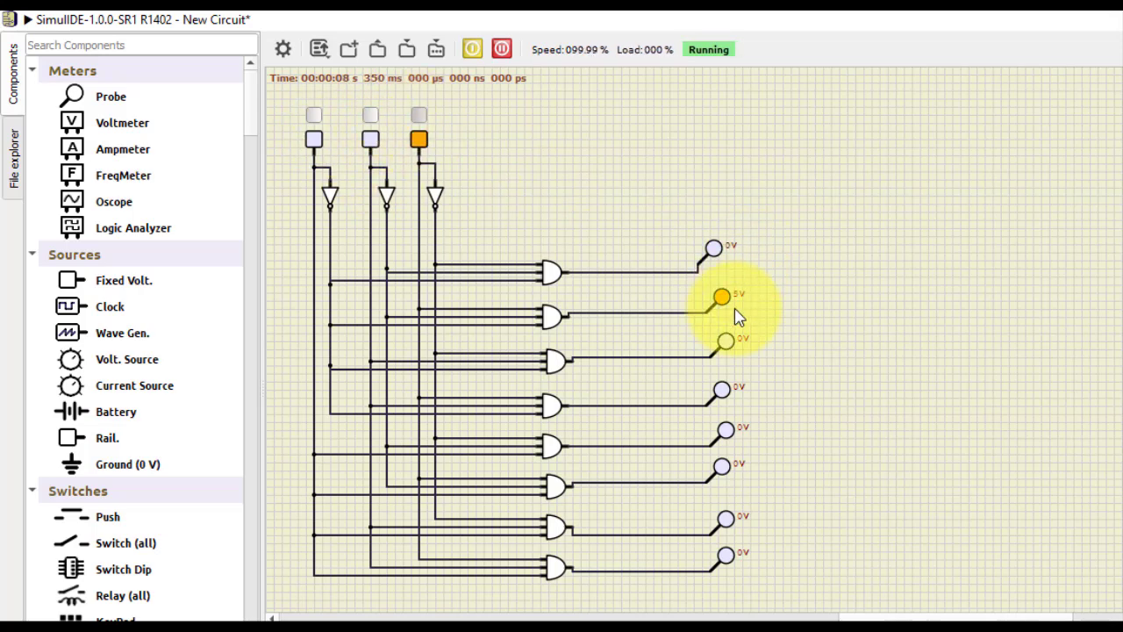
pyautogui.click(371, 134)
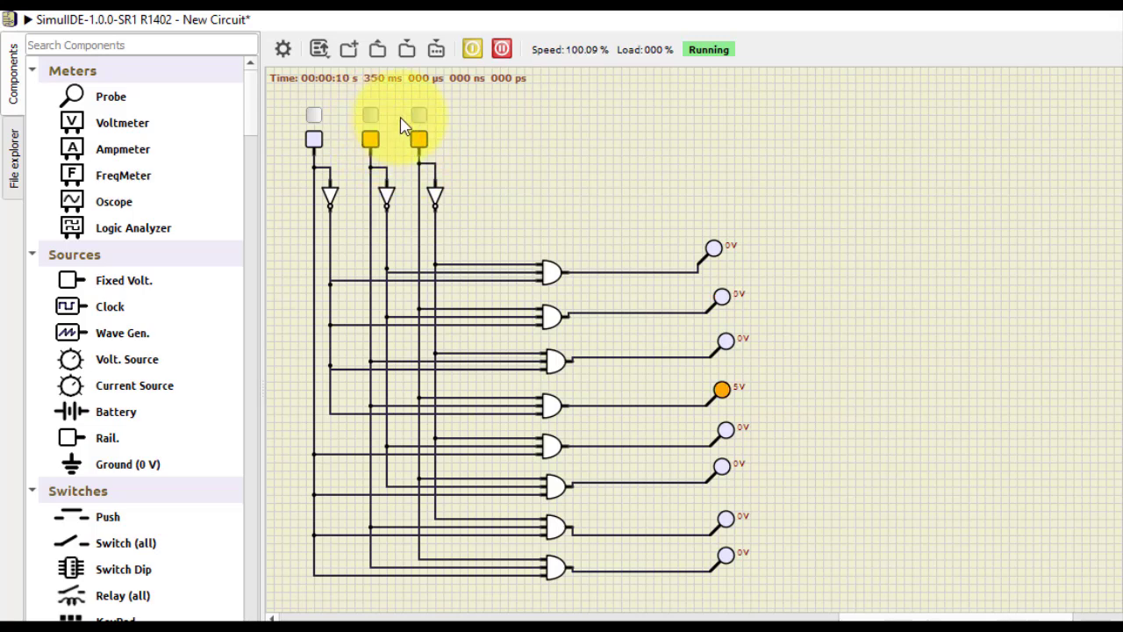
pyautogui.click(419, 133)
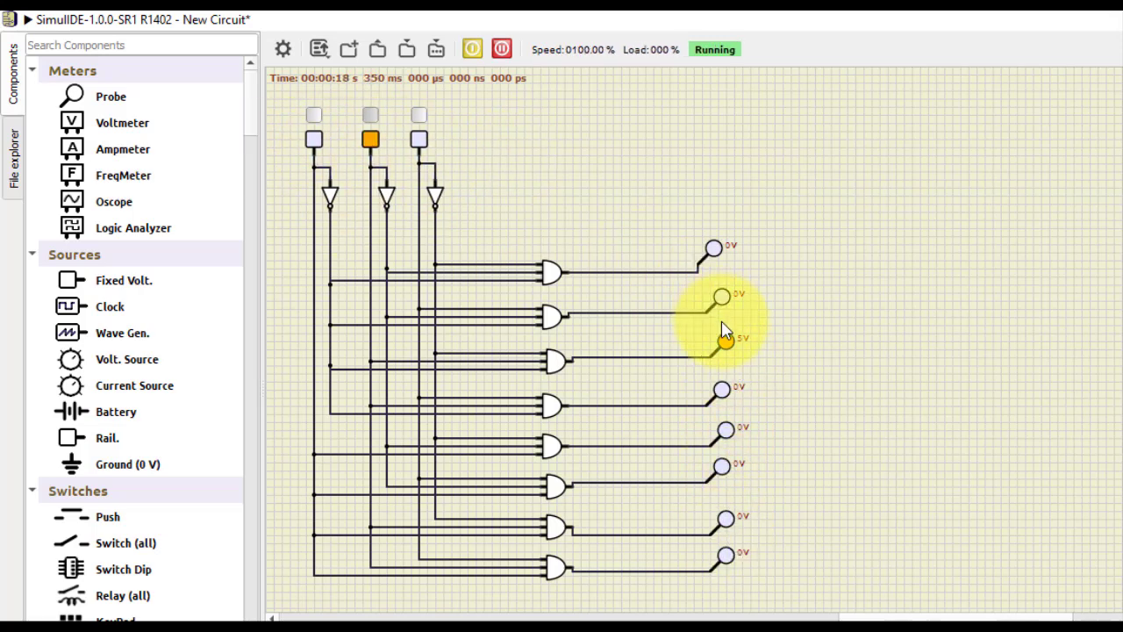
pyautogui.click(419, 115)
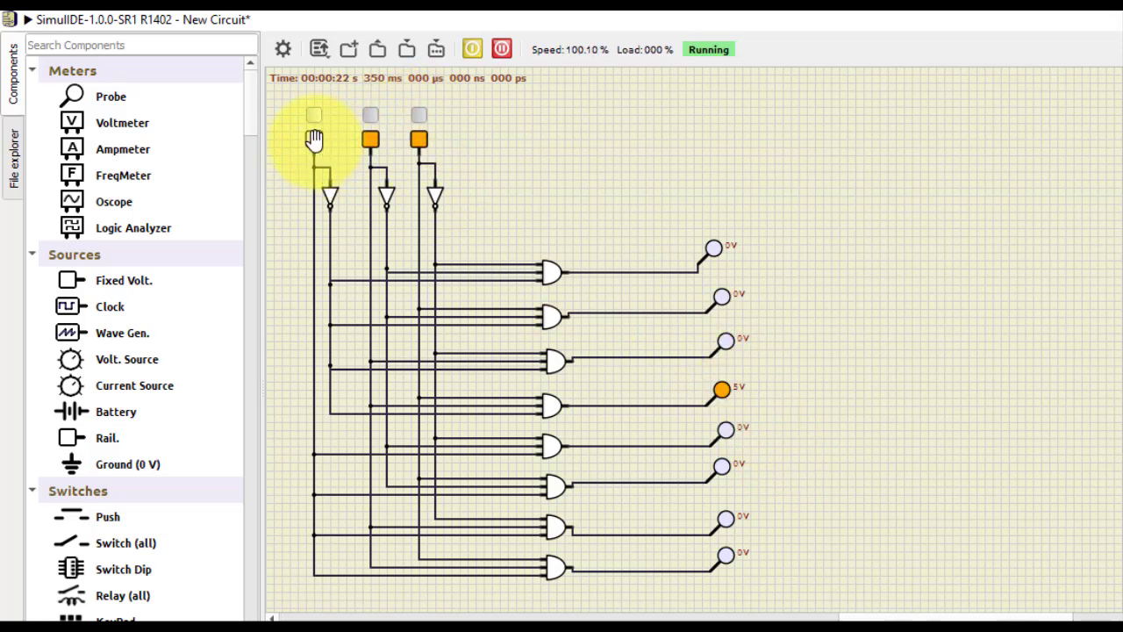
# Switch on the first source and test the decoder with the second and third sources off, then on.
pyautogui.click(314, 119)
pyautogui.click(370, 114)
pyautogui.click(415, 118)
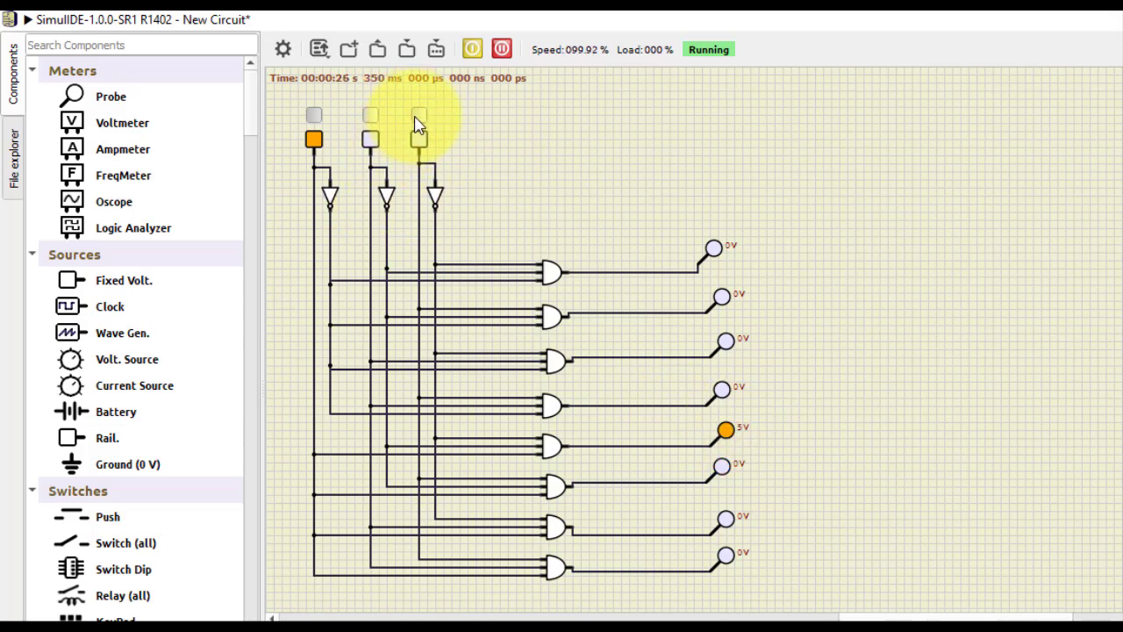
pyautogui.click(419, 118)
pyautogui.click(370, 115)
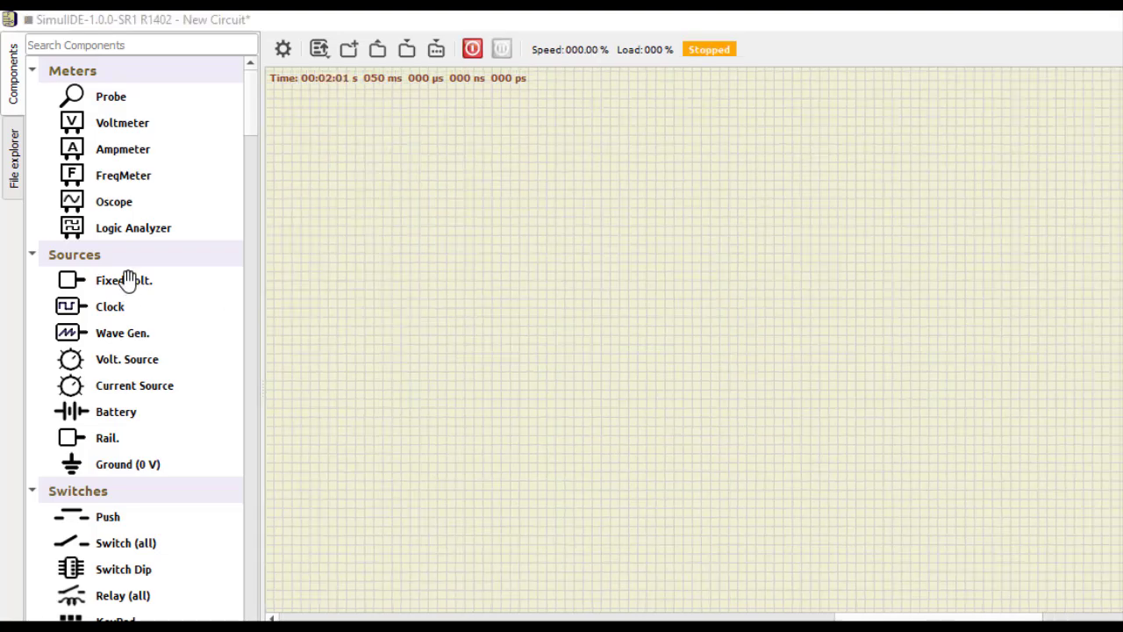
# Place a fixed voltage source in the empty circuit and rotate it so its pin points downward.
pyautogui.moveTo(125, 284); pyautogui.dragTo(474, 170)
pyautogui.rightClick(381, 163)
pyautogui.click(427, 281)
# Place a buffer with inverted output below the voltage source and rotate it to point downward.
pyautogui.scroll(-15, 128, 463)
pyautogui.moveTo(108, 298); pyautogui.dragTo(519, 223)
pyautogui.rightClick(519, 223)
pyautogui.click(564, 308)
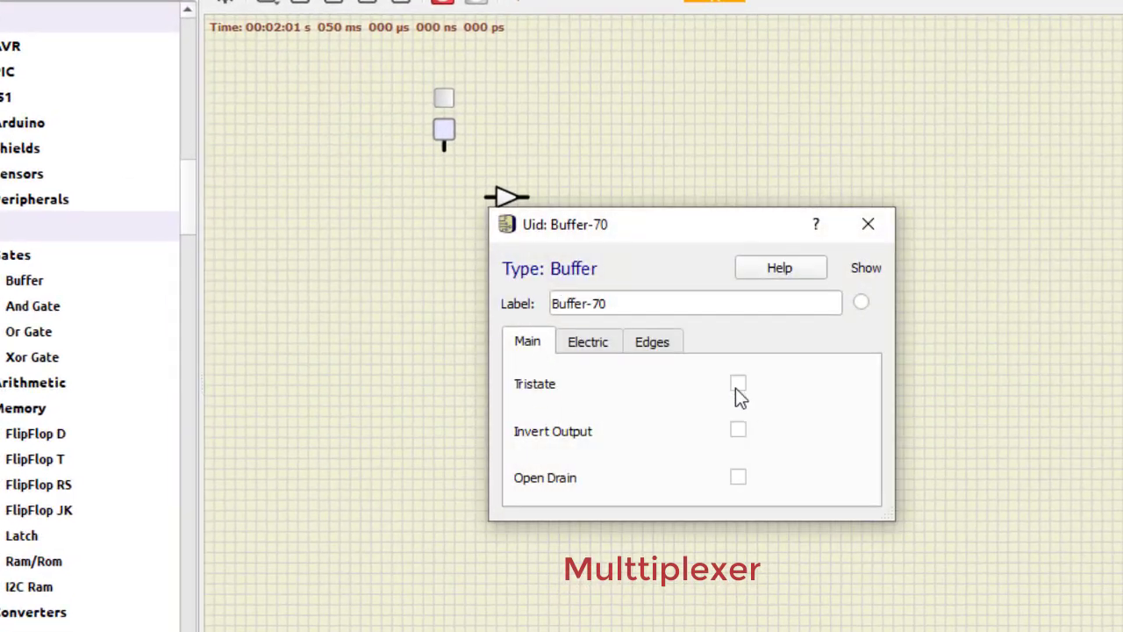
pyautogui.click(738, 430)
pyautogui.click(868, 224)
pyautogui.rightClick(504, 196)
pyautogui.click(544, 308)
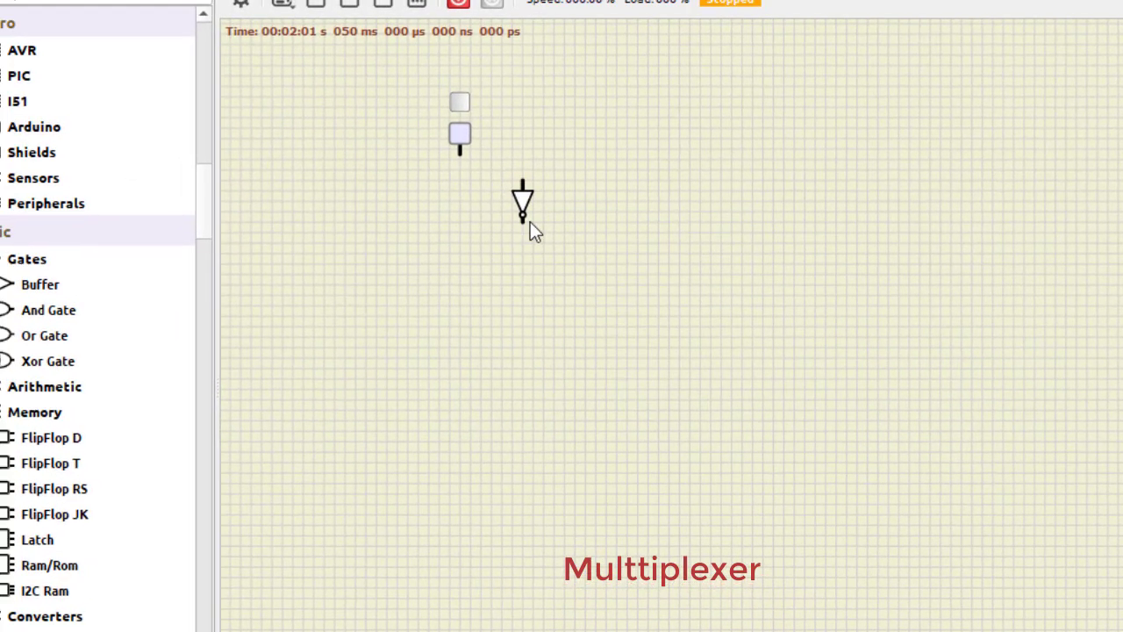
pyautogui.moveTo(530, 222); pyautogui.dragTo(514, 235)
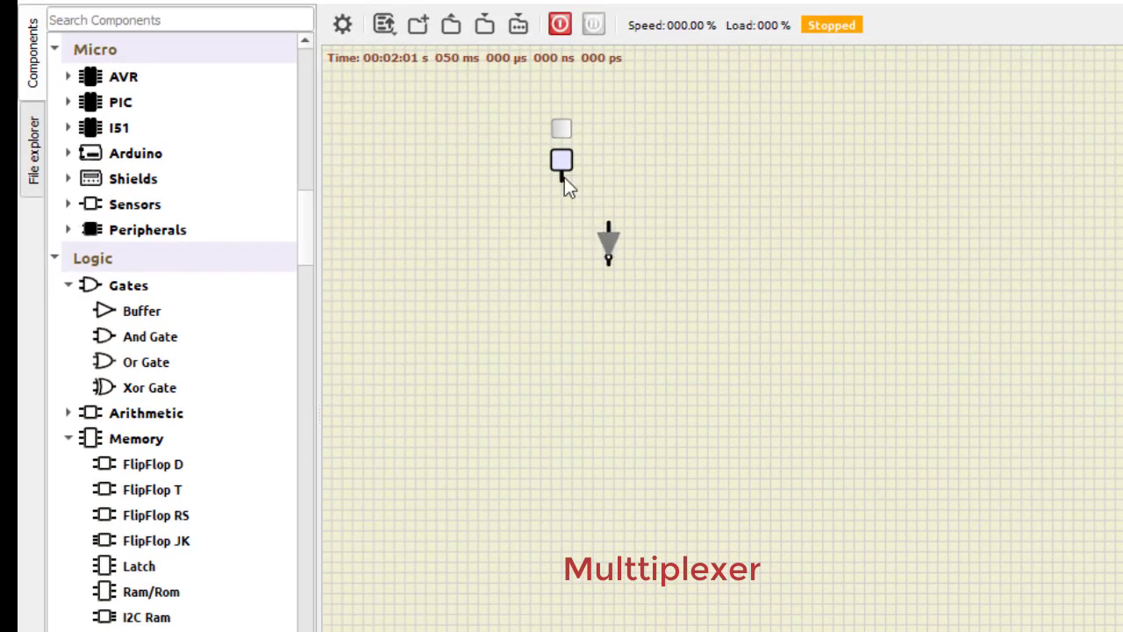
# Wire the source to the inverter and paste a copy of the pair to the right of the original.
pyautogui.click(563, 178)
pyautogui.click(610, 223)
pyautogui.moveTo(504, 101); pyautogui.dragTo(676, 308)
pyautogui.click(793, 321)
pyautogui.hotkey('ctrl', 'v')
pyautogui.moveTo(678, 174); pyautogui.dragTo(660, 160)
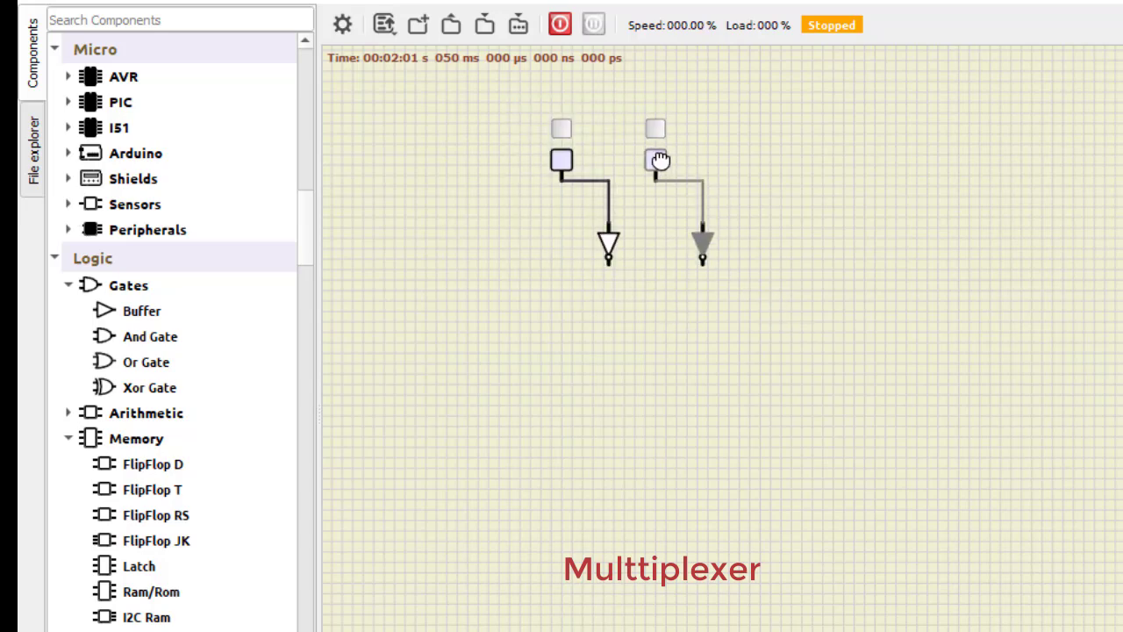
# Place an AND gate to the lower right of the inverters with inverted output and an input size of 3.
pyautogui.scroll(-1, 129, 391)
pyautogui.moveTo(144, 255); pyautogui.dragTo(799, 332)
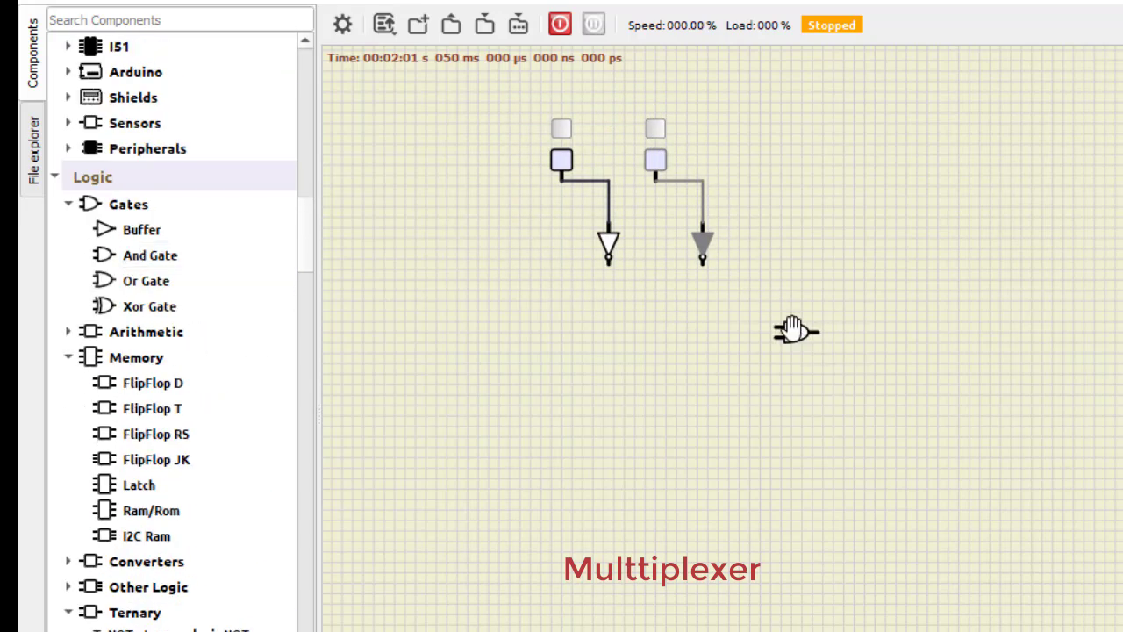
pyautogui.doubleClick(794, 331)
pyautogui.click(869, 460)
pyautogui.click(868, 411)
pyautogui.click(869, 419)
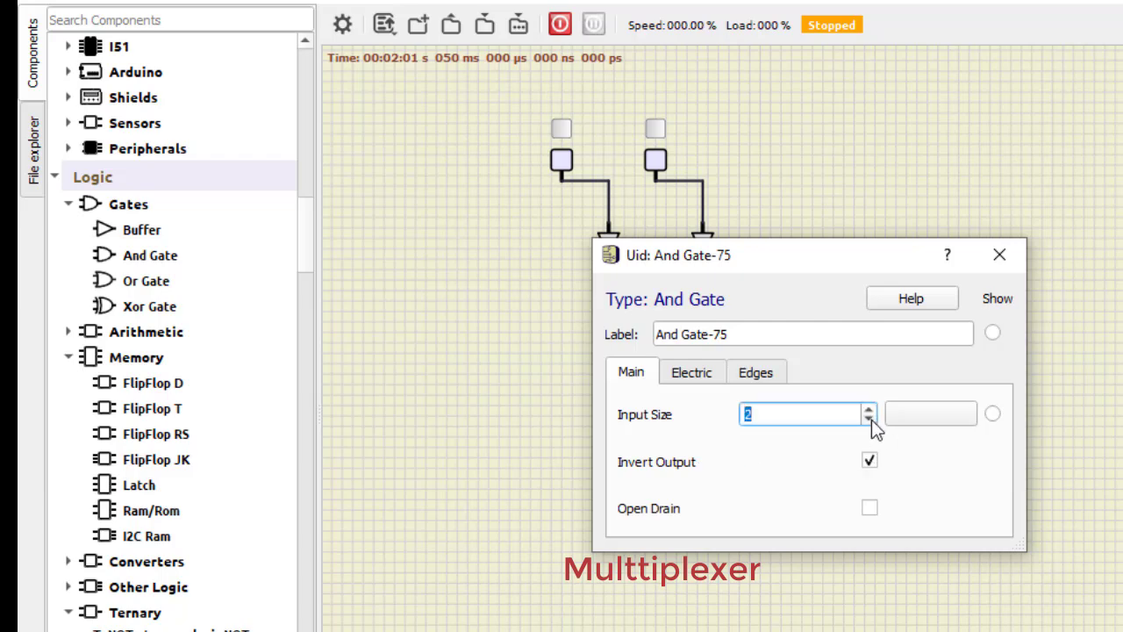
pyautogui.click(746, 414)
pyautogui.write('3')
pyautogui.click(1000, 255)
# Copy the three-input NAND gate and arrange three pasted copies in a column below it.
pyautogui.moveTo(800, 337); pyautogui.dragTo(803, 352)
pyautogui.rightClick(803, 352)
pyautogui.click(864, 368)
pyautogui.rightClick(838, 424)
pyautogui.click(890, 460)
pyautogui.moveTo(839, 421); pyautogui.dragTo(806, 428)
pyautogui.rightClick(892, 429)
pyautogui.click(921, 465)
pyautogui.moveTo(891, 425); pyautogui.dragTo(805, 494)
pyautogui.rightClick(969, 428)
pyautogui.click(998, 463)
pyautogui.moveTo(963, 423); pyautogui.dragTo(798, 560)
# Paste another NAND gate to the right of the column and set its input size to 4.
pyautogui.rightClick(876, 441)
pyautogui.click(953, 483)
pyautogui.moveTo(922, 442); pyautogui.dragTo(936, 441)
pyautogui.doubleClick(932, 440)
pyautogui.moveTo(776, 415); pyautogui.dragTo(705, 415)
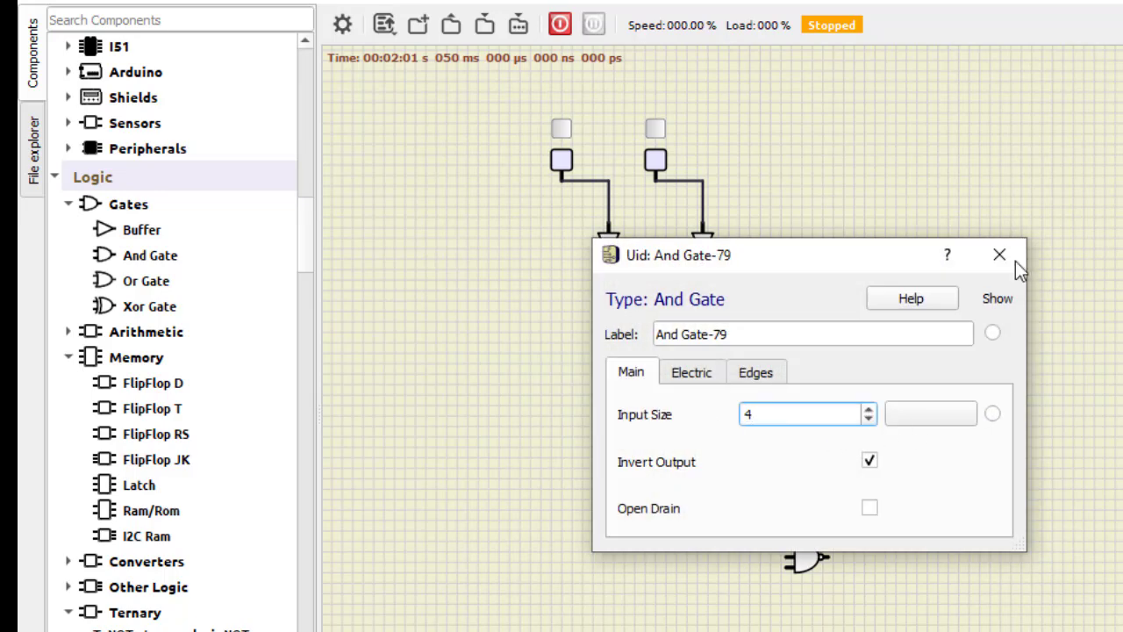
pyautogui.click(1000, 256)
# Place a probe to the right of the four-input gate and four fixed voltage sources in a column left of the circuit.
pyautogui.scroll(15, 151, 187)
pyautogui.moveTo(148, 80); pyautogui.dragTo(1055, 417)
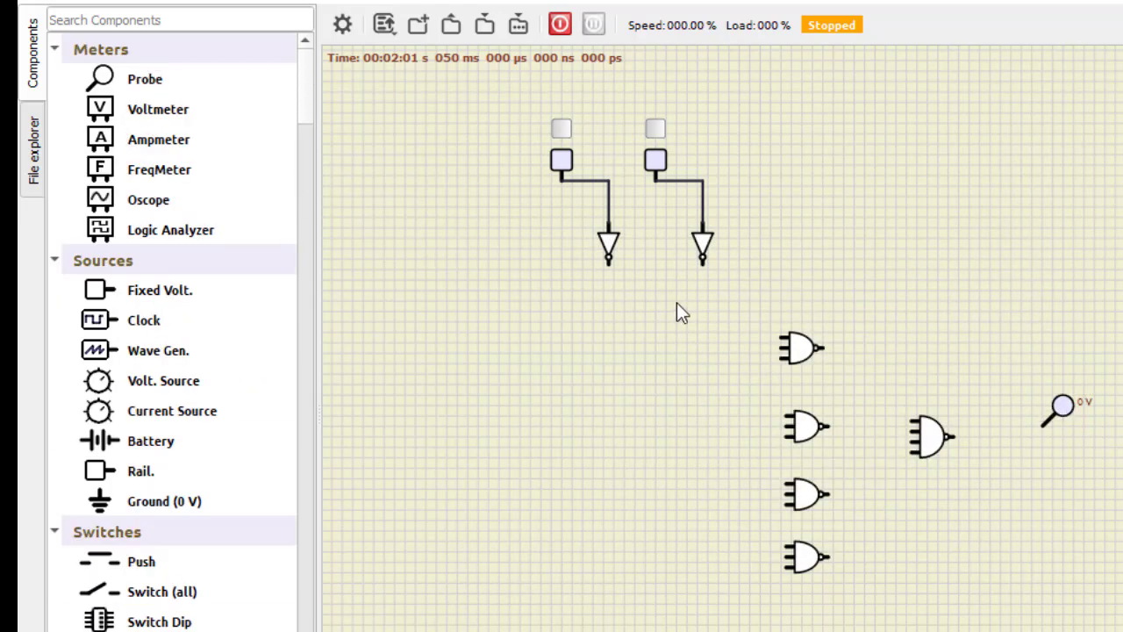
pyautogui.moveTo(120, 285); pyautogui.dragTo(737, 570)
pyautogui.moveTo(419, 573); pyautogui.dragTo(415, 569)
pyautogui.moveTo(162, 292); pyautogui.dragTo(402, 359)
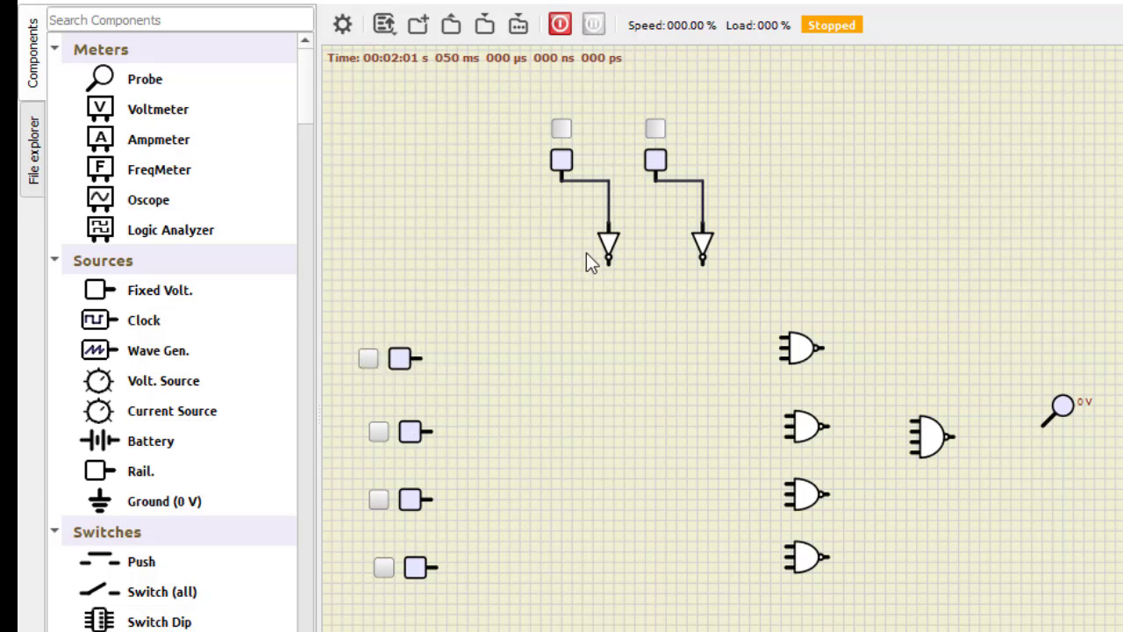
# Wire the bottom NAND gate to both upper select sources and the third gate to the first source and the second inverter.
pyautogui.moveTo(783, 558); pyautogui.dragTo(561, 181)
pyautogui.moveTo(786, 542)
pyautogui.mouseDown()
pyautogui.moveTo(677, 245)
pyautogui.moveTo(635, 193)
pyautogui.moveTo(655, 182)
pyautogui.mouseUp()
pyautogui.moveTo(784, 494); pyautogui.dragTo(577, 511)
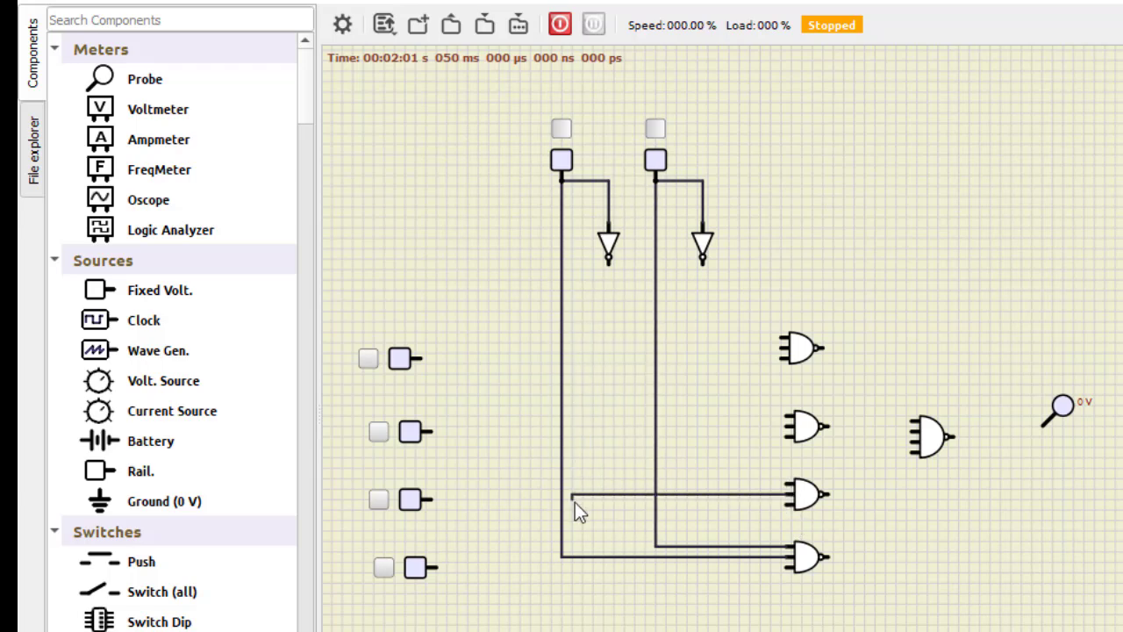
pyautogui.moveTo(783, 479); pyautogui.dragTo(702, 256)
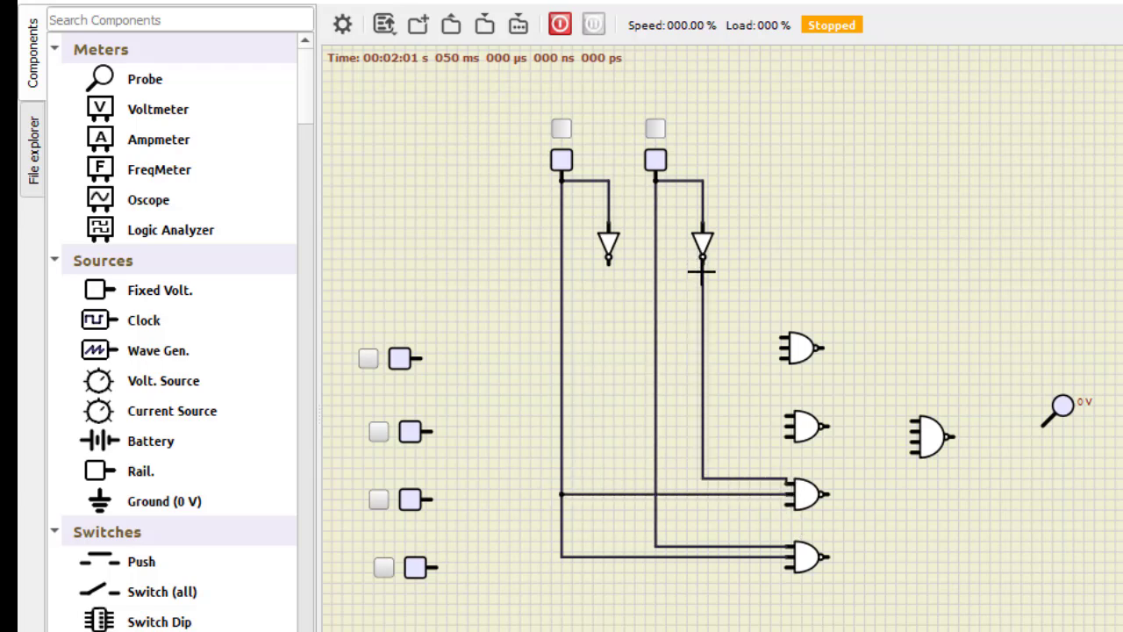
# Wire the second NAND gate to the first inverter and second select source, and the top gate to both inverters.
pyautogui.moveTo(784, 427)
pyautogui.mouseDown()
pyautogui.moveTo(607, 409)
pyautogui.moveTo(611, 271)
pyautogui.mouseUp()
pyautogui.moveTo(781, 416); pyautogui.dragTo(656, 416)
pyautogui.moveTo(783, 348); pyautogui.dragTo(610, 351)
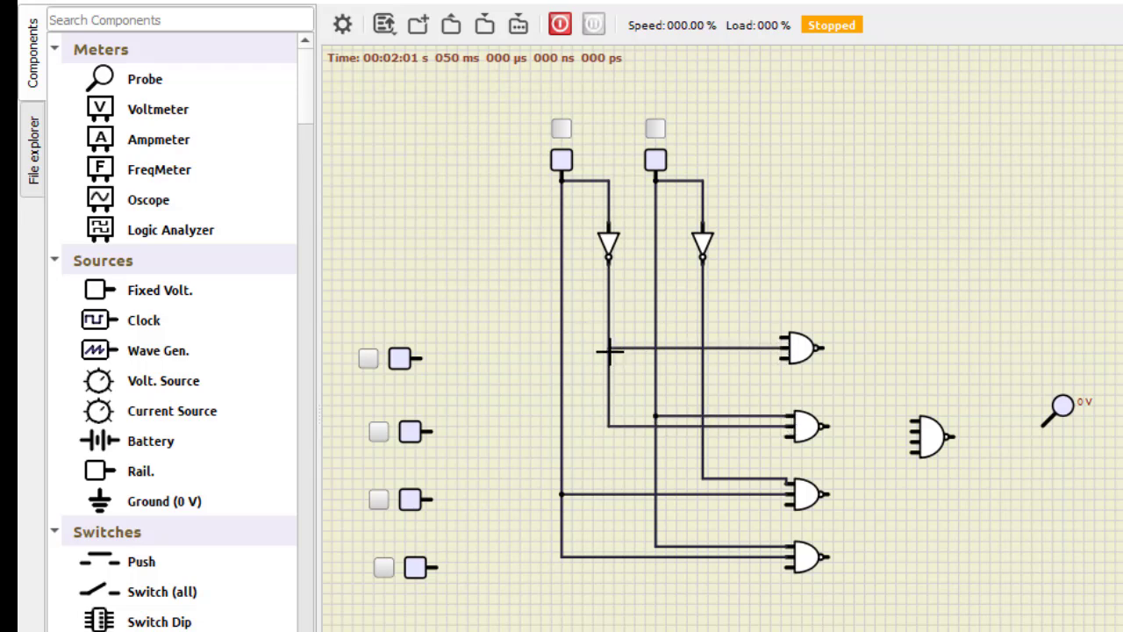
pyautogui.moveTo(702, 336); pyautogui.dragTo(702, 337)
# Wire each of the four data sources to the free third input of the NAND gate in its row.
pyautogui.moveTo(436, 567); pyautogui.dragTo(788, 567)
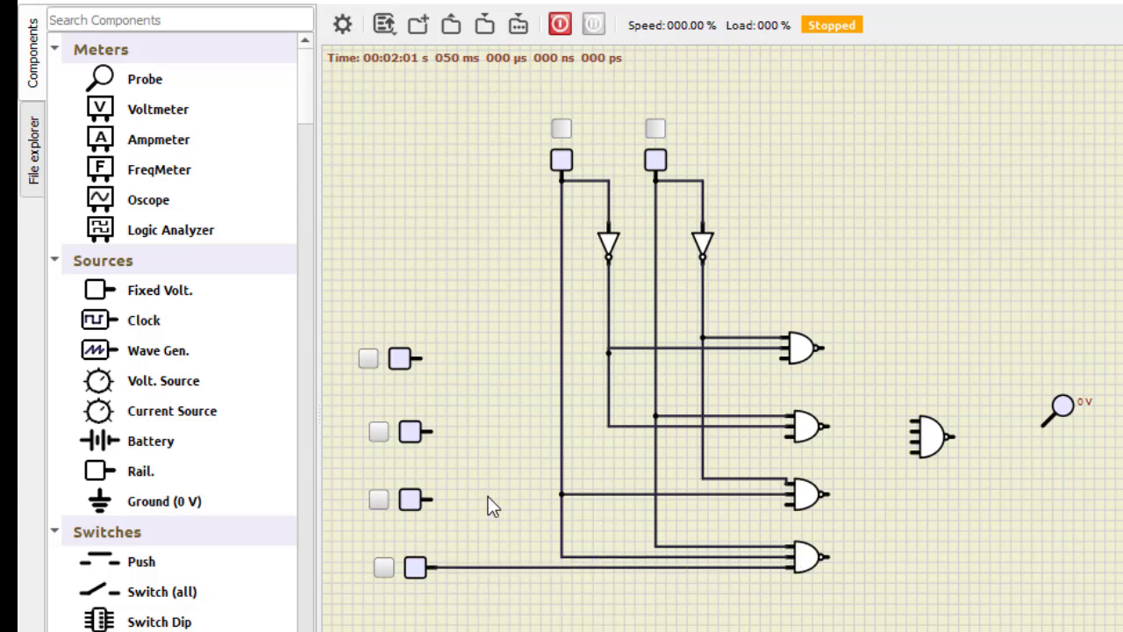
pyautogui.moveTo(431, 499); pyautogui.dragTo(785, 502)
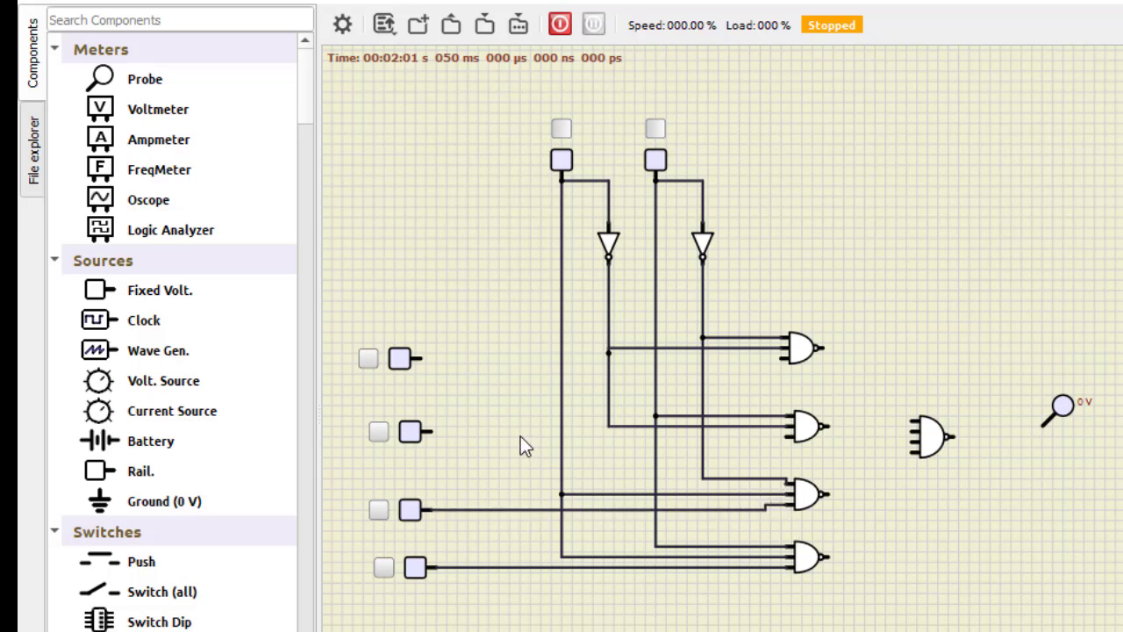
pyautogui.moveTo(433, 430)
pyautogui.mouseDown()
pyautogui.moveTo(644, 449)
pyautogui.moveTo(632, 443)
pyautogui.mouseUp()
pyautogui.moveTo(409, 431)
pyautogui.mouseDown()
pyautogui.moveTo(410, 441)
pyautogui.moveTo(686, 445)
pyautogui.mouseUp()
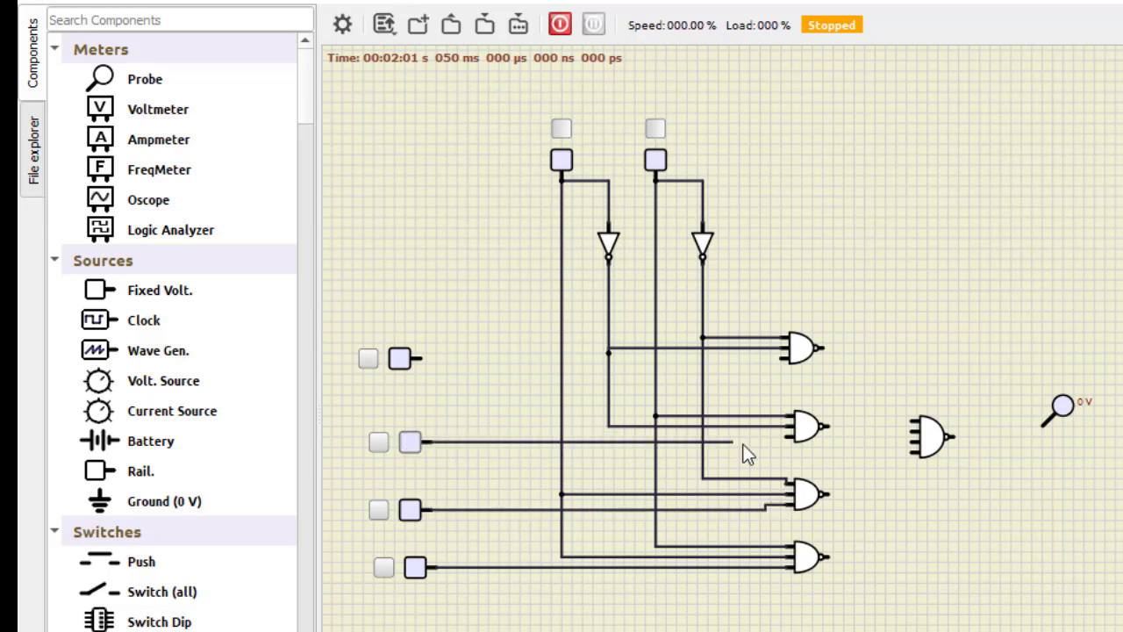
pyautogui.moveTo(757, 441); pyautogui.dragTo(788, 432)
pyautogui.moveTo(426, 361); pyautogui.dragTo(762, 372)
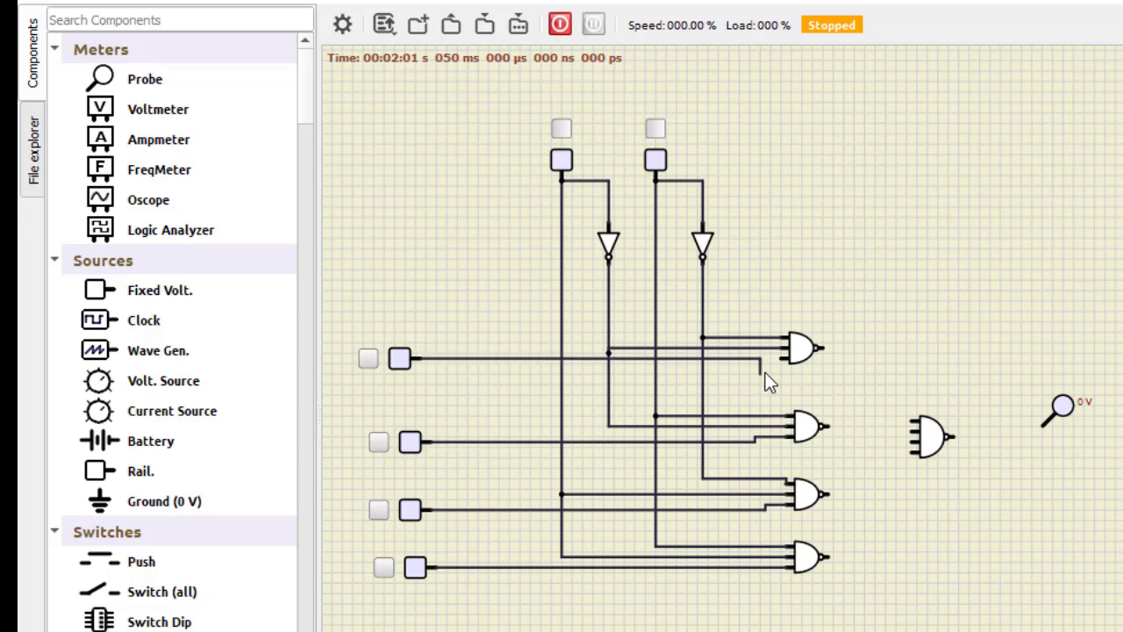
# Wire the outputs of the four three-input NAND gates to the four-input NAND gate and its output to the probe.
pyautogui.moveTo(875, 358); pyautogui.dragTo(913, 417)
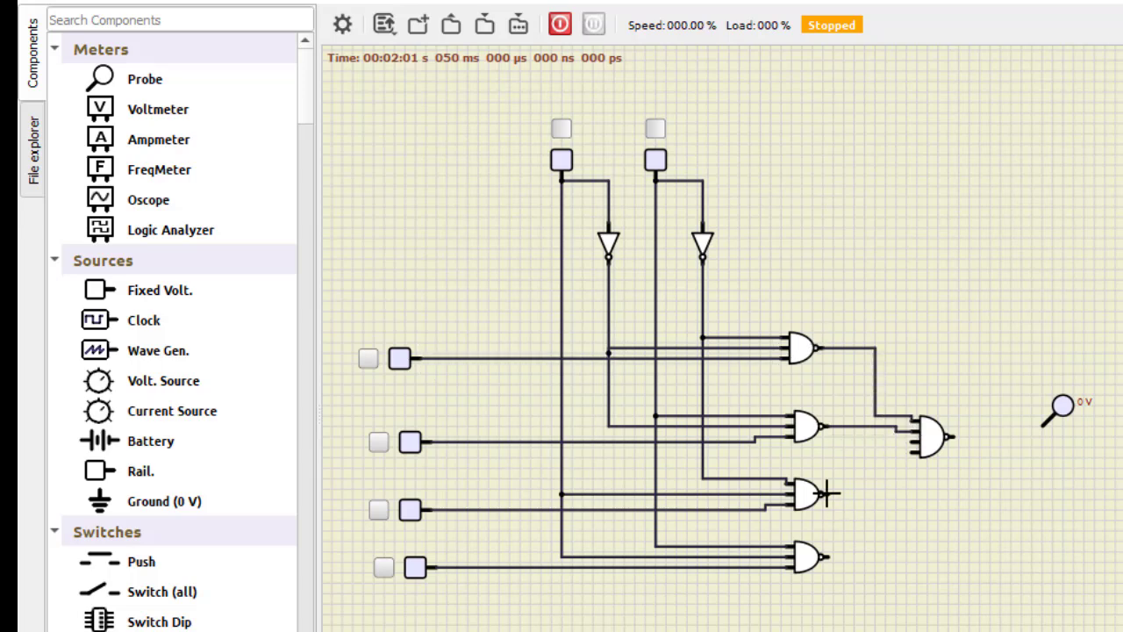
pyautogui.moveTo(868, 445); pyautogui.dragTo(905, 442)
pyautogui.moveTo(830, 549); pyautogui.dragTo(890, 471)
pyautogui.moveTo(1026, 435); pyautogui.dragTo(1050, 430)
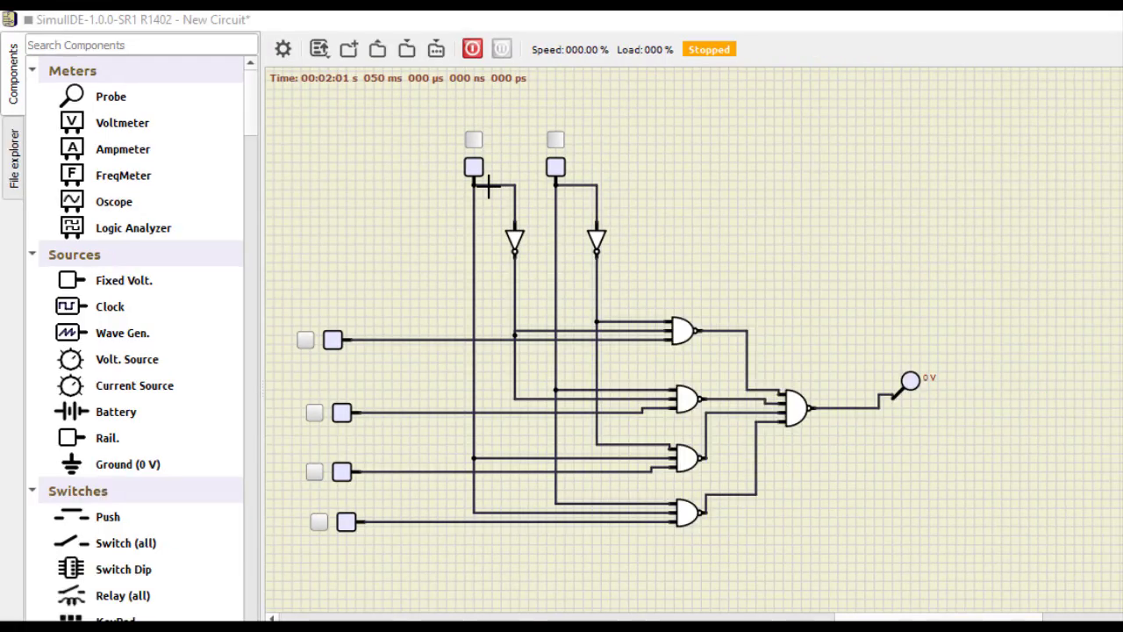
# Start the simulation and test the multiplexer with both select sources off by toggling the data sources on and off.
pyautogui.click(472, 50)
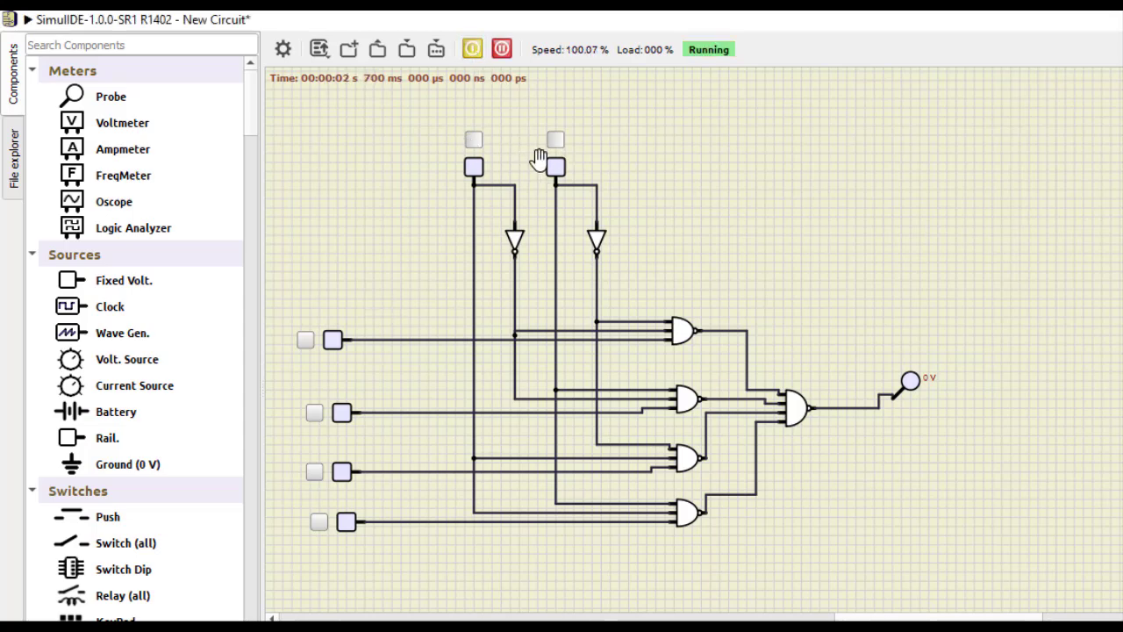
pyautogui.click(308, 340)
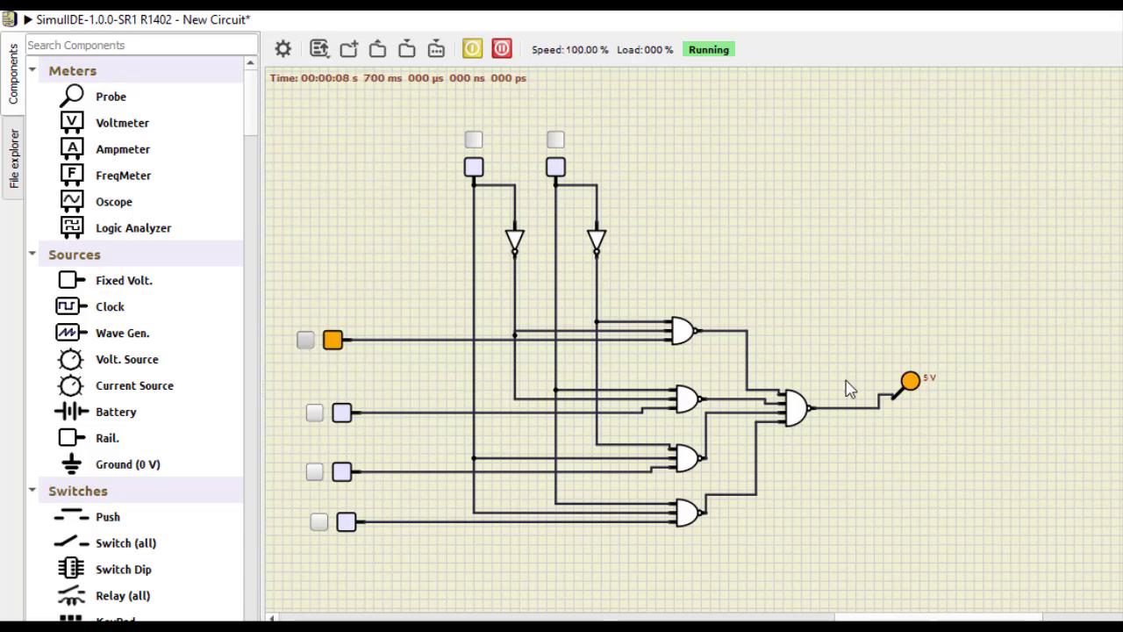
pyautogui.click(307, 341)
pyautogui.click(316, 414)
pyautogui.click(316, 414)
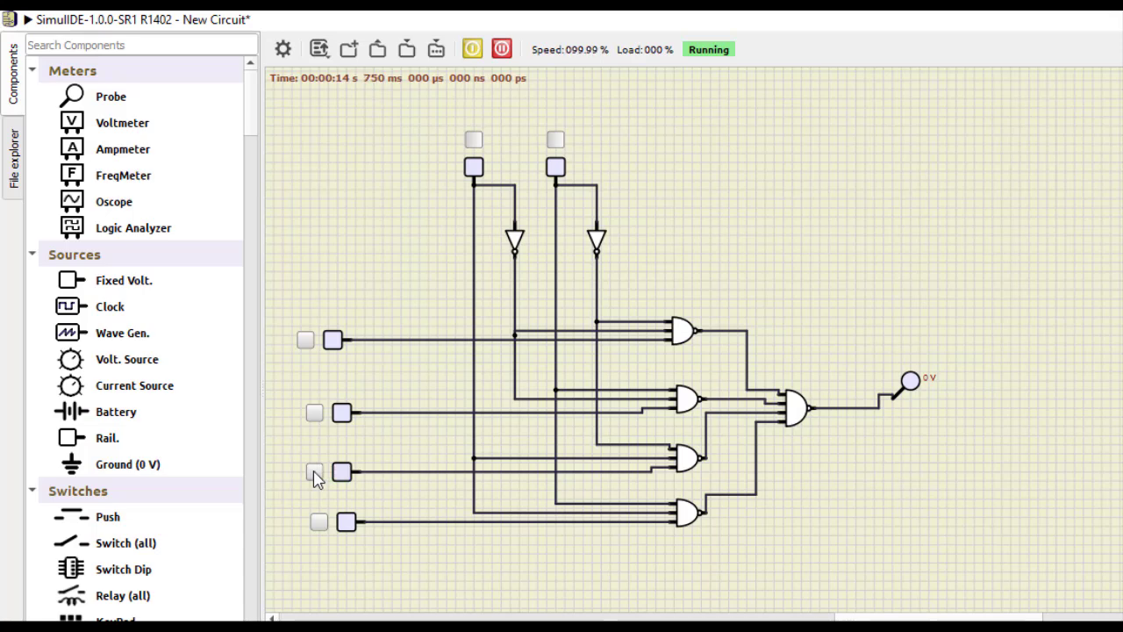
pyautogui.click(323, 523)
pyautogui.click(323, 523)
pyautogui.click(306, 341)
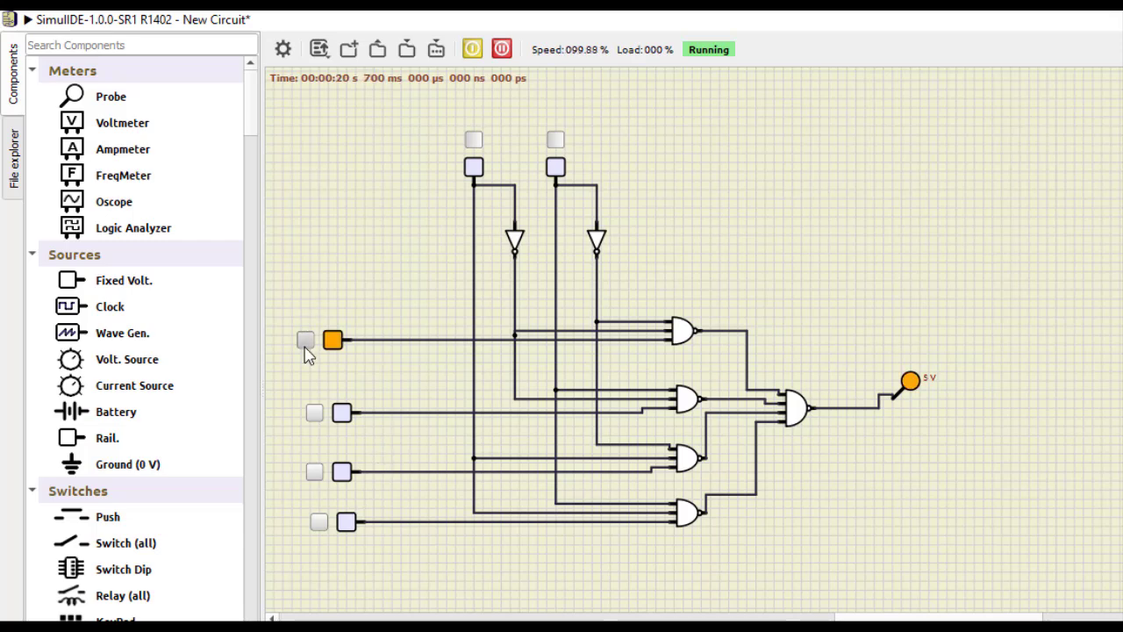
pyautogui.click(305, 341)
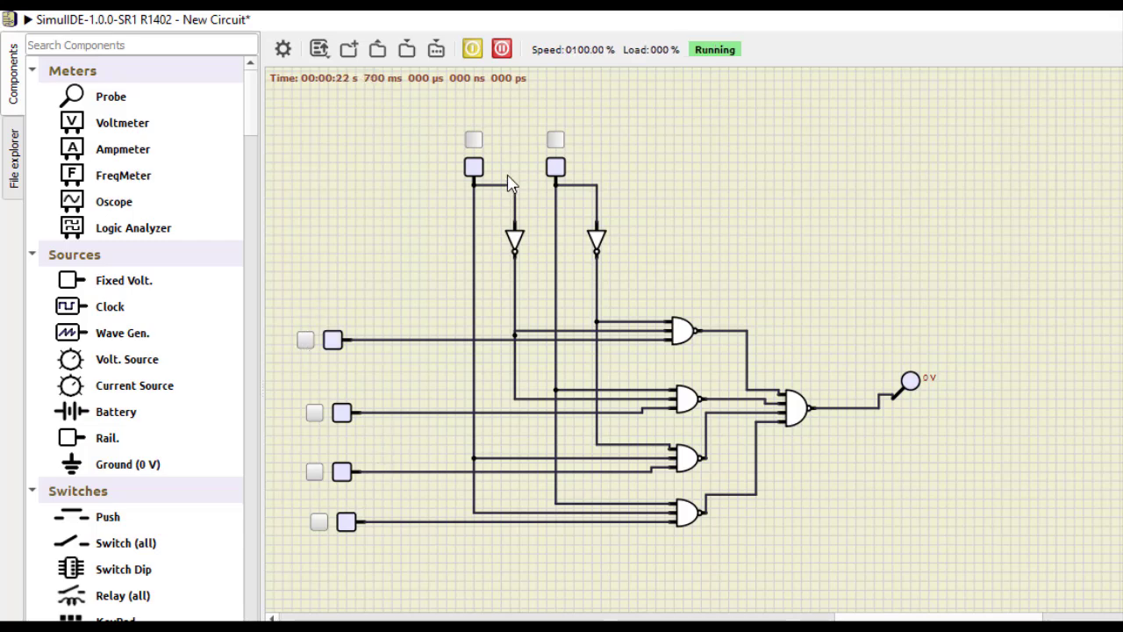
# Turn on the second select source and toggle the first and second data sources to test that selection.
pyautogui.click(555, 142)
pyautogui.click(312, 342)
pyautogui.click(312, 342)
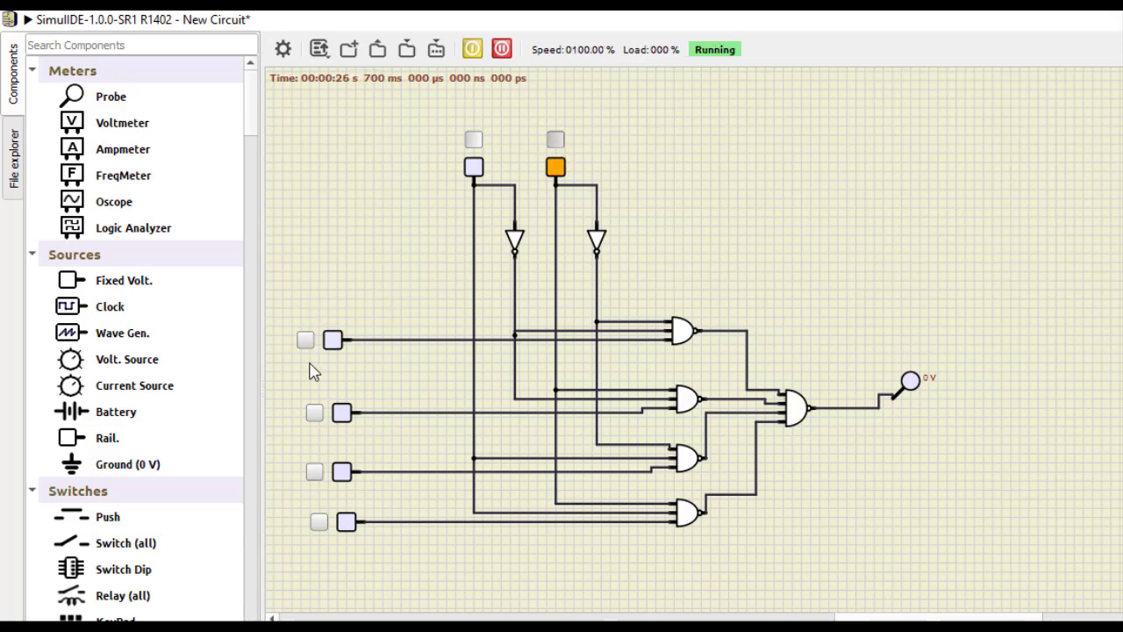
pyautogui.click(312, 413)
pyautogui.click(312, 413)
pyautogui.click(313, 415)
pyautogui.click(314, 414)
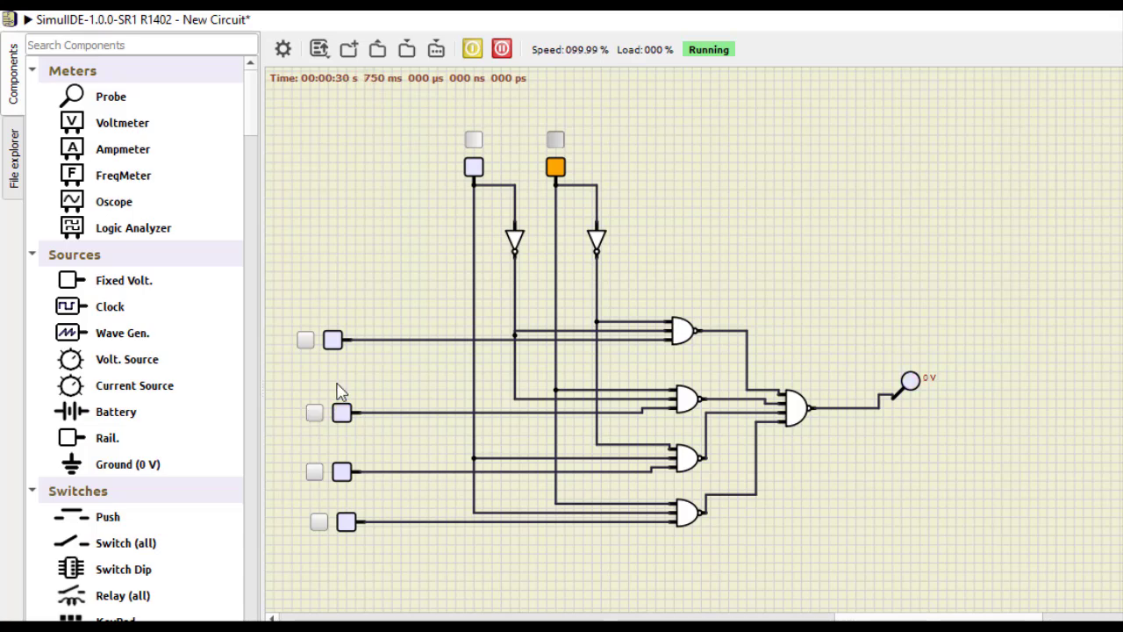
# Turn the first select source on and the second off, and toggle the top three data sources in turn.
pyautogui.click(474, 141)
pyautogui.click(556, 140)
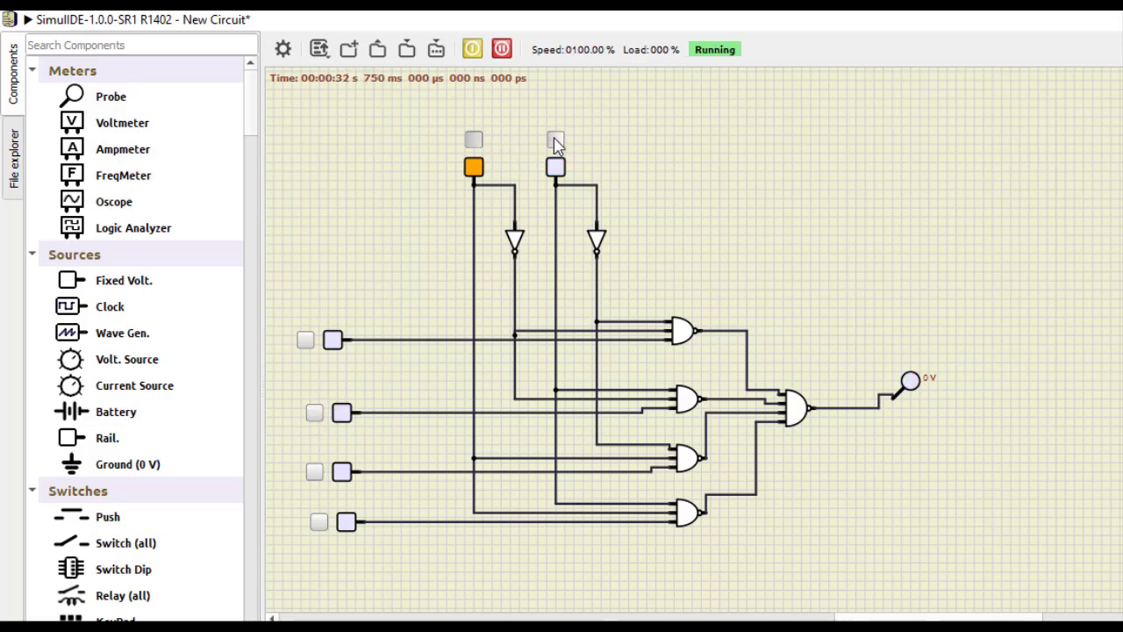
pyautogui.click(305, 340)
pyautogui.click(306, 341)
pyautogui.click(313, 414)
pyautogui.click(313, 415)
pyautogui.click(315, 472)
pyautogui.click(315, 472)
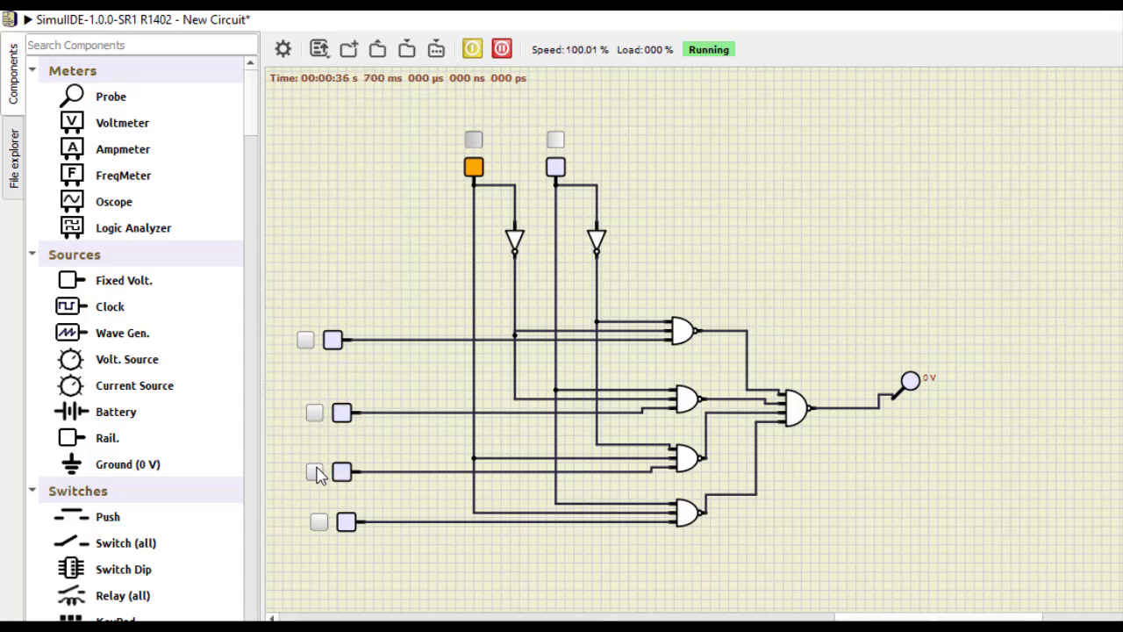
pyautogui.click(315, 472)
pyautogui.click(315, 472)
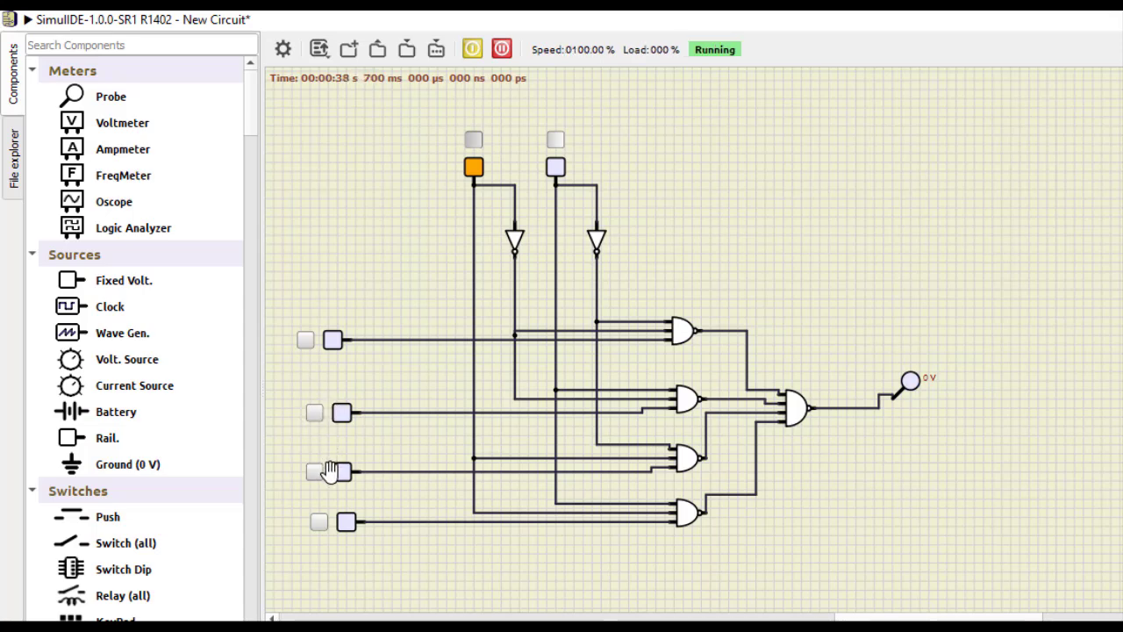
# With both select sources on, toggle the bottom data source on and off and switch on the other three data sources.
pyautogui.click(555, 140)
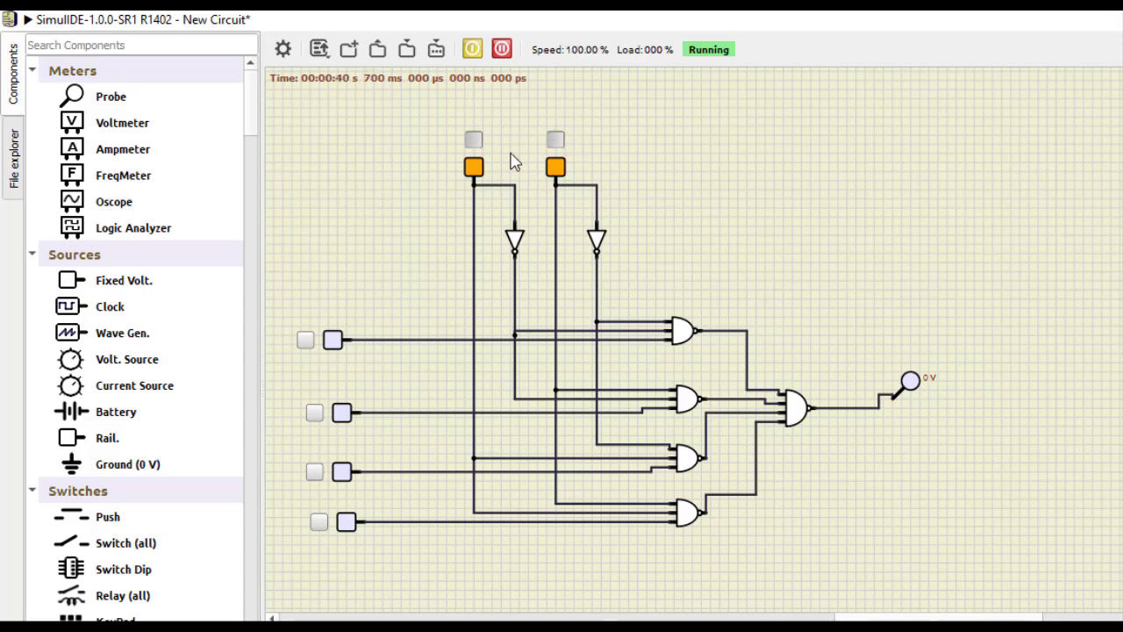
pyautogui.click(320, 523)
pyautogui.click(321, 525)
pyautogui.click(316, 473)
pyautogui.click(315, 412)
pyautogui.click(305, 341)
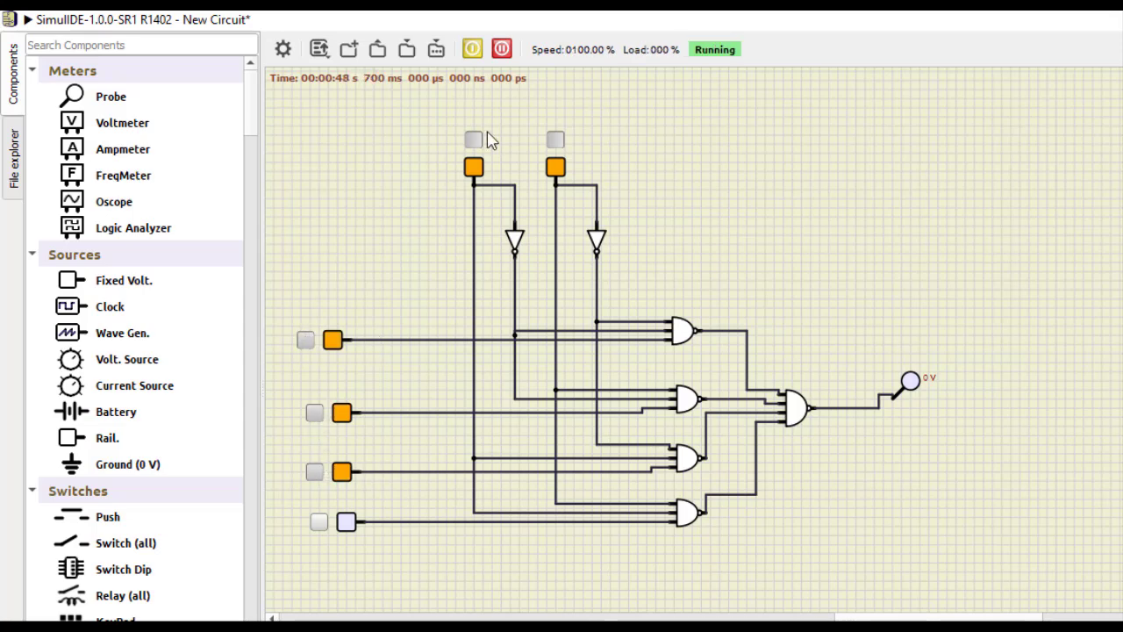
# Pause the simulation and delete the lower three data sources together with their wires.
pyautogui.click(500, 48)
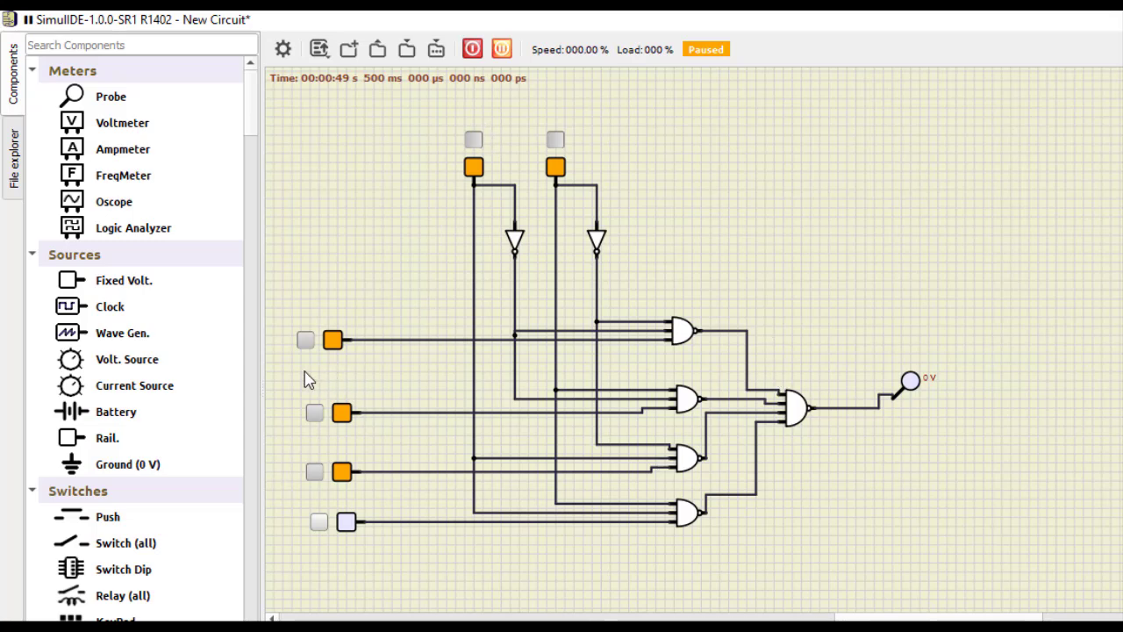
pyautogui.moveTo(295, 387); pyautogui.dragTo(442, 596)
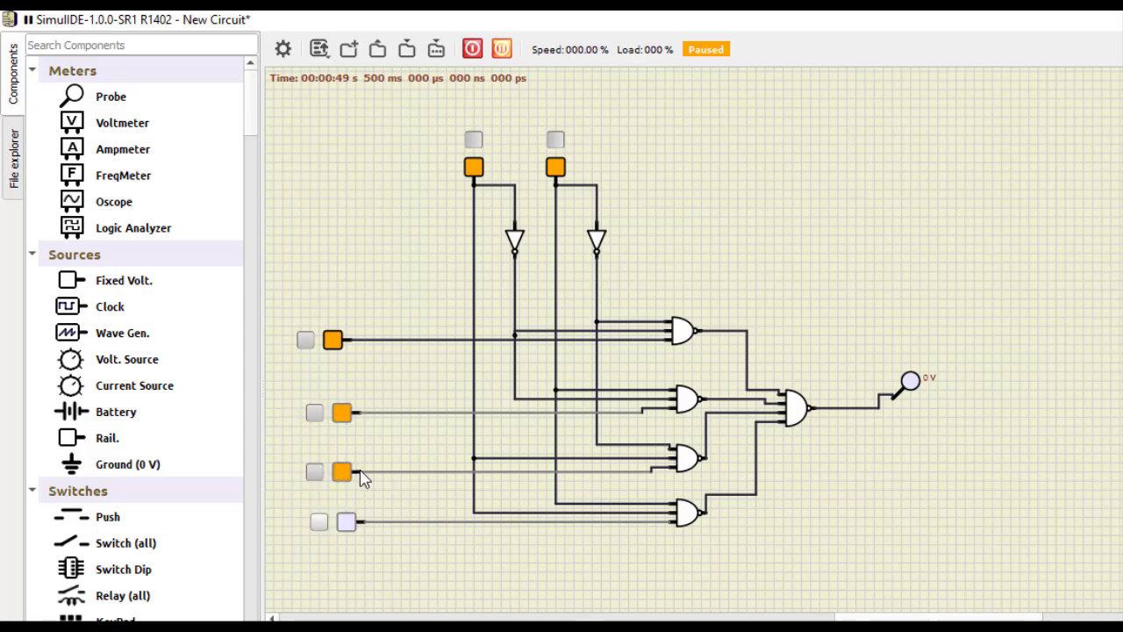
pyautogui.press('Delete')
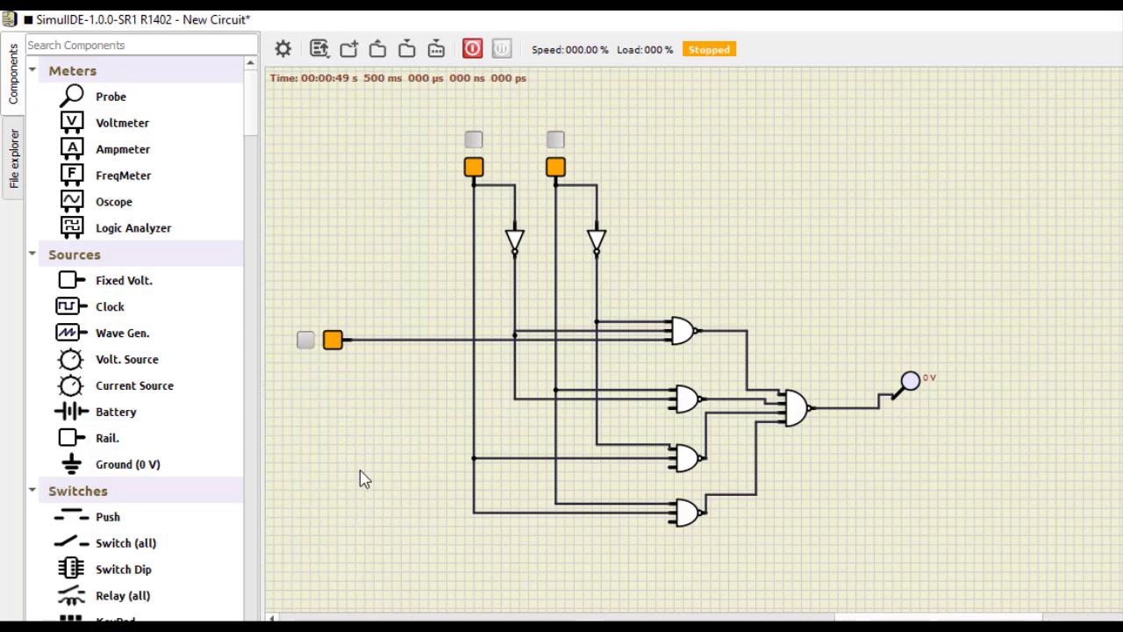
# Remove the four-input NAND gate and move the probe up beside the top three-input gate.
pyautogui.rightClick(794, 400)
pyautogui.click(852, 460)
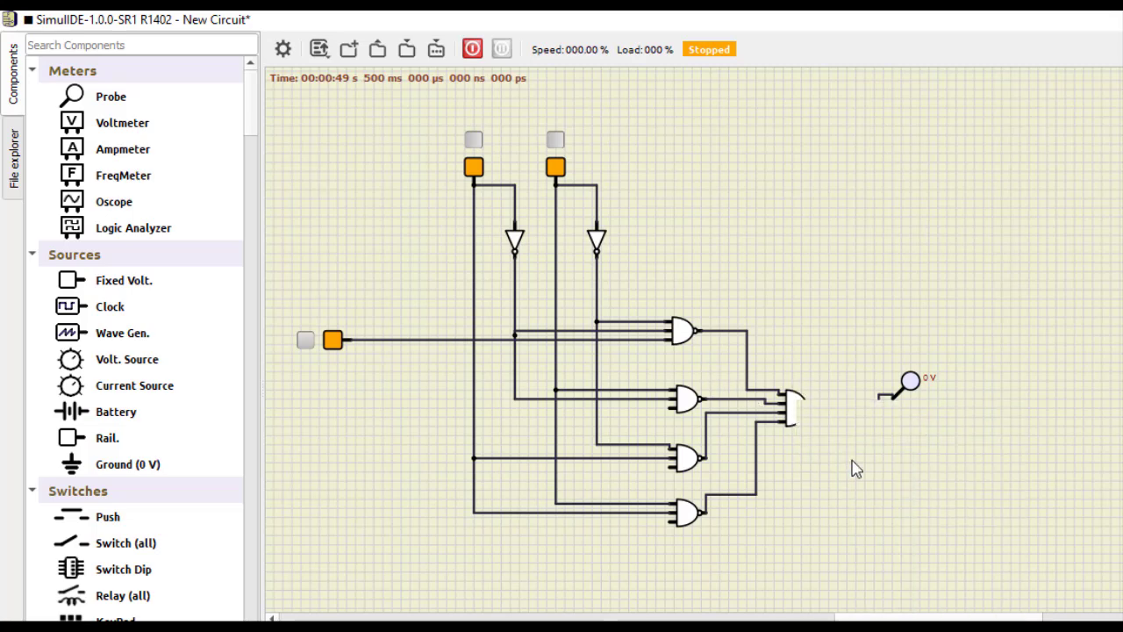
pyautogui.moveTo(913, 384); pyautogui.dragTo(867, 316)
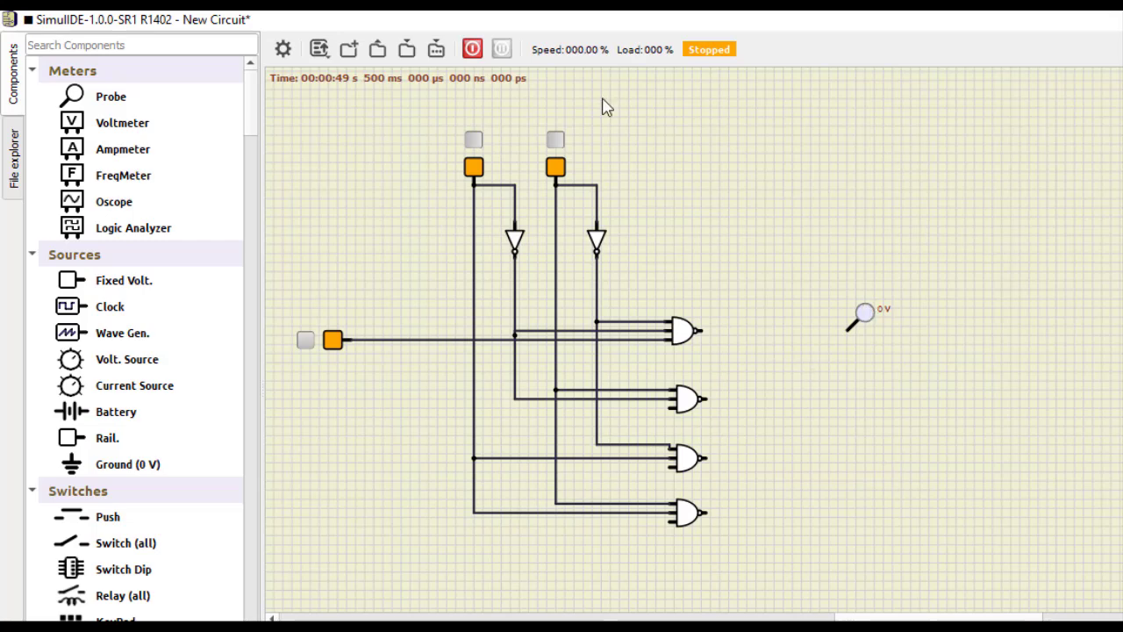
# Briefly run and stop the simulation, and switch off both select sources and the remaining data source.
pyautogui.click(473, 49)
pyautogui.click(474, 49)
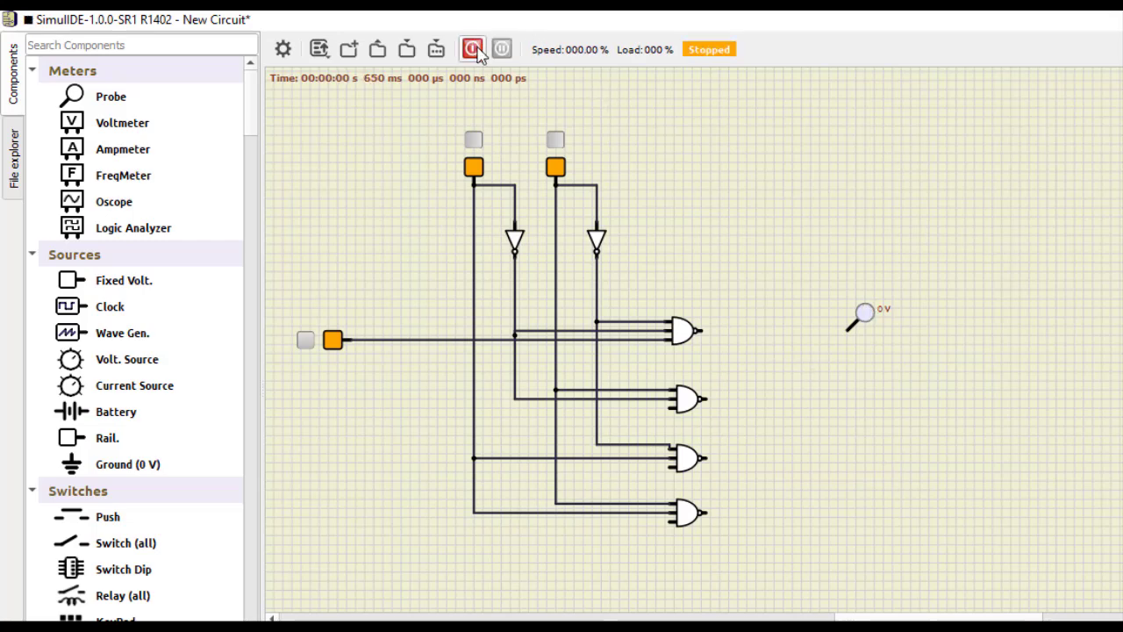
pyautogui.click(479, 143)
pyautogui.click(558, 143)
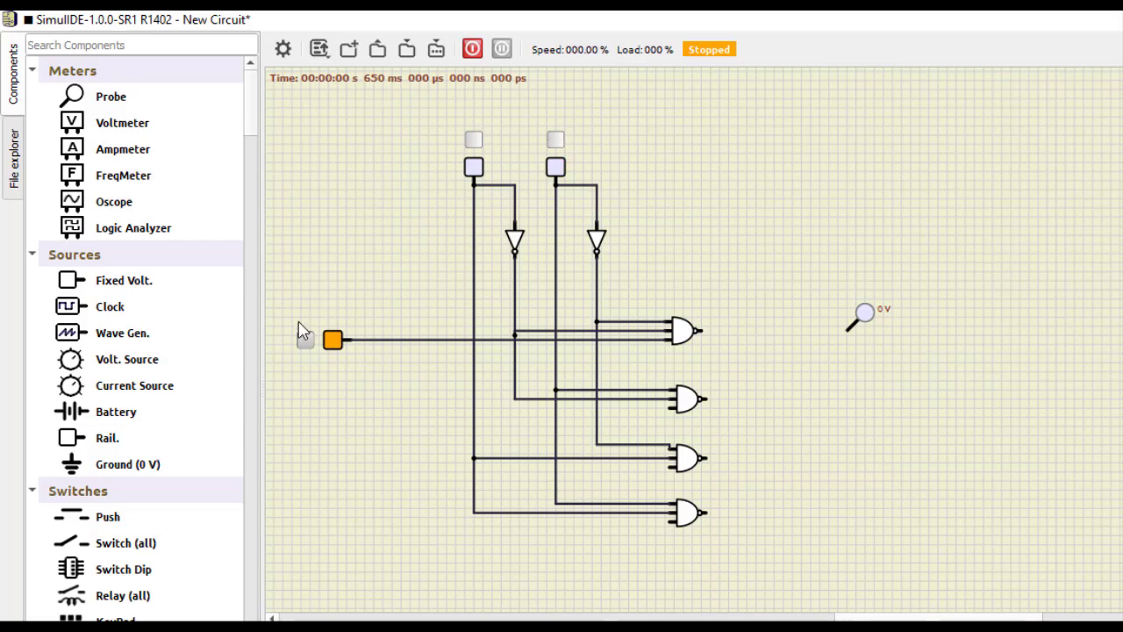
pyautogui.click(305, 341)
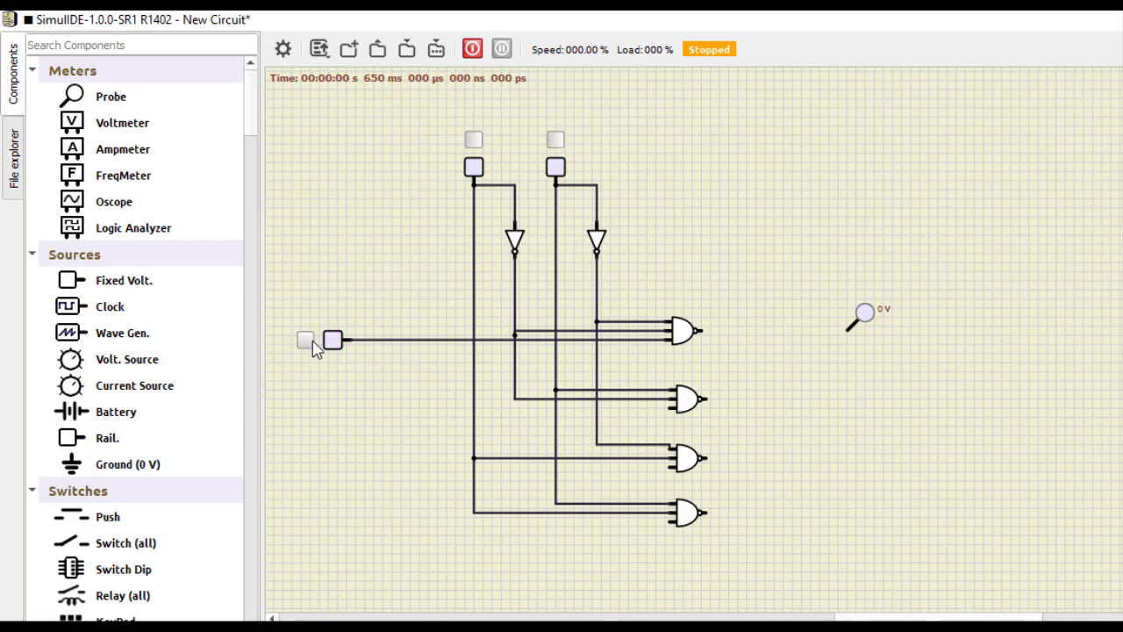
# Turn off Invert Output on the top and second NAND gates to make them AND gates.
pyautogui.doubleClick(683, 333)
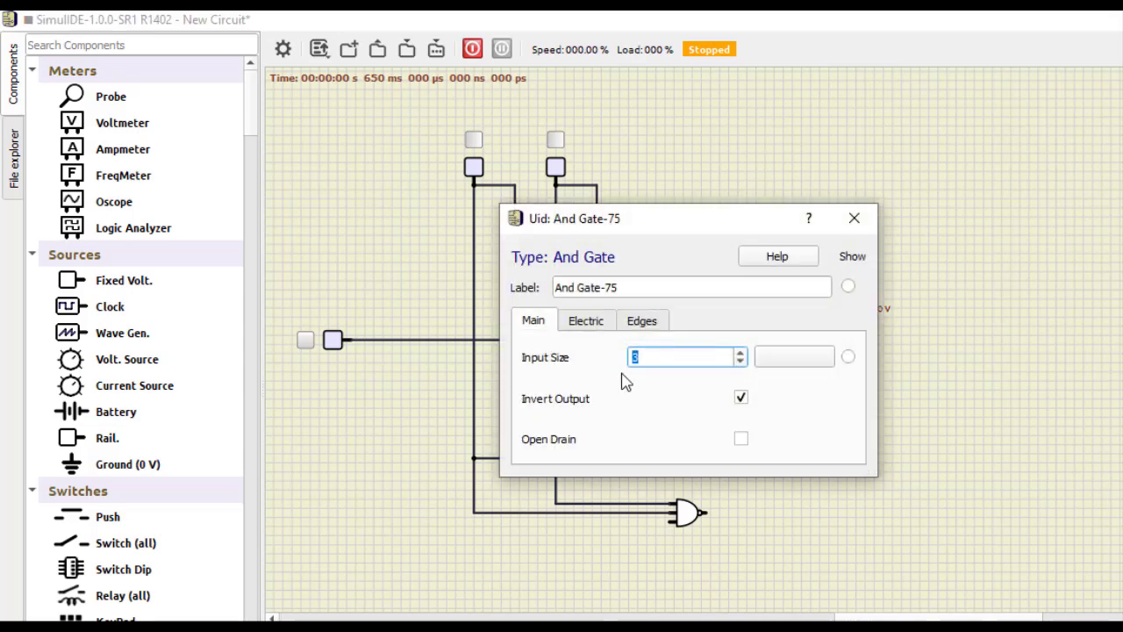
pyautogui.click(743, 401)
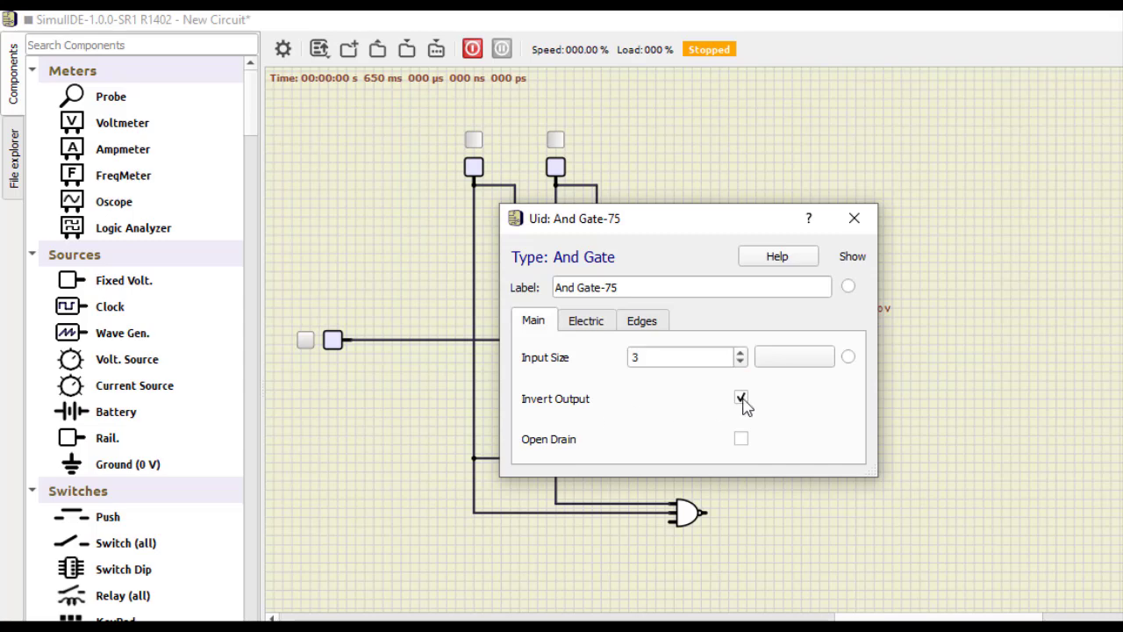
pyautogui.click(849, 216)
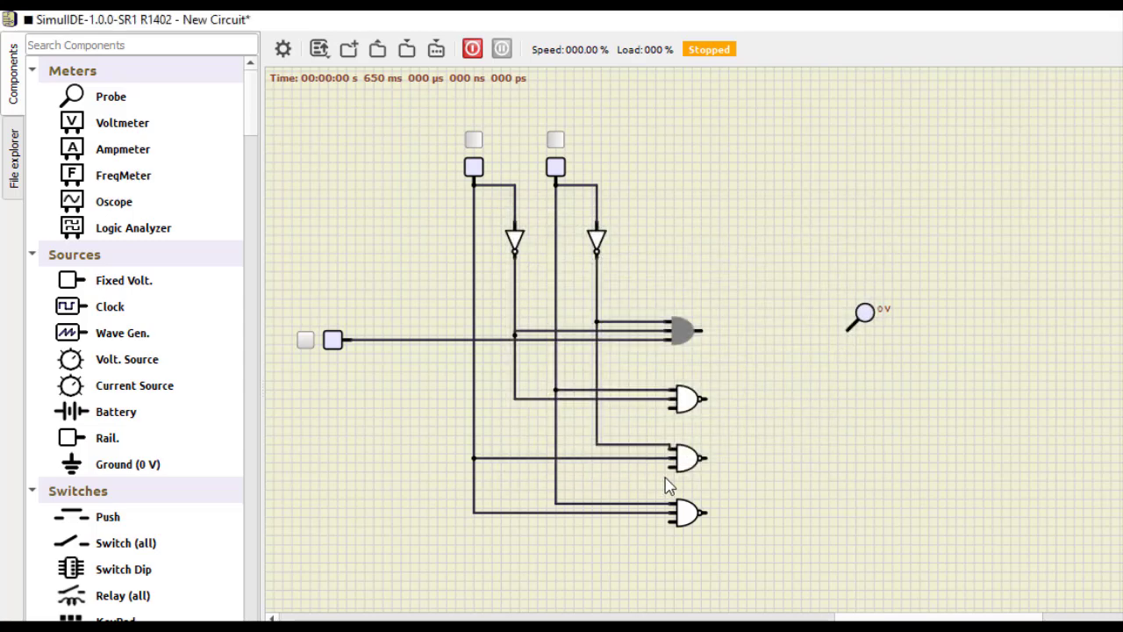
pyautogui.click(686, 401)
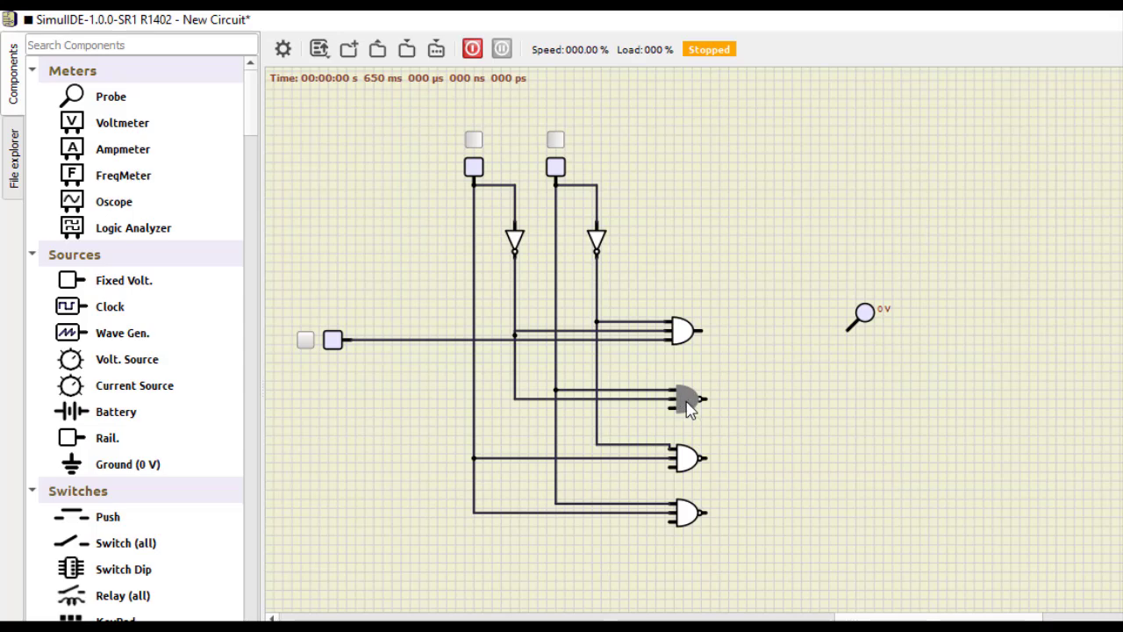
pyautogui.doubleClick(689, 405)
pyautogui.click(743, 430)
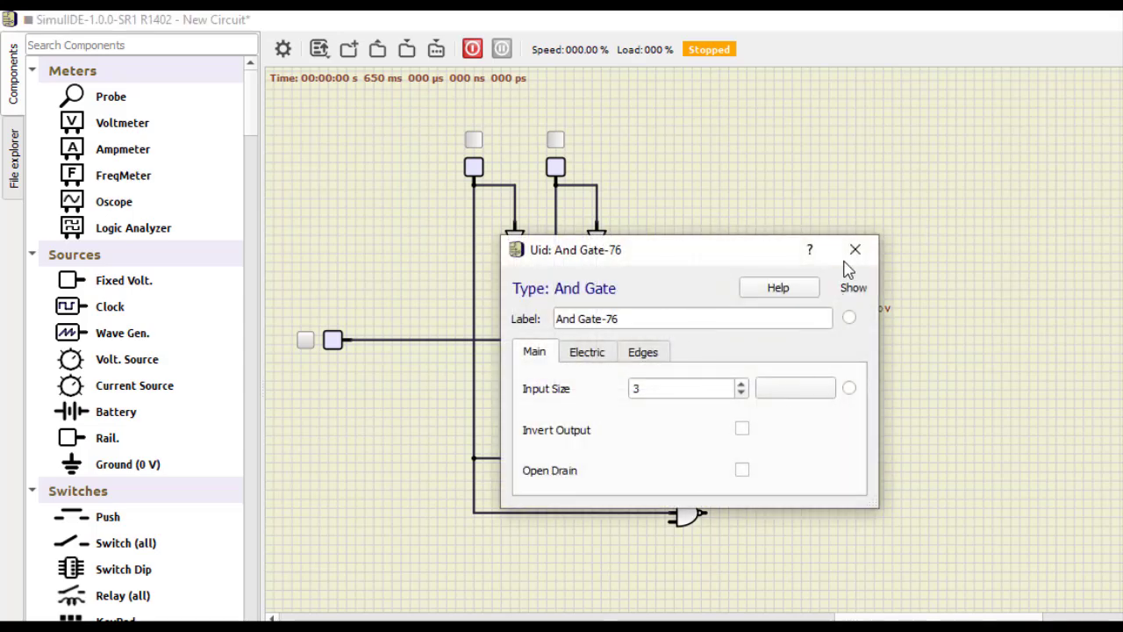
pyautogui.click(855, 249)
# Turn off Invert Output on the third and bottom NAND gates to make them AND gates.
pyautogui.click(693, 458)
pyautogui.doubleClick(694, 458)
pyautogui.click(741, 429)
pyautogui.click(855, 249)
pyautogui.click(686, 518)
pyautogui.doubleClick(686, 518)
pyautogui.click(742, 429)
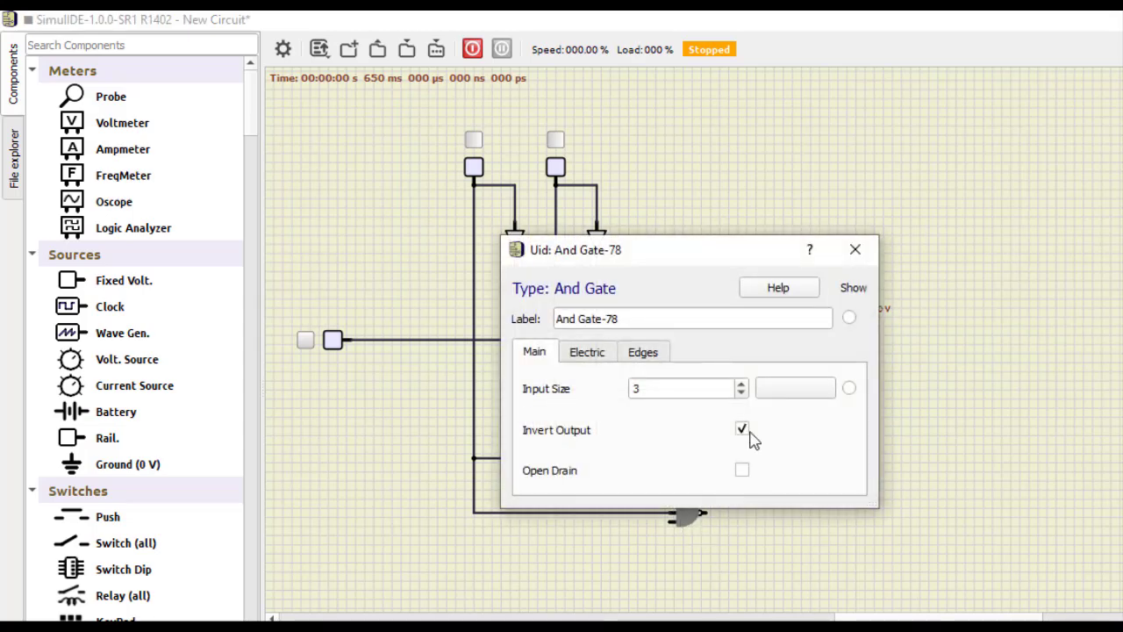
pyautogui.click(855, 250)
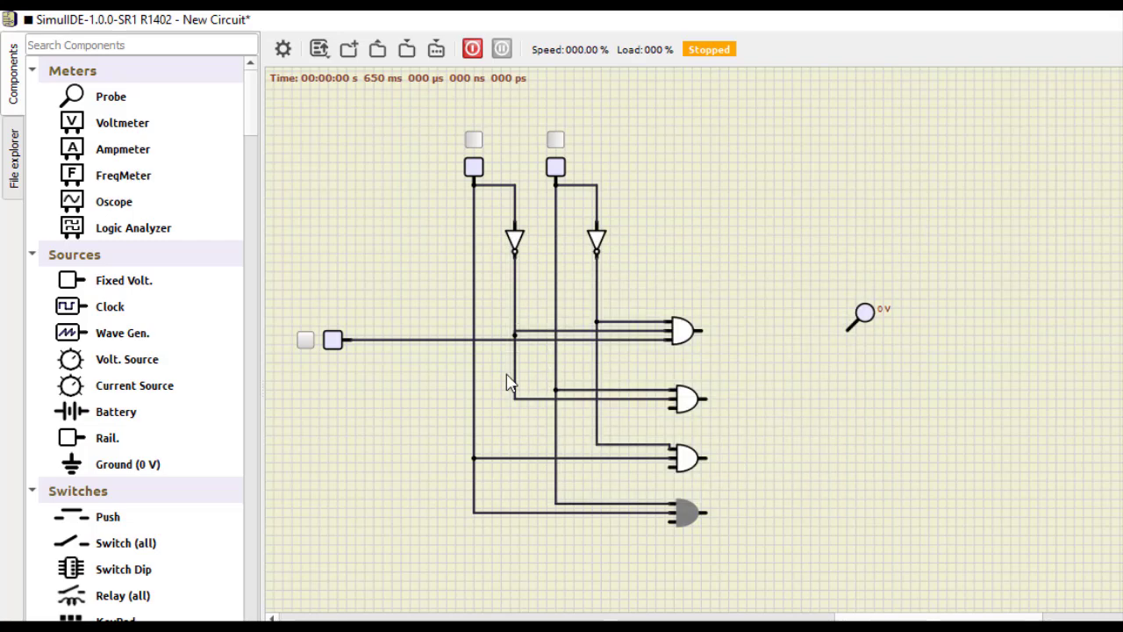
# Wire the free inputs of the second, third and bottom AND gates to the single data source's line.
pyautogui.click(669, 408)
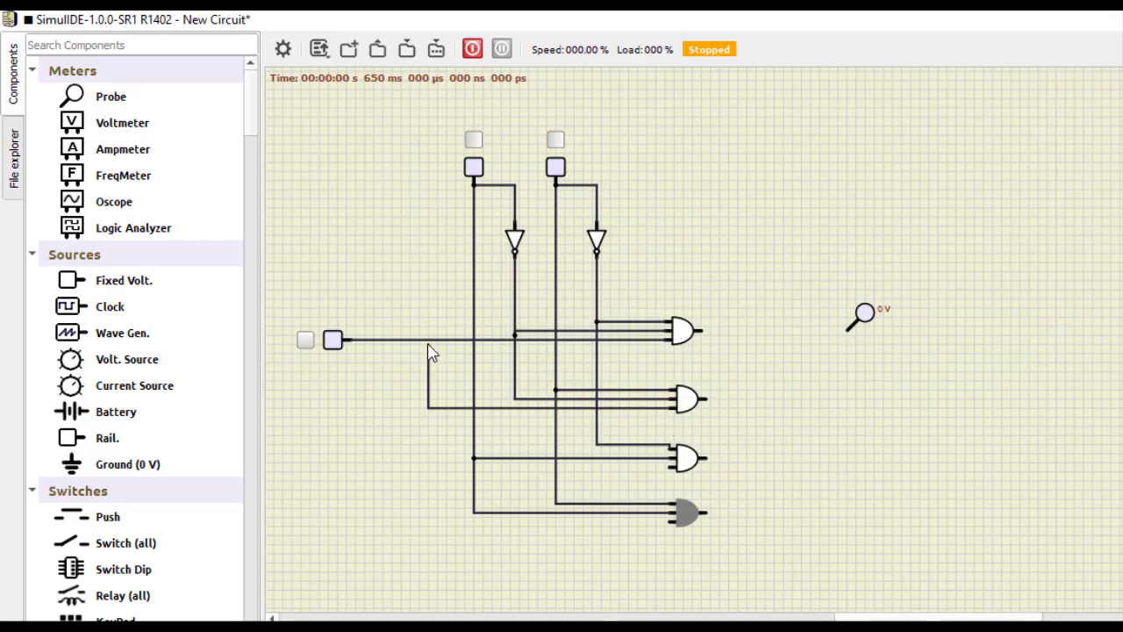
pyautogui.click(422, 339)
pyautogui.click(671, 465)
pyautogui.click(424, 408)
pyautogui.click(672, 520)
pyautogui.click(424, 468)
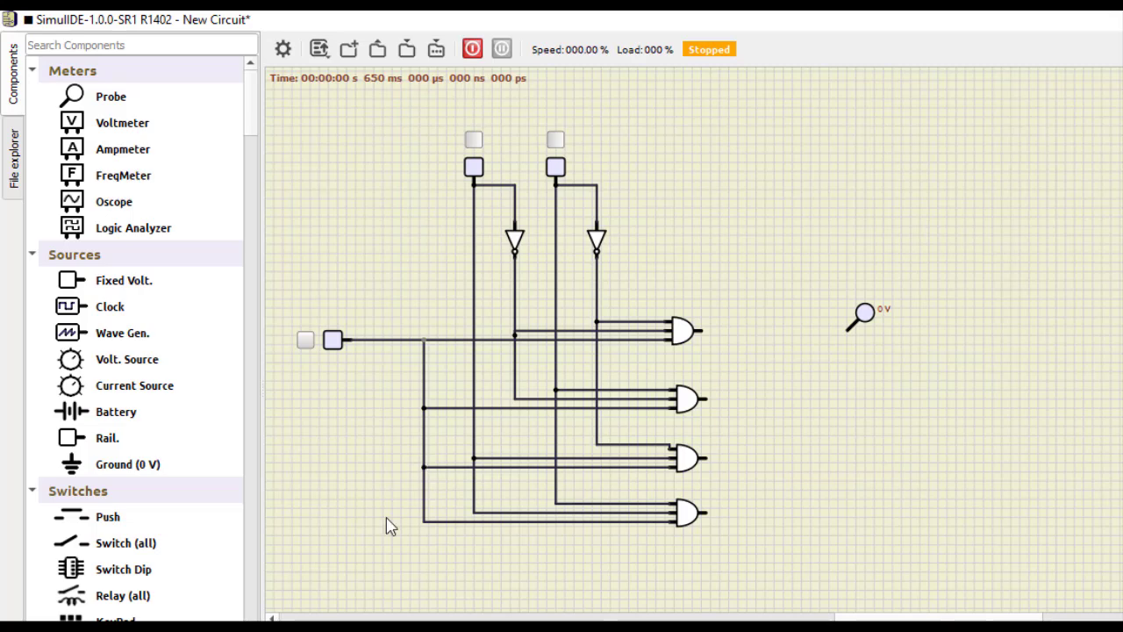
# Add three more probes below the existing one, beside the second, third and bottom AND gates.
pyautogui.moveTo(111, 96); pyautogui.dragTo(851, 390)
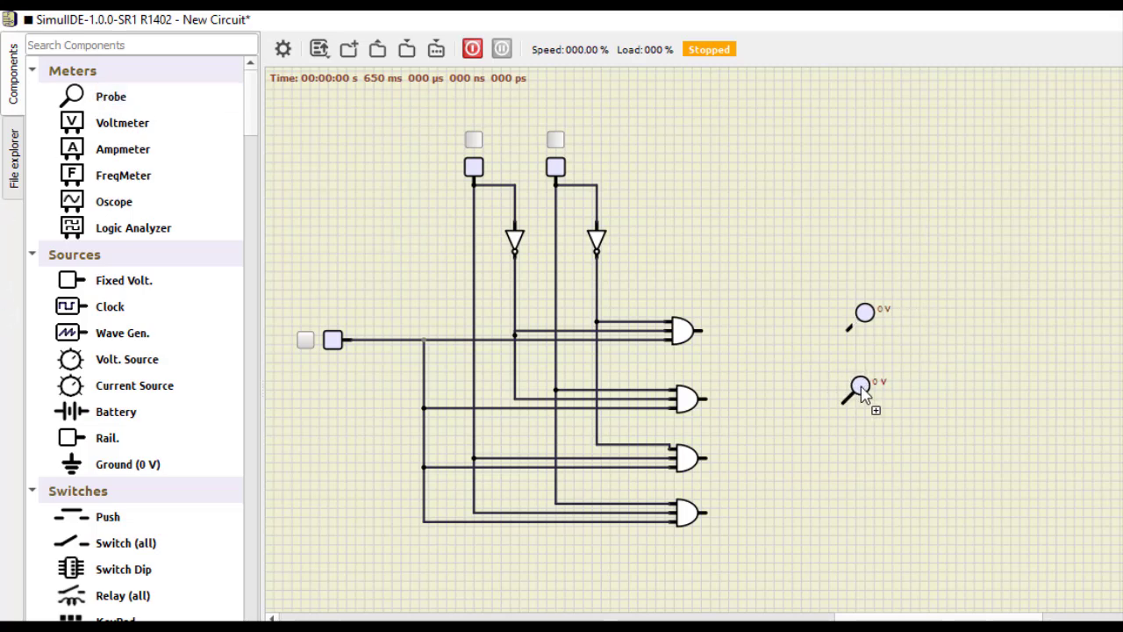
pyautogui.moveTo(105, 97); pyautogui.dragTo(864, 445)
pyautogui.moveTo(98, 97); pyautogui.dragTo(868, 517)
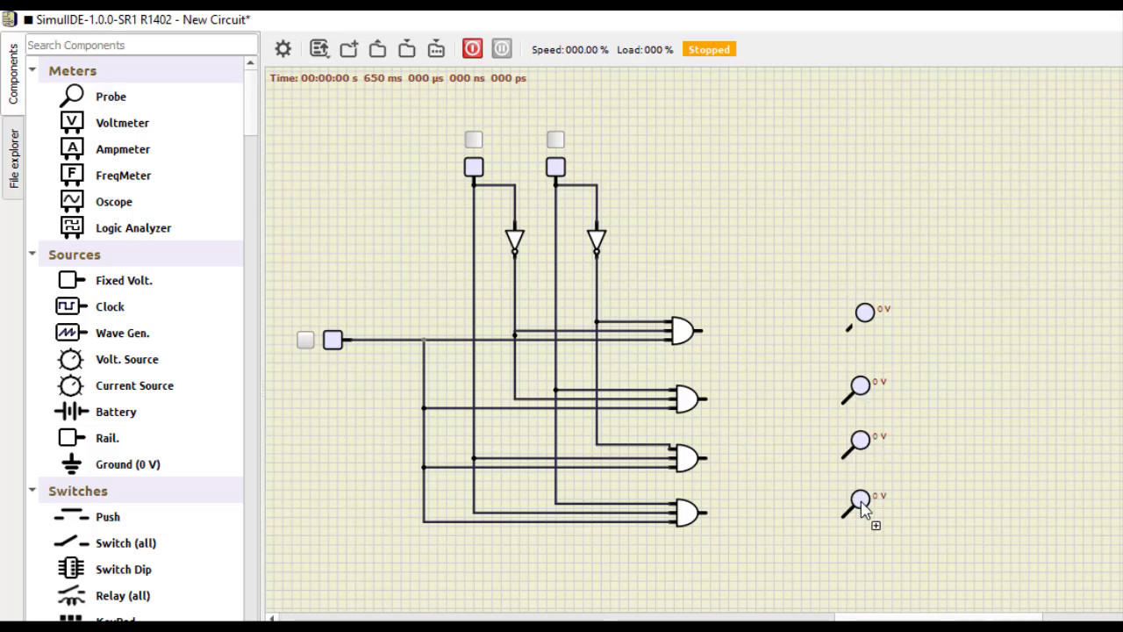
# Wire each of the four AND gate outputs to its own probe, shifting the third gate to make room.
pyautogui.click(703, 330)
pyautogui.click(848, 330)
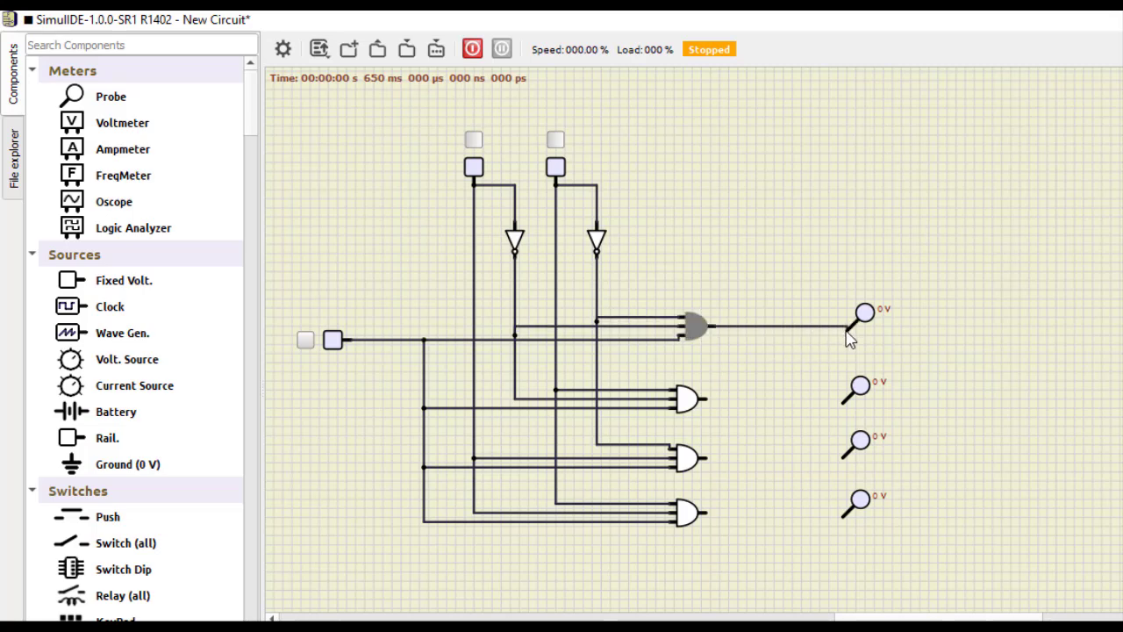
pyautogui.click(707, 398)
pyautogui.click(841, 402)
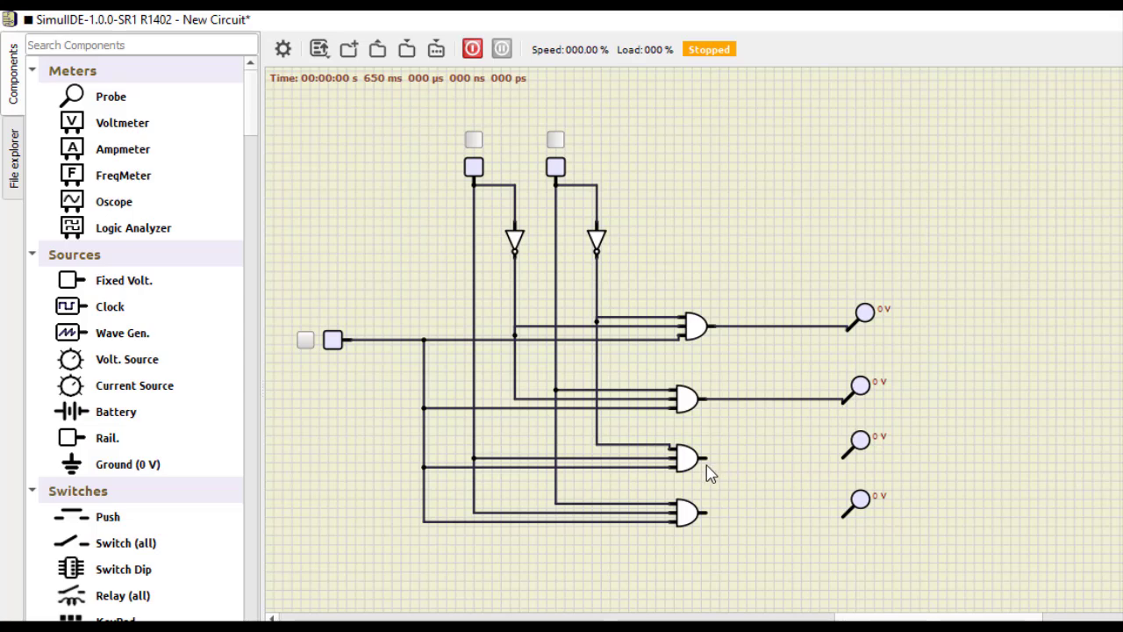
pyautogui.moveTo(685, 459); pyautogui.dragTo(669, 458)
pyautogui.click(699, 457)
pyautogui.click(859, 458)
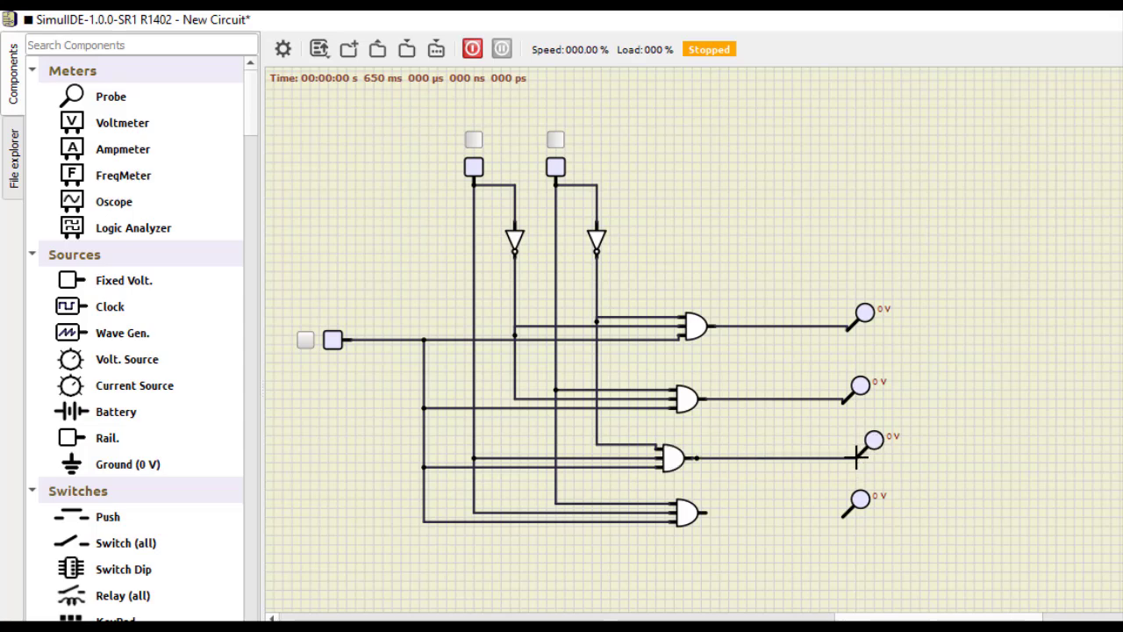
pyautogui.click(707, 513)
pyautogui.click(842, 513)
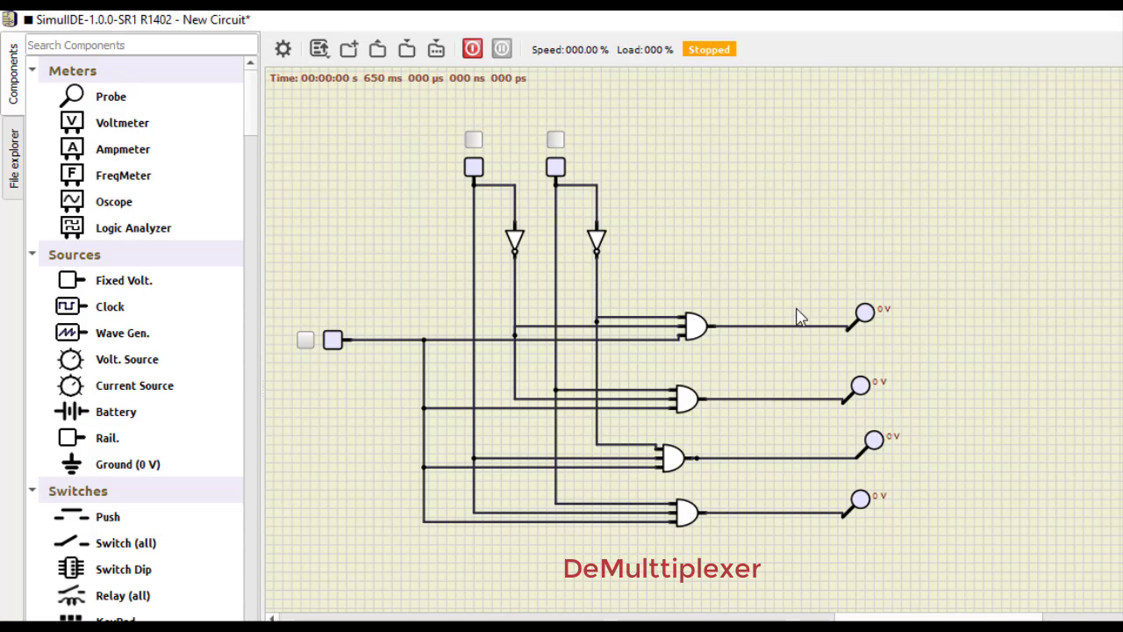
# Start the demultiplexer simulation and toggle the data source on and off with both select sources off.
pyautogui.click(472, 49)
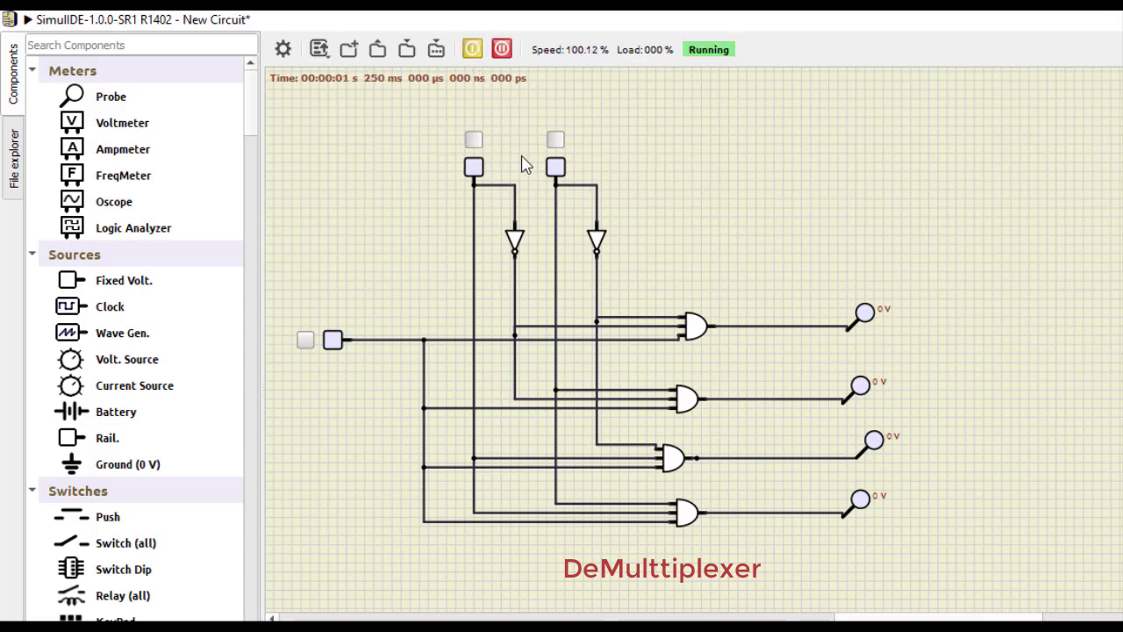
pyautogui.click(305, 346)
pyautogui.click(307, 347)
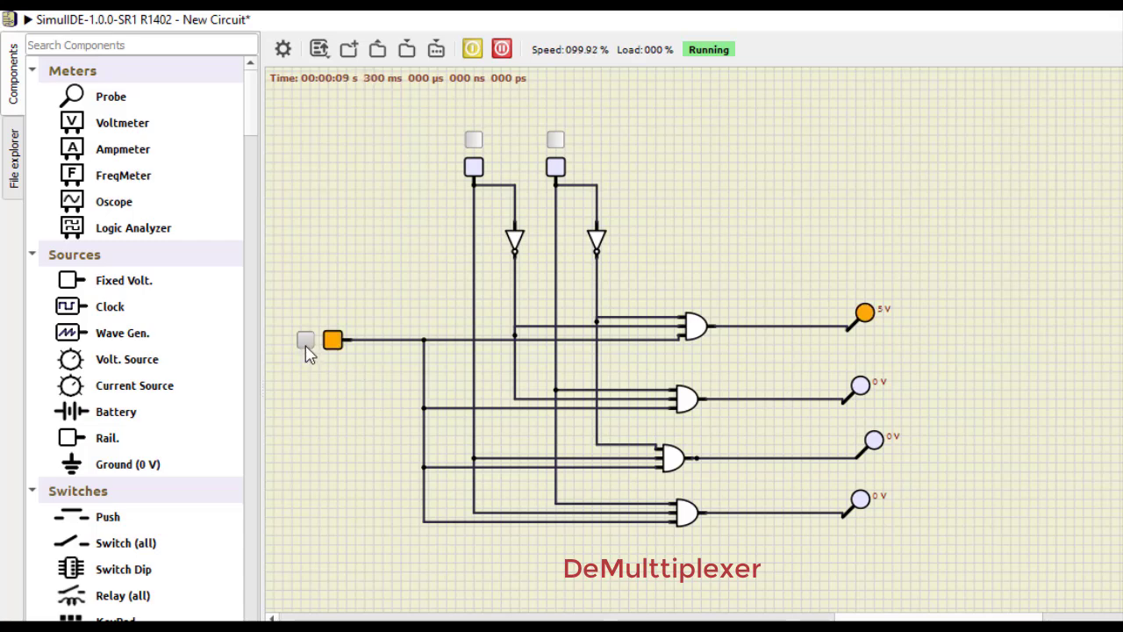
pyautogui.click(306, 347)
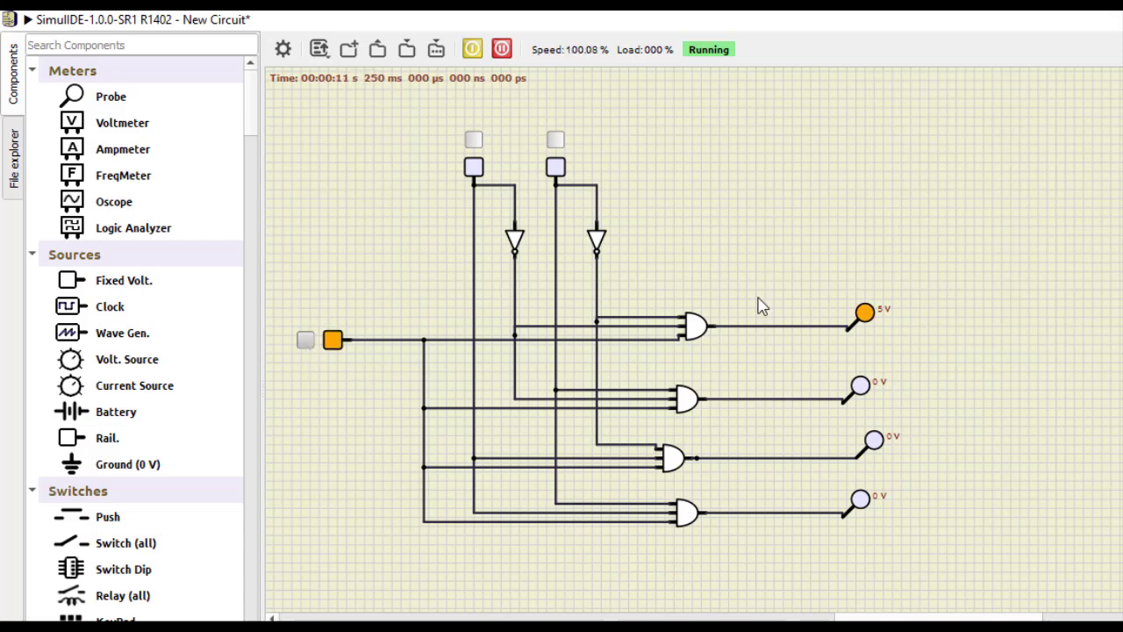
pyautogui.click(307, 347)
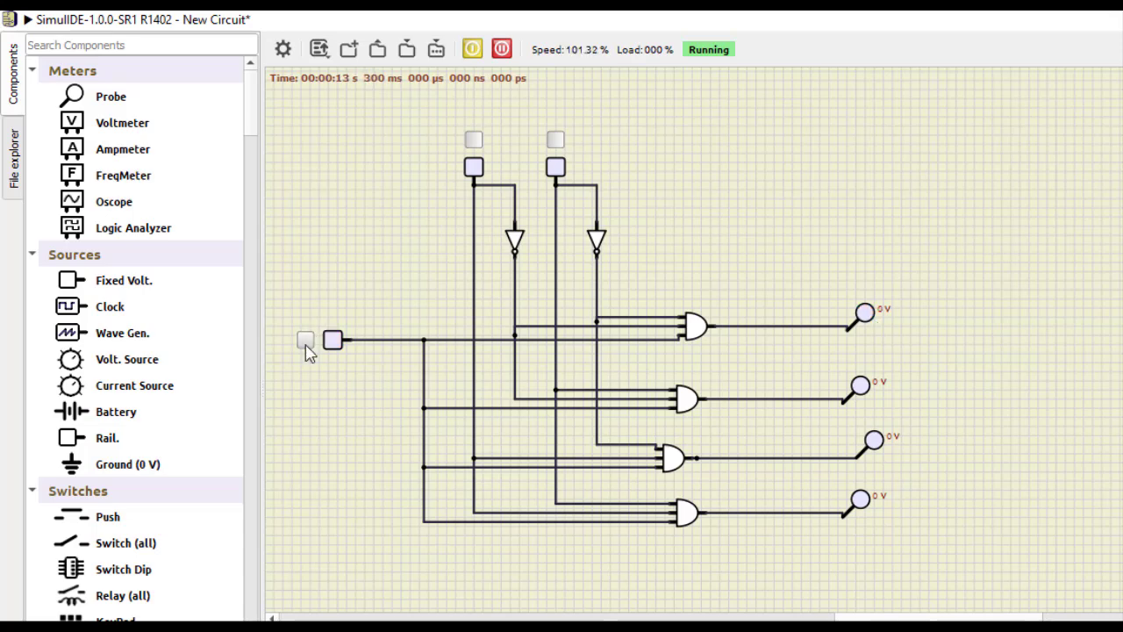
# Switch on only the second select source and toggle the data source on and off.
pyautogui.click(554, 142)
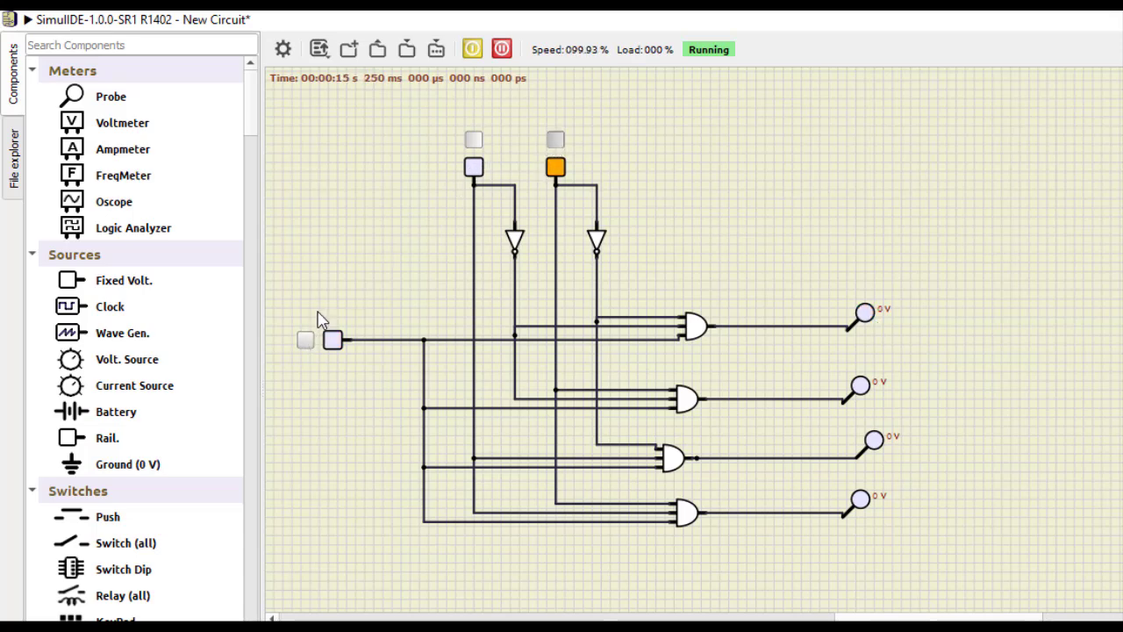
pyautogui.click(305, 340)
pyautogui.click(304, 344)
# Toggle the data source with only the first select source on, and again with both select sources on.
pyautogui.click(473, 141)
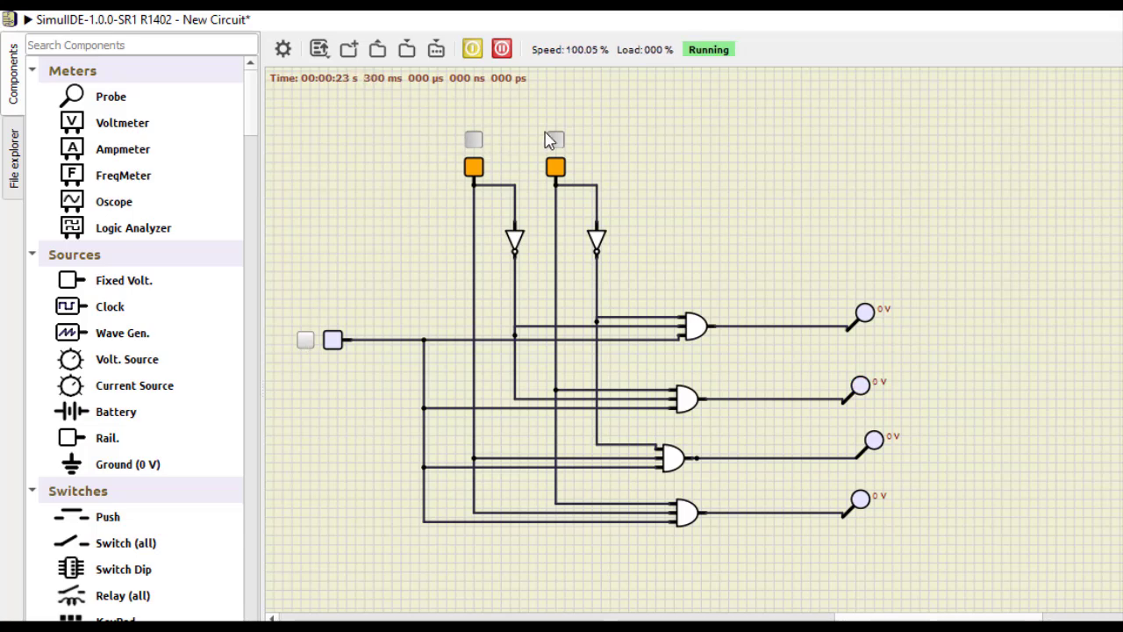
pyautogui.click(553, 140)
pyautogui.click(305, 342)
pyautogui.click(306, 345)
pyautogui.click(555, 140)
pyautogui.click(306, 342)
pyautogui.click(306, 342)
# Search the components for 153 and place a 74HC153 multiplexer on the empty circuit.
pyautogui.click(726, 379)
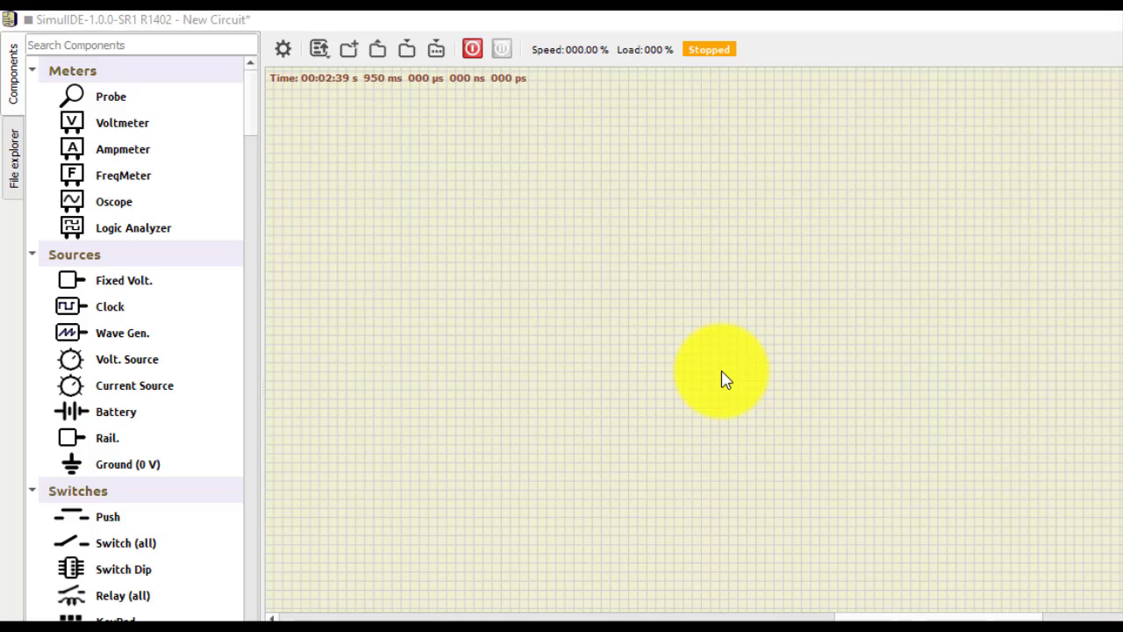
pyautogui.click(160, 47)
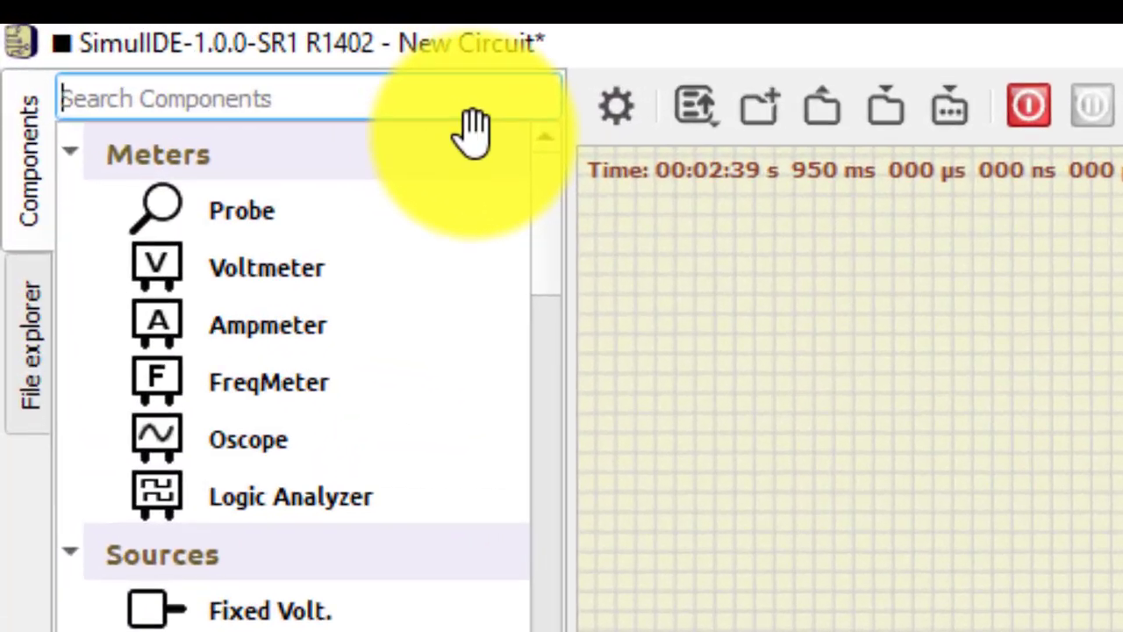
pyautogui.write('153')
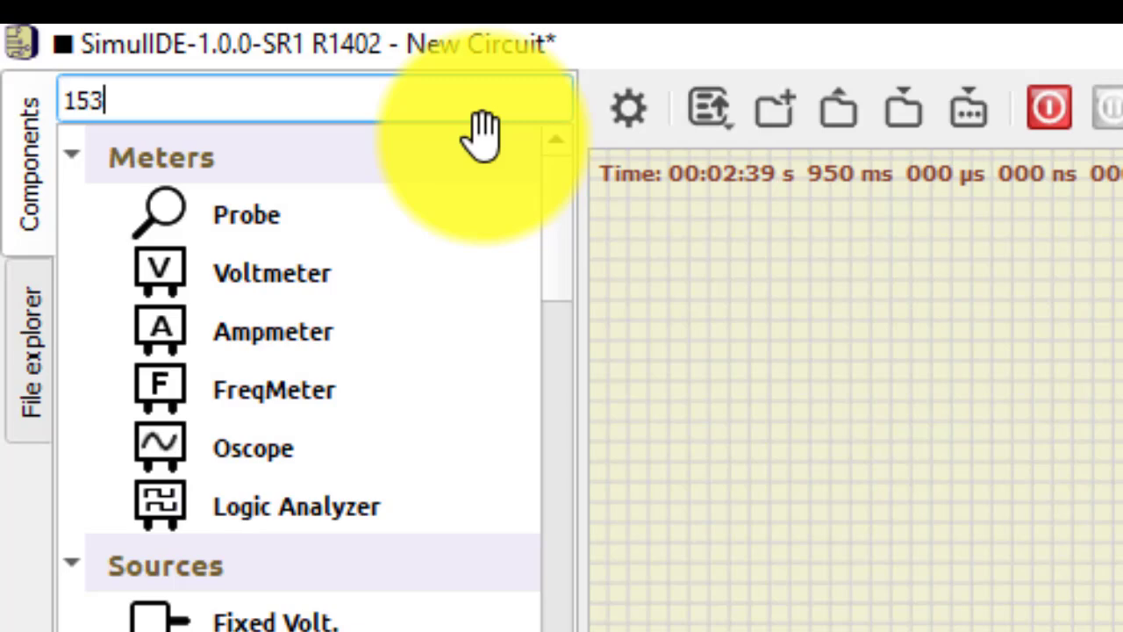
pyautogui.press('Return')
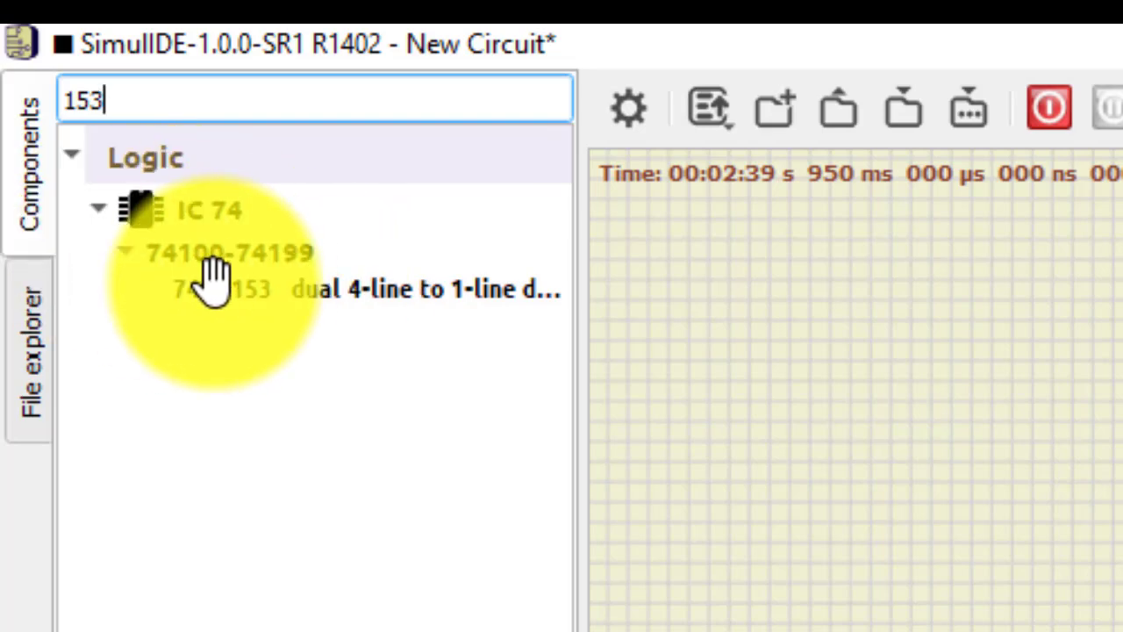
pyautogui.moveTo(163, 272); pyautogui.dragTo(1119, 625)
pyautogui.scroll(5, 818, 342)
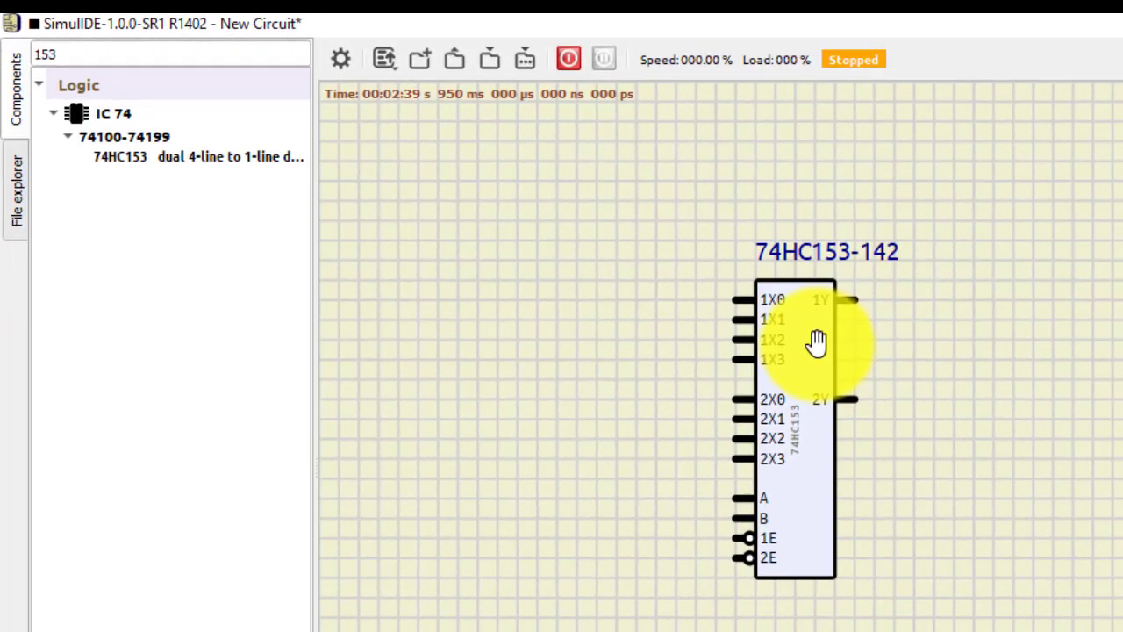
pyautogui.scroll(3, 818, 342)
pyautogui.click(823, 346)
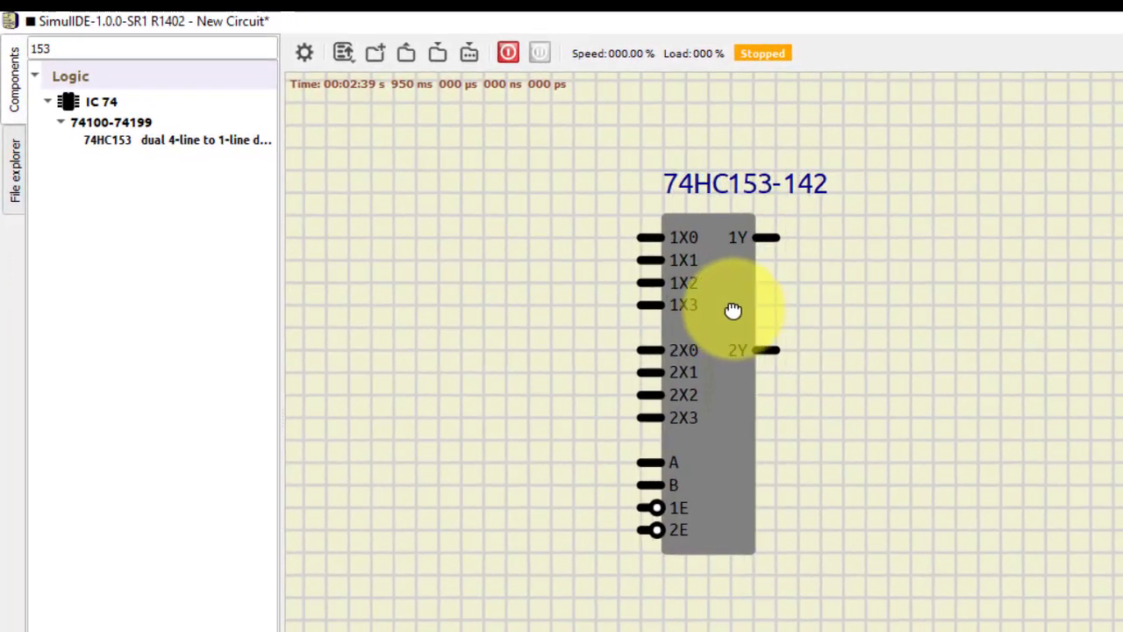
pyautogui.moveTo(736, 309); pyautogui.dragTo(747, 319)
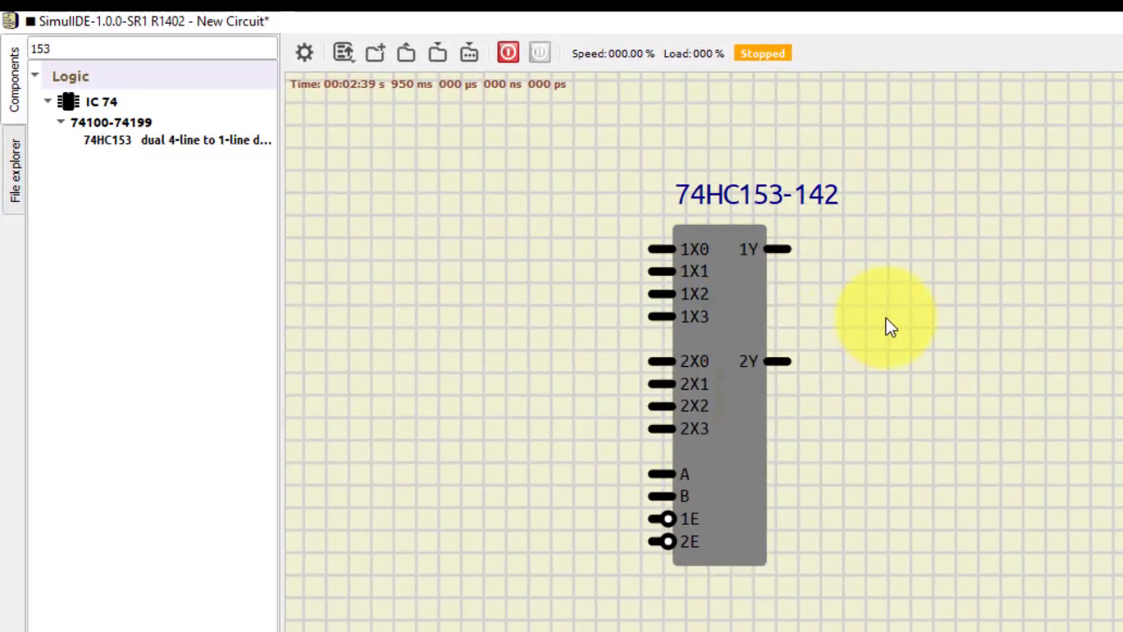
# Clear the component search and add a probe near the 74HC153's 1Y output.
pyautogui.click(183, 55)
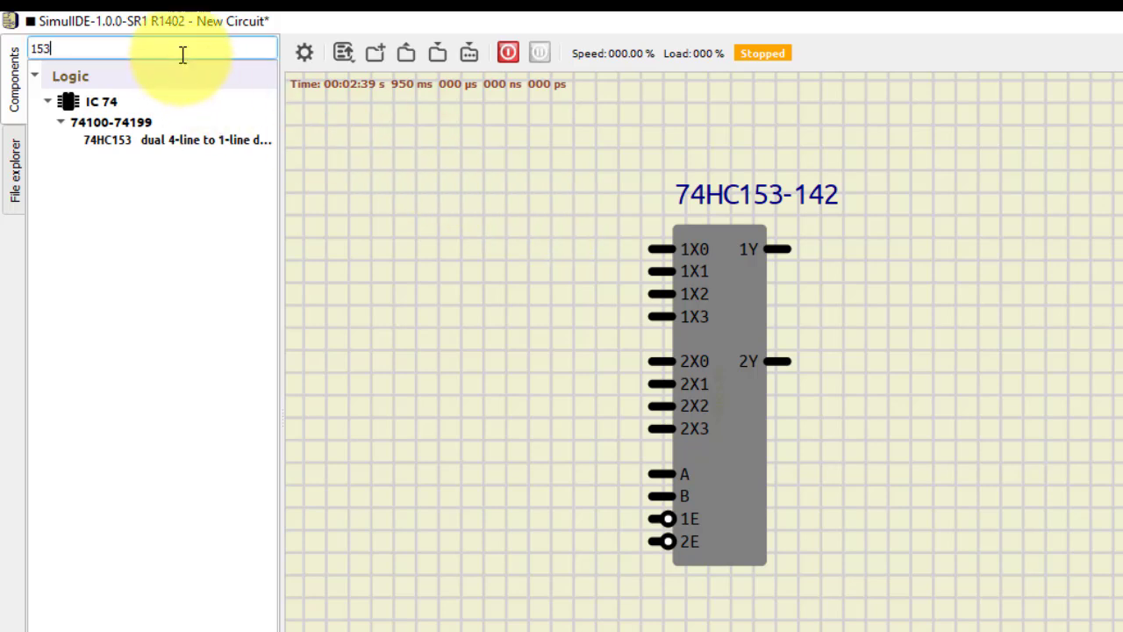
pyautogui.press('BackSpace')
pyautogui.click(111, 333)
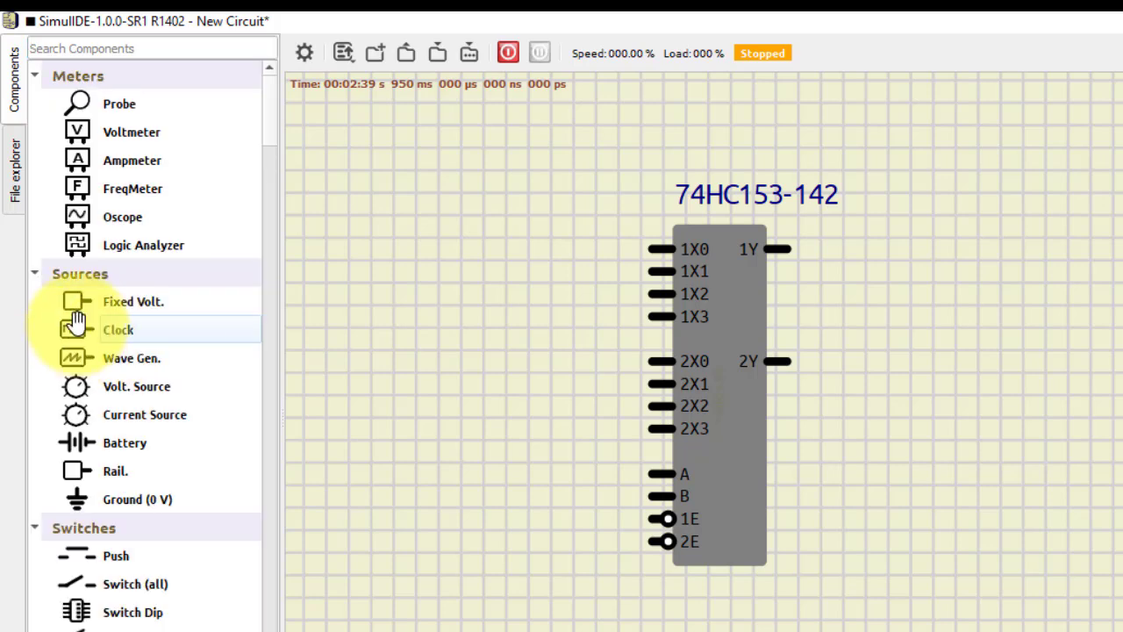
pyautogui.moveTo(113, 103); pyautogui.dragTo(962, 213)
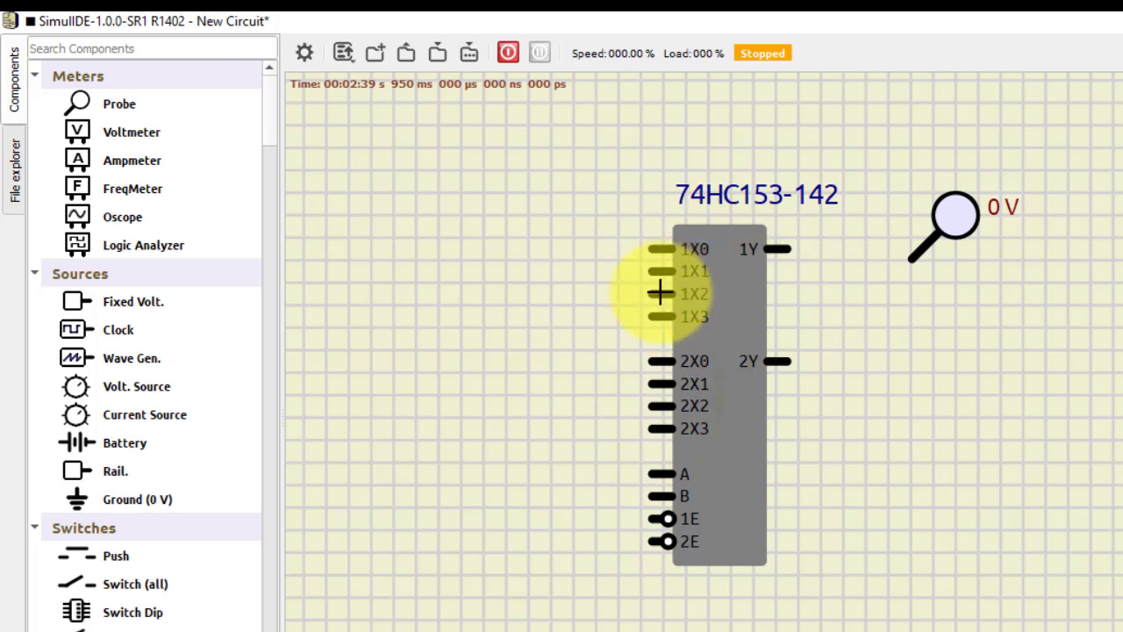
# Add one fixed voltage source near the 1X inputs, two near the A and B inputs, and a ground below the 74HC153.
pyautogui.moveTo(133, 300); pyautogui.dragTo(459, 191)
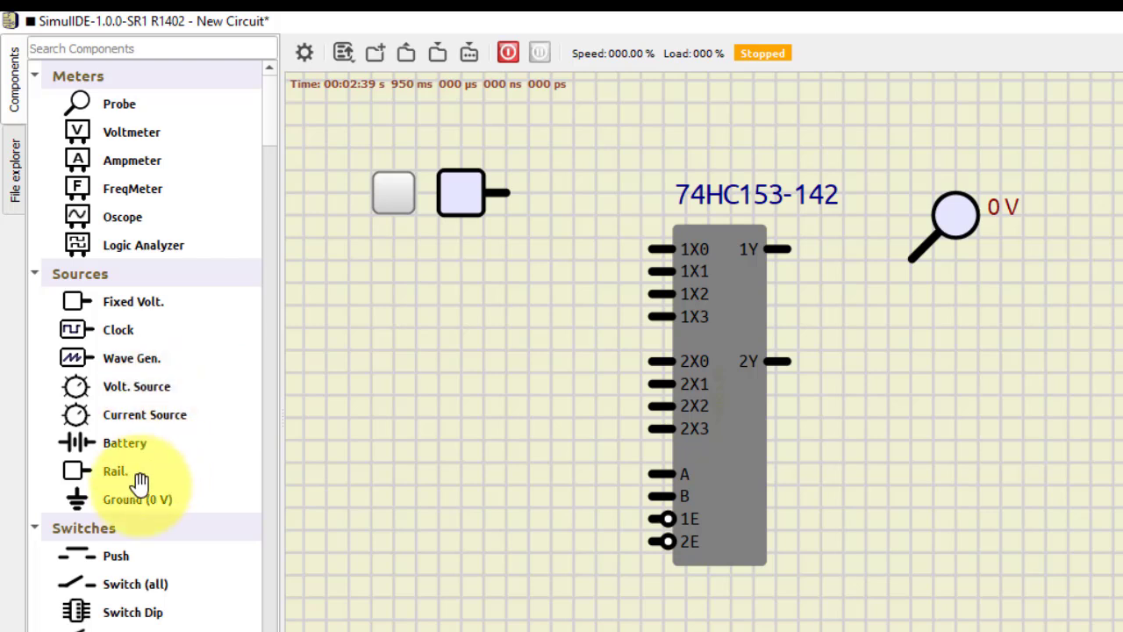
pyautogui.moveTo(88, 496); pyautogui.dragTo(594, 626)
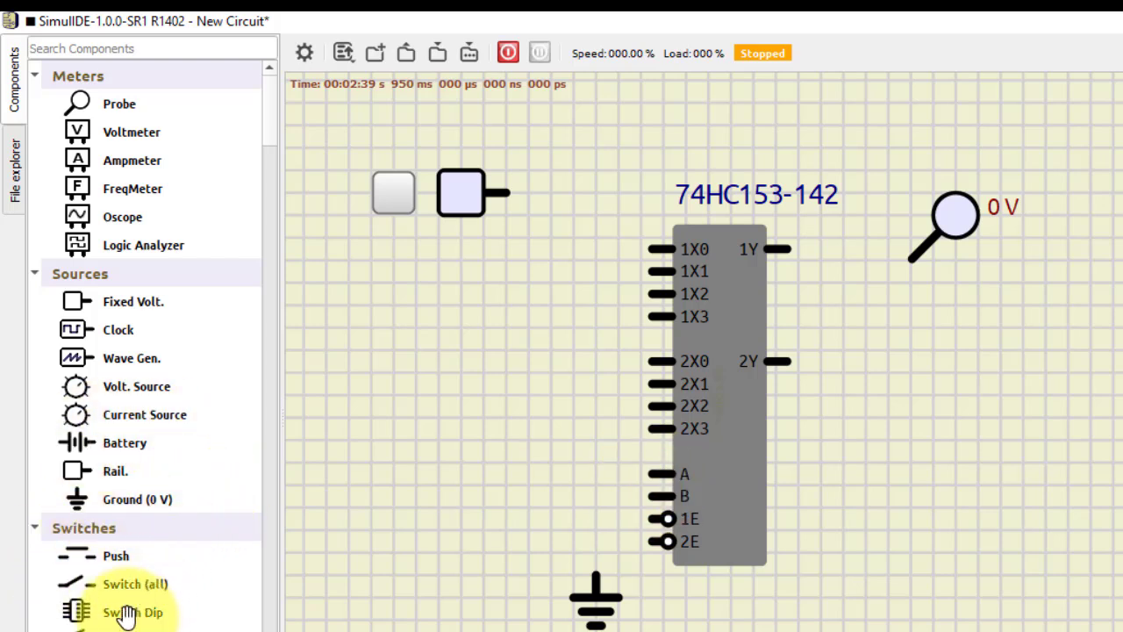
pyautogui.moveTo(109, 303); pyautogui.dragTo(443, 439)
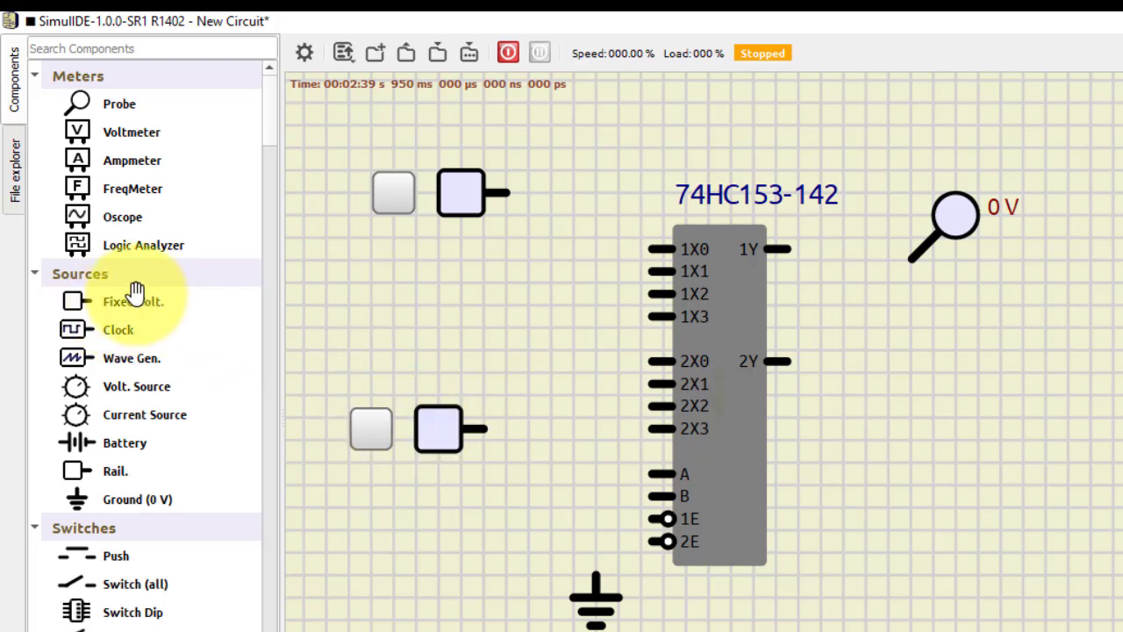
pyautogui.moveTo(130, 296); pyautogui.dragTo(443, 509)
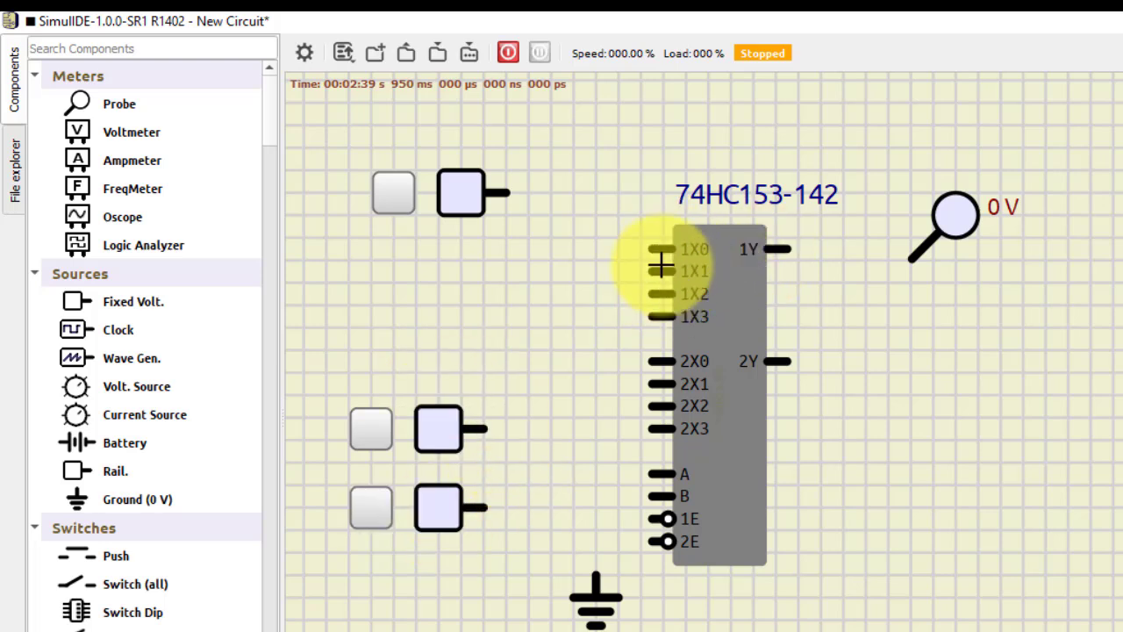
pyautogui.moveTo(456, 193); pyautogui.dragTo(436, 200)
pyautogui.click(450, 238)
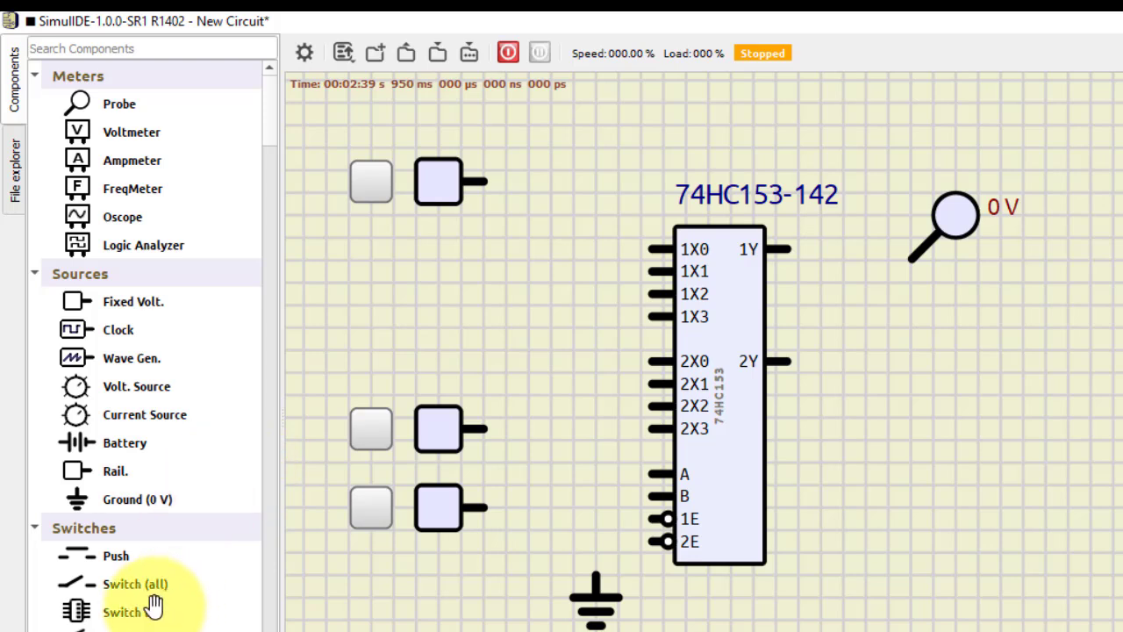
# Add a DIP switch, set its size to 4 switches, and align it with inputs 1X0 to 1X3.
pyautogui.moveTo(123, 609); pyautogui.dragTo(520, 289)
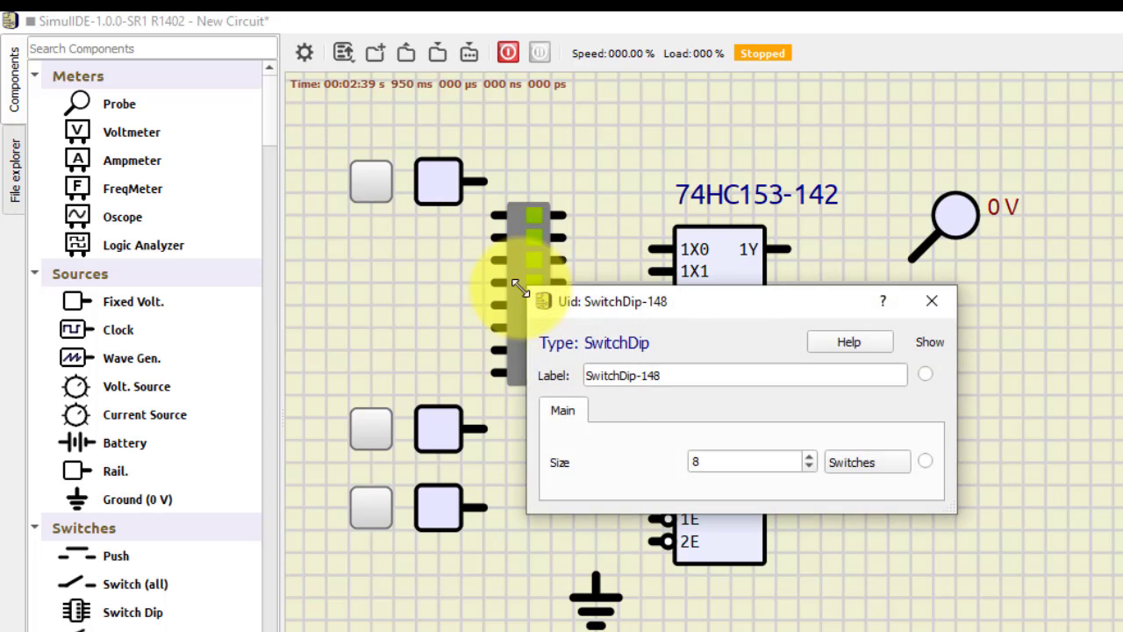
pyautogui.moveTo(722, 463); pyautogui.dragTo(686, 464)
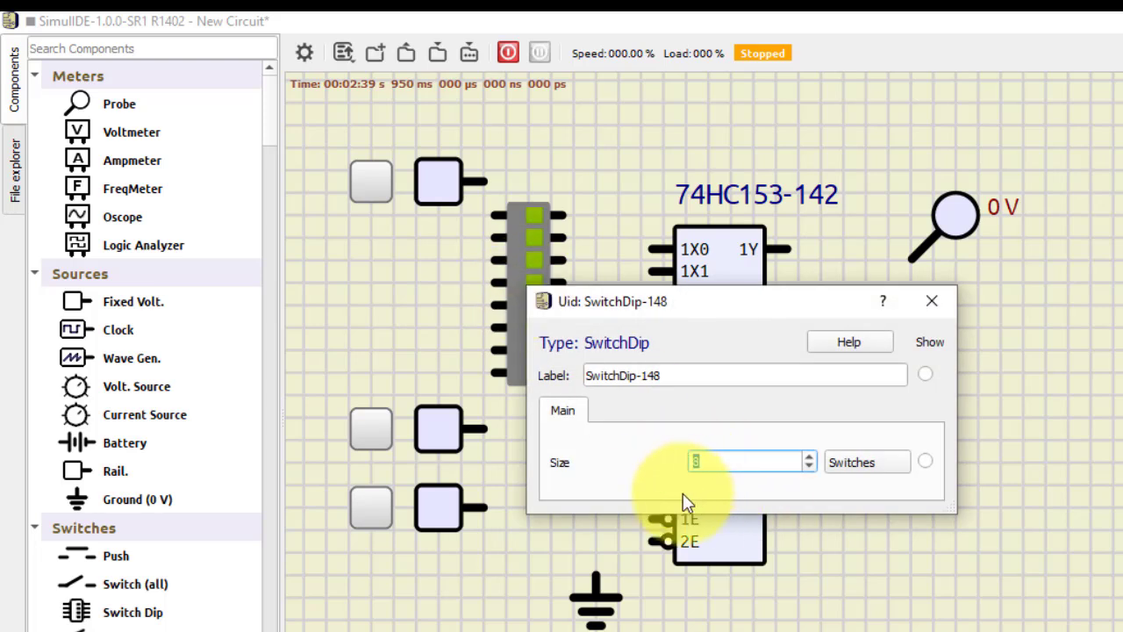
pyautogui.write('4')
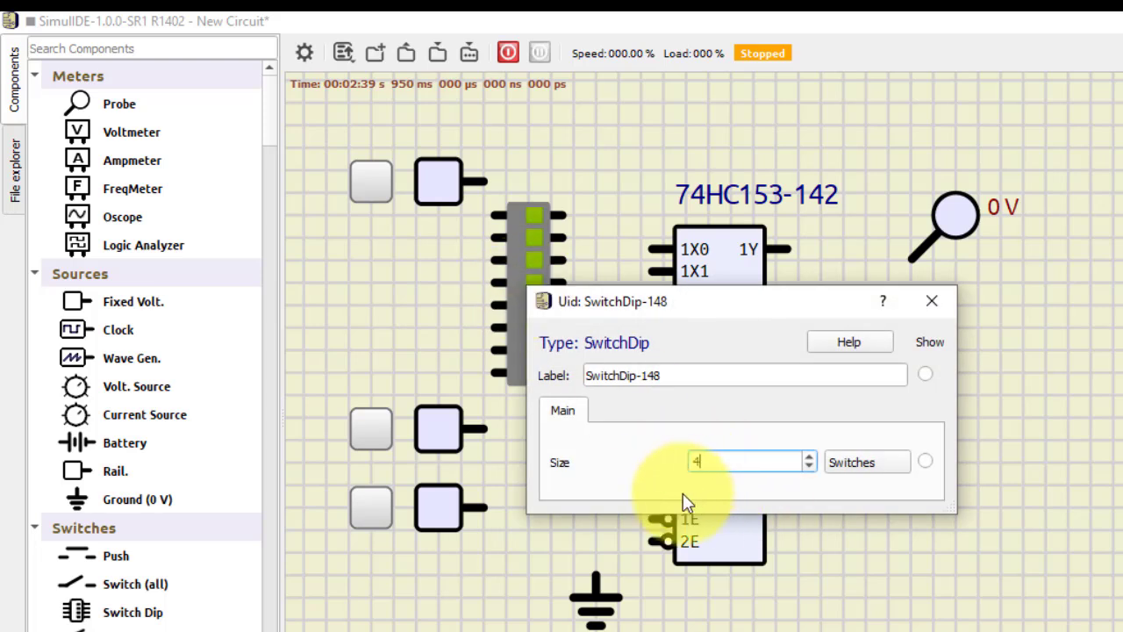
pyautogui.click(933, 303)
pyautogui.moveTo(520, 240); pyautogui.dragTo(543, 273)
# Reposition the upper voltage source and wire its output to all four input pins of the DIP switch.
pyautogui.moveTo(446, 188); pyautogui.dragTo(465, 266)
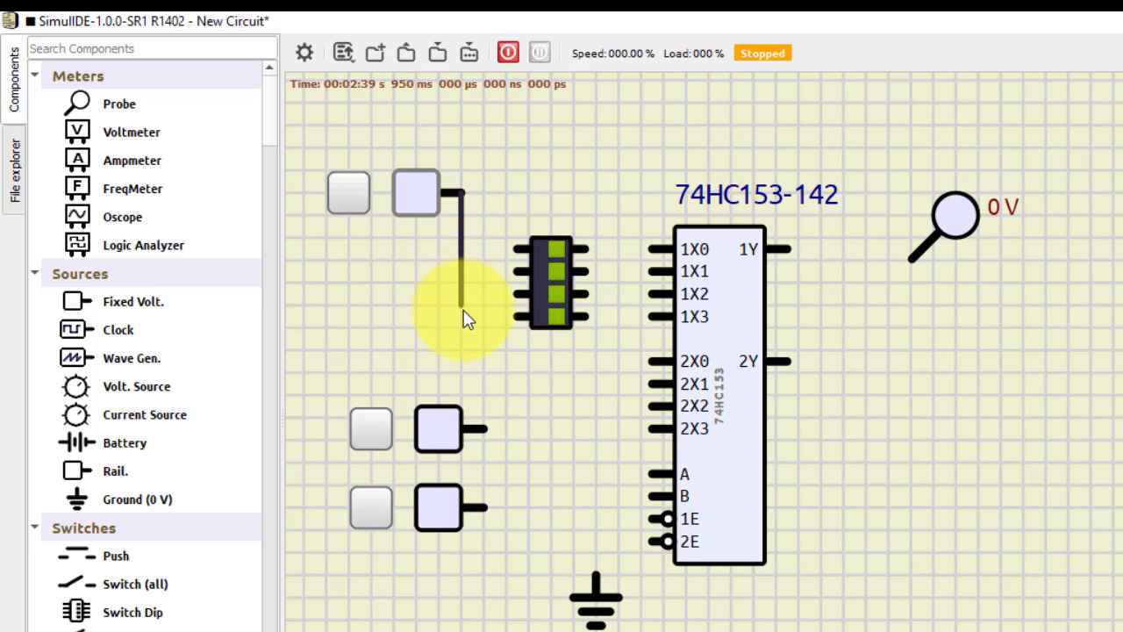
pyautogui.moveTo(465, 322); pyautogui.dragTo(458, 296)
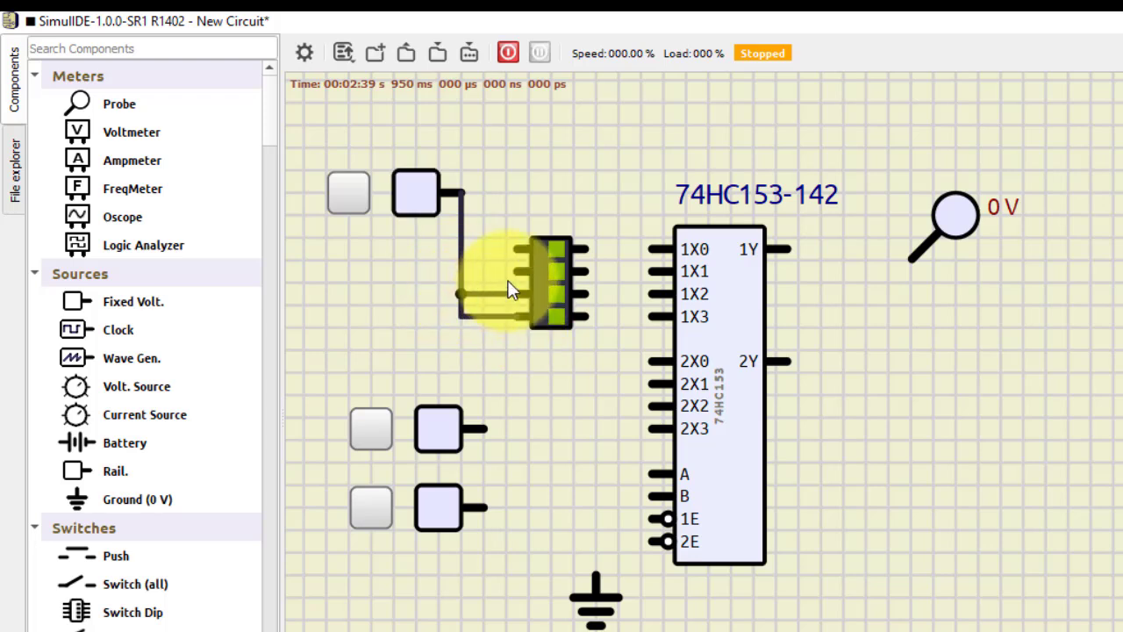
pyautogui.moveTo(519, 272); pyautogui.dragTo(472, 287)
pyautogui.moveTo(516, 249); pyautogui.dragTo(459, 250)
# Wire the four DIP switch outputs to inputs 1X0, 1X1, 1X2 and 1X3 of the 74HC153.
pyautogui.moveTo(586, 249); pyautogui.dragTo(651, 250)
pyautogui.moveTo(582, 270); pyautogui.dragTo(653, 272)
pyautogui.moveTo(589, 293); pyautogui.dragTo(647, 294)
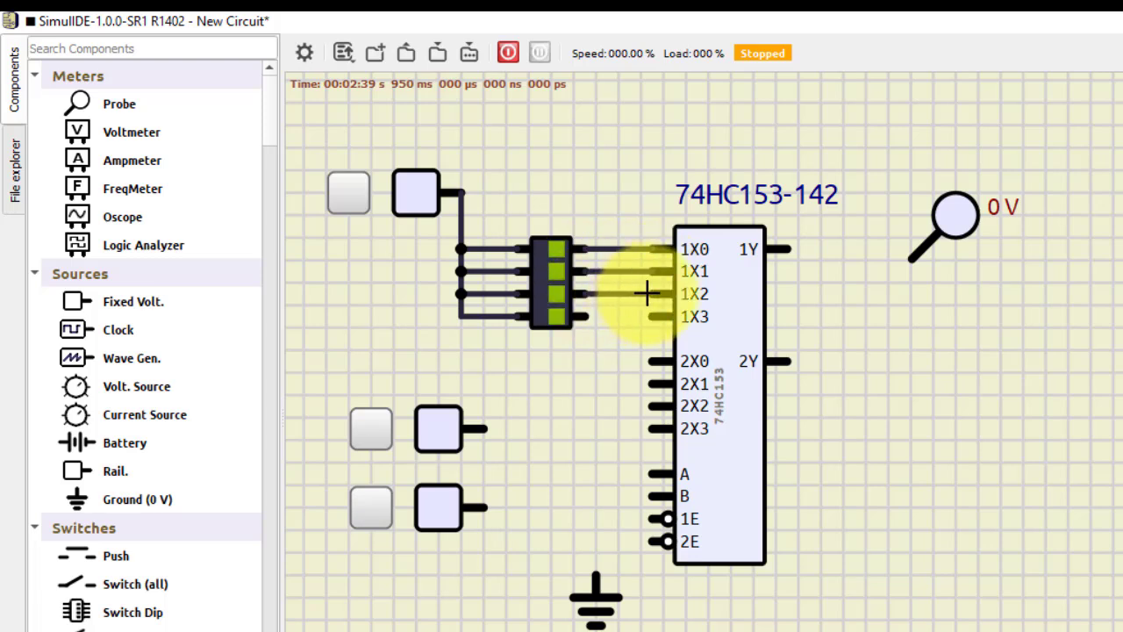
pyautogui.moveTo(590, 318); pyautogui.dragTo(647, 320)
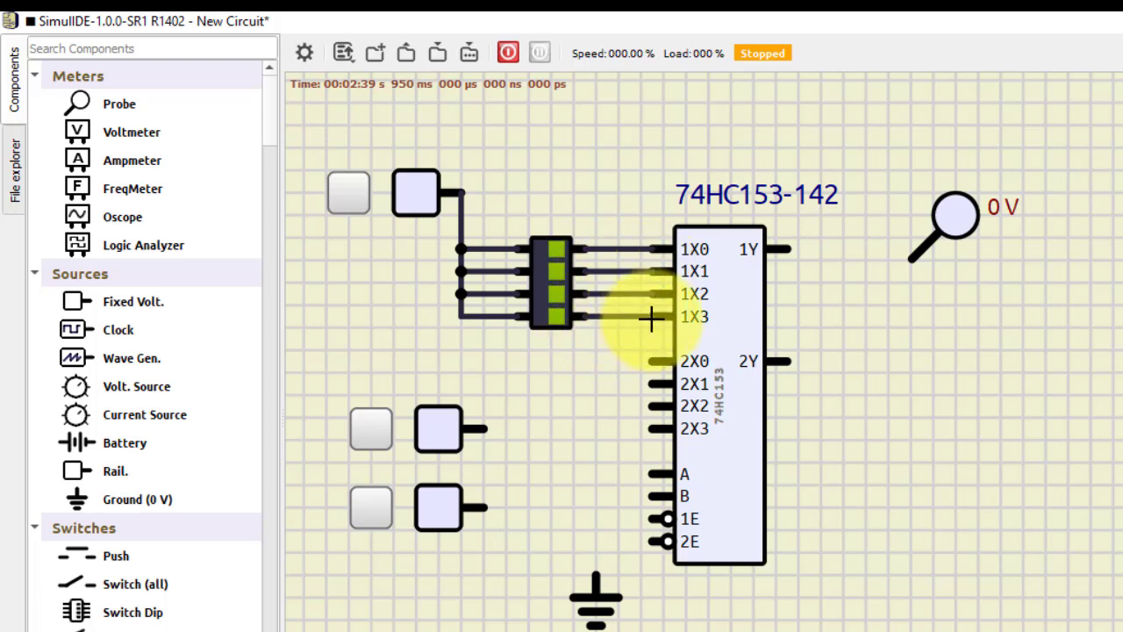
# Wire the two lower voltage sources to select inputs A and B of the 74HC153.
pyautogui.moveTo(491, 429)
pyautogui.mouseDown()
pyautogui.moveTo(571, 431)
pyautogui.moveTo(585, 486)
pyautogui.moveTo(660, 474)
pyautogui.mouseUp()
pyautogui.moveTo(485, 509)
pyautogui.mouseDown()
pyautogui.moveTo(552, 521)
pyautogui.moveTo(647, 497)
pyautogui.mouseUp()
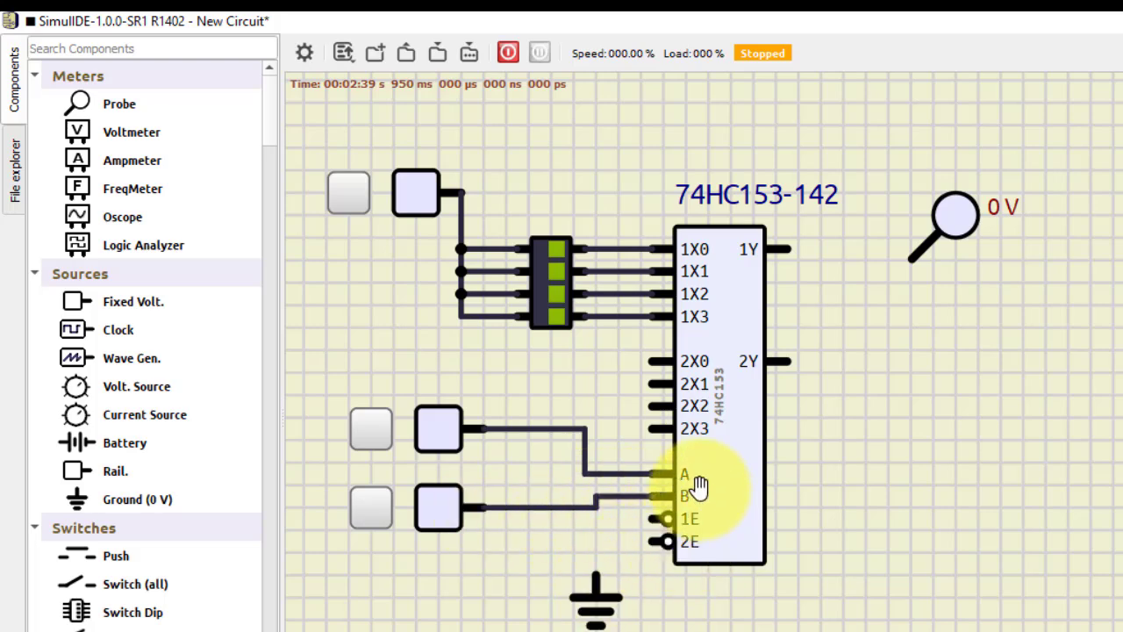
# Wire the ground to enable inputs 1E and 2E of the 74HC153, and connect output 1Y to the probe.
pyautogui.click(600, 568)
pyautogui.click(648, 518)
pyautogui.click(660, 541)
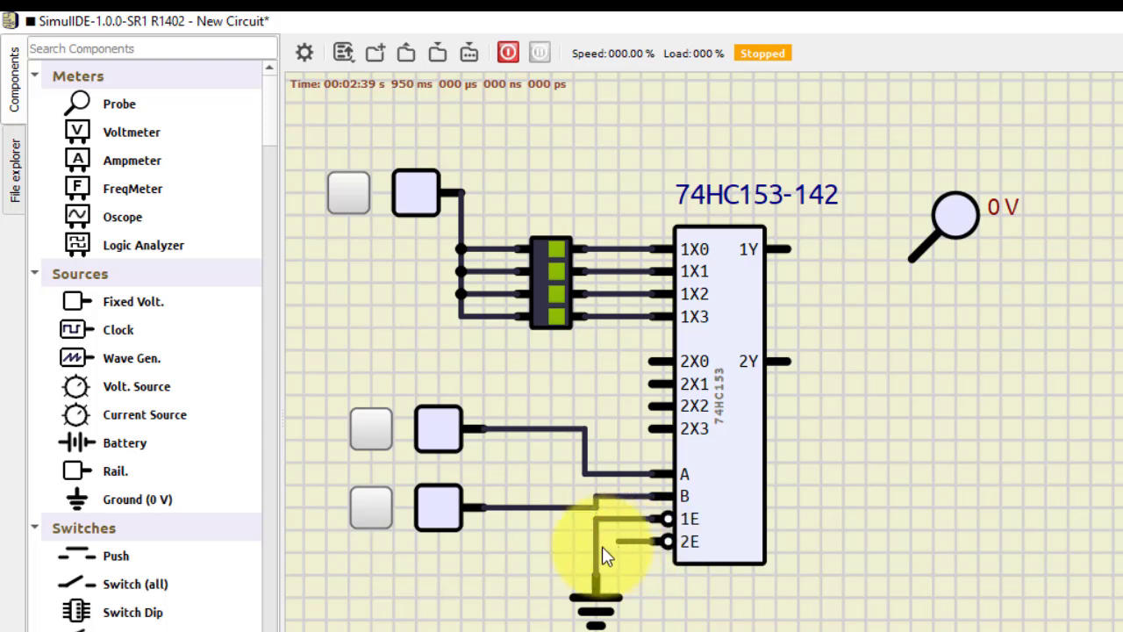
pyautogui.click(596, 544)
pyautogui.click(787, 252)
pyautogui.click(920, 266)
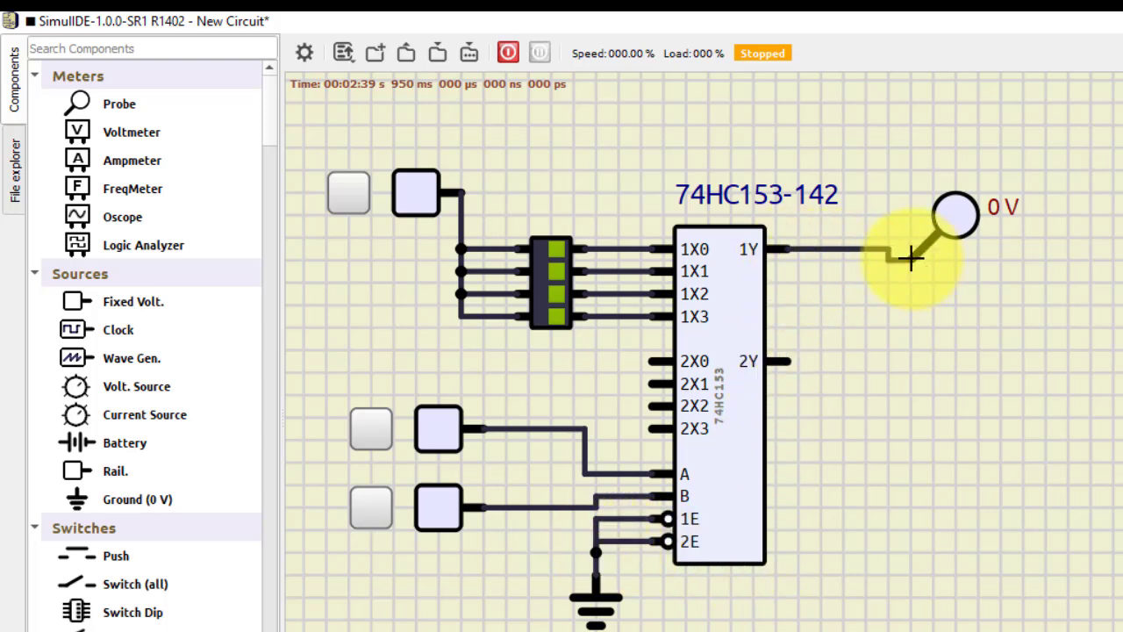
# Start the simulation, turn on the upper voltage source, and toggle the four DIP switches in turn with A and B low.
pyautogui.click(507, 54)
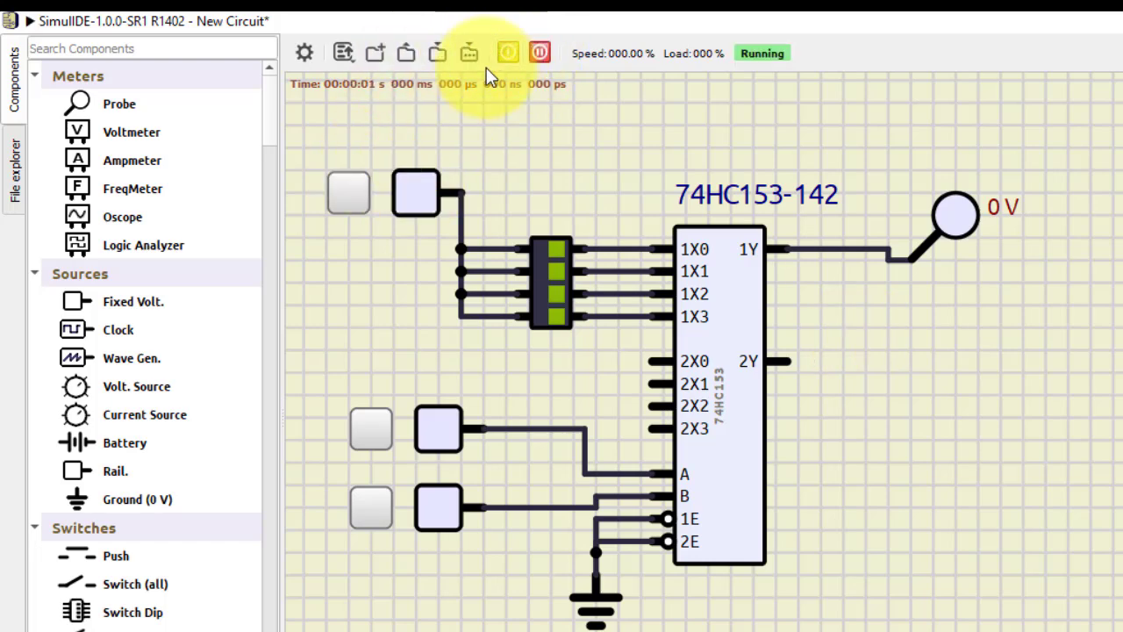
pyautogui.click(348, 192)
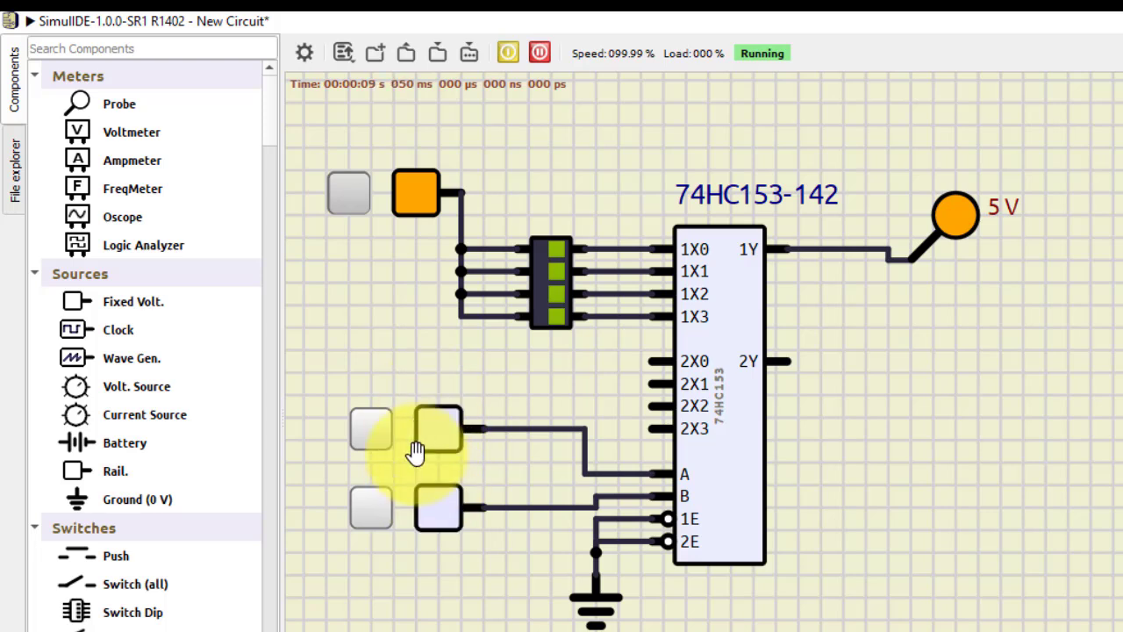
pyautogui.click(551, 249)
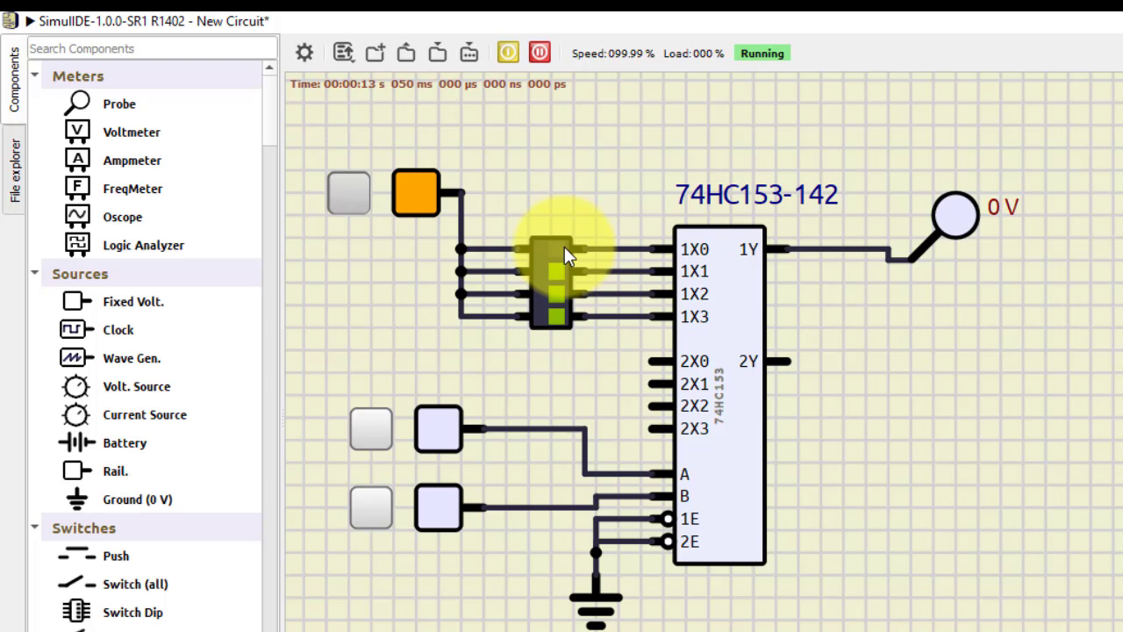
pyautogui.click(564, 247)
pyautogui.click(562, 247)
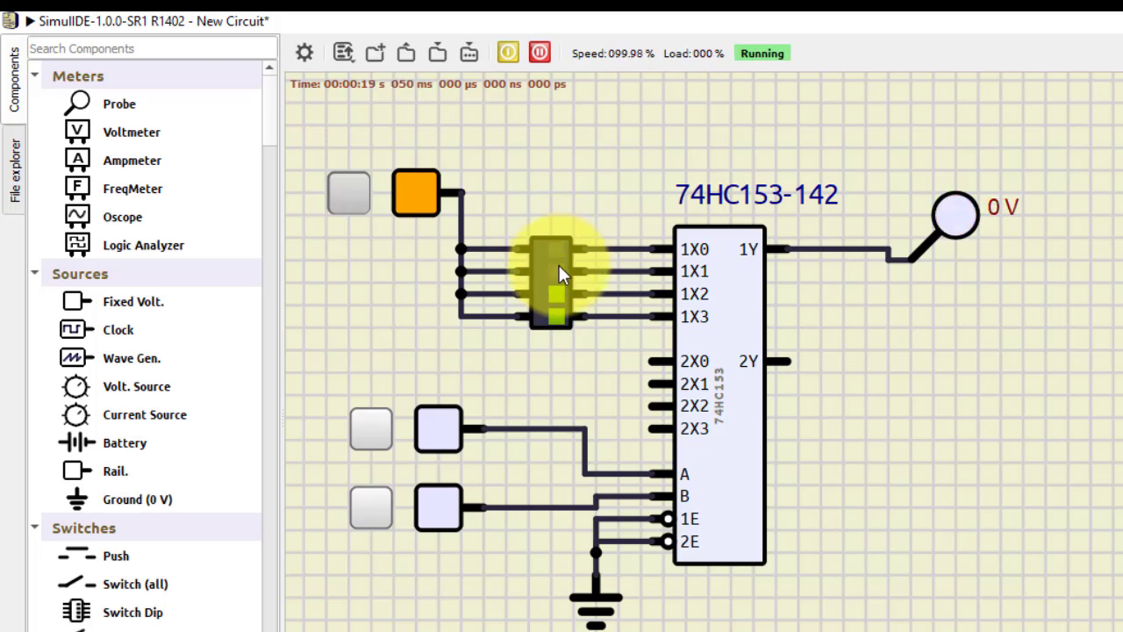
pyautogui.click(559, 288)
pyautogui.click(560, 291)
pyautogui.click(563, 319)
pyautogui.click(563, 318)
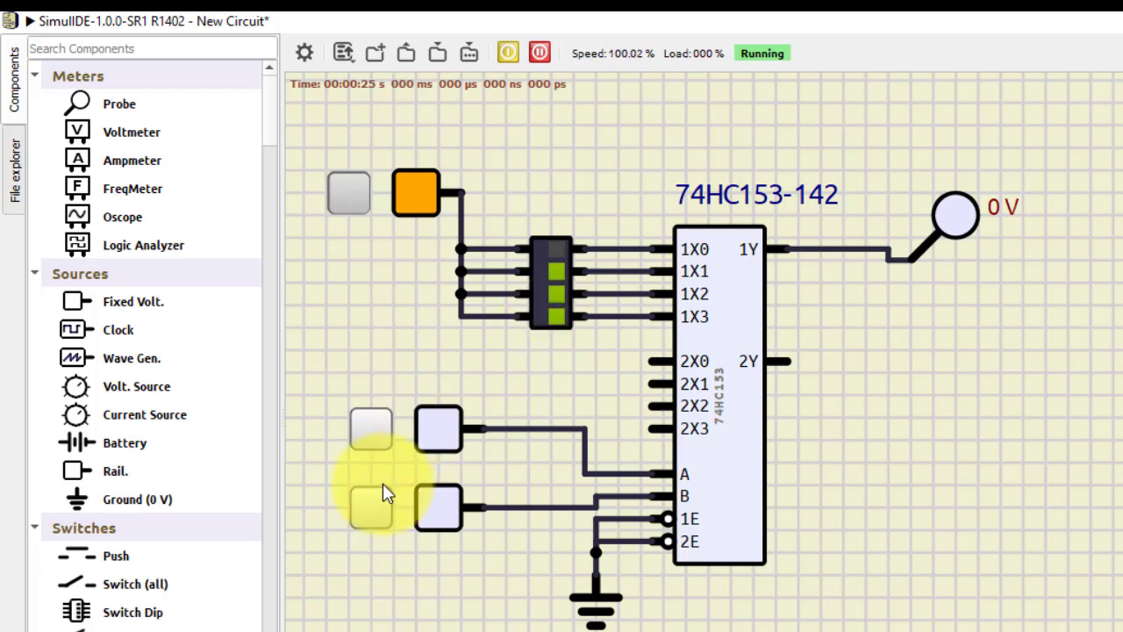
# Set select input A high, switch the first DIP switch back on, and toggle the second one off and on.
pyautogui.click(373, 431)
pyautogui.click(562, 252)
pyautogui.click(558, 268)
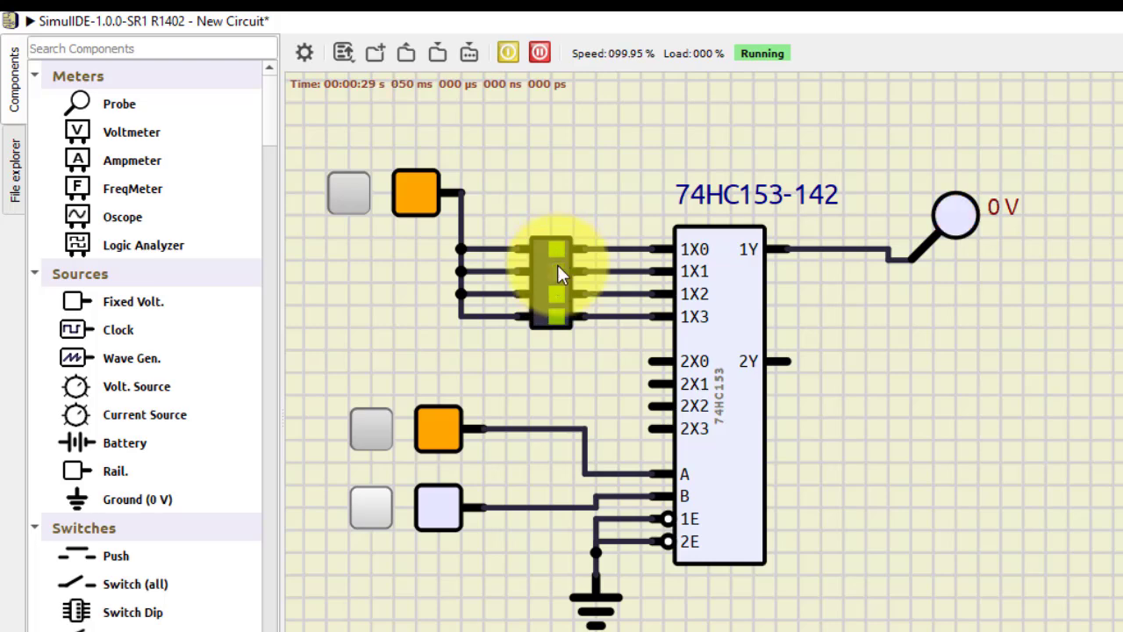
pyautogui.click(558, 269)
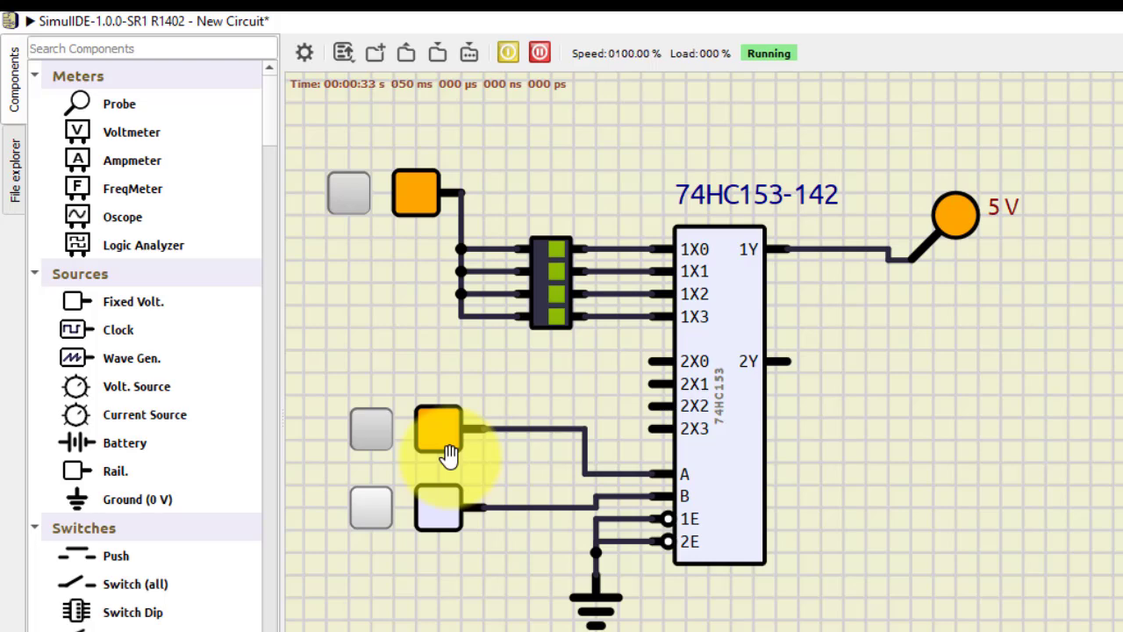
pyautogui.click(555, 268)
pyautogui.click(551, 268)
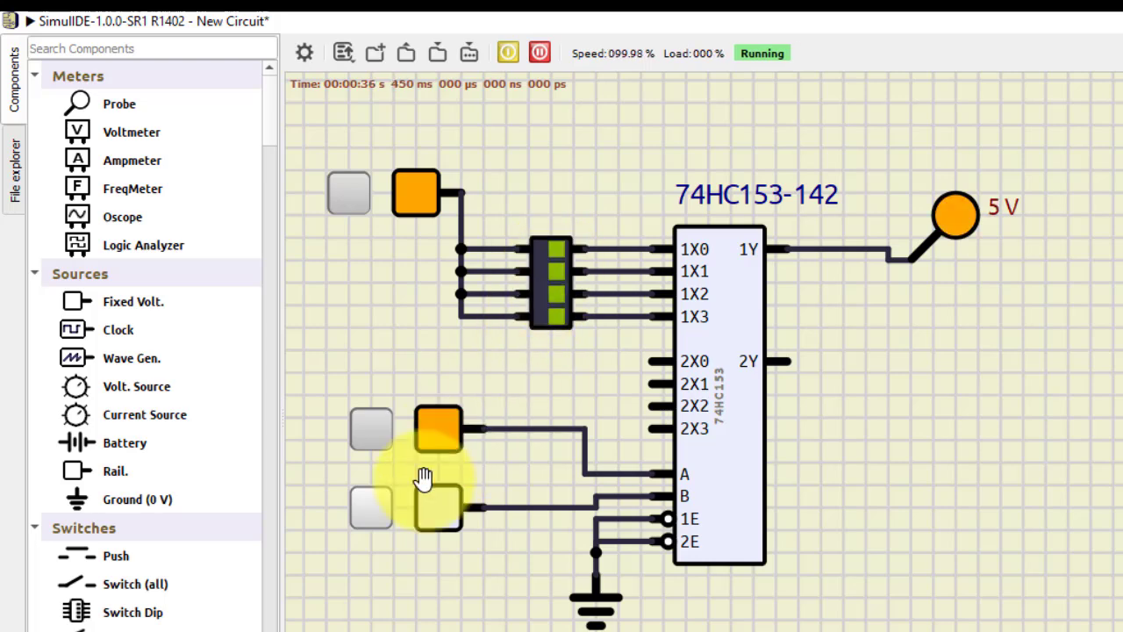
# Set select input B high and A low, and toggle the third DIP switch off and on.
pyautogui.click(373, 514)
pyautogui.click(374, 422)
pyautogui.click(560, 297)
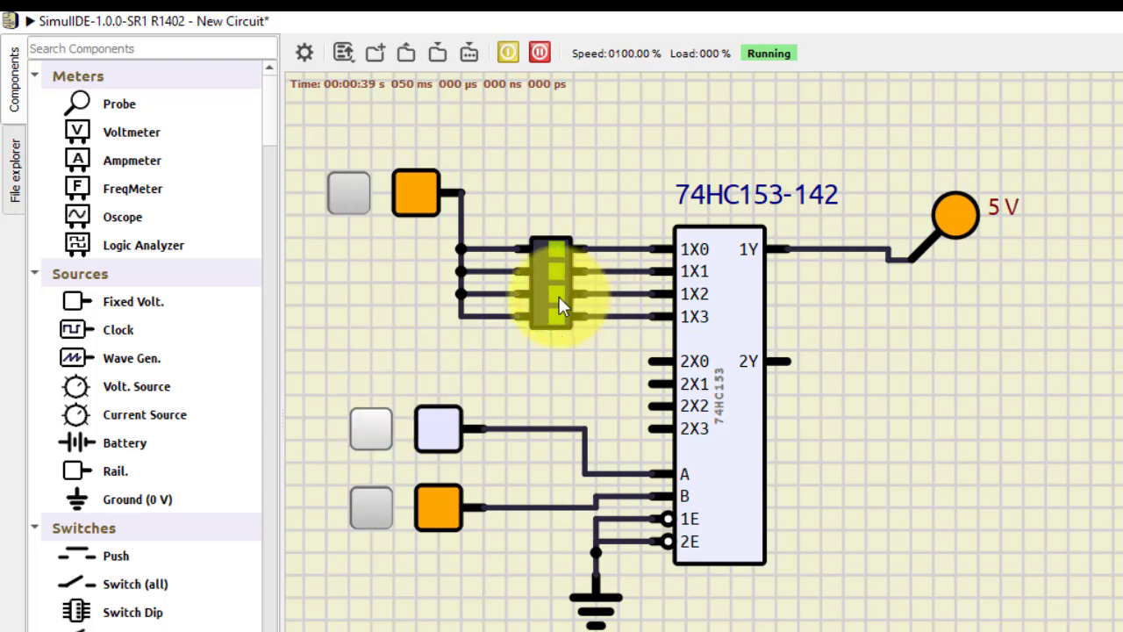
pyautogui.click(560, 297)
# With both A and B high, toggle the fourth DIP switch off and on, and switch off the other three.
pyautogui.click(374, 427)
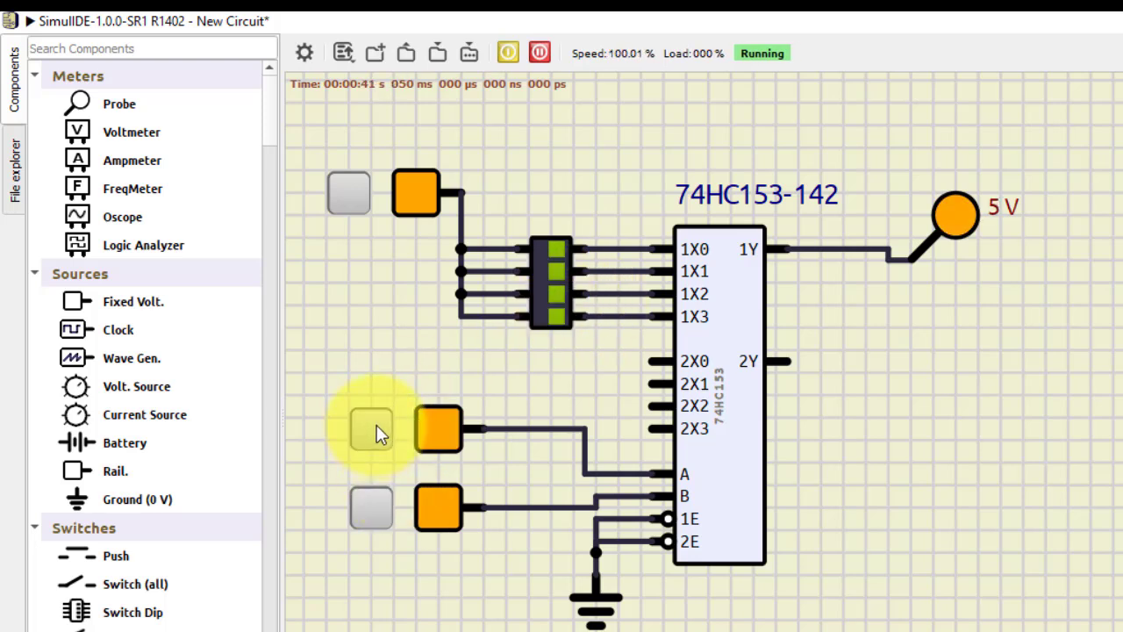
pyautogui.click(556, 319)
pyautogui.click(556, 316)
pyautogui.click(561, 293)
pyautogui.click(559, 272)
pyautogui.click(558, 251)
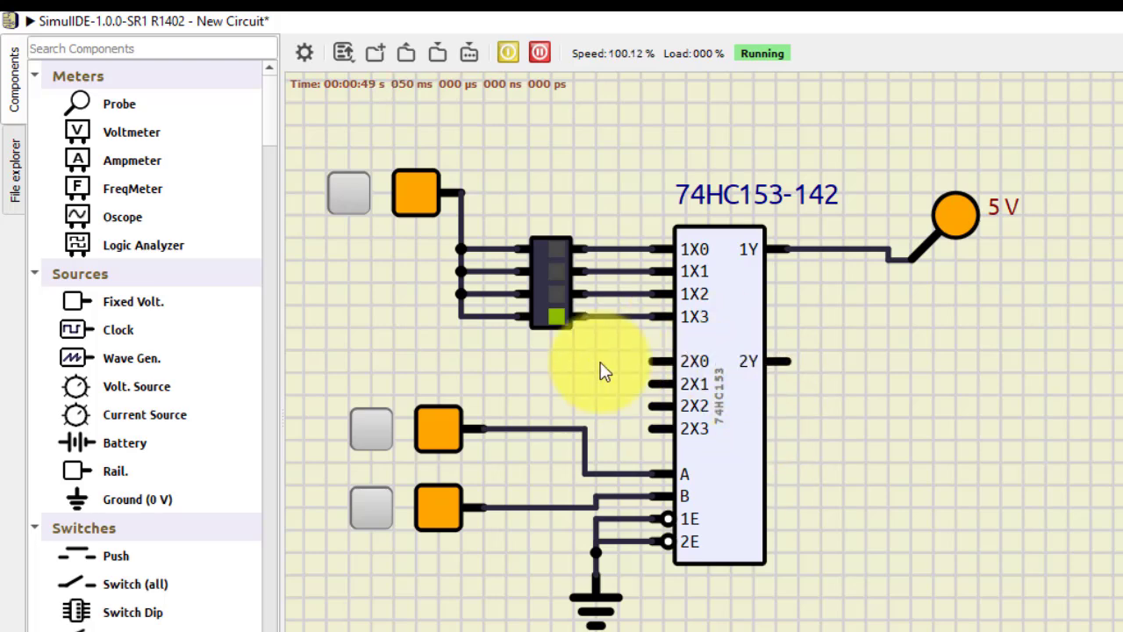
# Pause the simulation and remove the 74HC153 from the circuit.
pyautogui.click(539, 53)
pyautogui.rightClick(709, 321)
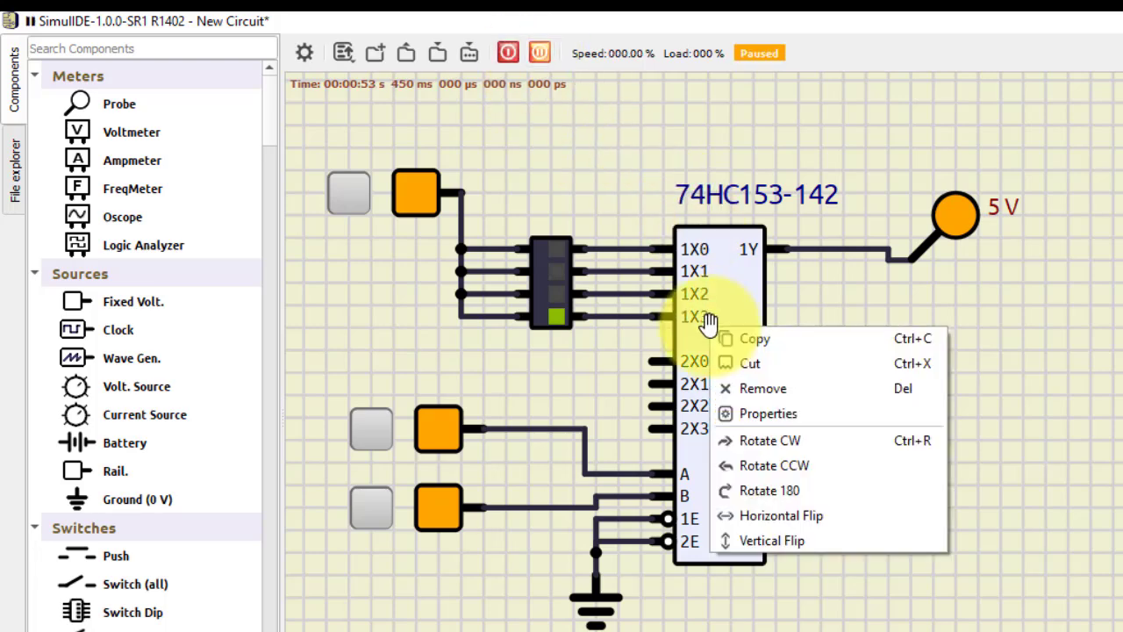
pyautogui.click(752, 389)
# Search the components for 157 and place the 74HC157 between the DIP switch and the probe.
pyautogui.click(219, 51)
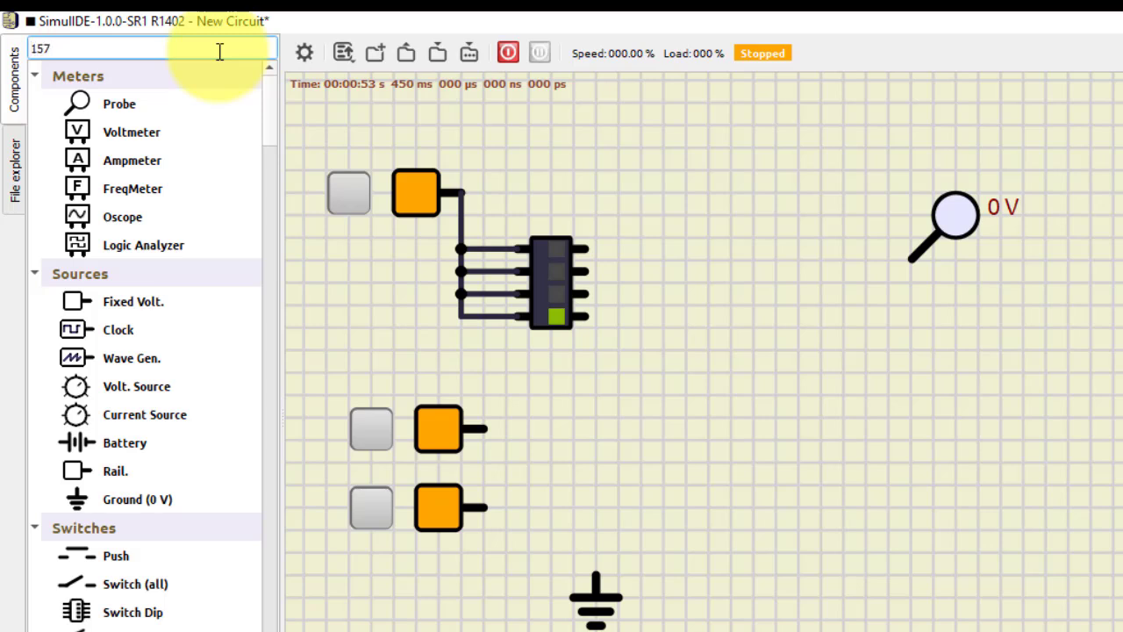
pyautogui.press('Return')
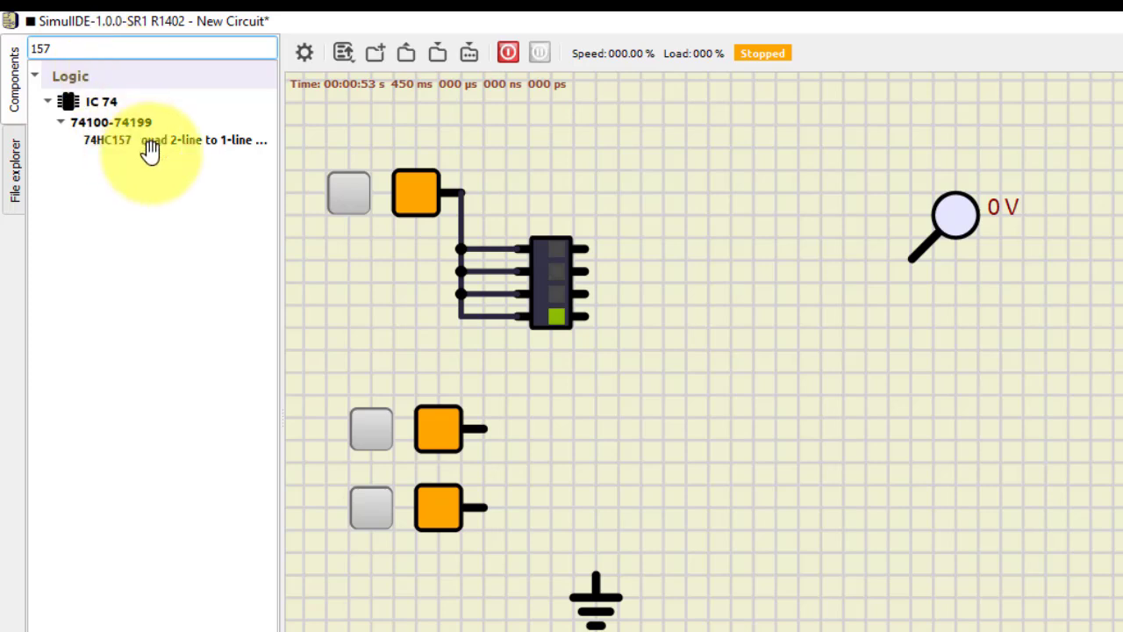
pyautogui.moveTo(158, 140); pyautogui.dragTo(710, 276)
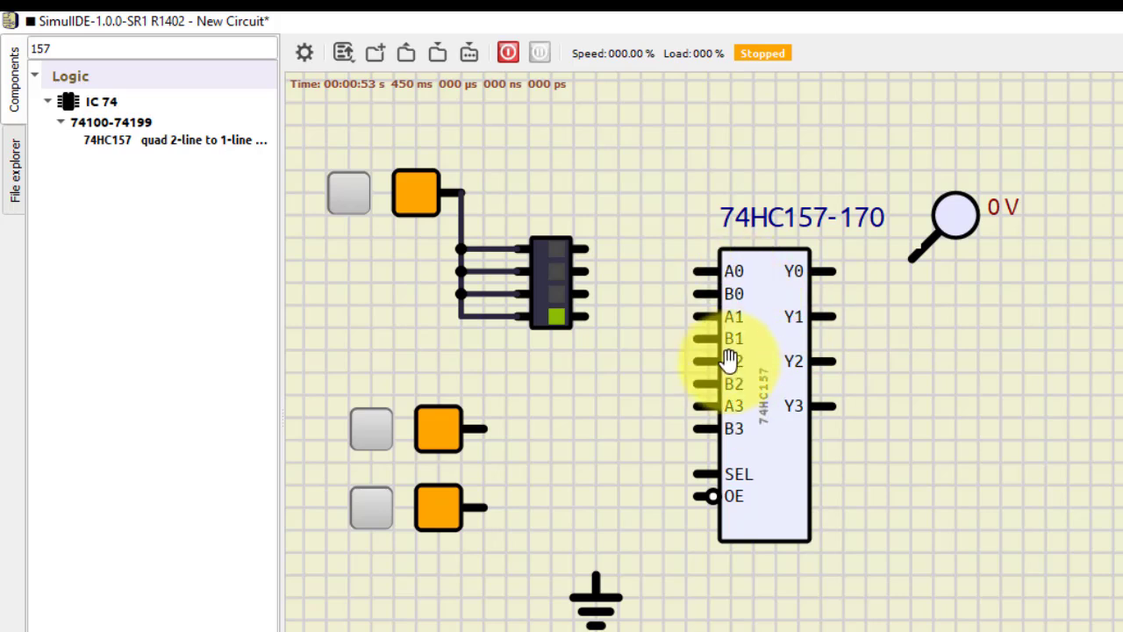
pyautogui.moveTo(769, 359); pyautogui.dragTo(746, 395)
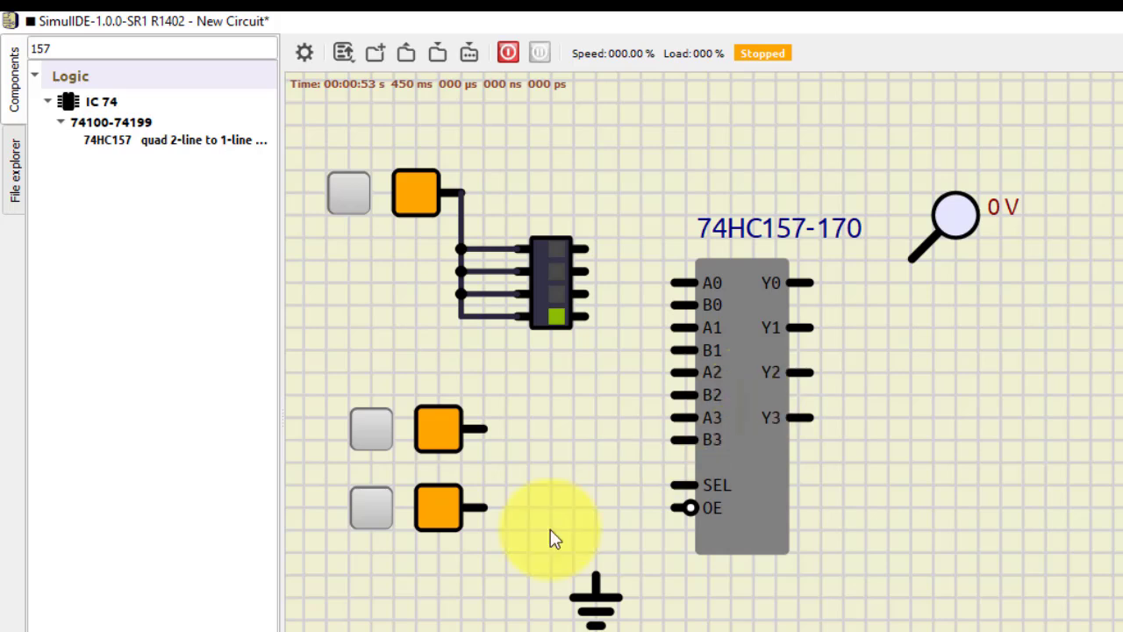
# Remove the lowest voltage source from the circuit.
pyautogui.rightClick(372, 507)
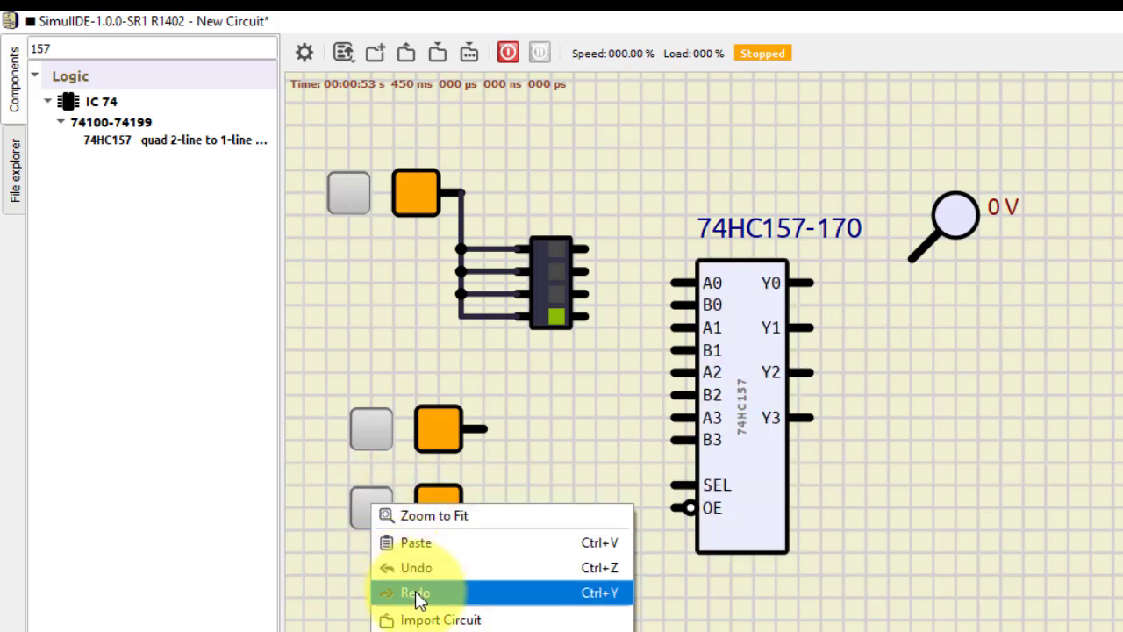
pyautogui.click(795, 595)
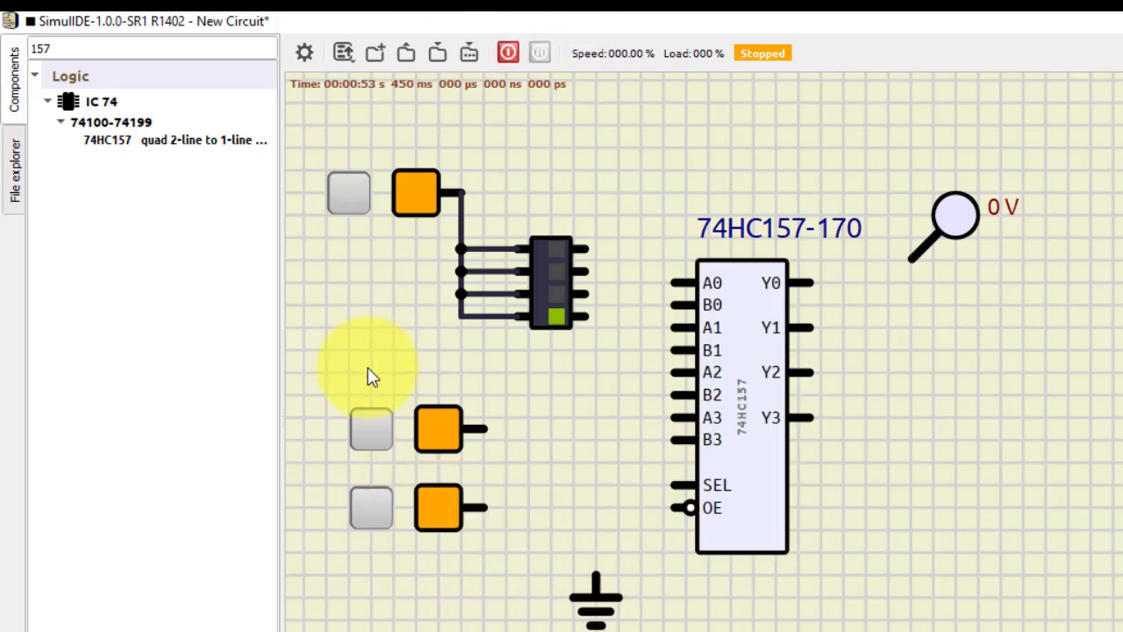
pyautogui.click(427, 500)
pyautogui.rightClick(430, 501)
pyautogui.click(464, 554)
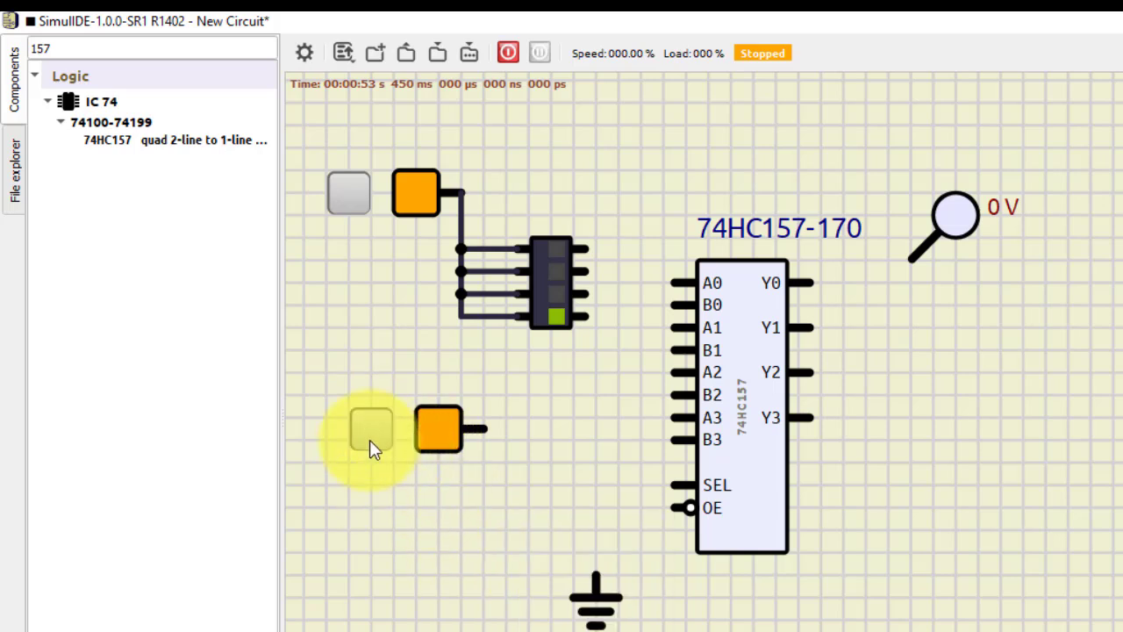
# Move the remaining lower voltage source down near the SEL input level, and wire the ground to OE of the 74HC157.
pyautogui.moveTo(459, 439); pyautogui.dragTo(458, 486)
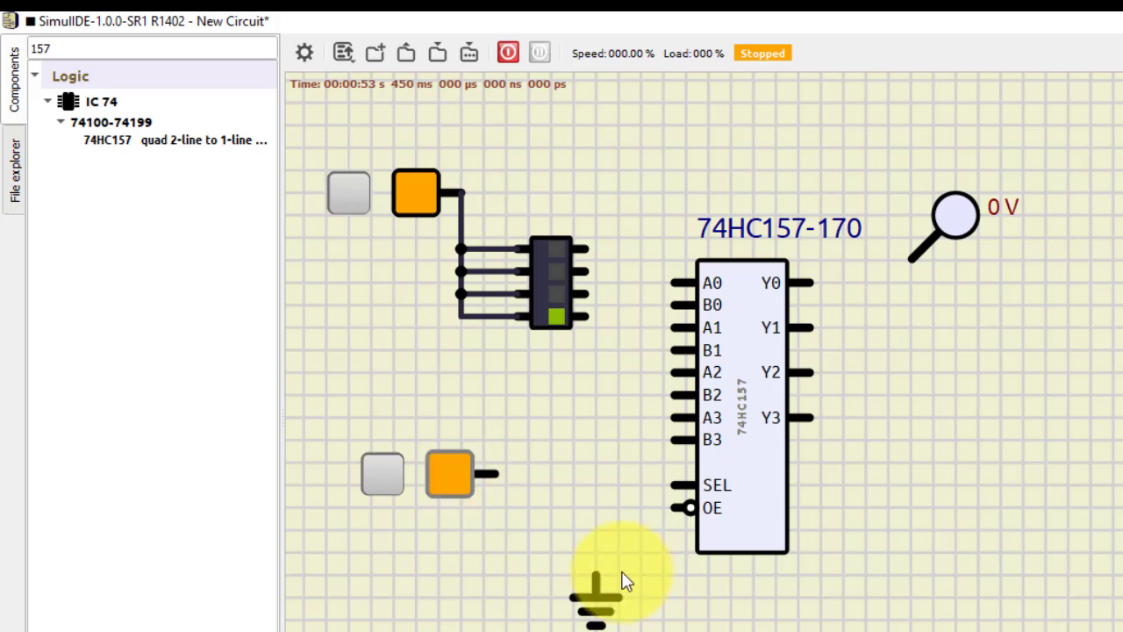
pyautogui.click(597, 572)
pyautogui.click(683, 508)
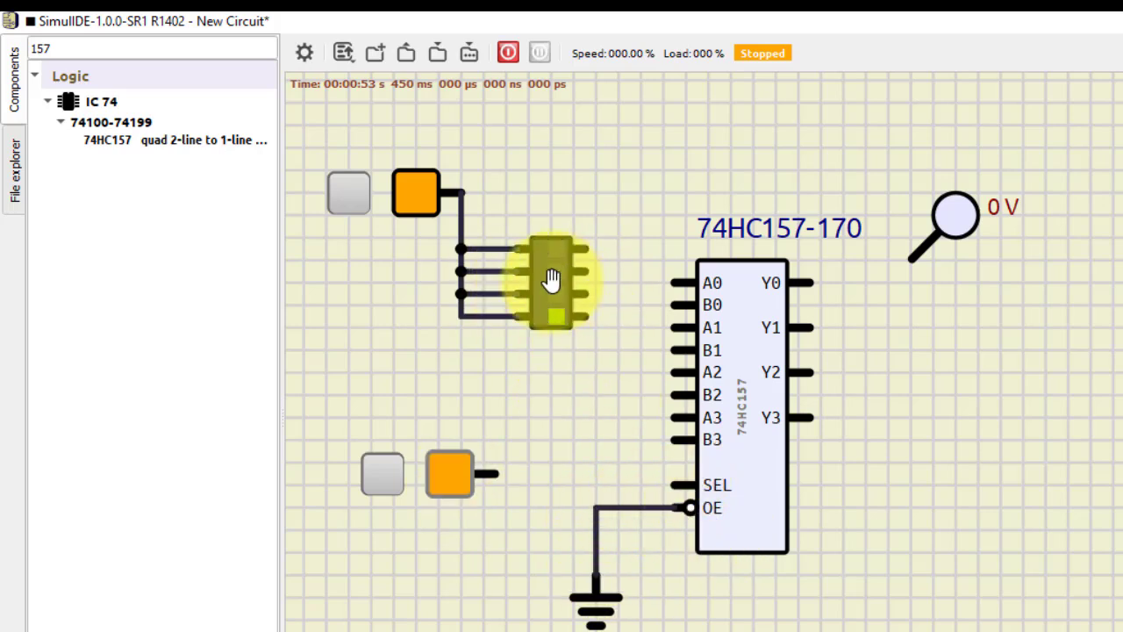
# Set the DIP switch's size to 2 switches.
pyautogui.rightClick(552, 279)
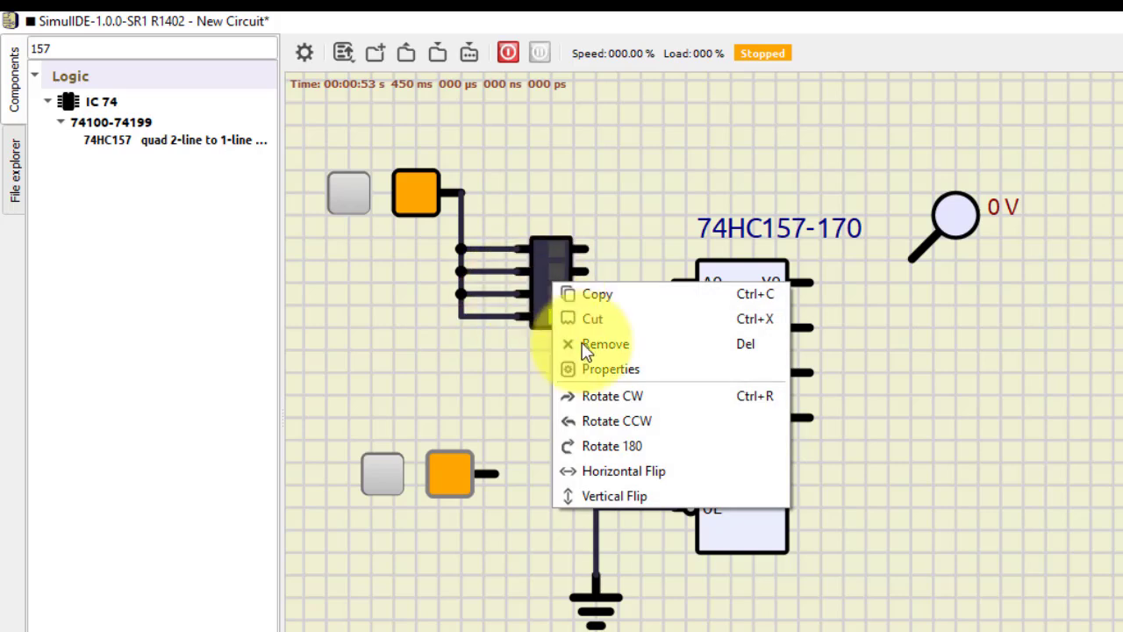
pyautogui.click(592, 369)
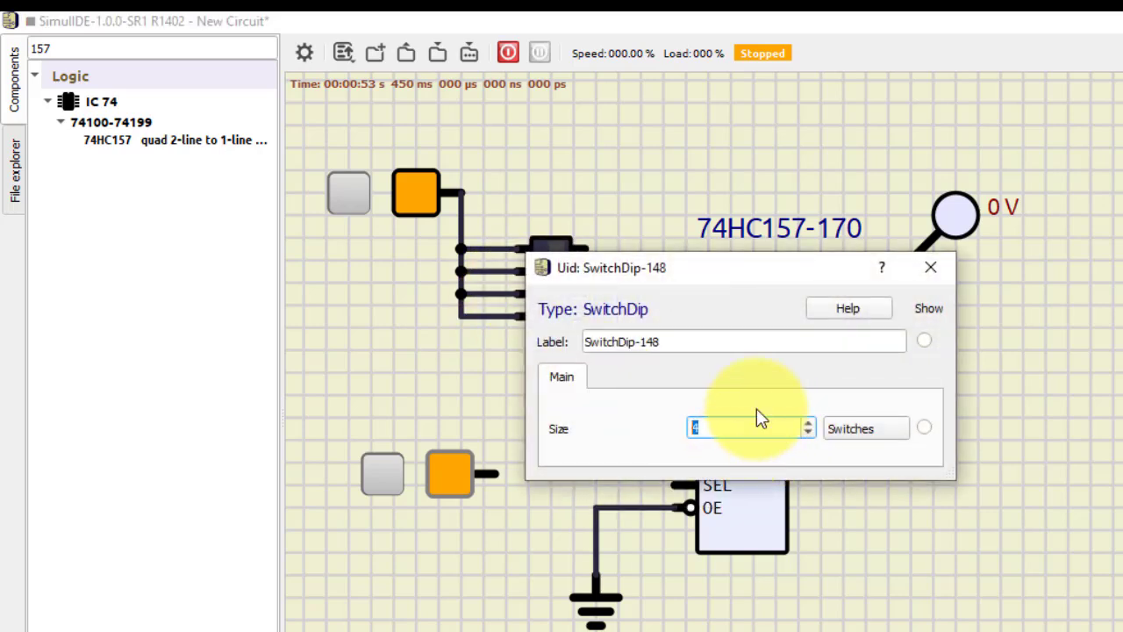
pyautogui.write('2')
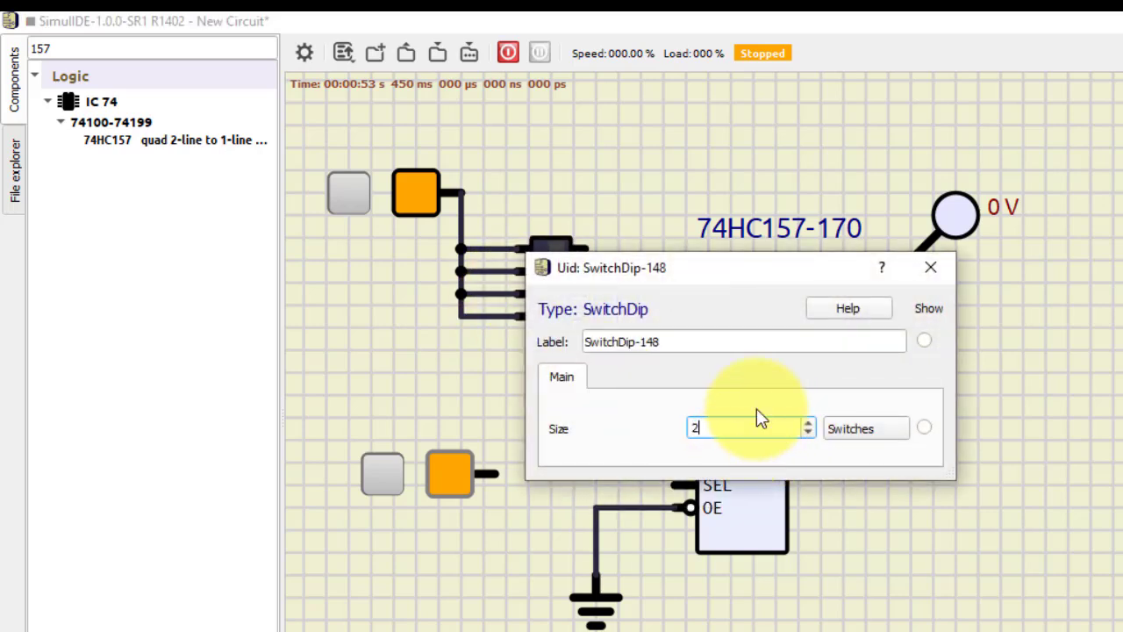
pyautogui.click(930, 271)
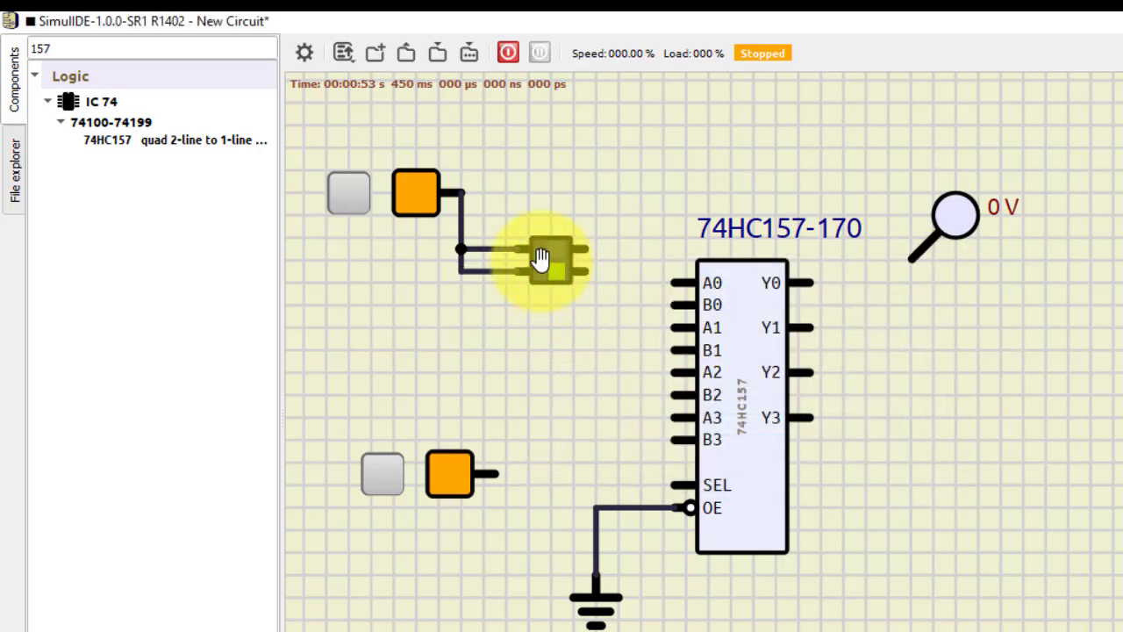
# Shift the DIP switch down and closer to its source, level with A0 and B0, and remove the stray wire at its output.
pyautogui.moveTo(541, 259); pyautogui.dragTo(541, 280)
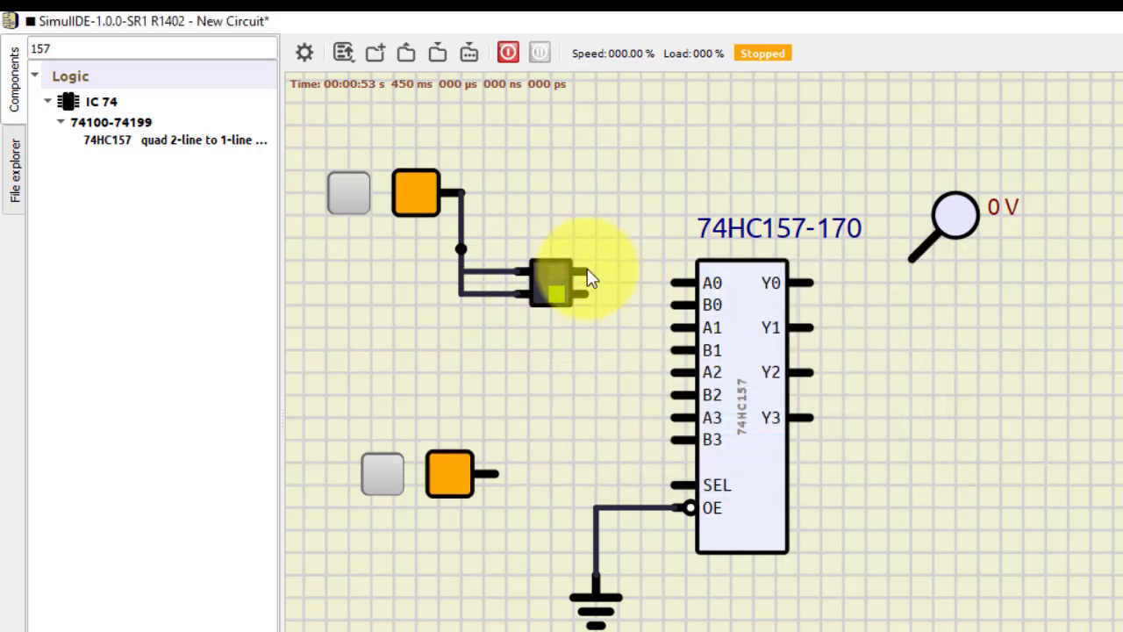
pyautogui.moveTo(547, 281); pyautogui.dragTo(525, 281)
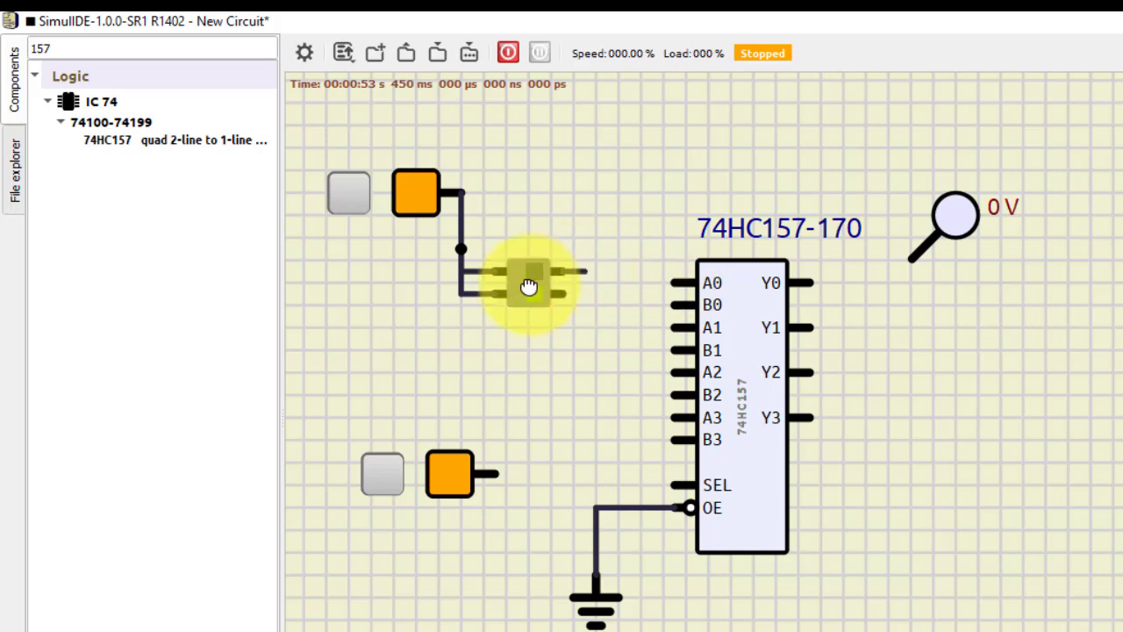
pyautogui.rightClick(583, 273)
pyautogui.click(630, 290)
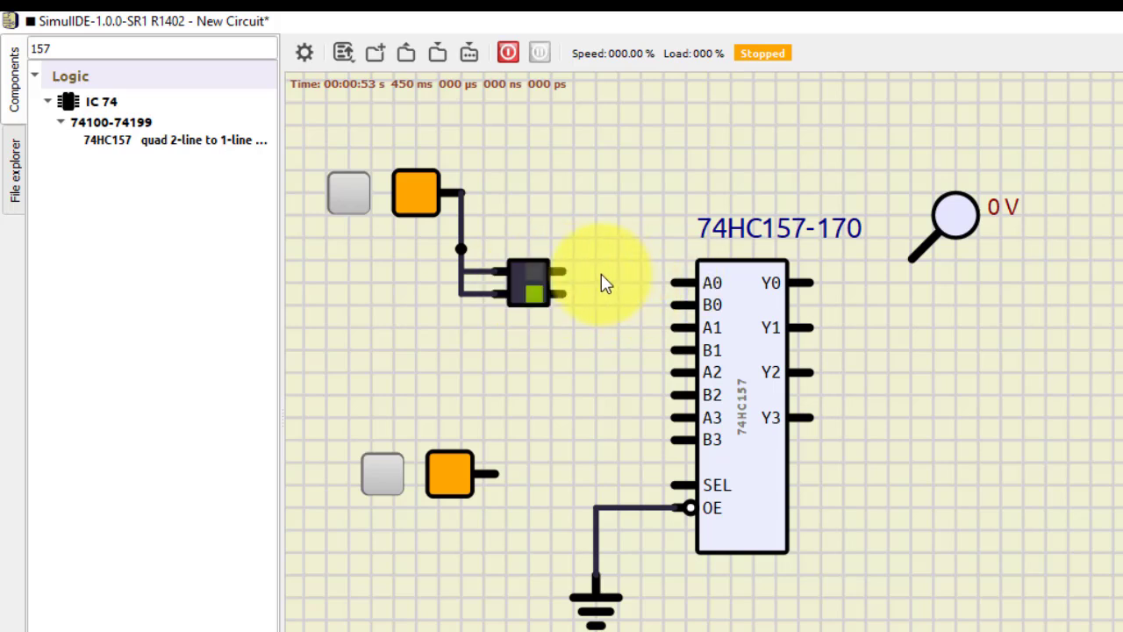
# Wire the two DIP switch outputs to inputs A0 and B0 of the 74HC157.
pyautogui.click(564, 272)
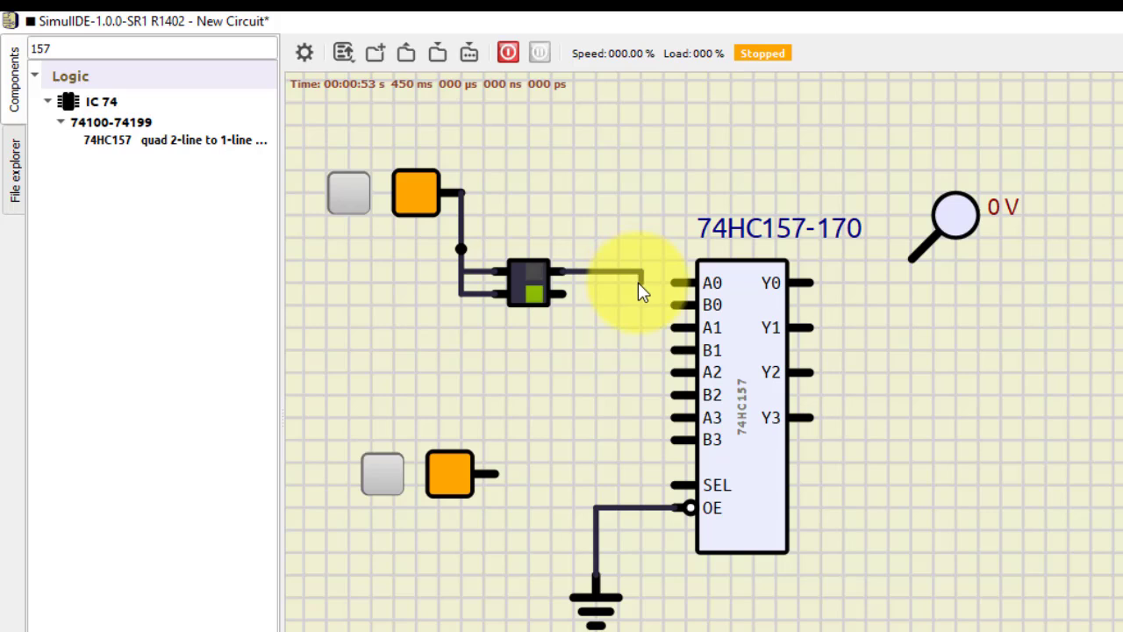
pyautogui.click(673, 282)
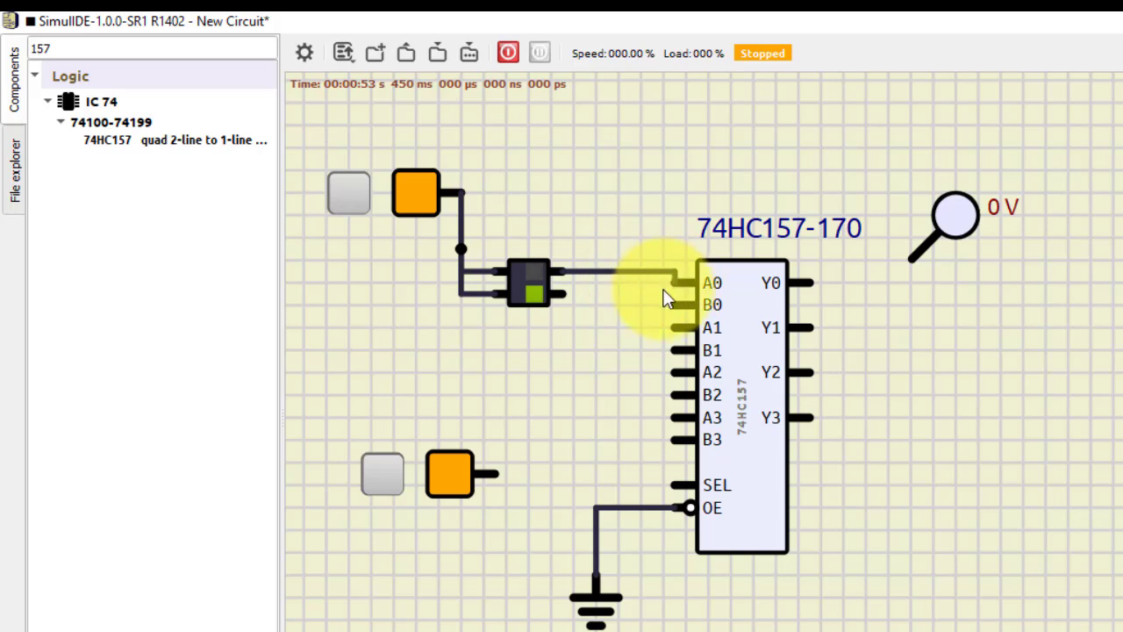
pyautogui.click(563, 293)
pyautogui.click(673, 305)
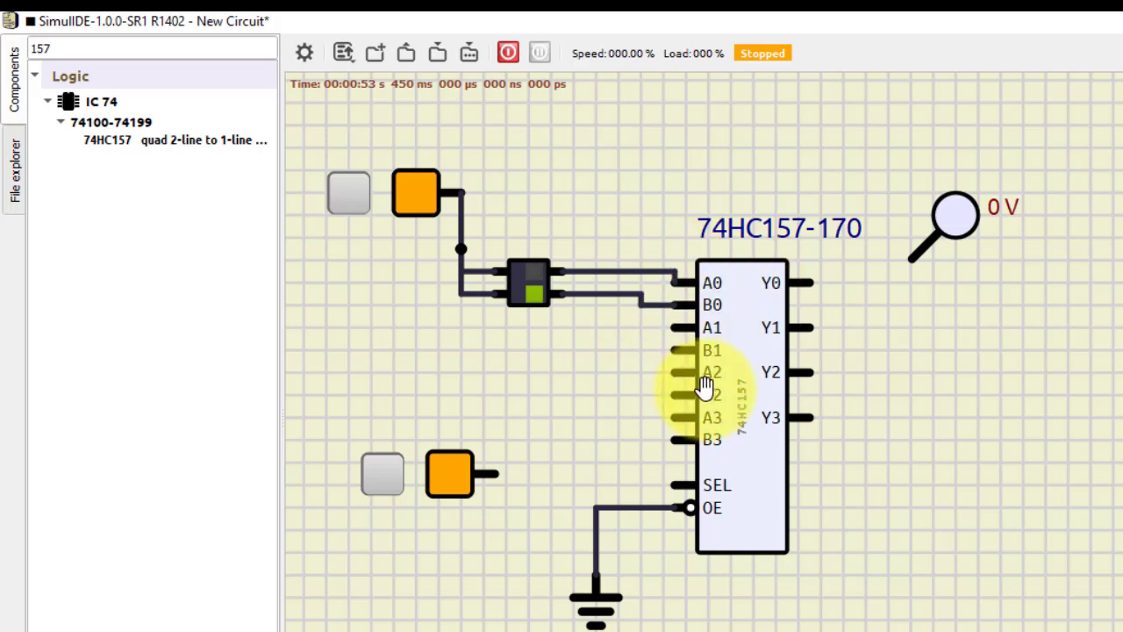
# Wire the lower voltage source to the SEL input and connect output Y0 to the probe.
pyautogui.click(501, 471)
pyautogui.click(629, 484)
pyautogui.click(677, 484)
pyautogui.click(815, 283)
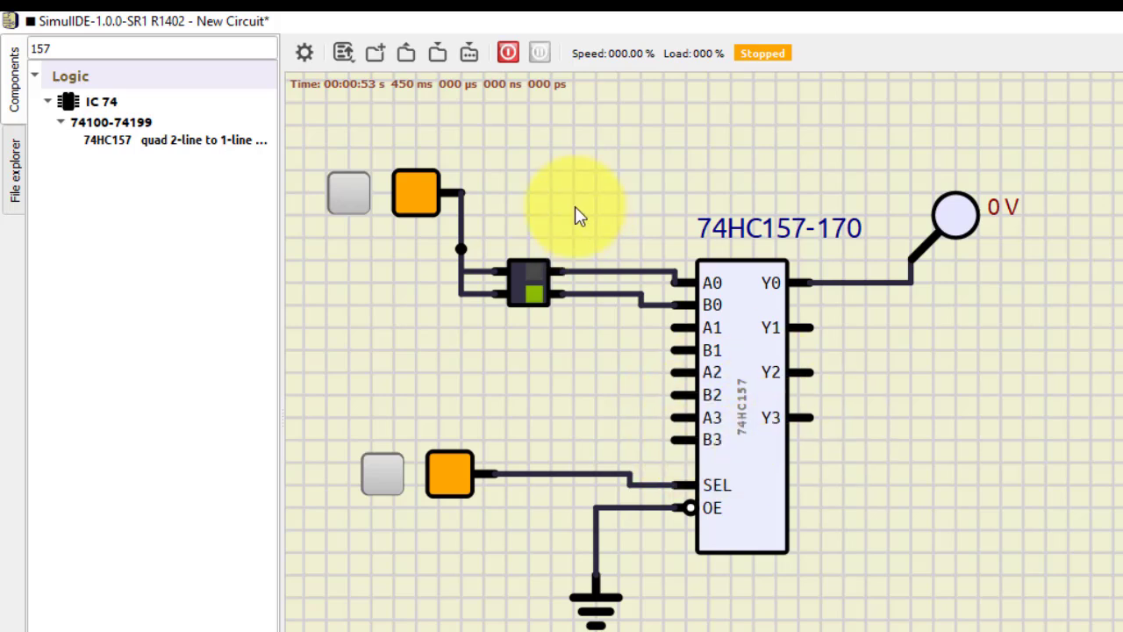
# Run the simulation, set SEL low and toggle the DIP switches to test input A0 alone.
pyautogui.click(511, 56)
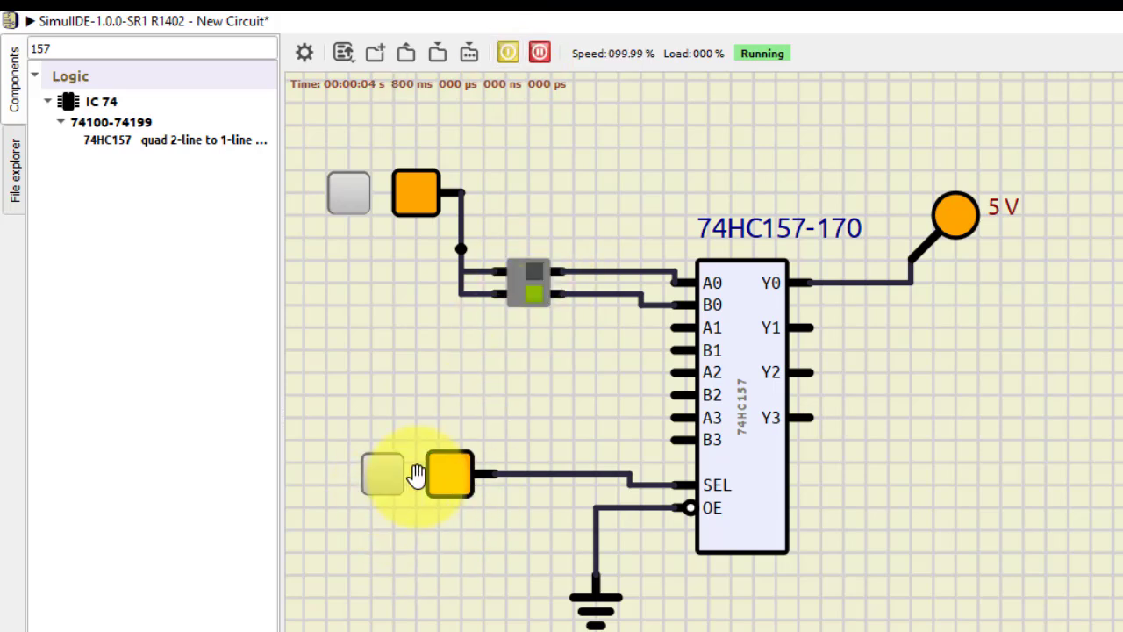
pyautogui.click(383, 478)
pyautogui.click(501, 335)
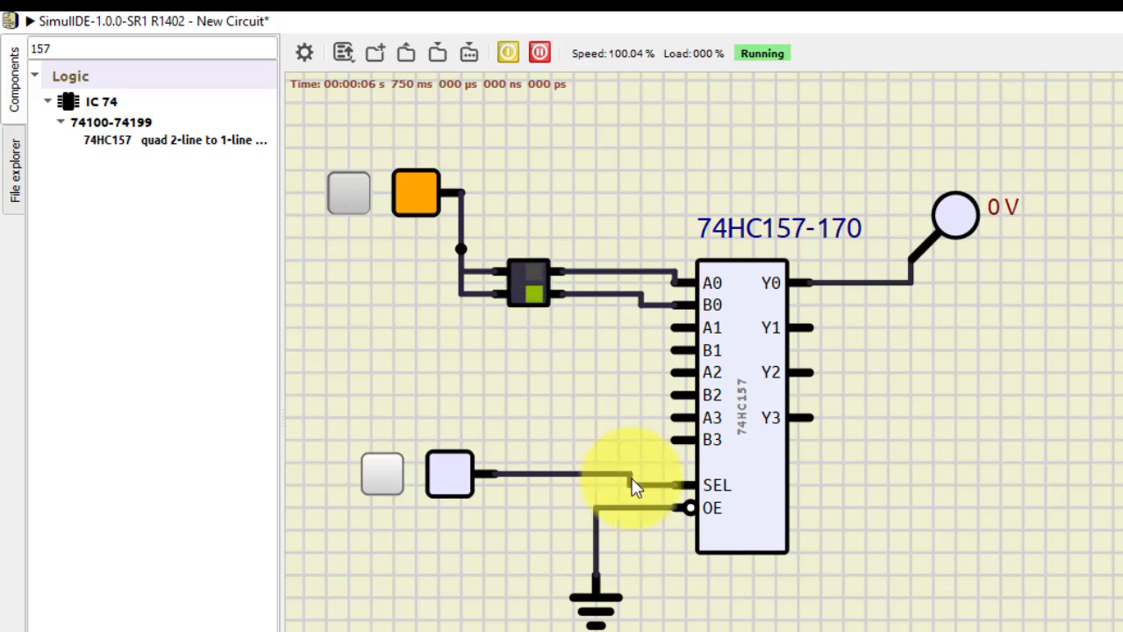
pyautogui.click(536, 274)
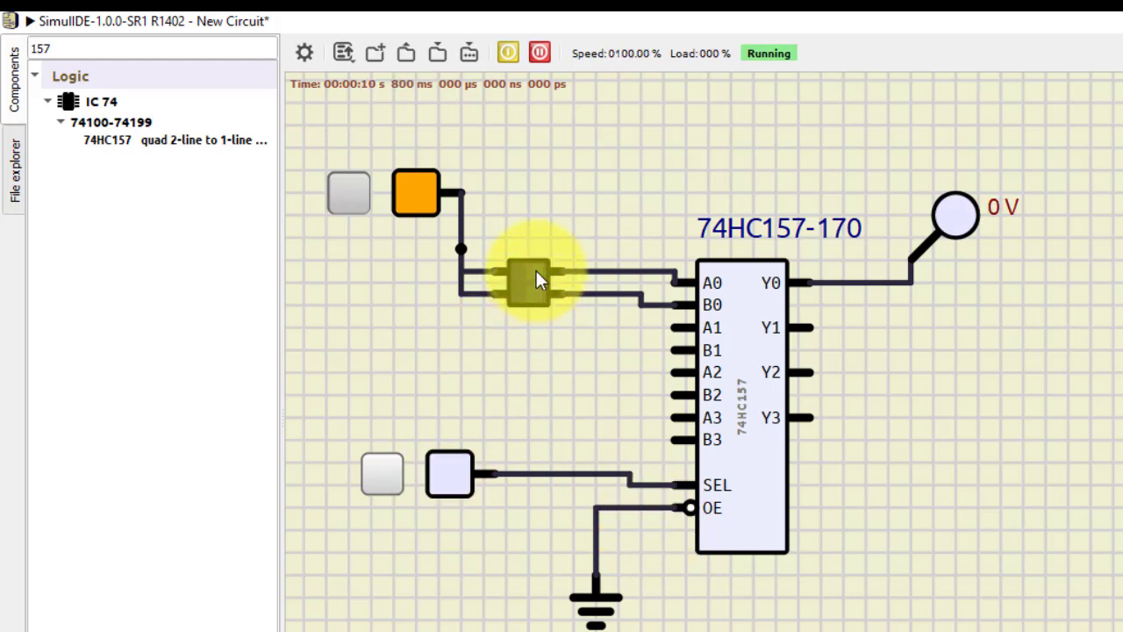
pyautogui.click(536, 272)
pyautogui.click(536, 274)
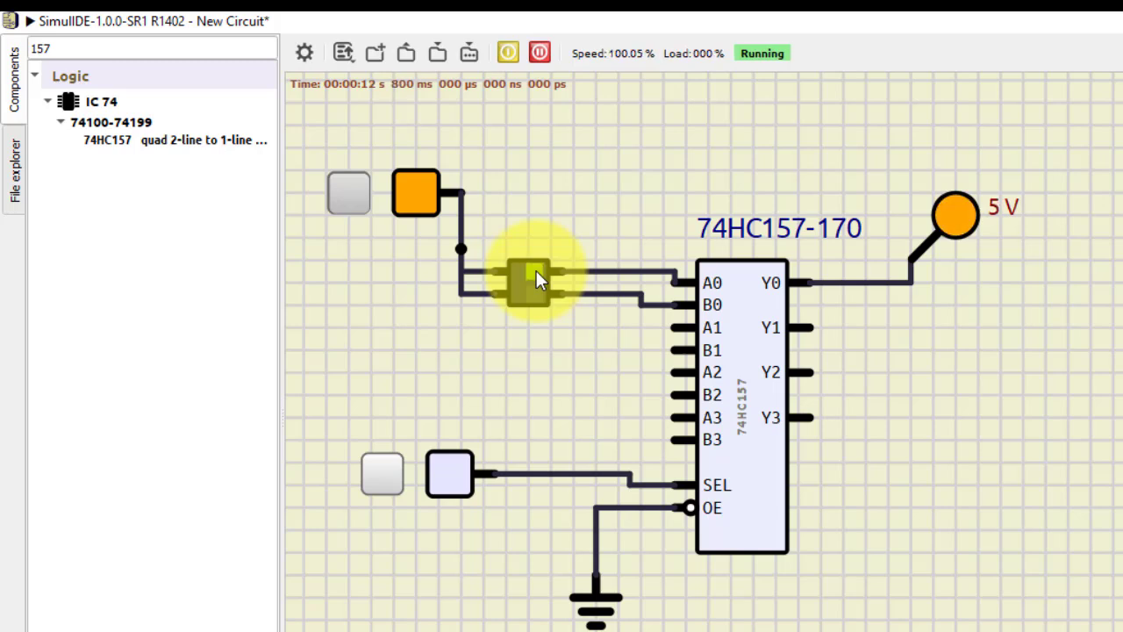
# Set SEL high and toggle the DIP switch on input B0 on and off.
pyautogui.click(378, 478)
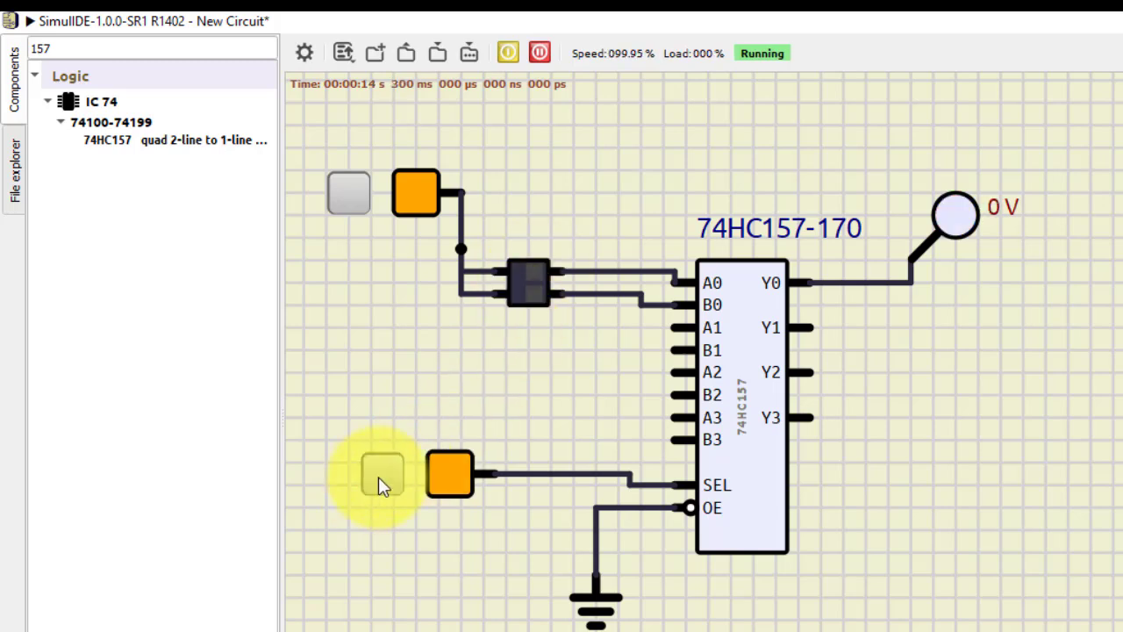
pyautogui.click(530, 294)
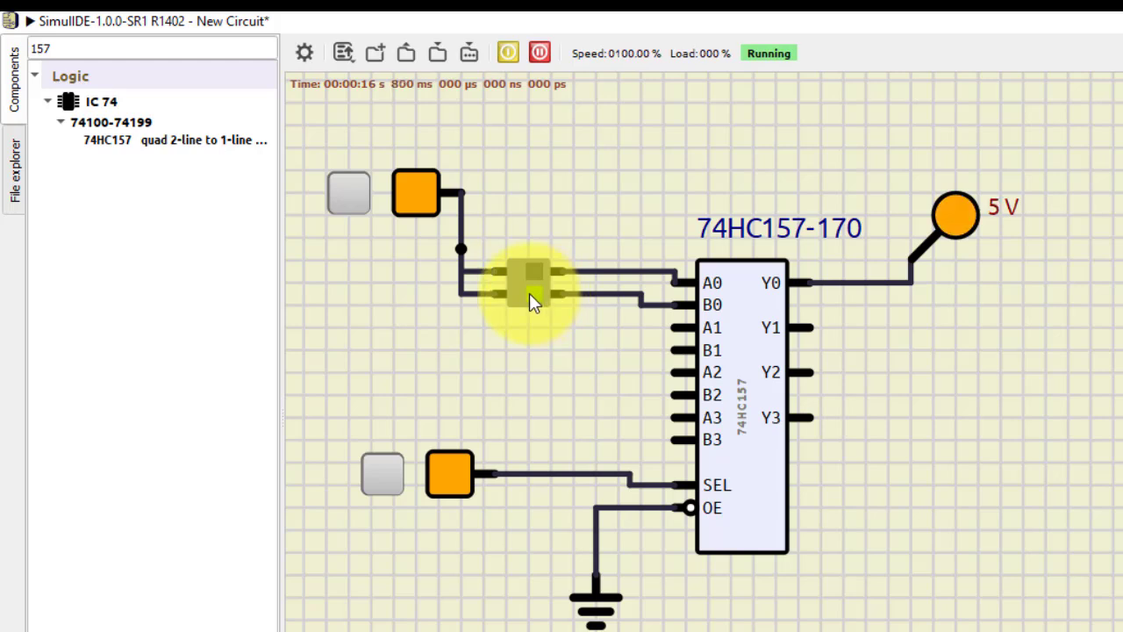
pyautogui.click(529, 294)
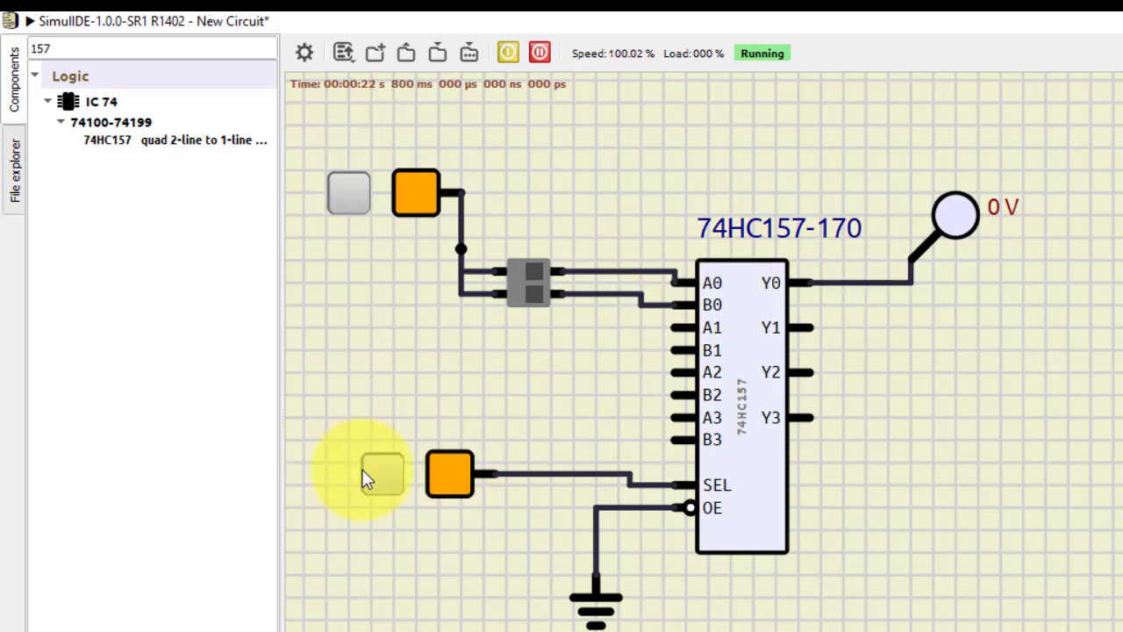
pyautogui.click(539, 308)
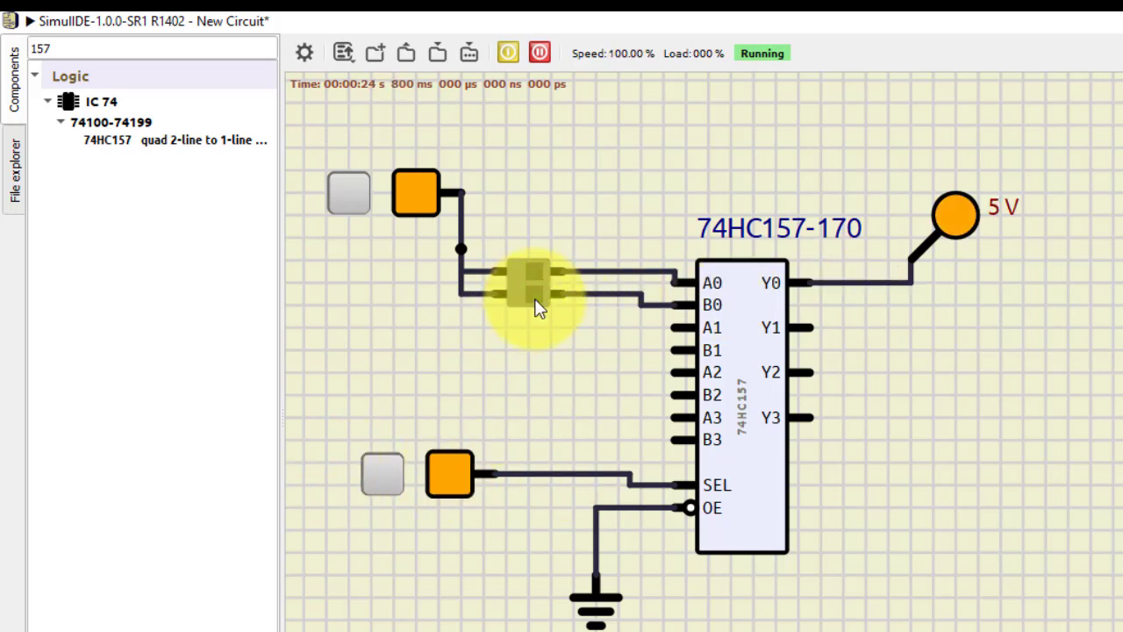
# Return SEL to low and toggle the DIP switch on input A0, leaving it on.
pyautogui.click(391, 480)
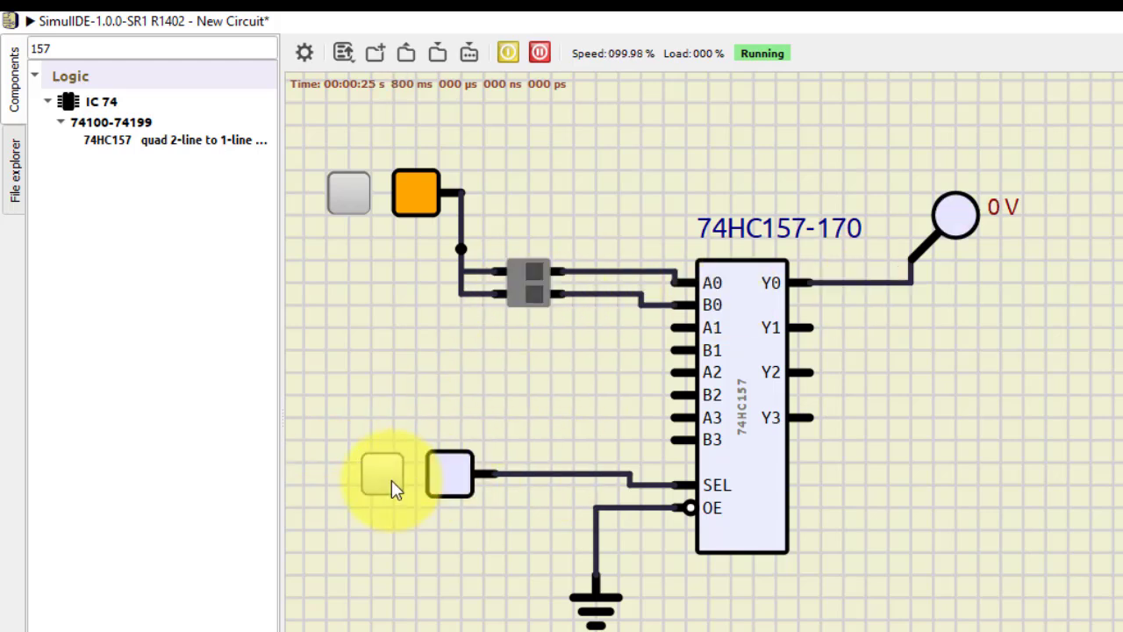
pyautogui.click(535, 277)
pyautogui.click(534, 278)
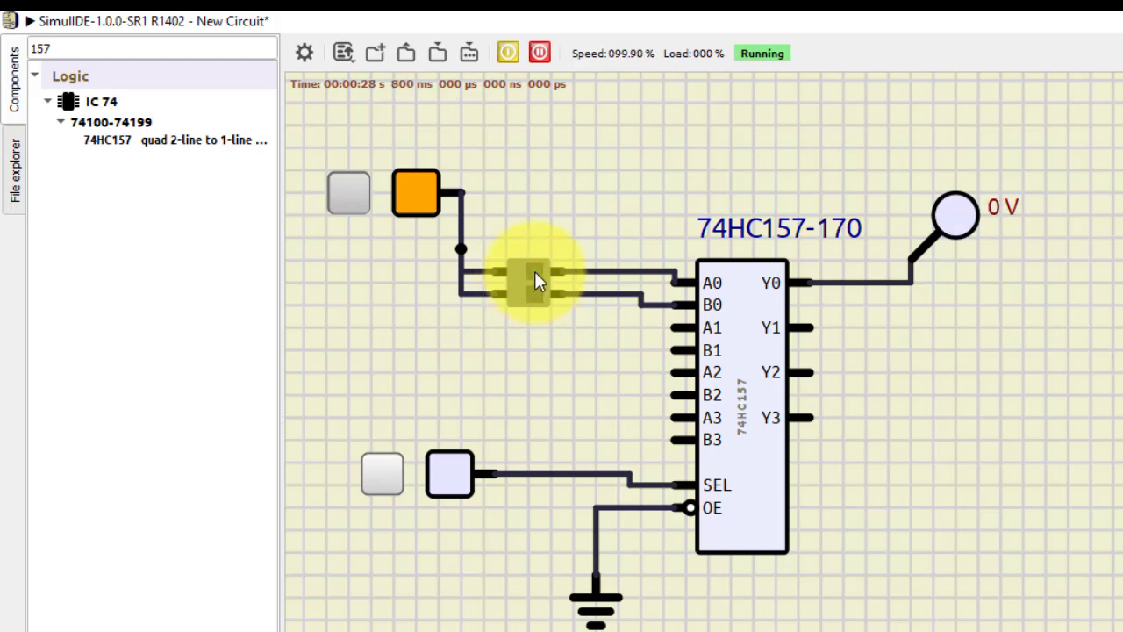
pyautogui.click(539, 277)
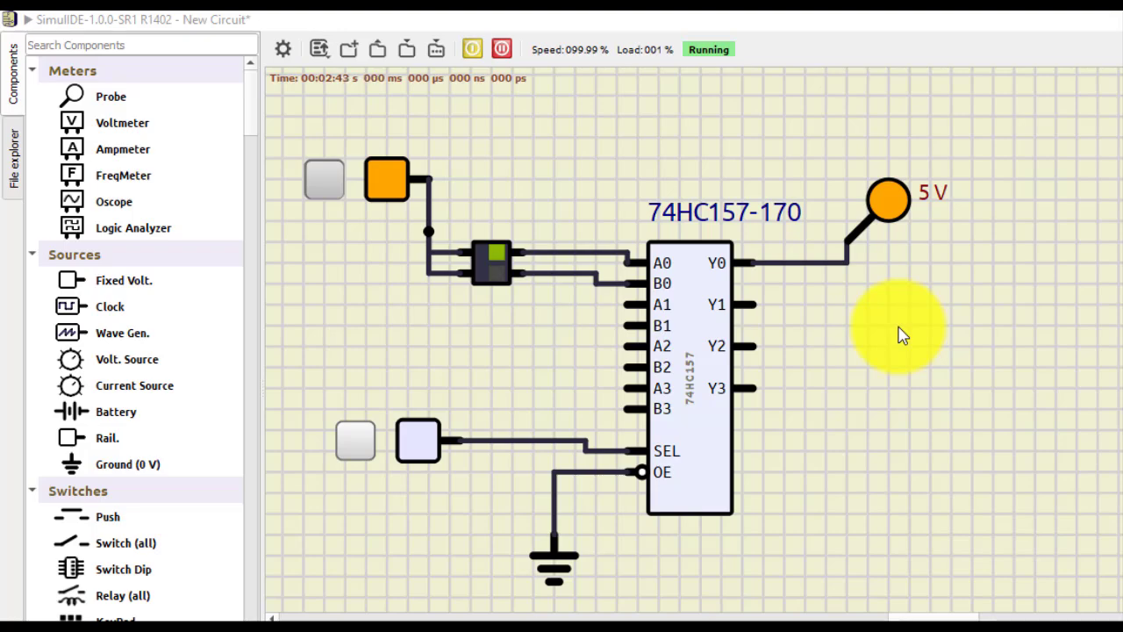
# Remove the 74HC157 and place a 74HC139 decoder IC in its position between the DIP switch and the probe.
pyautogui.rightClick(688, 297)
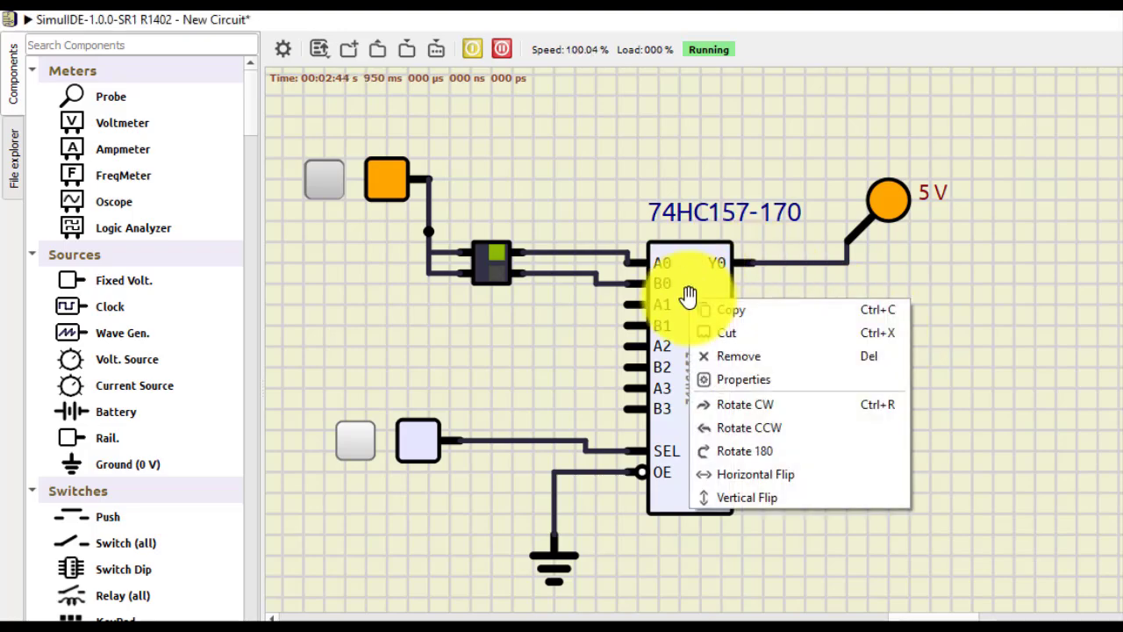
pyautogui.click(730, 375)
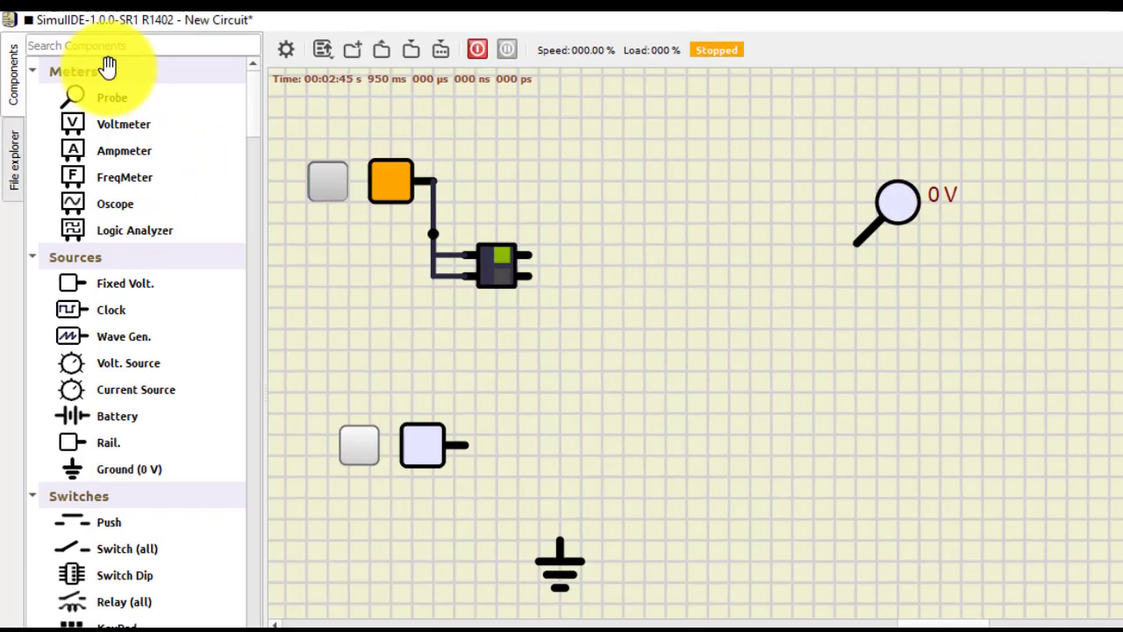
pyautogui.click(121, 44)
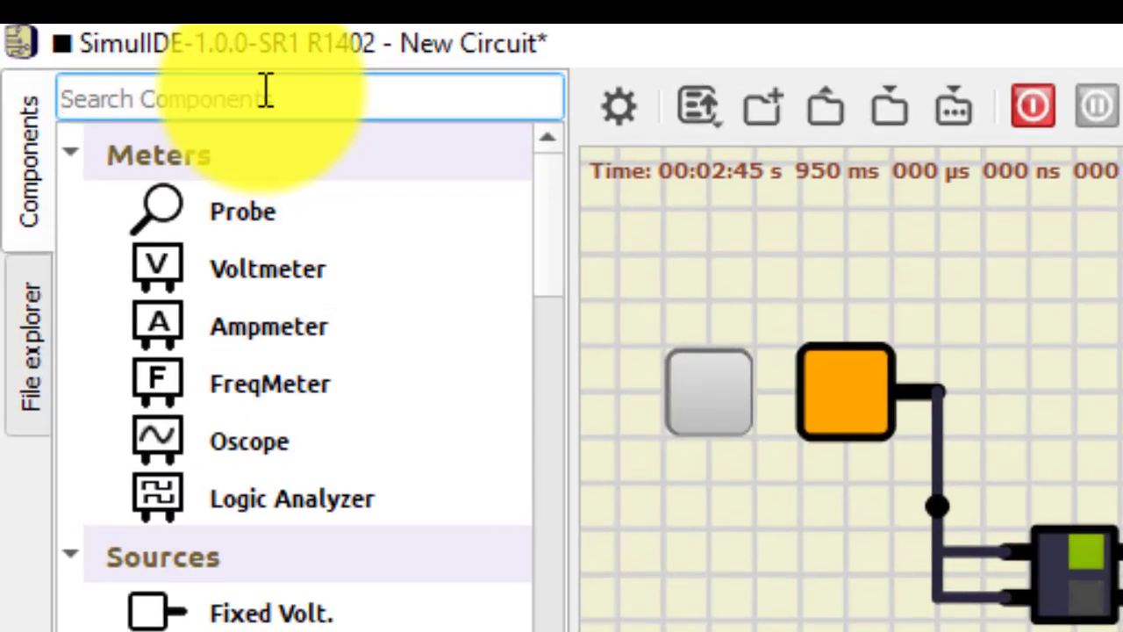
pyautogui.write('139')
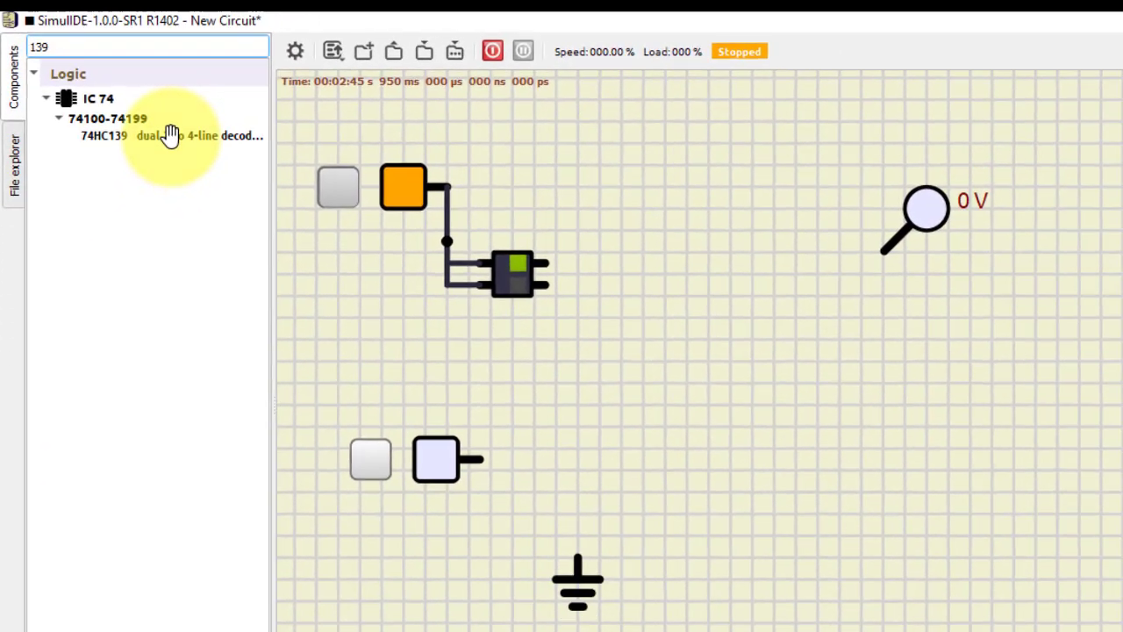
pyautogui.moveTo(360, 284); pyautogui.dragTo(1122, 503)
pyautogui.moveTo(535, 236); pyautogui.dragTo(685, 291)
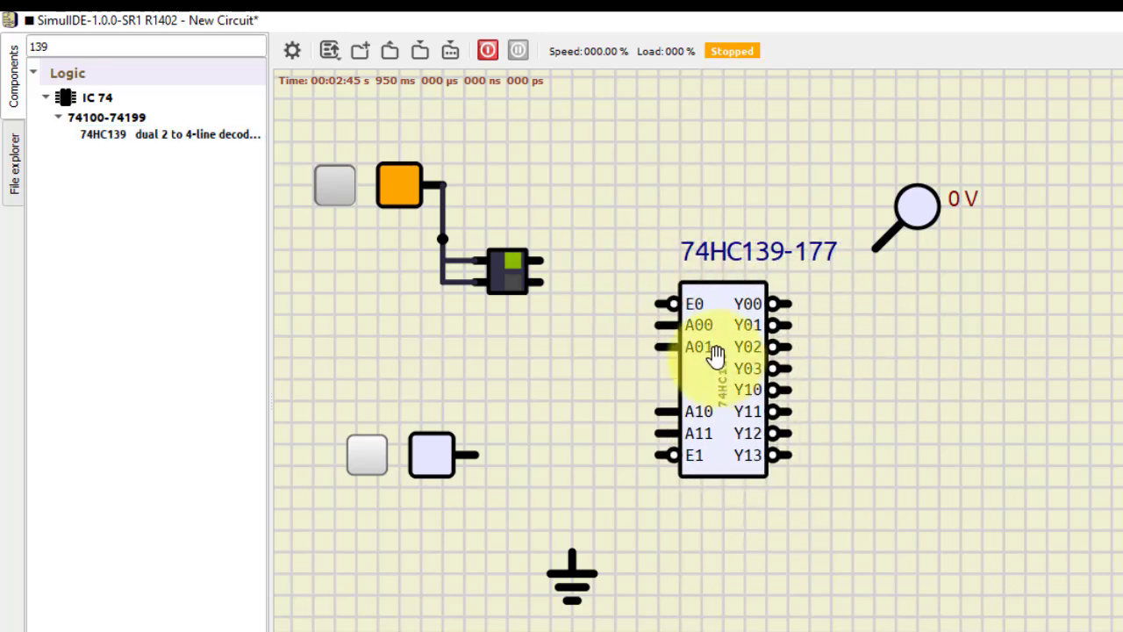
pyautogui.moveTo(709, 348)
pyautogui.mouseDown()
pyautogui.moveTo(702, 334)
pyautogui.moveTo(708, 347)
pyautogui.mouseUp()
pyautogui.moveTo(712, 410)
pyautogui.mouseDown()
pyautogui.moveTo(707, 431)
pyautogui.moveTo(709, 418)
pyautogui.mouseUp()
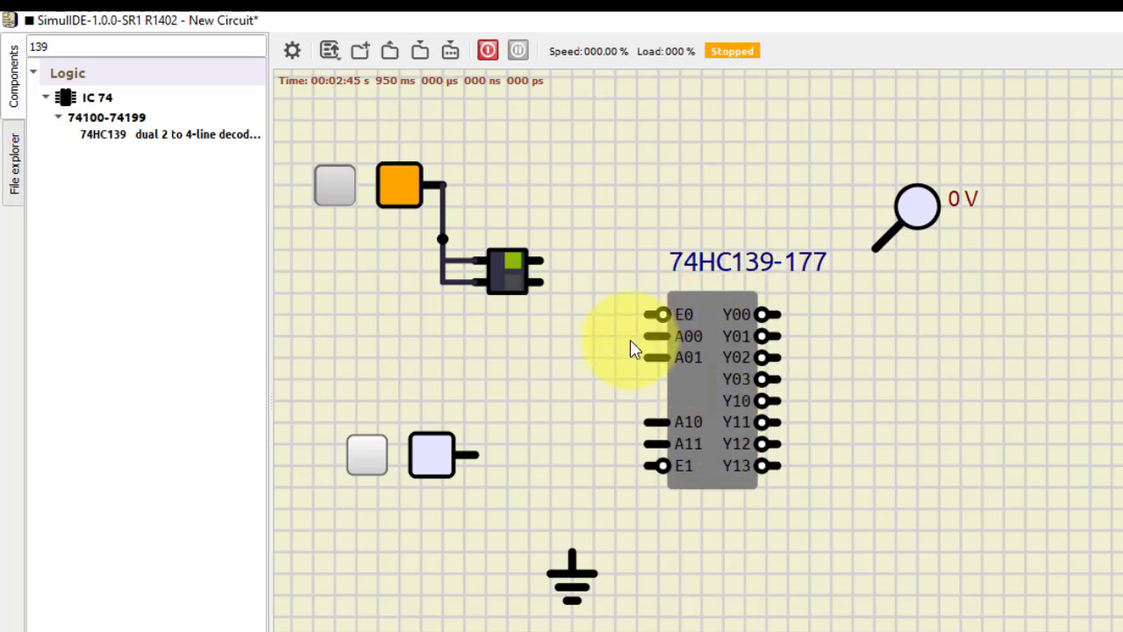
# Wire the 74HC139's E0 input to ground and delete the lower voltage source.
pyautogui.moveTo(651, 311); pyautogui.dragTo(573, 548)
pyautogui.moveTo(431, 454); pyautogui.dragTo(463, 455)
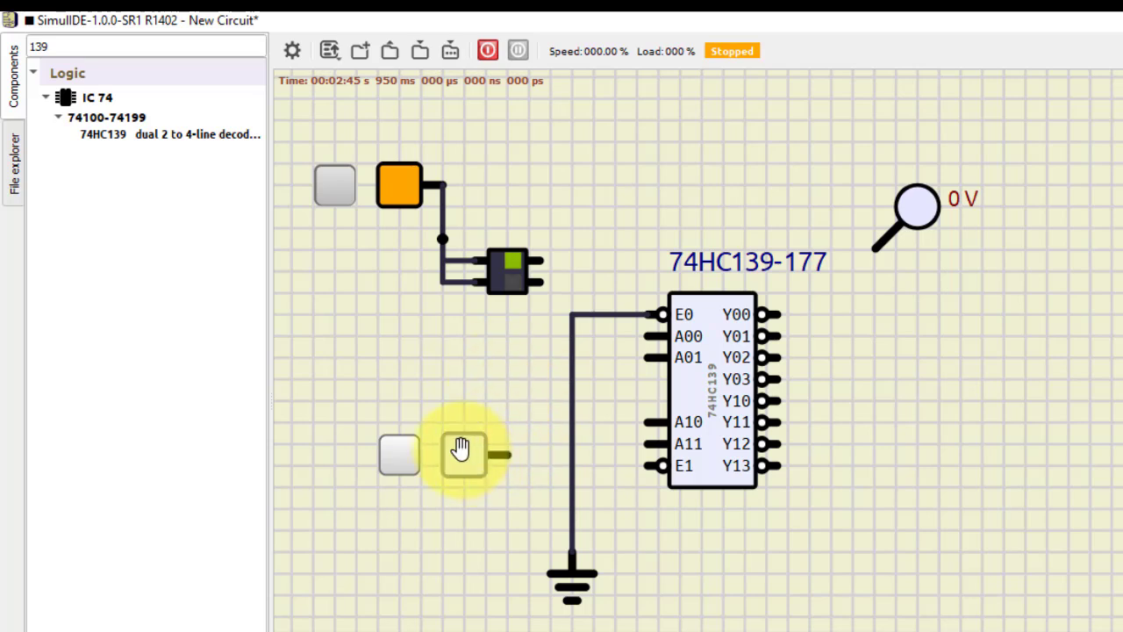
pyautogui.rightClick(461, 448)
pyautogui.click(553, 509)
# Move the DIP switch down level with A00 and A01 and wire its two outputs to those inputs.
pyautogui.moveTo(515, 284); pyautogui.dragTo(515, 348)
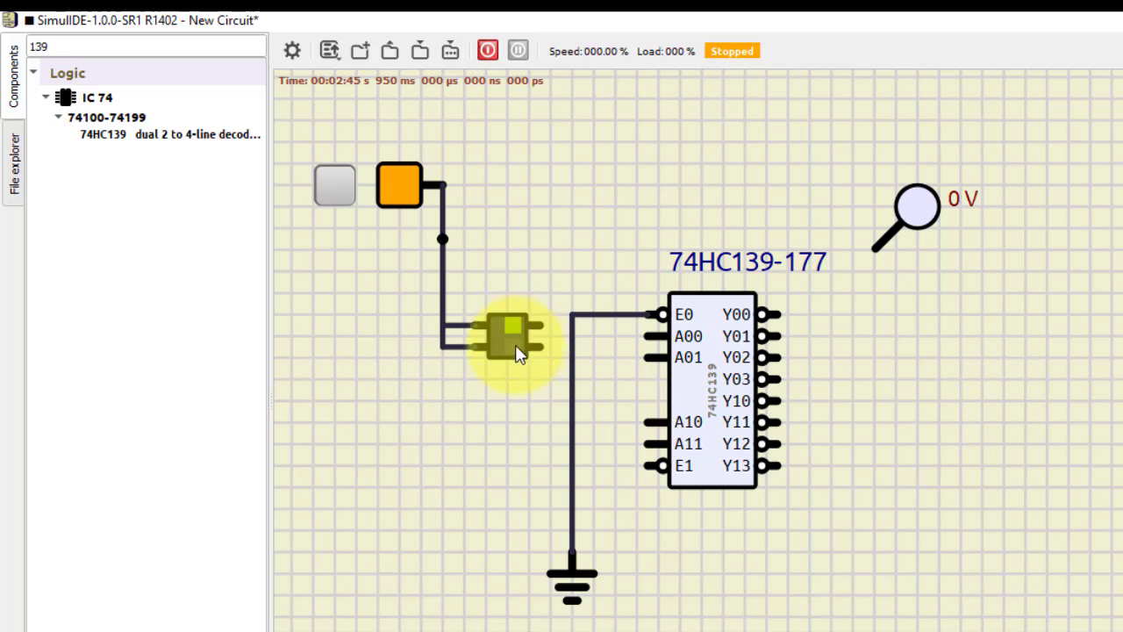
pyautogui.moveTo(509, 331); pyautogui.dragTo(509, 351)
pyautogui.click(538, 336)
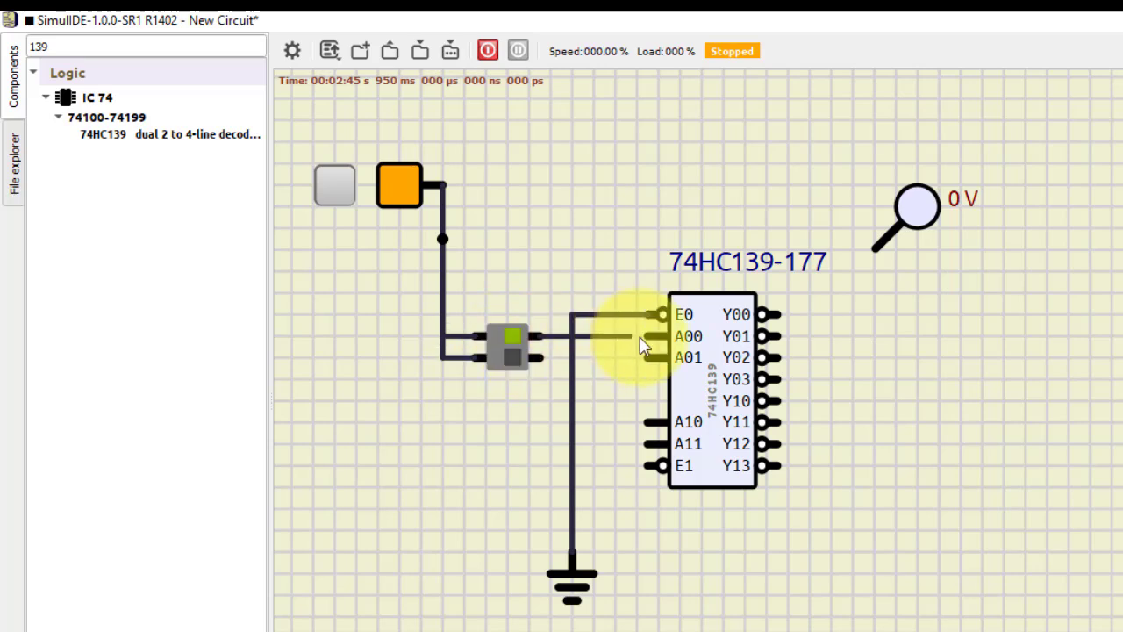
pyautogui.click(649, 337)
pyautogui.click(648, 357)
pyautogui.click(535, 356)
# Shift the existing probe slightly down and right, and add three more probes in a column below it.
pyautogui.moveTo(917, 220); pyautogui.dragTo(926, 230)
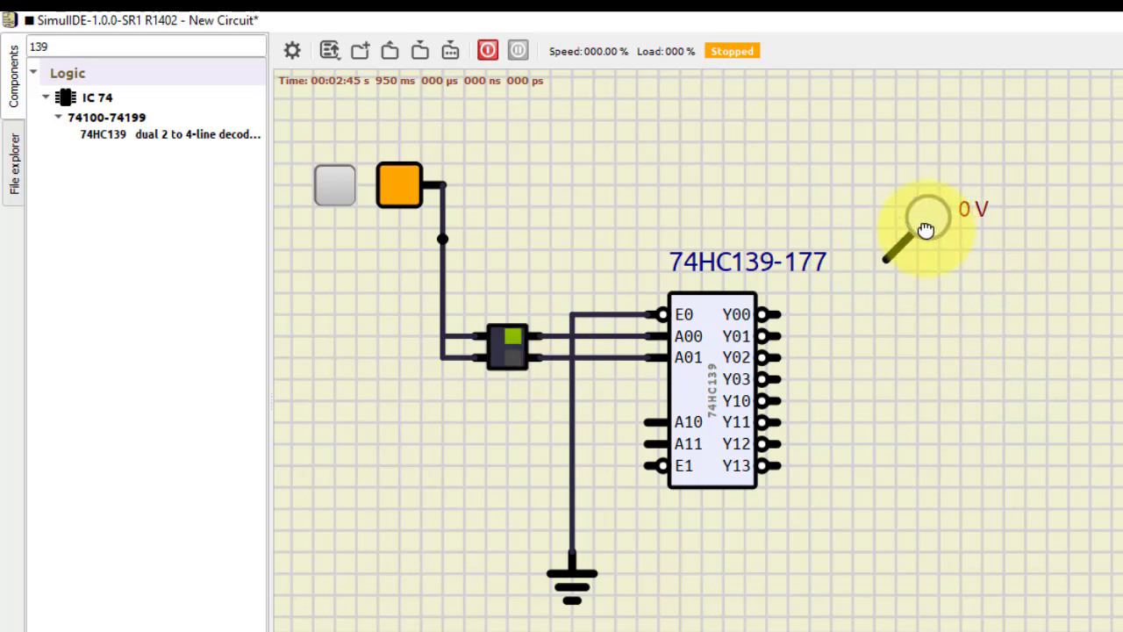
pyautogui.click(79, 45)
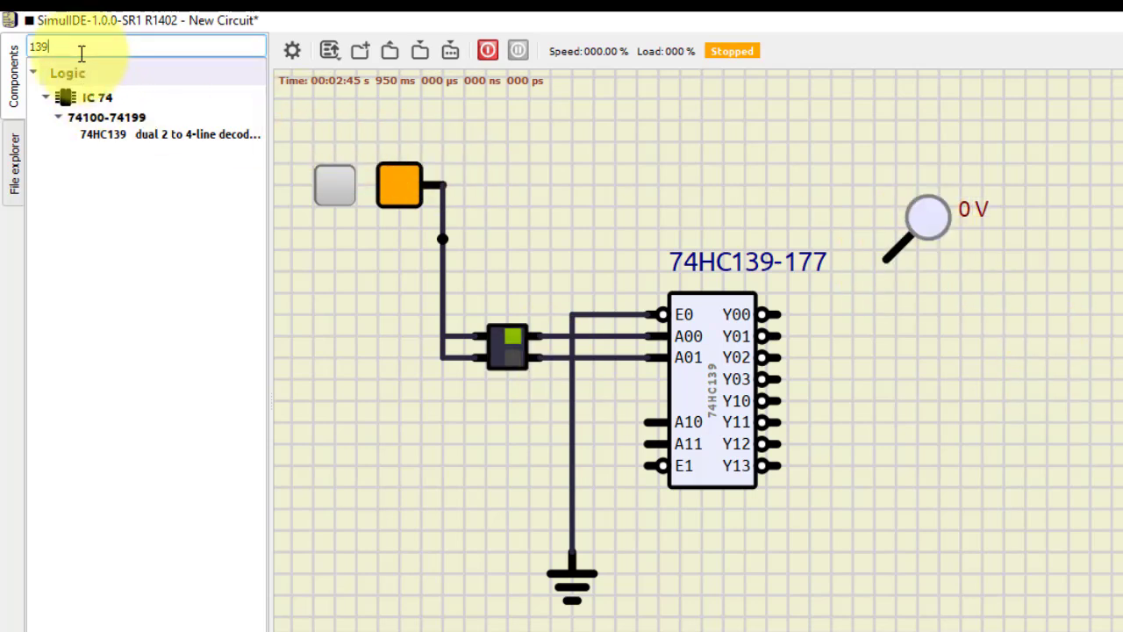
pyautogui.press('BackSpace')
pyautogui.press('BackSpace')
pyautogui.press('BackSpace')
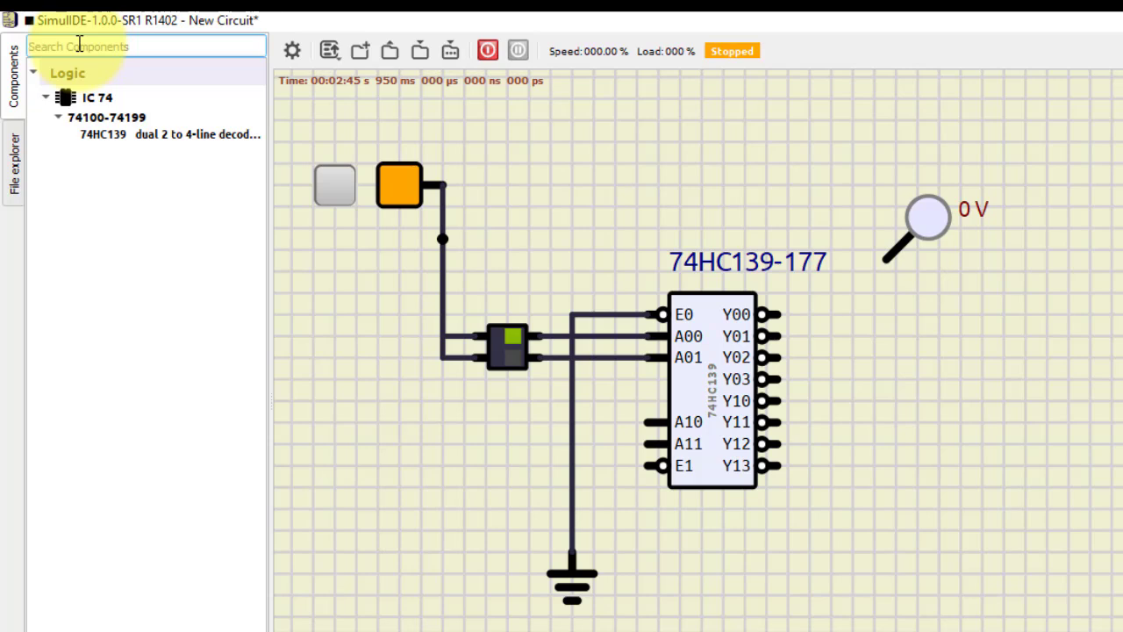
pyautogui.moveTo(123, 98); pyautogui.dragTo(960, 285)
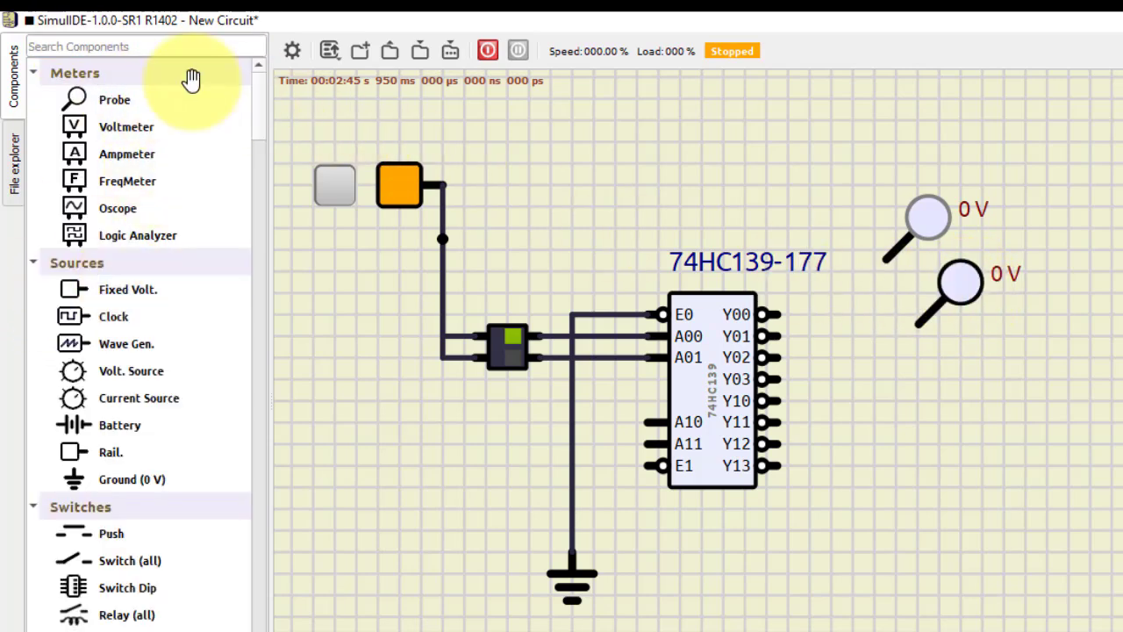
pyautogui.moveTo(100, 95); pyautogui.dragTo(971, 369)
pyautogui.moveTo(117, 97); pyautogui.dragTo(995, 429)
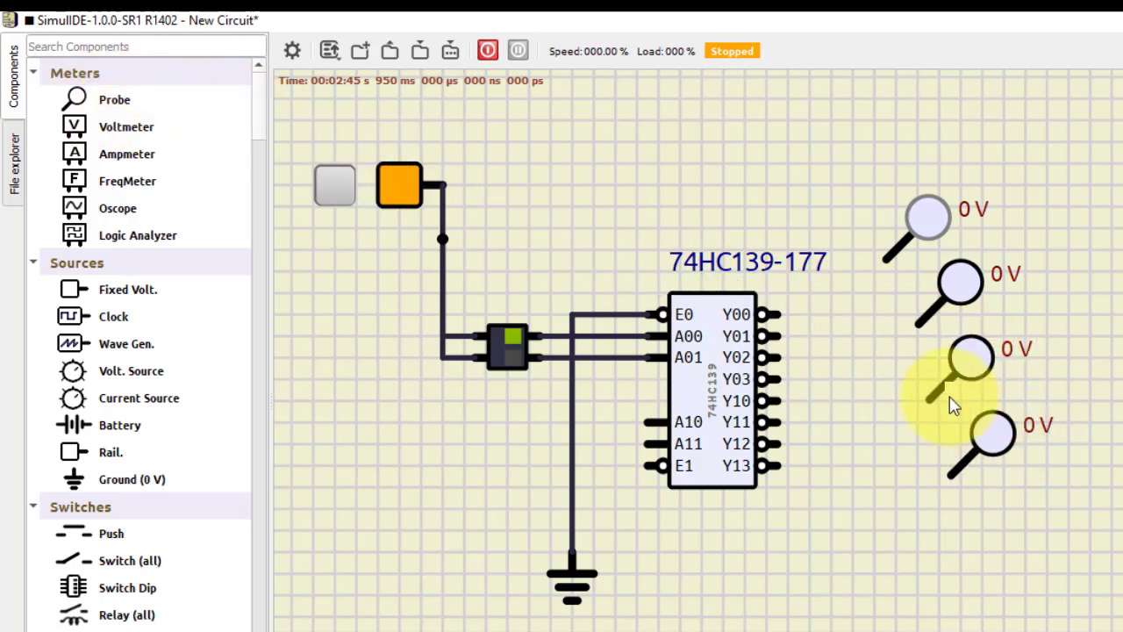
# Nudge the 74HC139 slightly down and left, and wire output Y00 to the topmost probe.
pyautogui.click(733, 318)
pyautogui.moveTo(734, 318); pyautogui.dragTo(723, 328)
pyautogui.rightClick(775, 315)
pyautogui.click(812, 333)
pyautogui.click(772, 326)
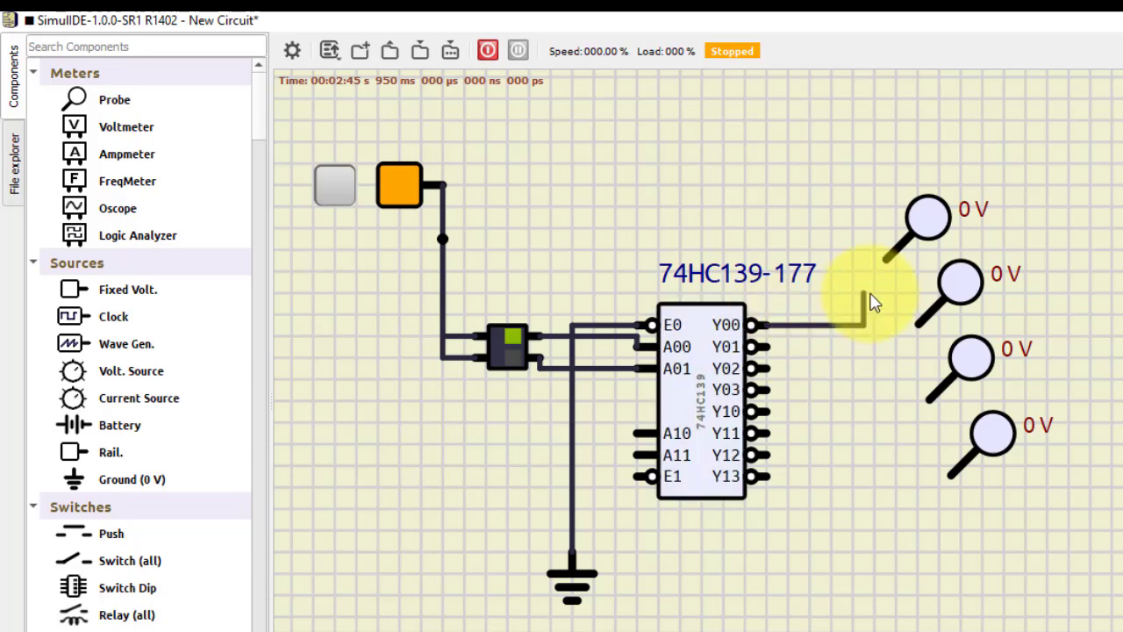
pyautogui.click(888, 272)
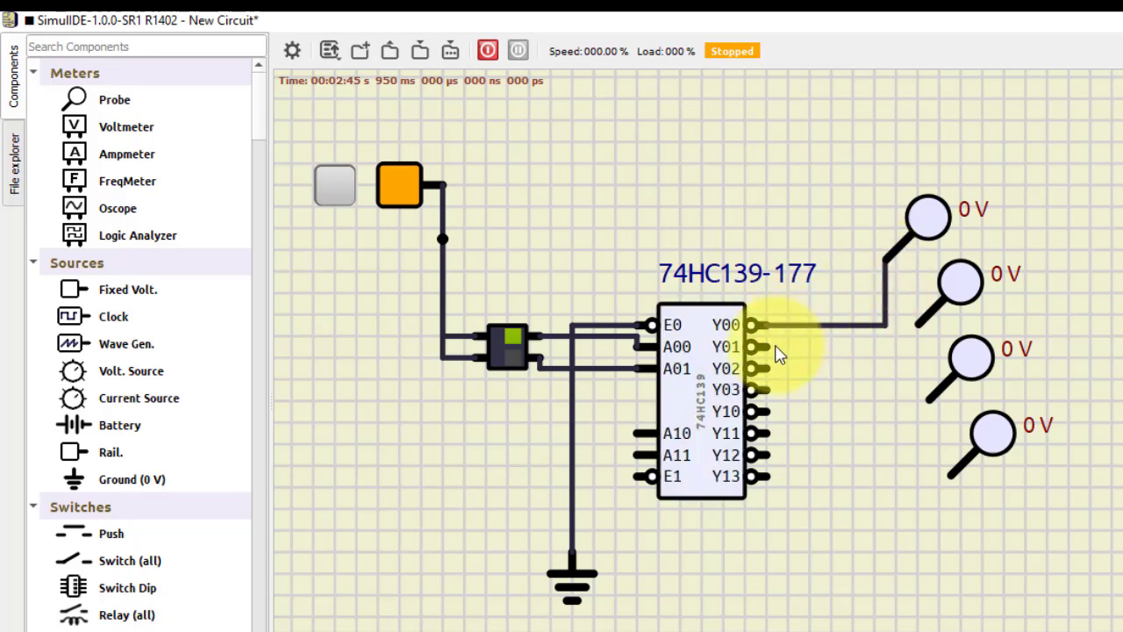
# Wire outputs Y01, Y02 and Y03 to the second, third and fourth probes.
pyautogui.click(772, 345)
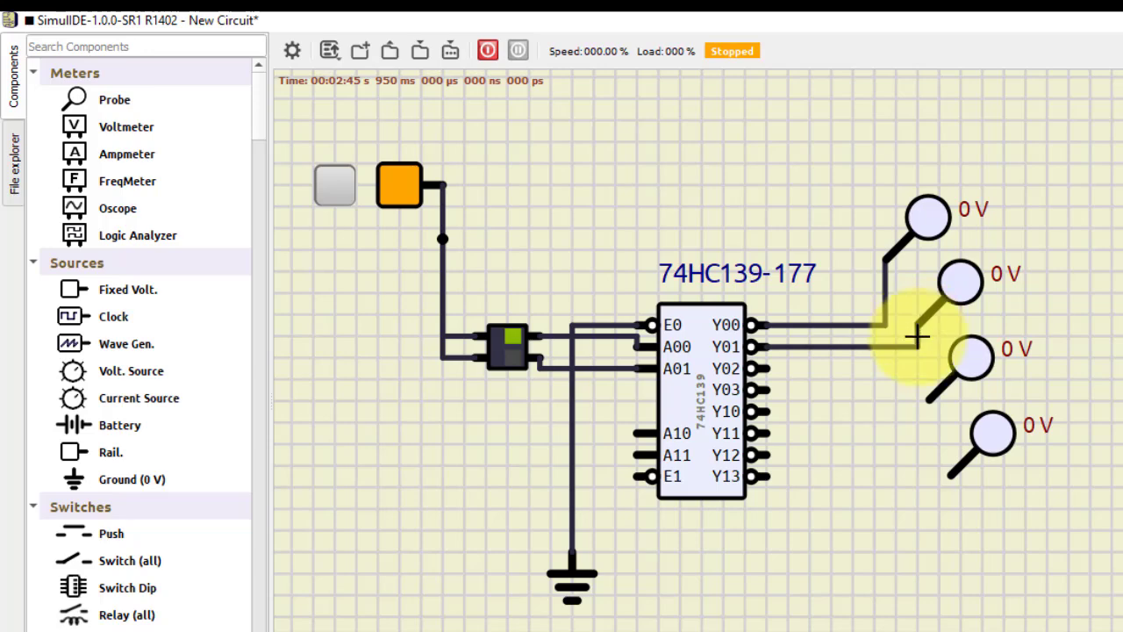
pyautogui.click(918, 329)
pyautogui.click(772, 367)
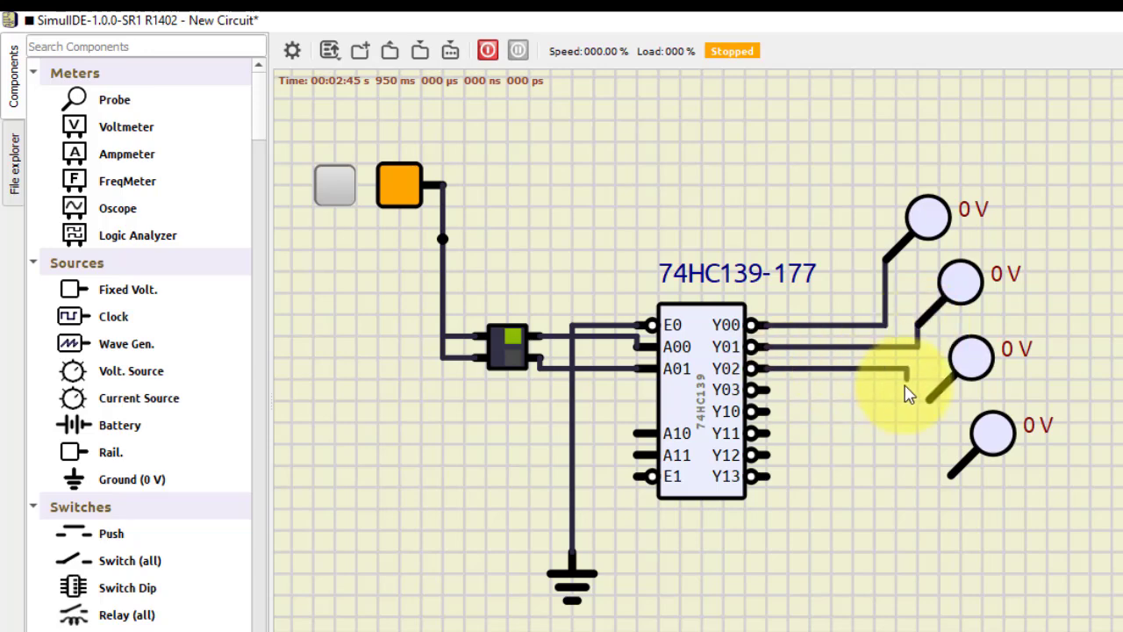
pyautogui.click(925, 397)
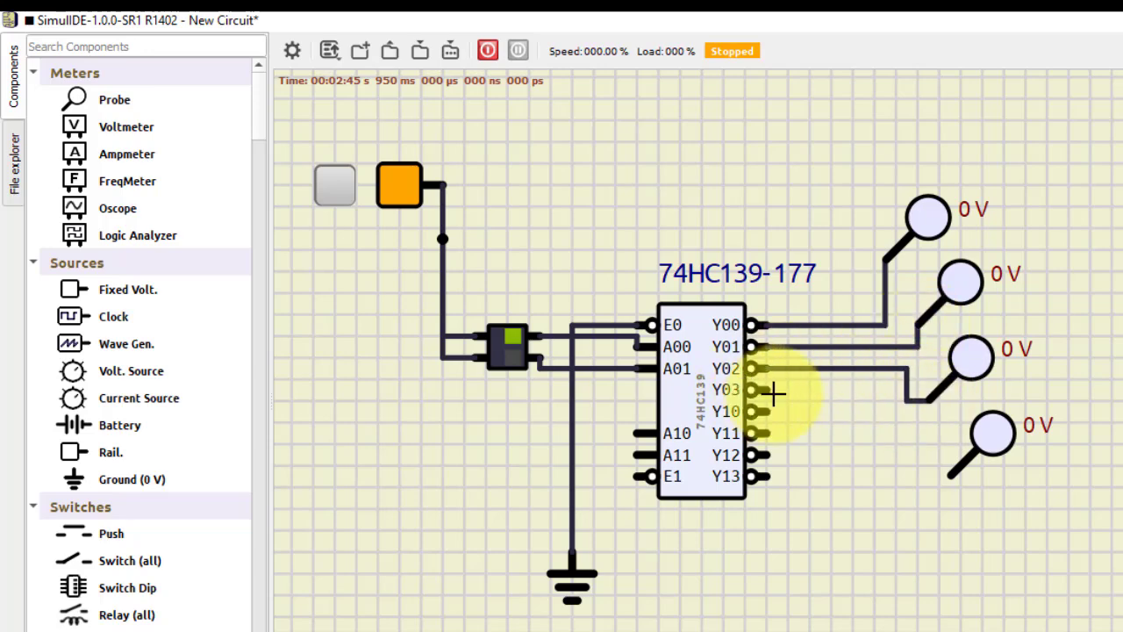
pyautogui.click(773, 393)
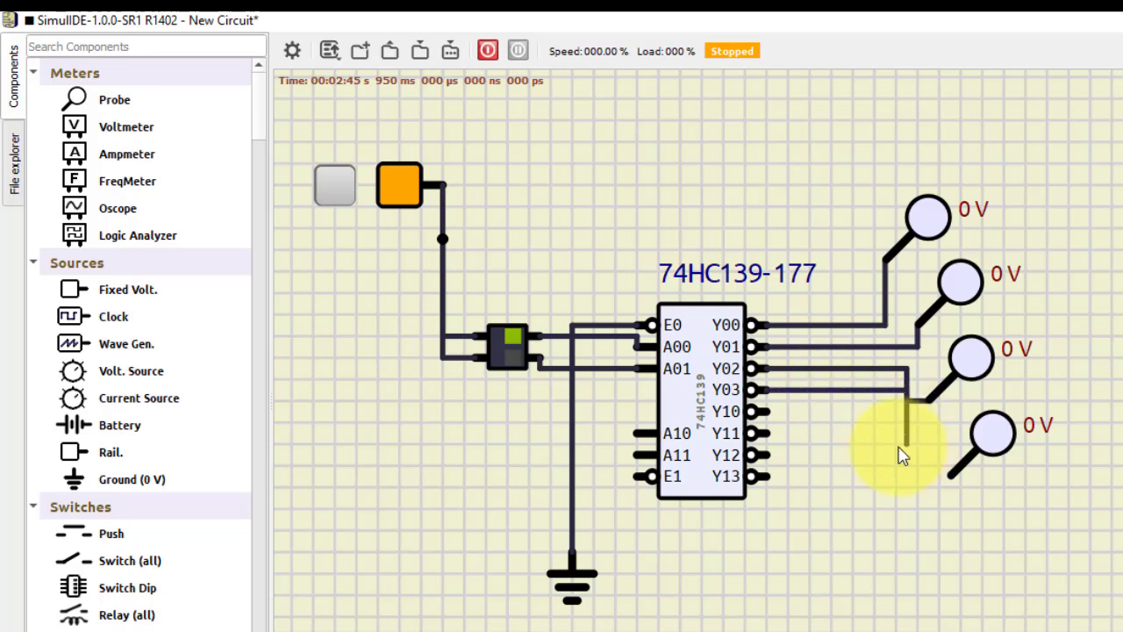
pyautogui.click(954, 488)
# Run the simulation, toggle the voltage source low and back high, and turn off the DIP switch on A00.
pyautogui.click(488, 50)
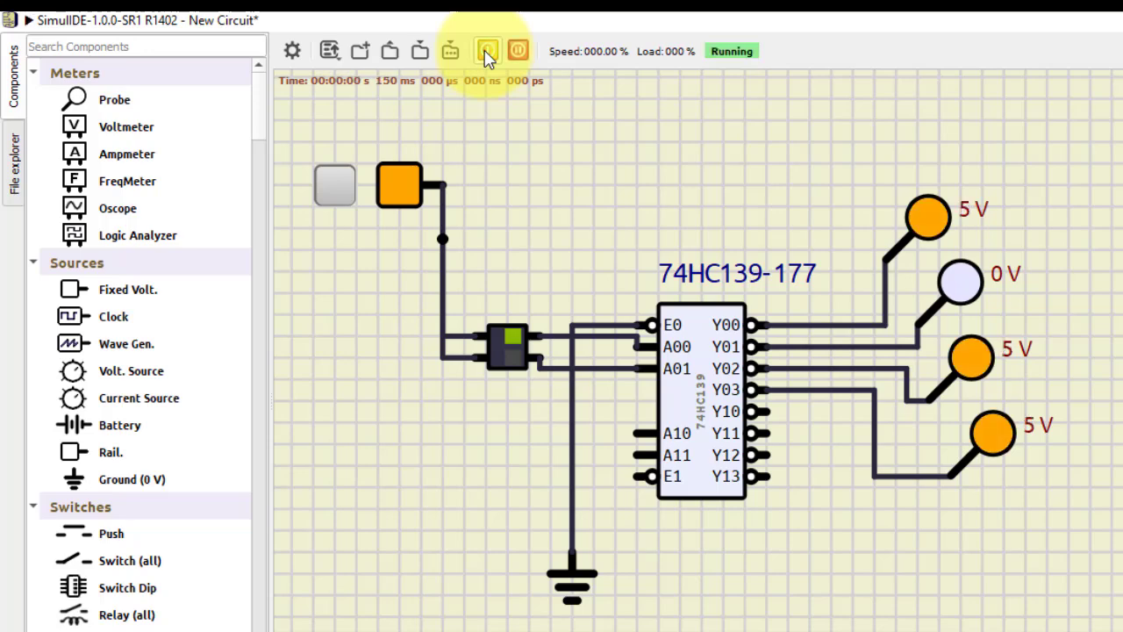
pyautogui.click(334, 182)
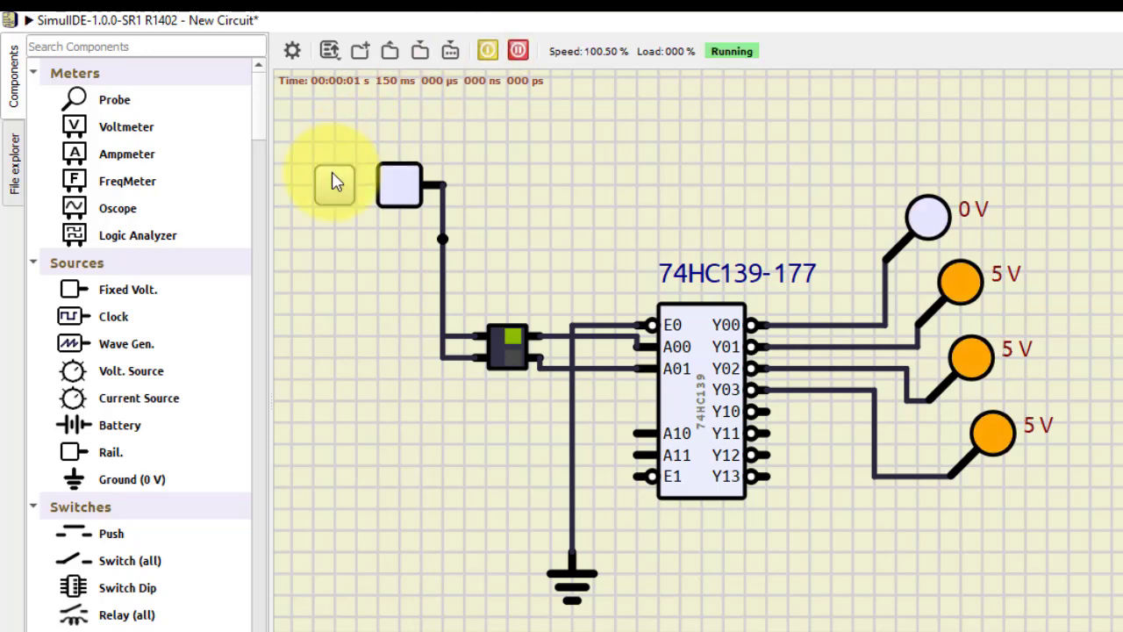
pyautogui.click(510, 337)
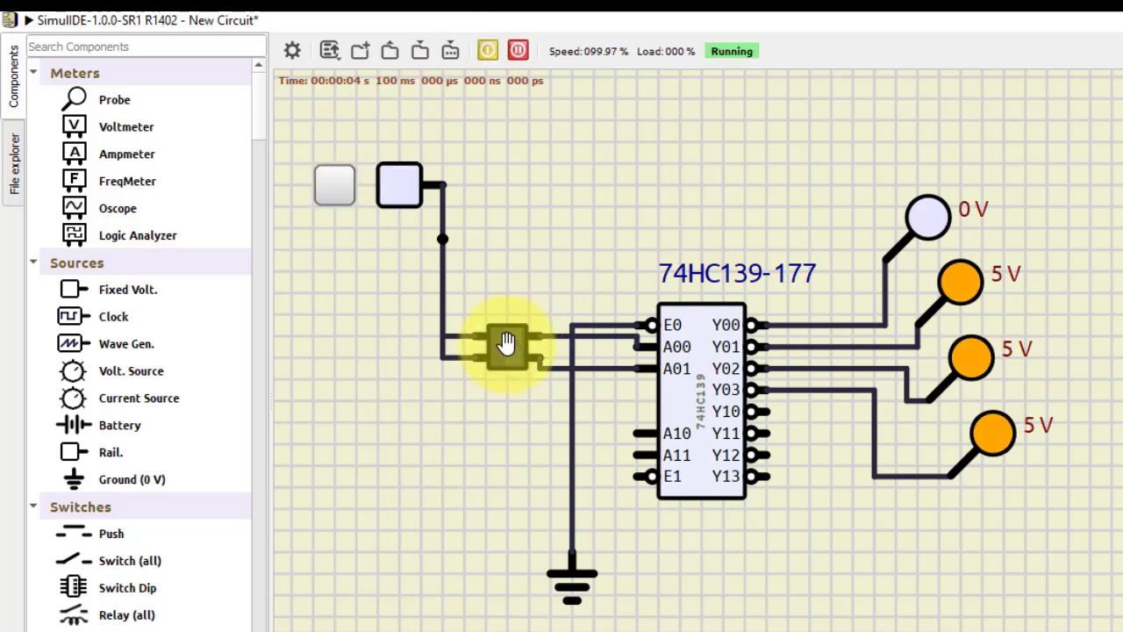
pyautogui.click(330, 186)
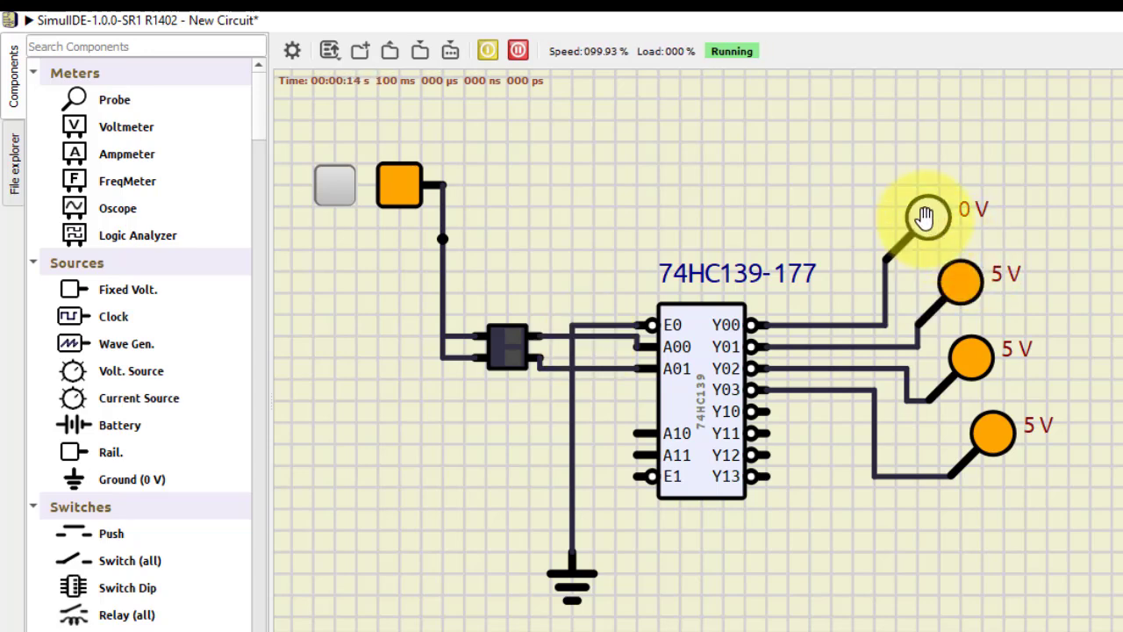
# Test the 74HC139 outputs by switching the A00 and A01 DIP switches through their different on/off combinations.
pyautogui.click(512, 359)
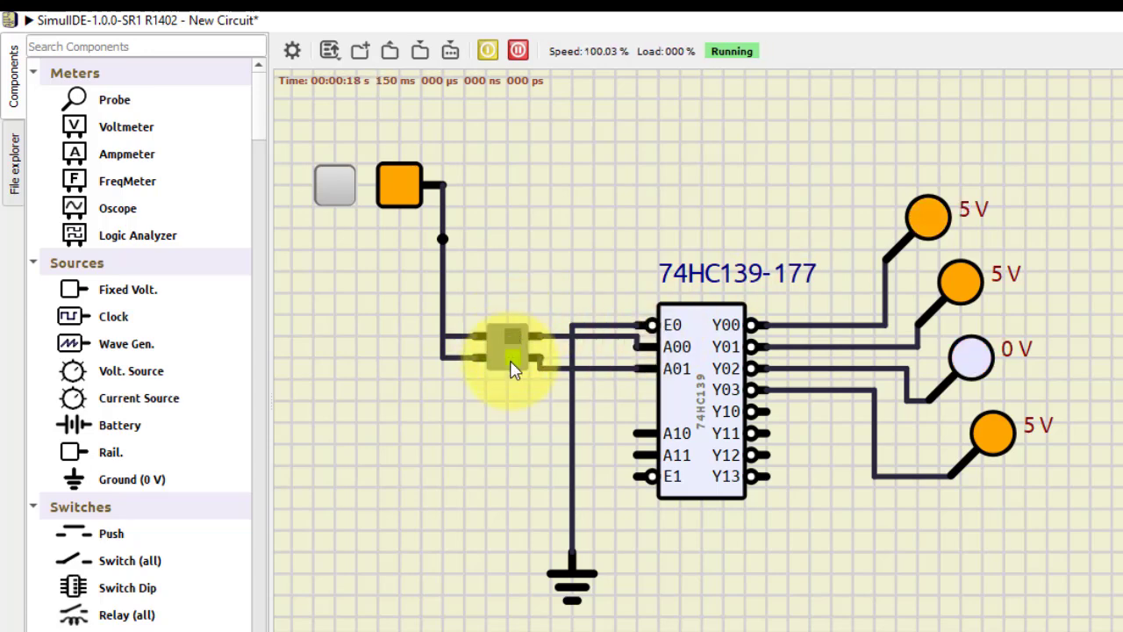
pyautogui.click(514, 361)
pyautogui.click(516, 364)
pyautogui.click(516, 363)
pyautogui.click(511, 339)
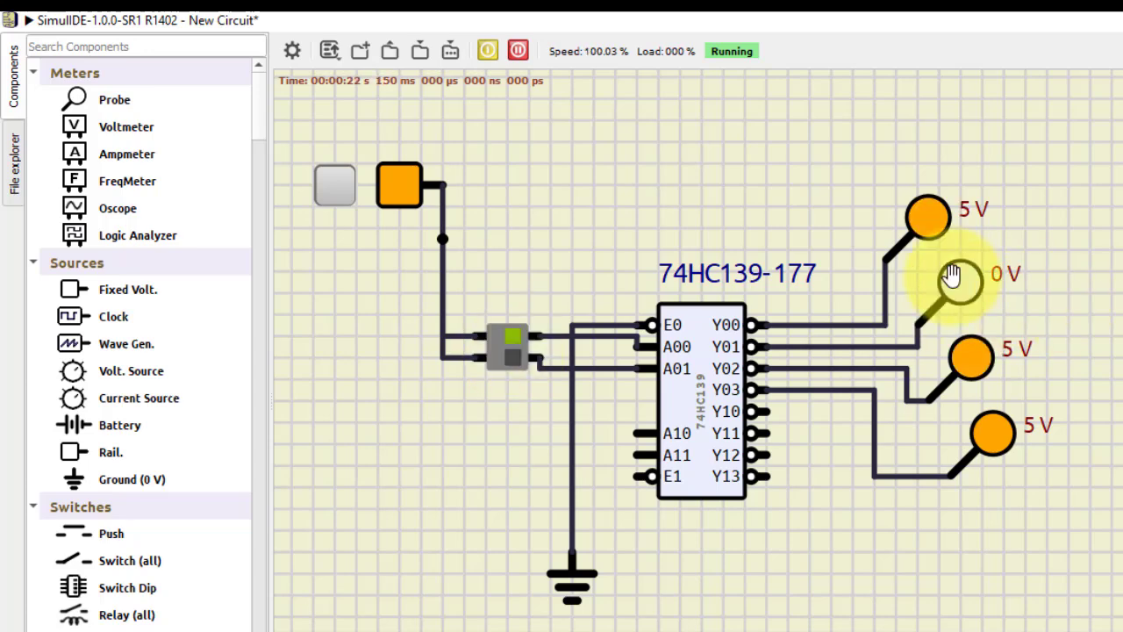
pyautogui.click(514, 333)
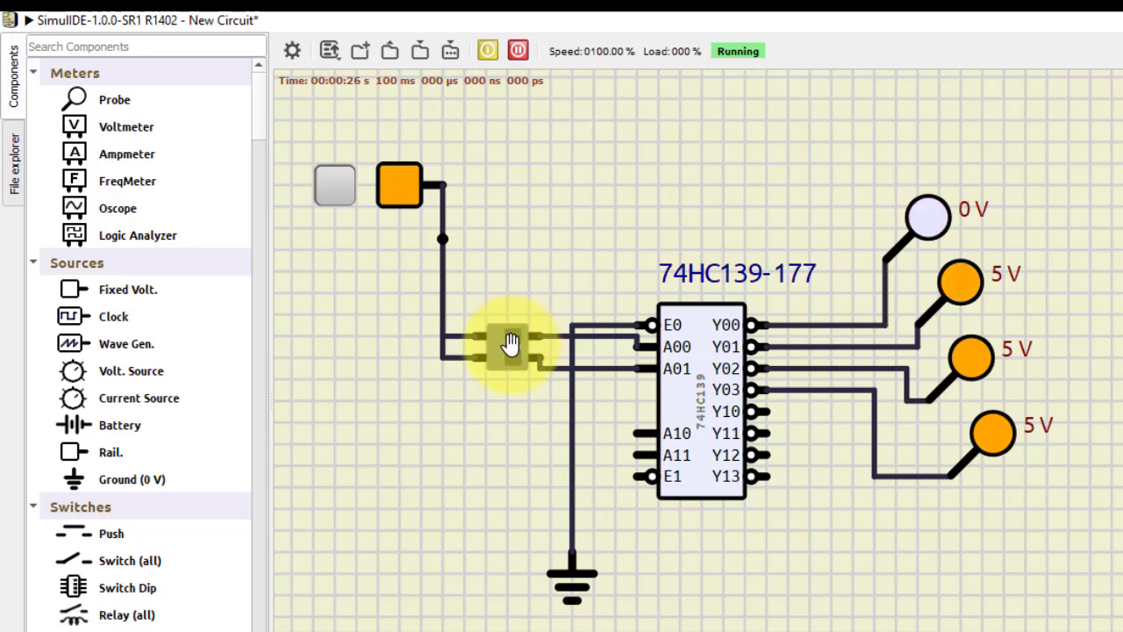
pyautogui.click(514, 359)
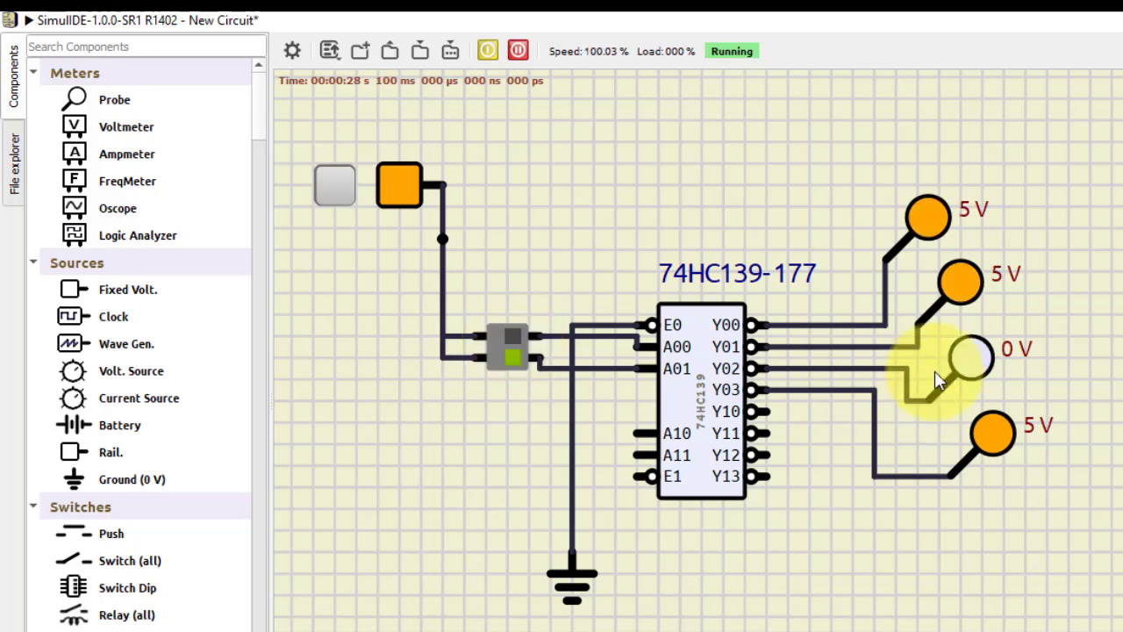
pyautogui.click(516, 339)
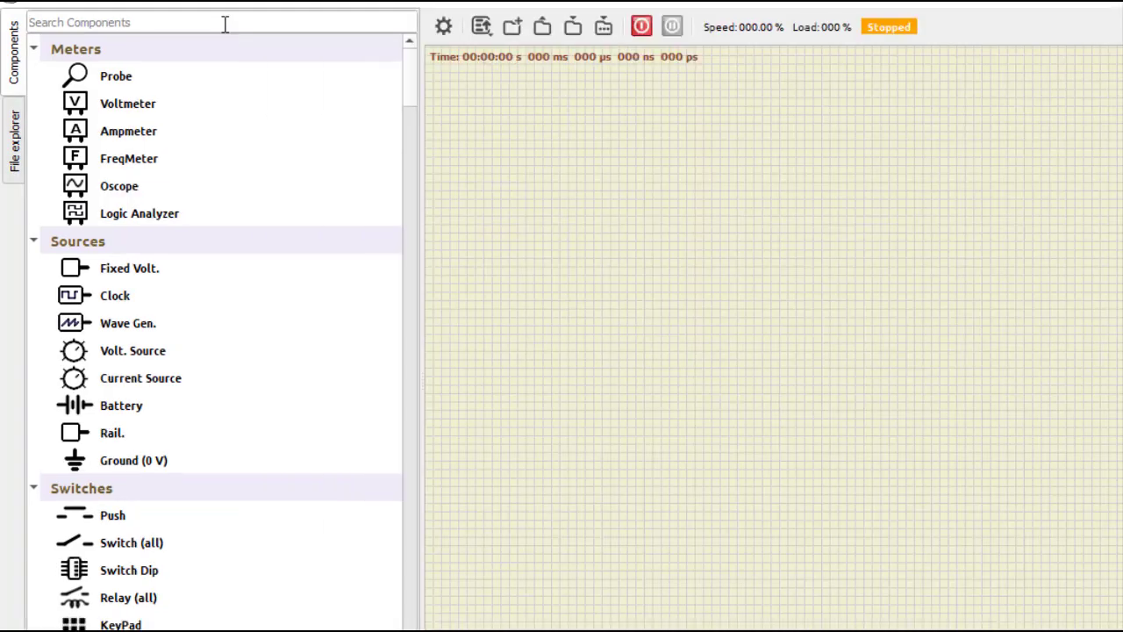
# Search the component library for "multipl" and place a 74HC151 8-line to 1-line multiplexer on the empty circuit.
pyautogui.click(224, 24)
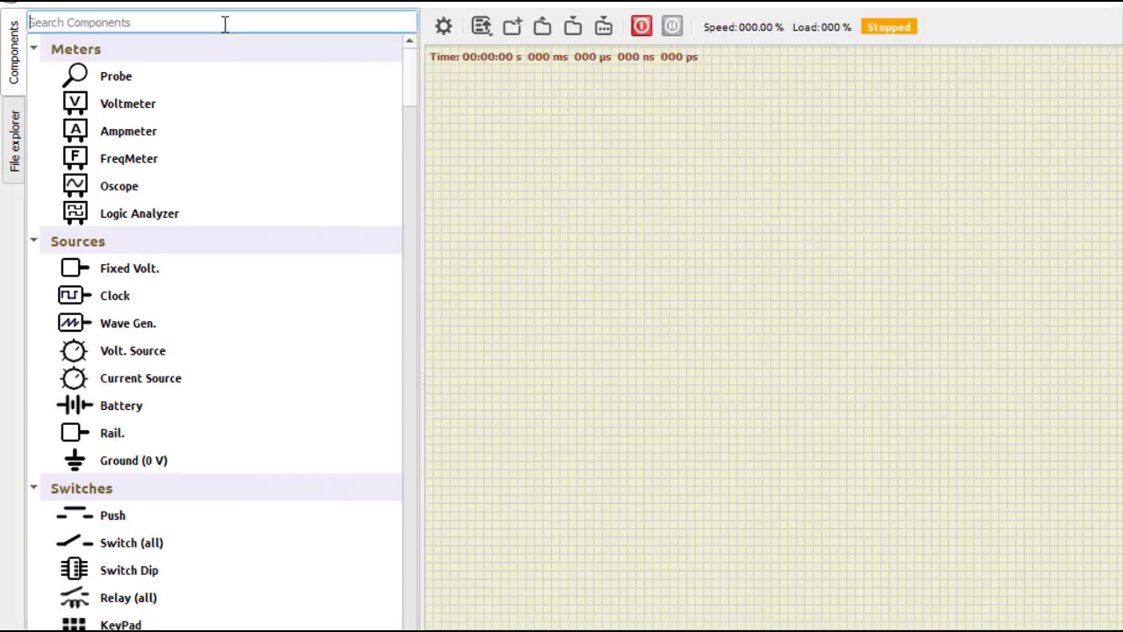
pyautogui.write('mu')
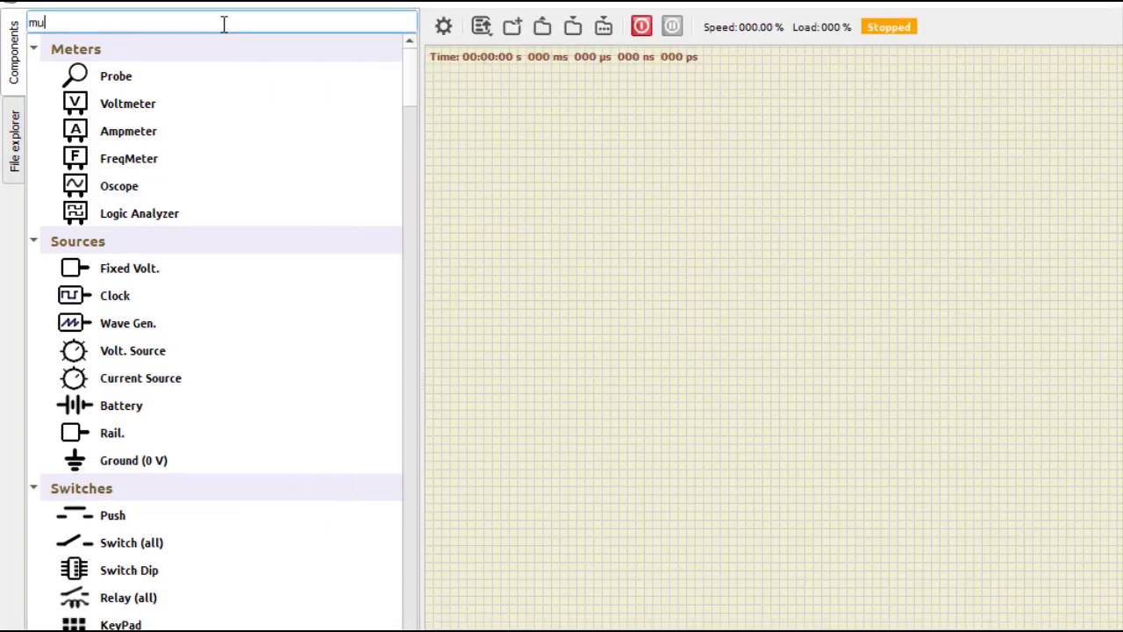
pyautogui.write('ltip')
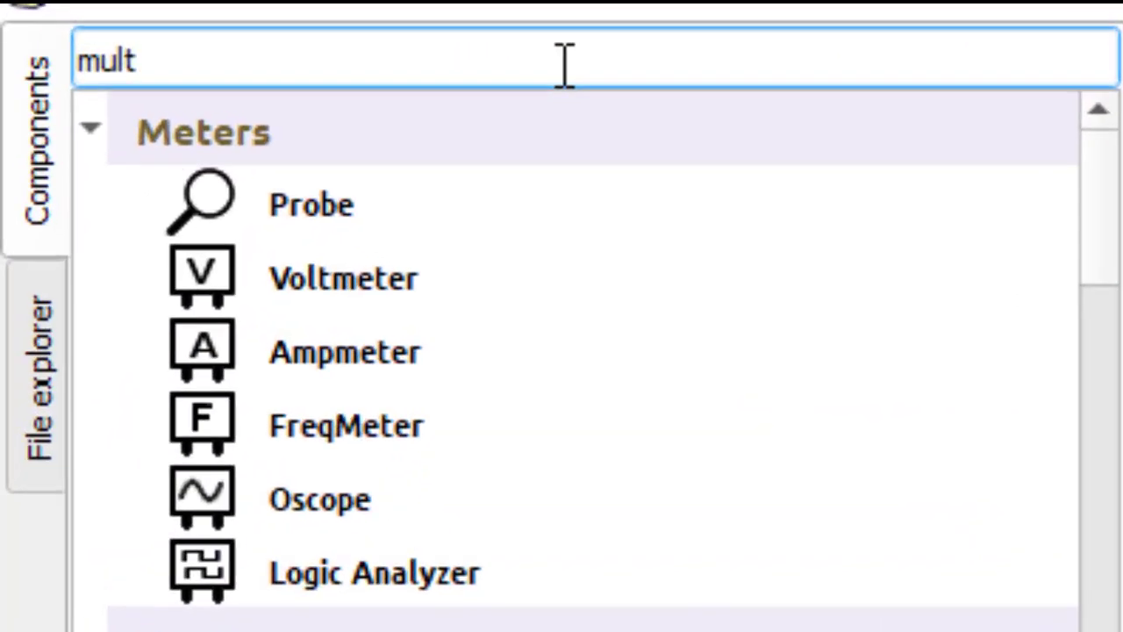
pyautogui.write('l')
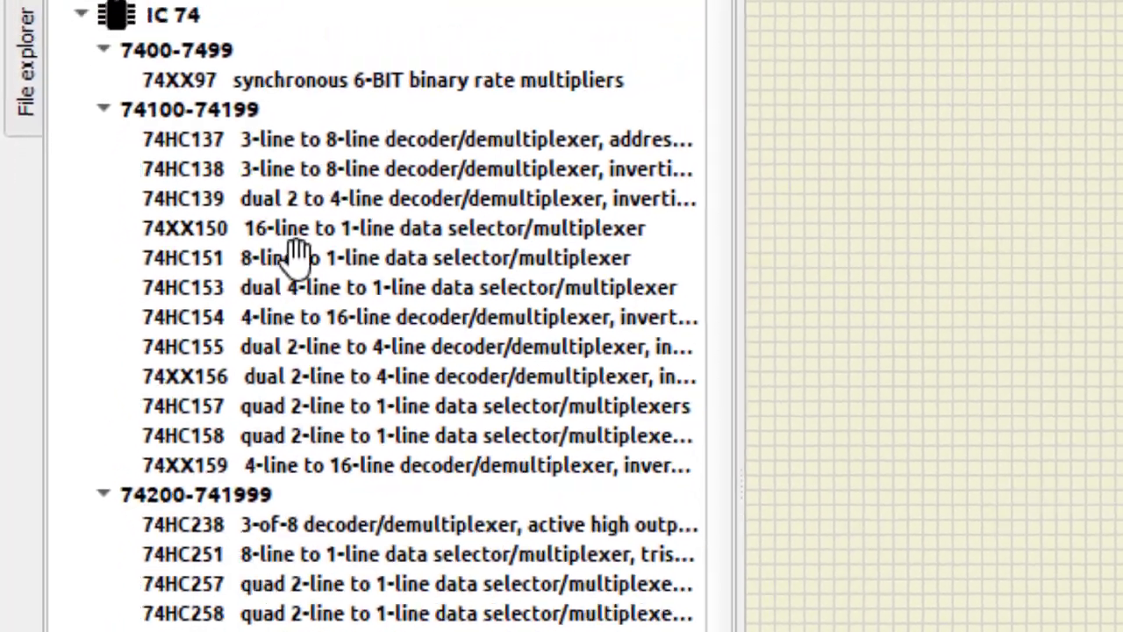
pyautogui.moveTo(298, 254); pyautogui.dragTo(842, 359)
pyautogui.scroll(3, 857, 311)
pyautogui.click(942, 362)
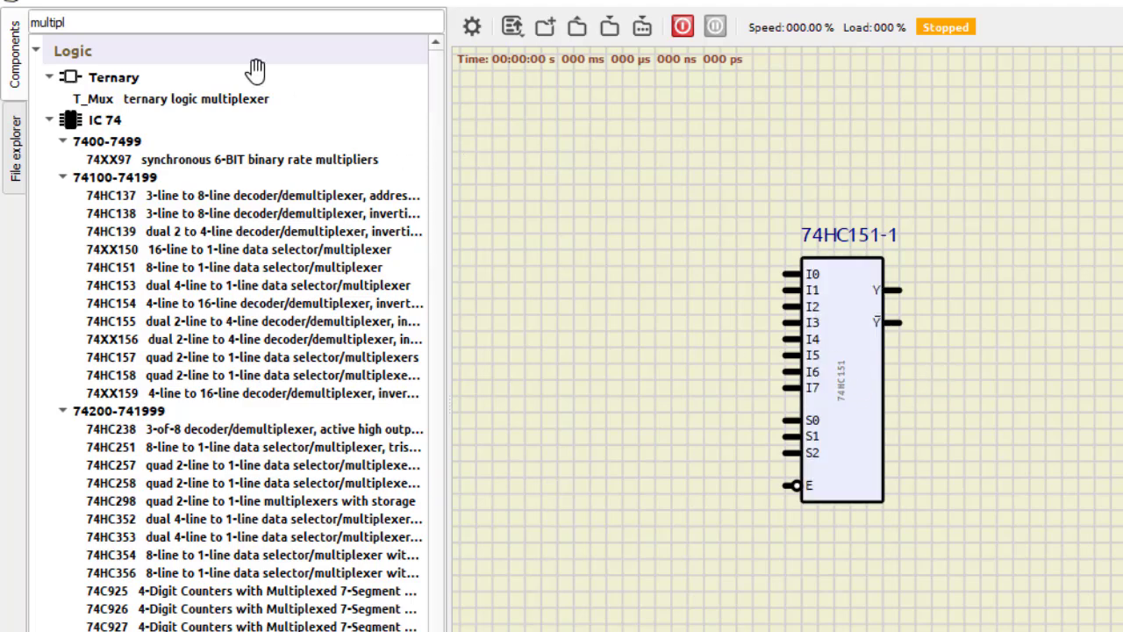
# Clear the component search and add a fixed voltage source above and to the left of the 74HC151.
pyautogui.doubleClick(168, 27)
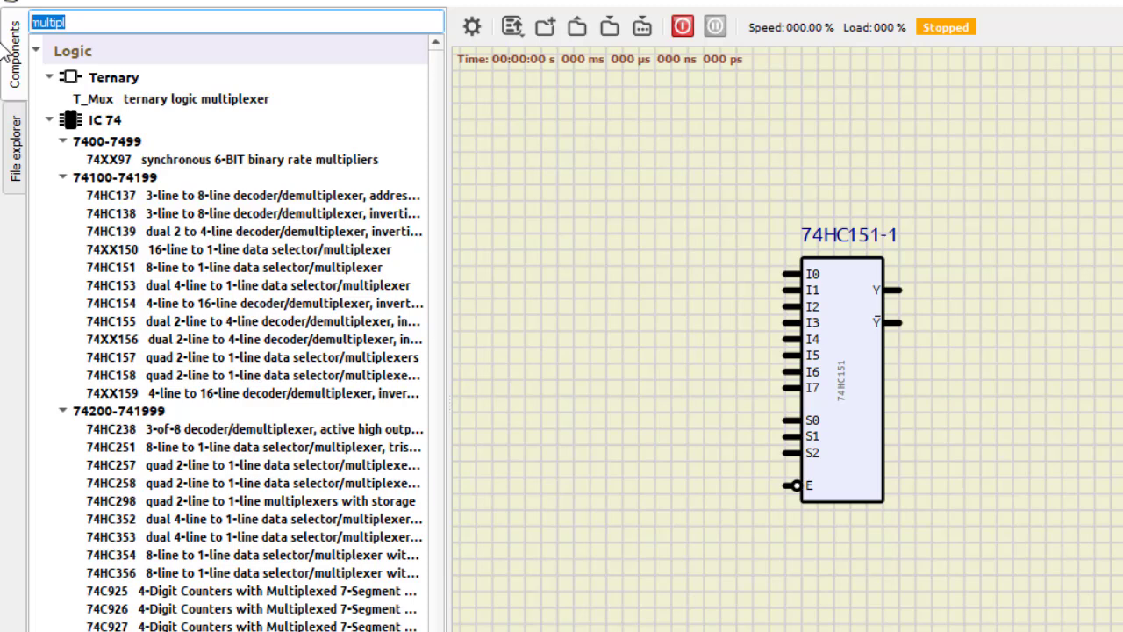
pyautogui.press('BackSpace')
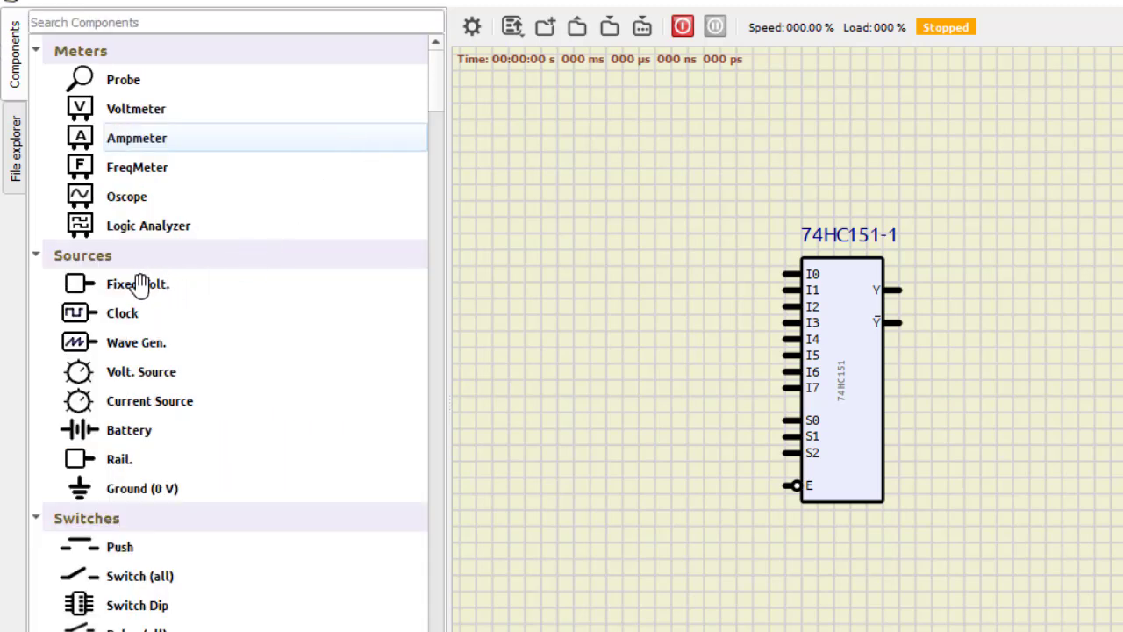
pyautogui.moveTo(140, 283); pyautogui.dragTo(600, 197)
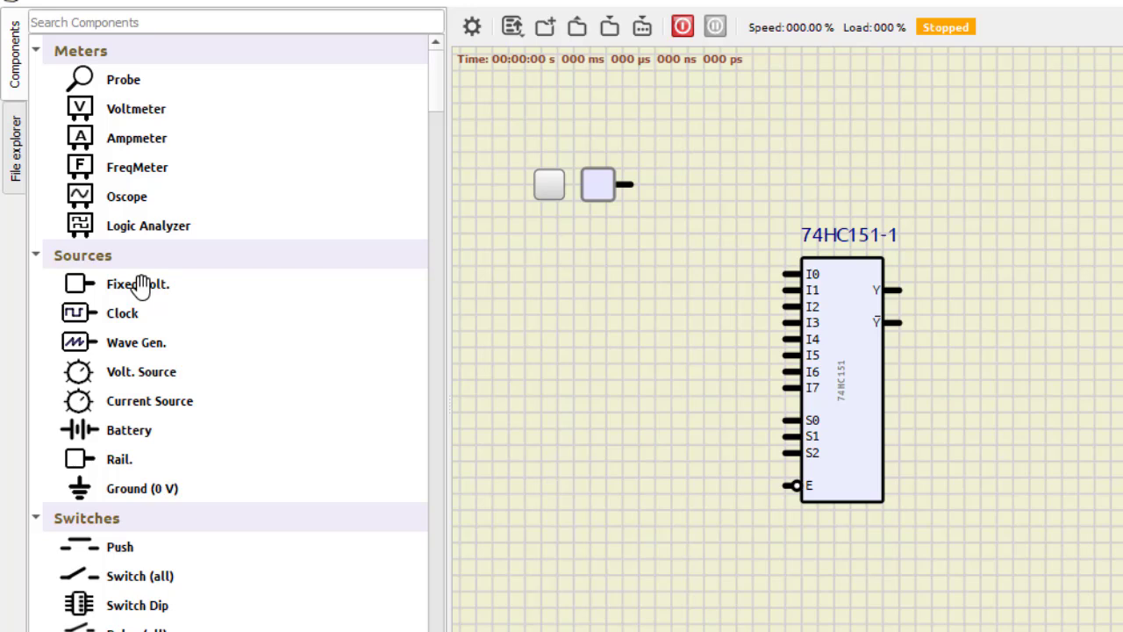
pyautogui.moveTo(598, 183); pyautogui.dragTo(571, 185)
# Add three switches in a column to the left of the 74HC151's select inputs.
pyautogui.moveTo(114, 576); pyautogui.dragTo(637, 400)
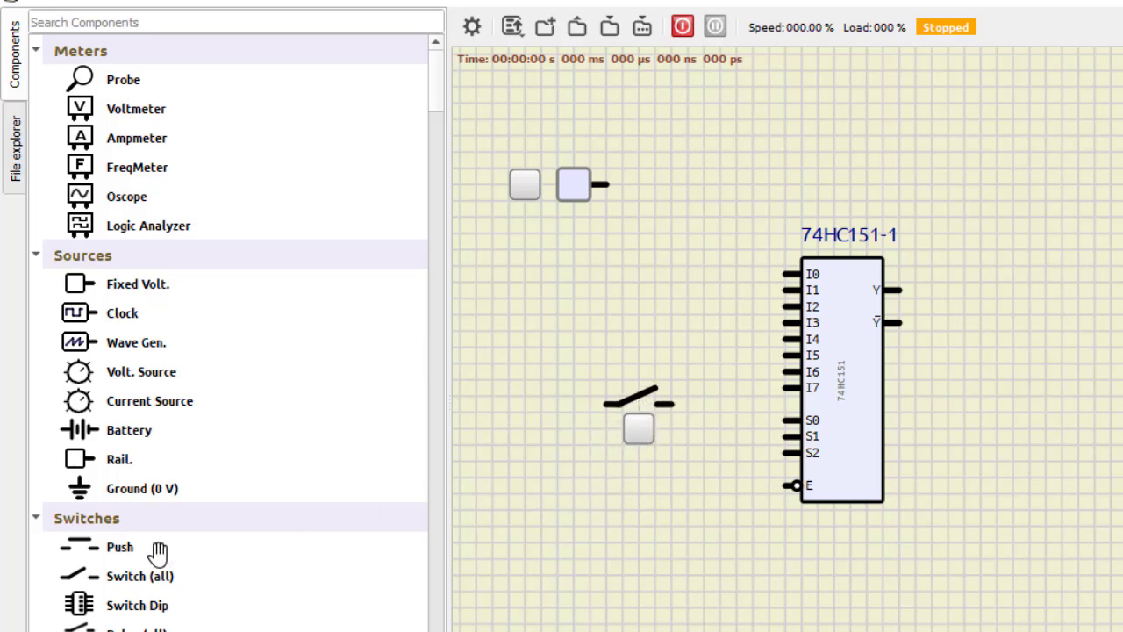
pyautogui.moveTo(130, 576); pyautogui.dragTo(642, 477)
pyautogui.moveTo(129, 575); pyautogui.dragTo(638, 556)
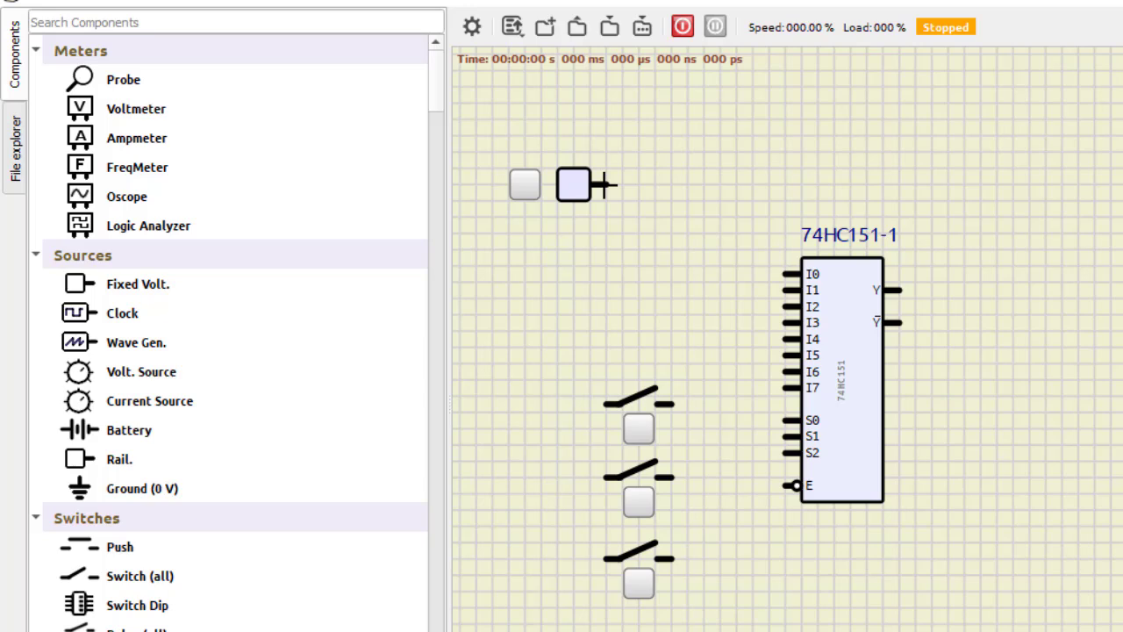
# Wire the voltage source to all three switches, and connect the switches from top to bottom to S0, S1 and S2.
pyautogui.click(649, 338)
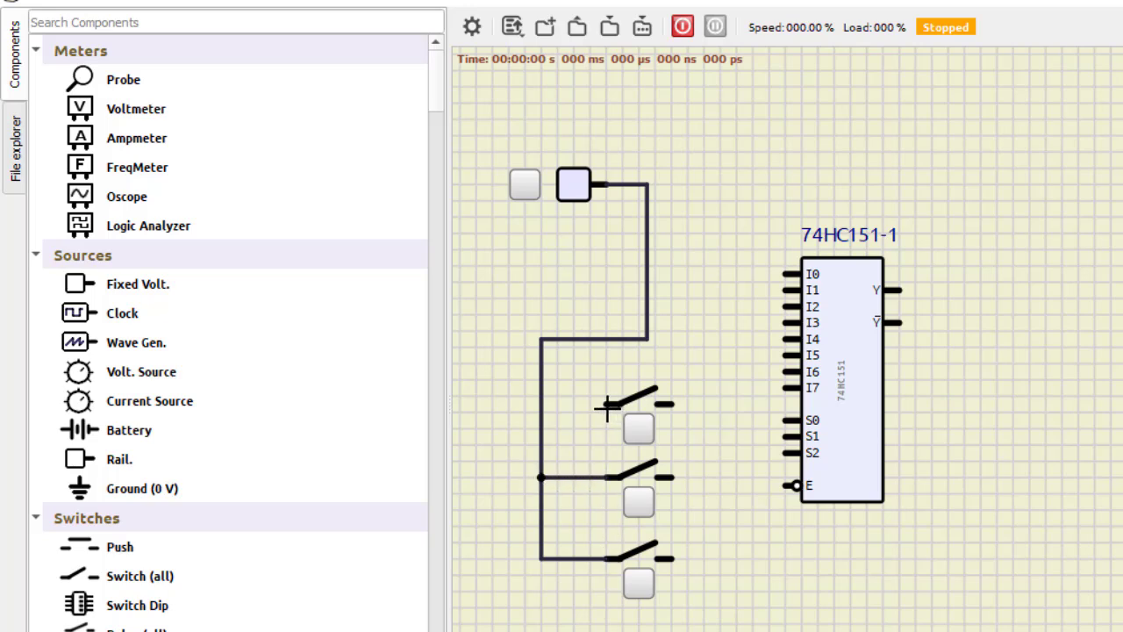
pyautogui.click(540, 404)
pyautogui.click(726, 418)
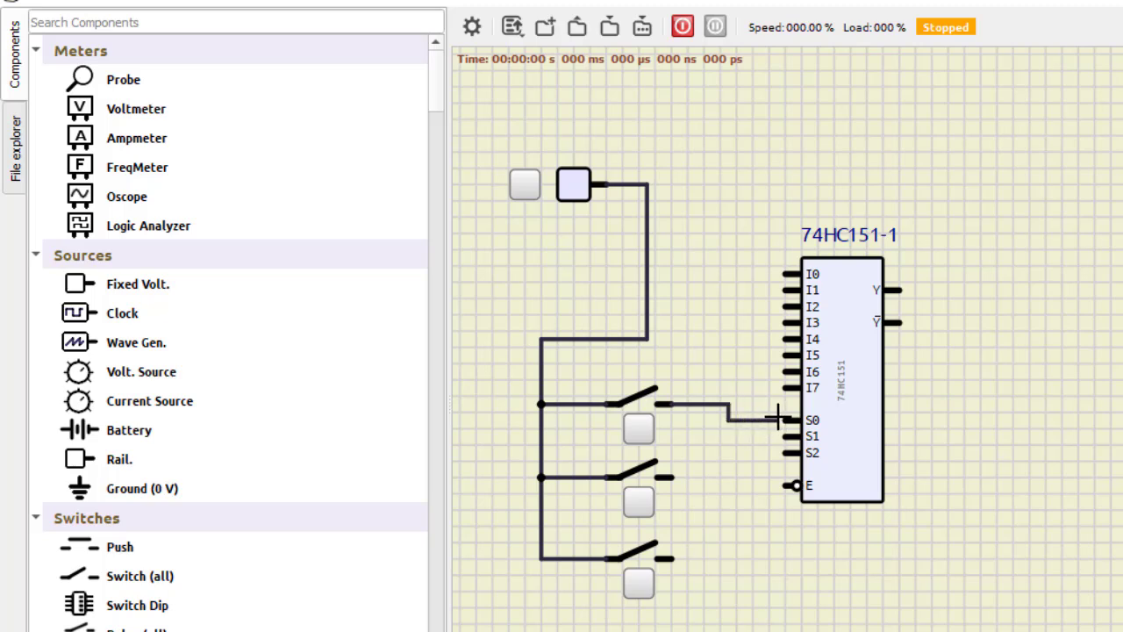
pyautogui.click(782, 420)
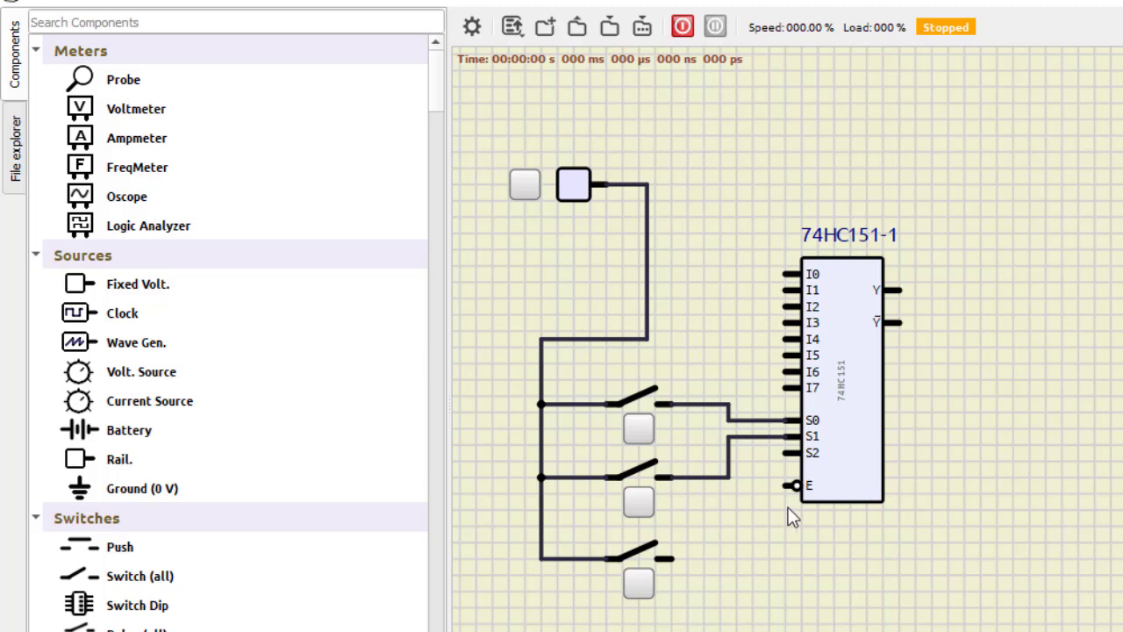
pyautogui.click(786, 453)
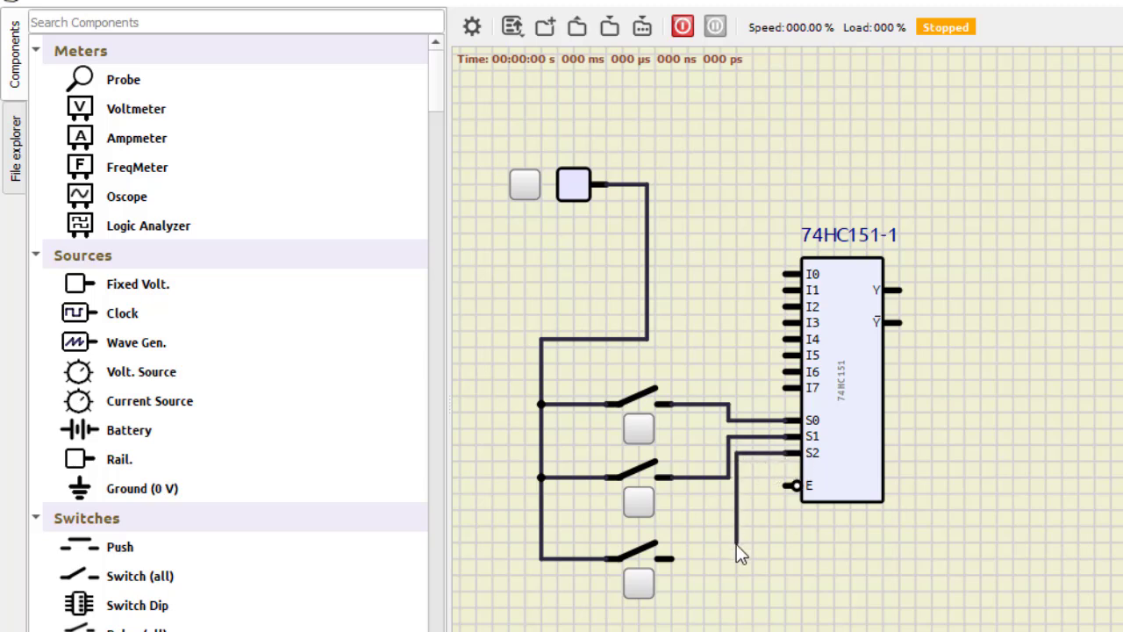
pyautogui.click(671, 558)
# Connect inputs I7, I5, I2 and I0 to the fixed voltage source and switch the source high.
pyautogui.click(787, 388)
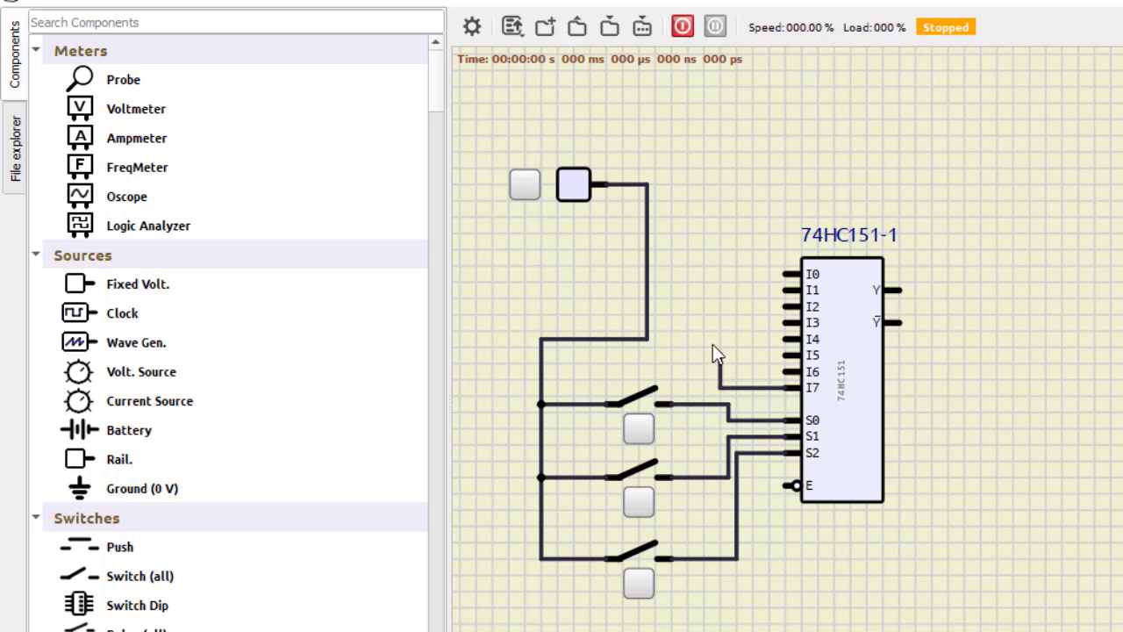
pyautogui.click(722, 186)
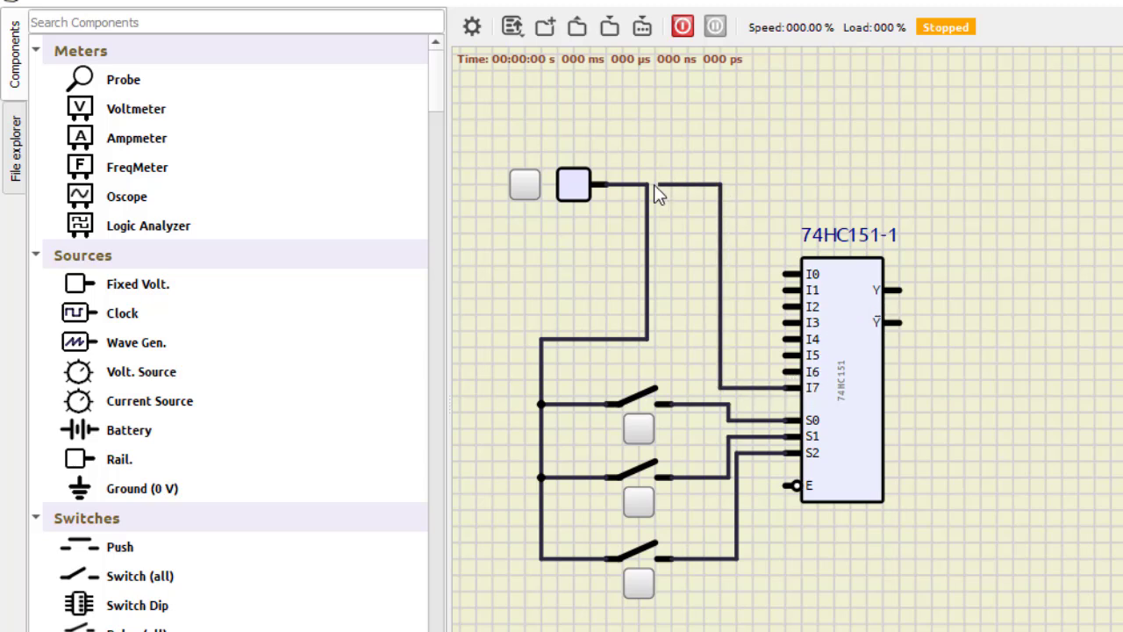
pyautogui.click(648, 184)
pyautogui.click(533, 189)
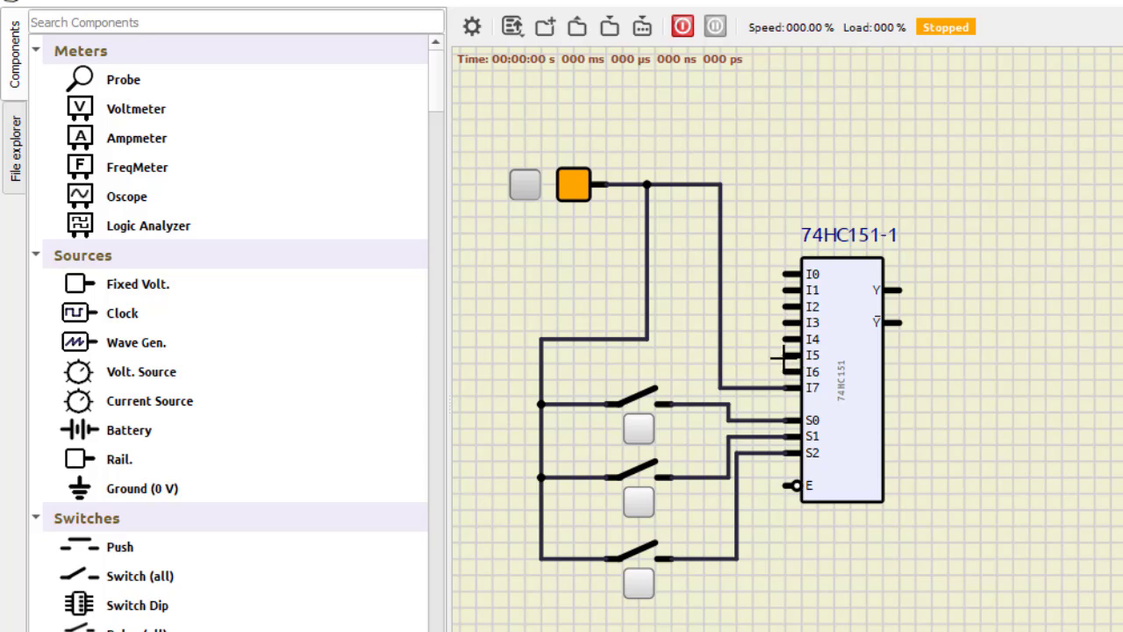
pyautogui.click(719, 354)
pyautogui.click(780, 305)
pyautogui.click(720, 307)
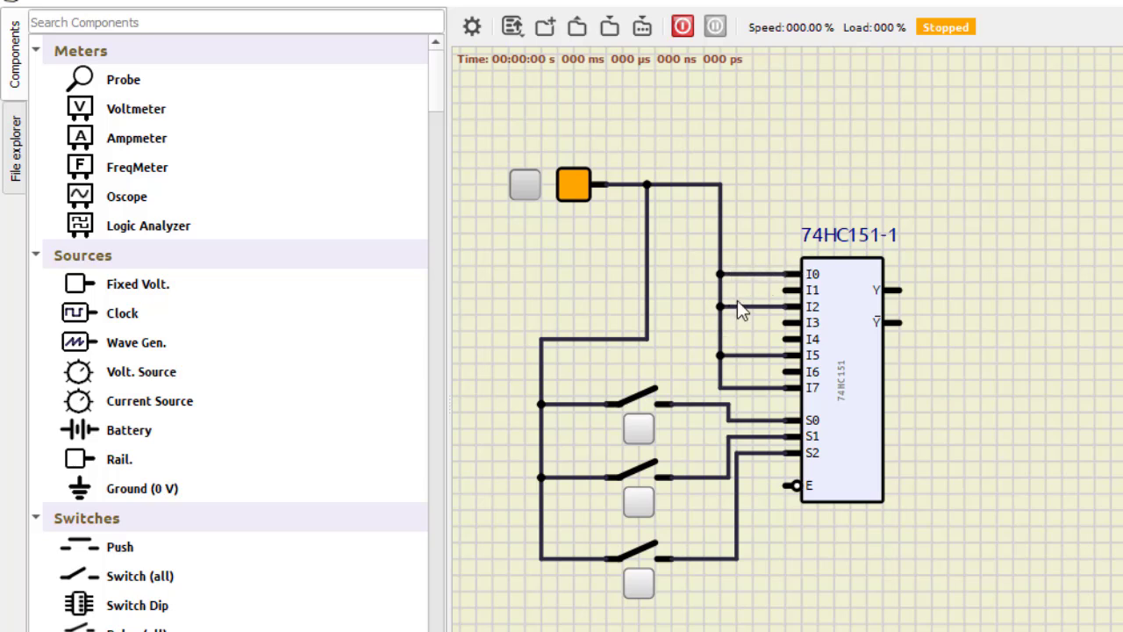
# Add a ground below the 74HC151 and wire inputs I1, I3, I4, I6 and enable E to it.
pyautogui.moveTo(136, 494); pyautogui.dragTo(765, 593)
pyautogui.moveTo(763, 549)
pyautogui.mouseDown()
pyautogui.moveTo(762, 298)
pyautogui.moveTo(786, 289)
pyautogui.moveTo(762, 322)
pyautogui.mouseUp()
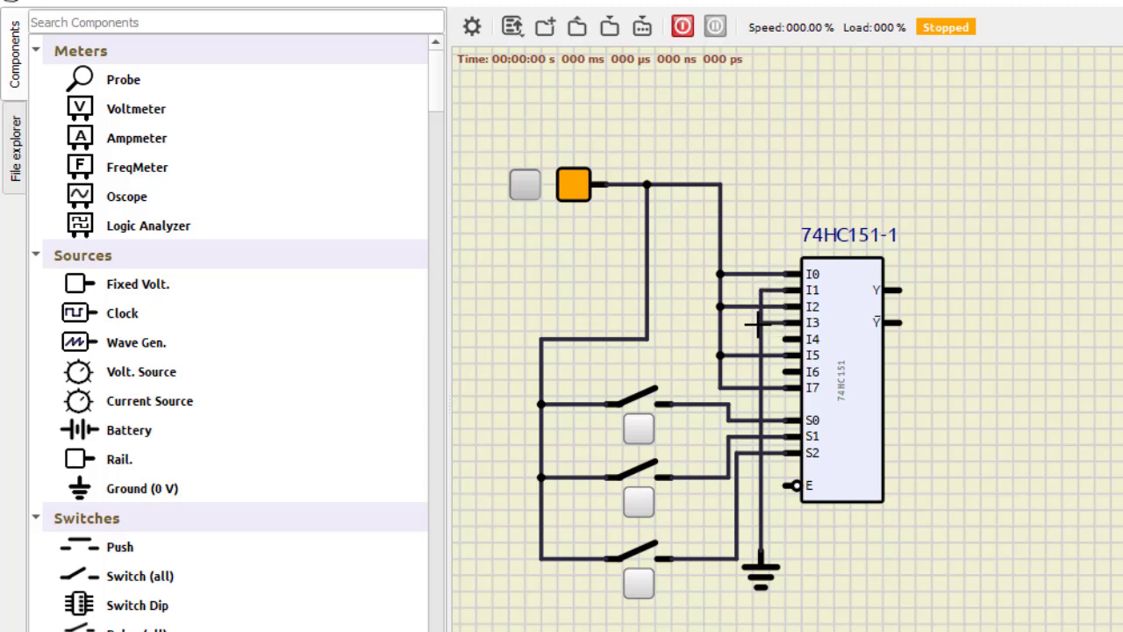
pyautogui.click(761, 337)
pyautogui.click(786, 372)
pyautogui.click(761, 373)
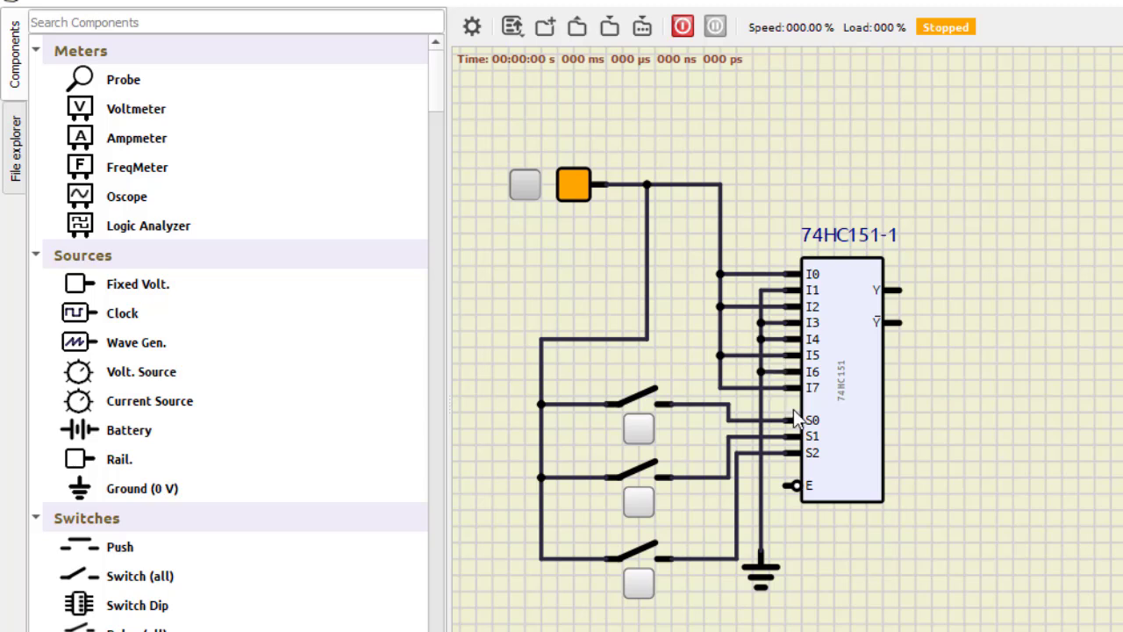
pyautogui.click(793, 486)
pyautogui.click(761, 486)
# Add a probe connected to output Y of the 74HC151 and start the simulation.
pyautogui.moveTo(124, 81)
pyautogui.mouseDown()
pyautogui.moveTo(948, 276)
pyautogui.moveTo(1031, 272)
pyautogui.moveTo(950, 299)
pyautogui.moveTo(901, 293)
pyautogui.mouseUp()
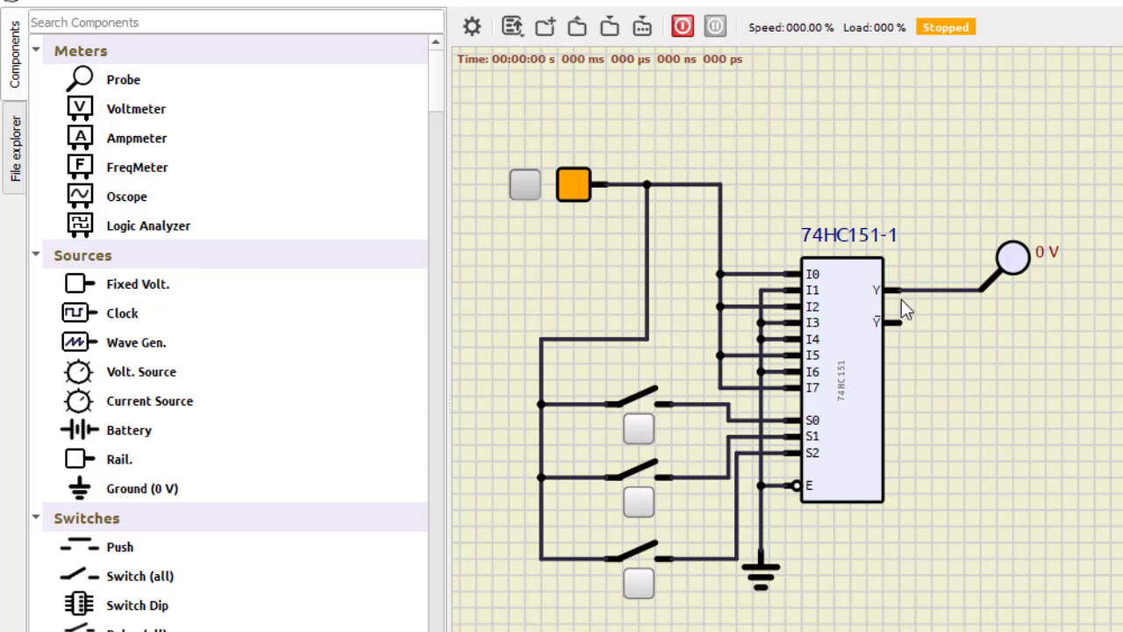
pyautogui.click(684, 27)
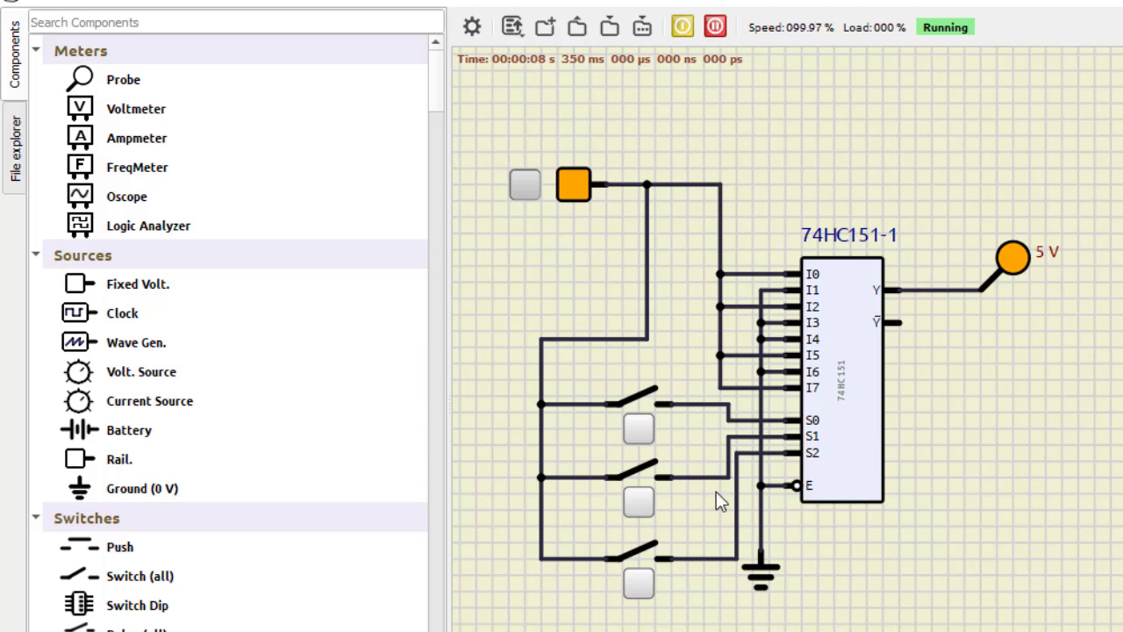
# Test the multiplexer's selection by closing and reopening the S0 switch, closing S1, and closing S0 and S2 as well.
pyautogui.click(639, 429)
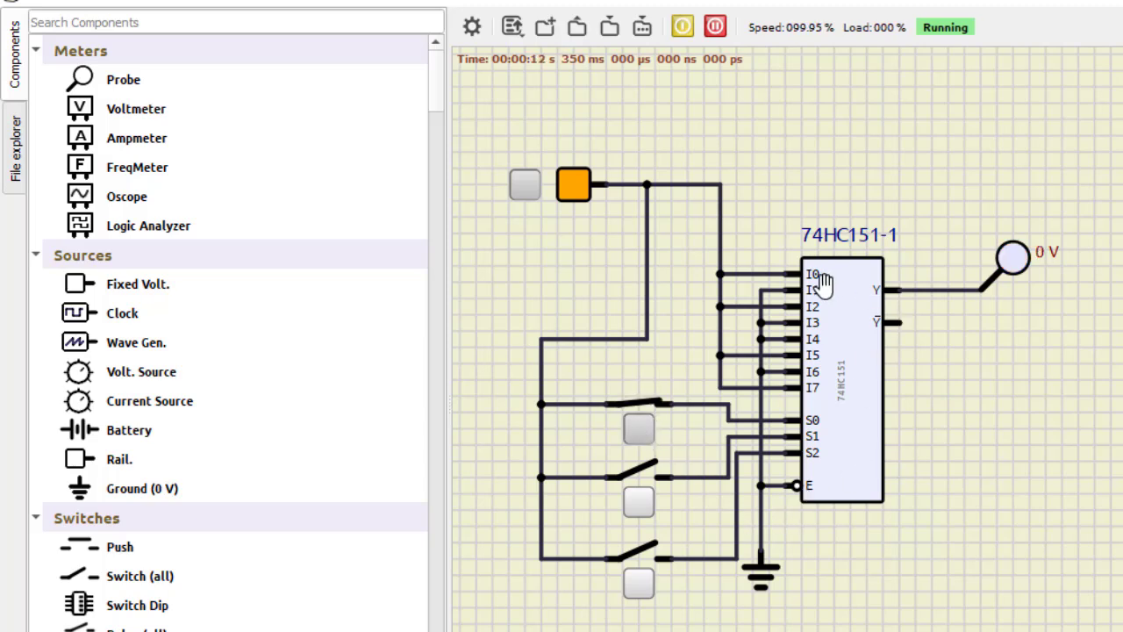
pyautogui.click(645, 402)
pyautogui.click(650, 430)
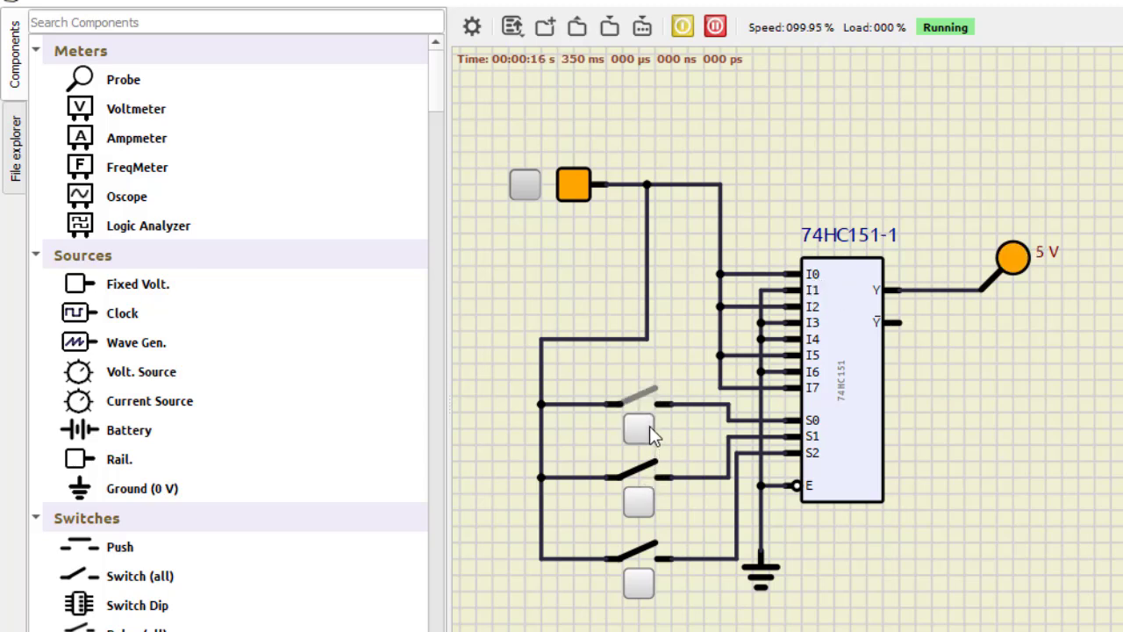
pyautogui.click(638, 502)
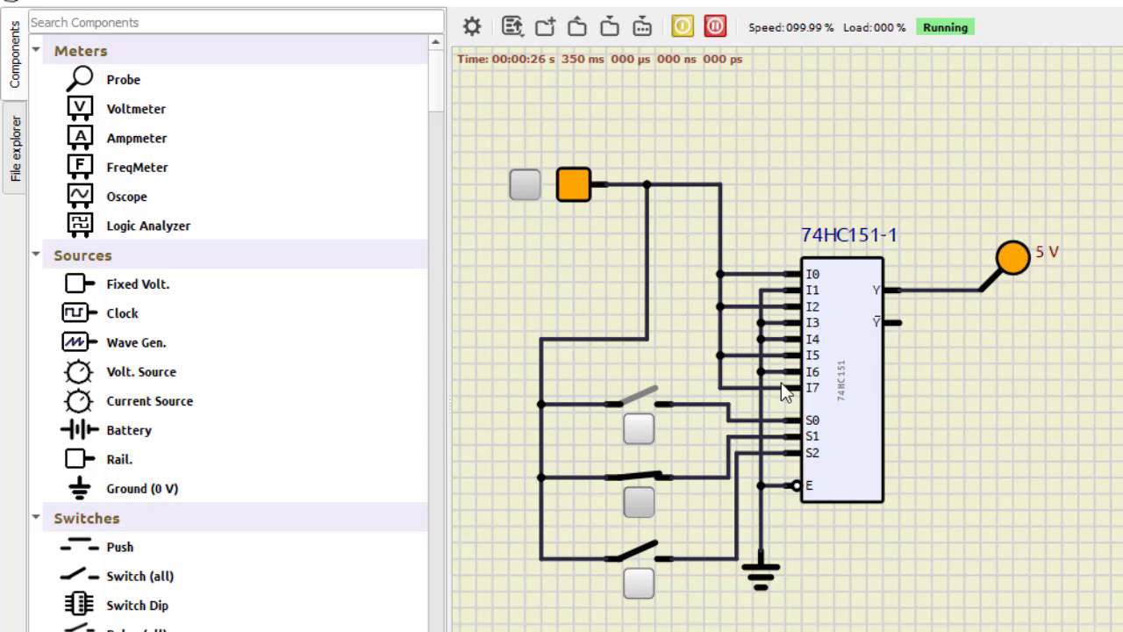
pyautogui.click(646, 429)
pyautogui.click(639, 585)
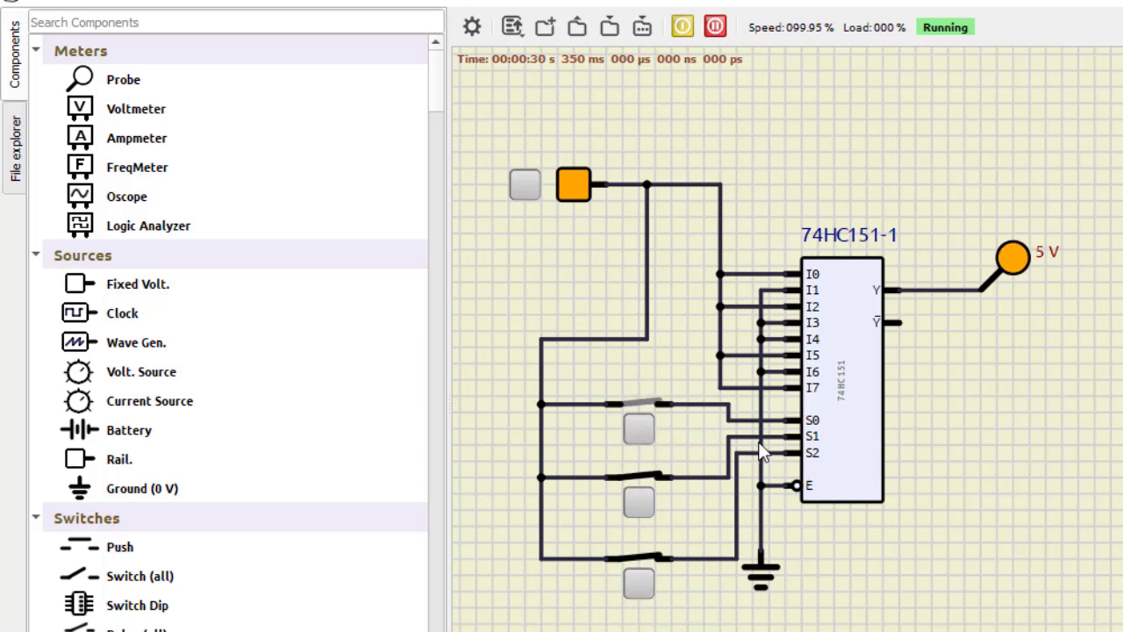
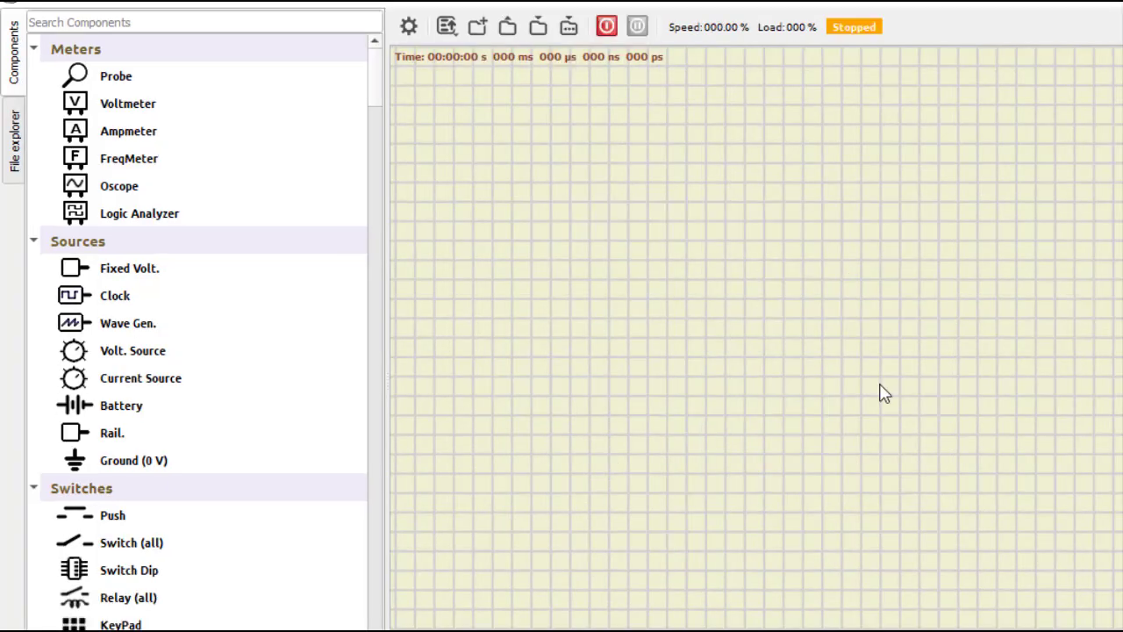
# Search the components for "demul" and place a 74HC238 demultiplexer in the middle of the empty workspace.
pyautogui.click(254, 23)
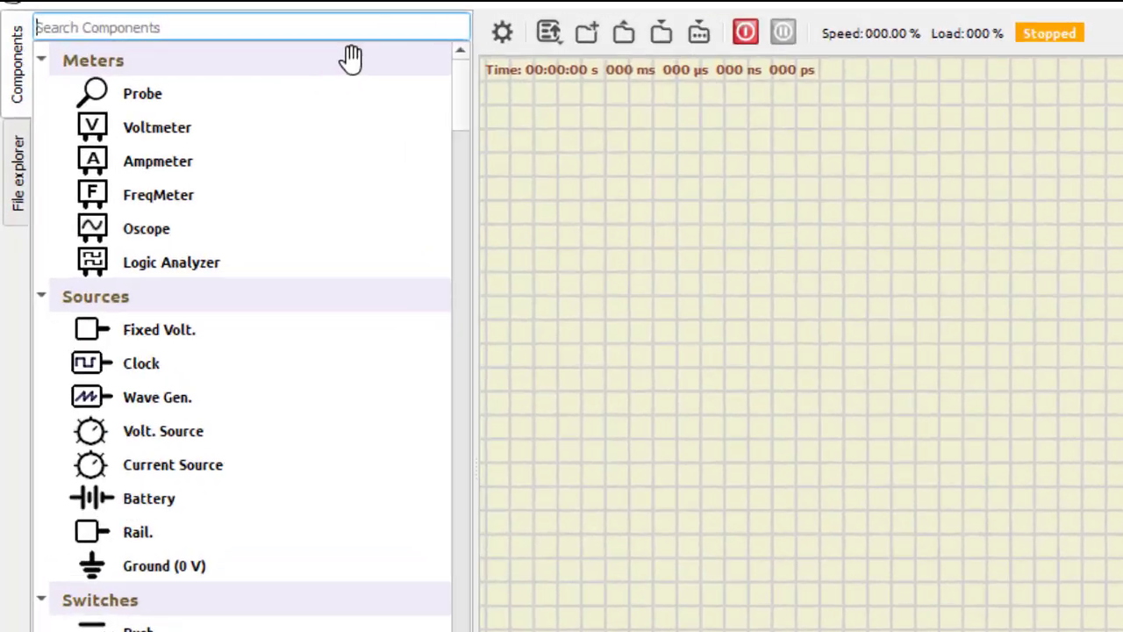
pyautogui.write('dem')
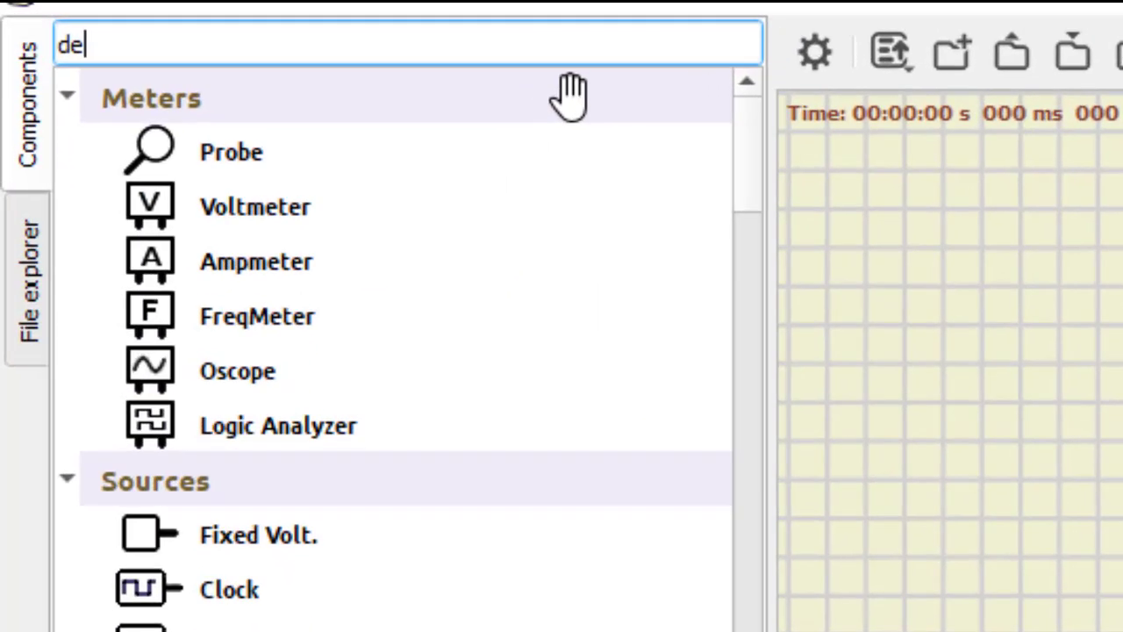
pyautogui.write('u')
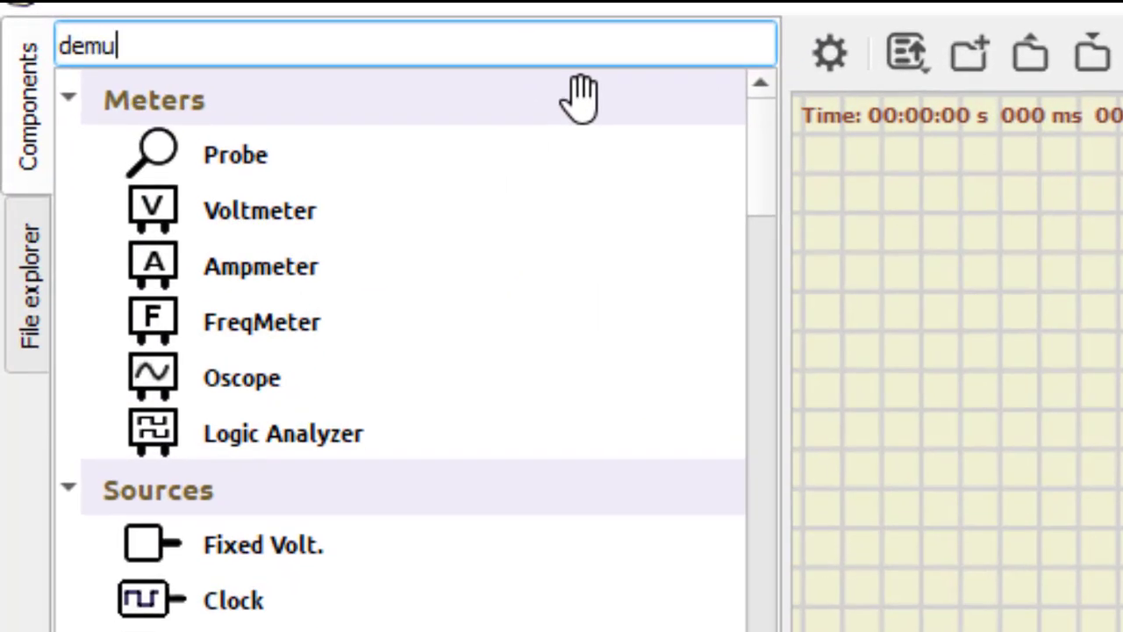
pyautogui.write('l')
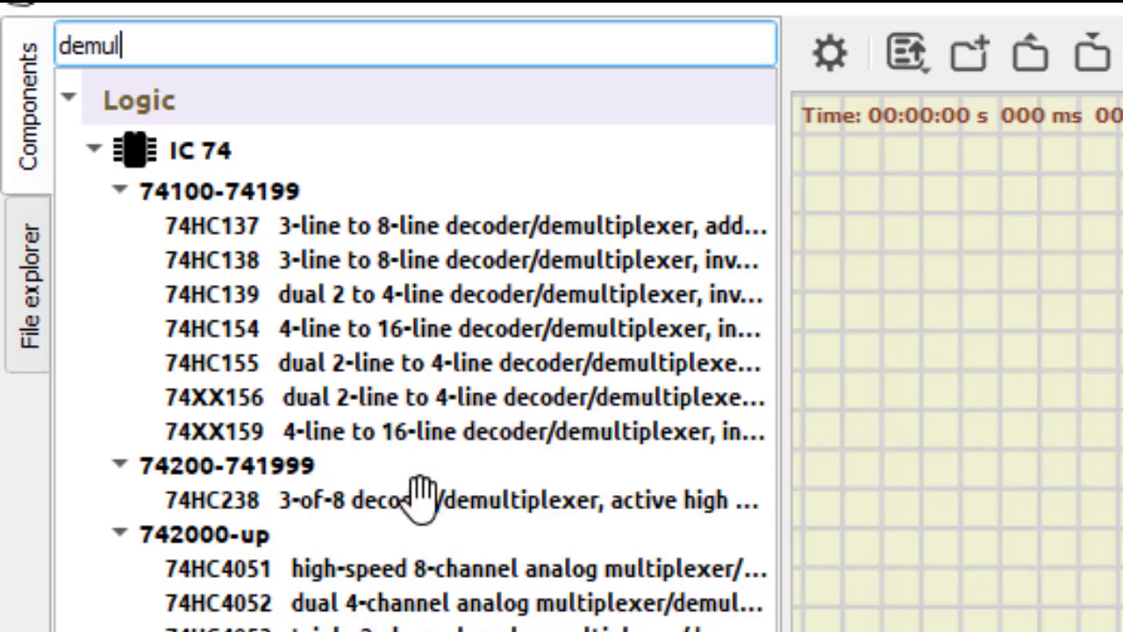
pyautogui.moveTo(421, 498); pyautogui.dragTo(1122, 509)
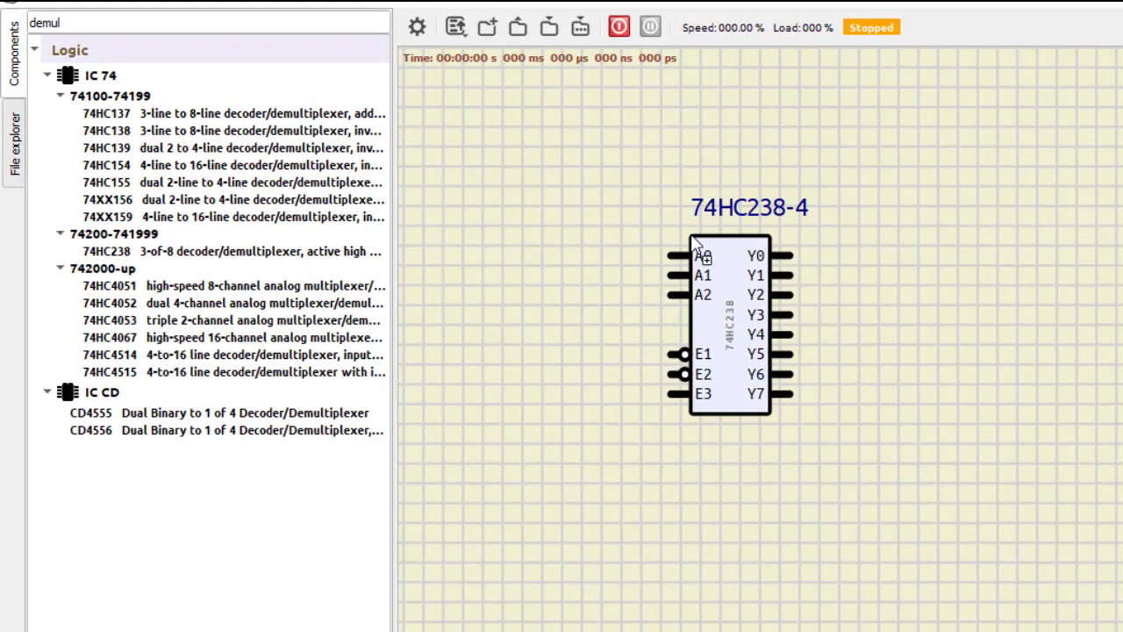
pyautogui.moveTo(723, 322); pyautogui.dragTo(752, 324)
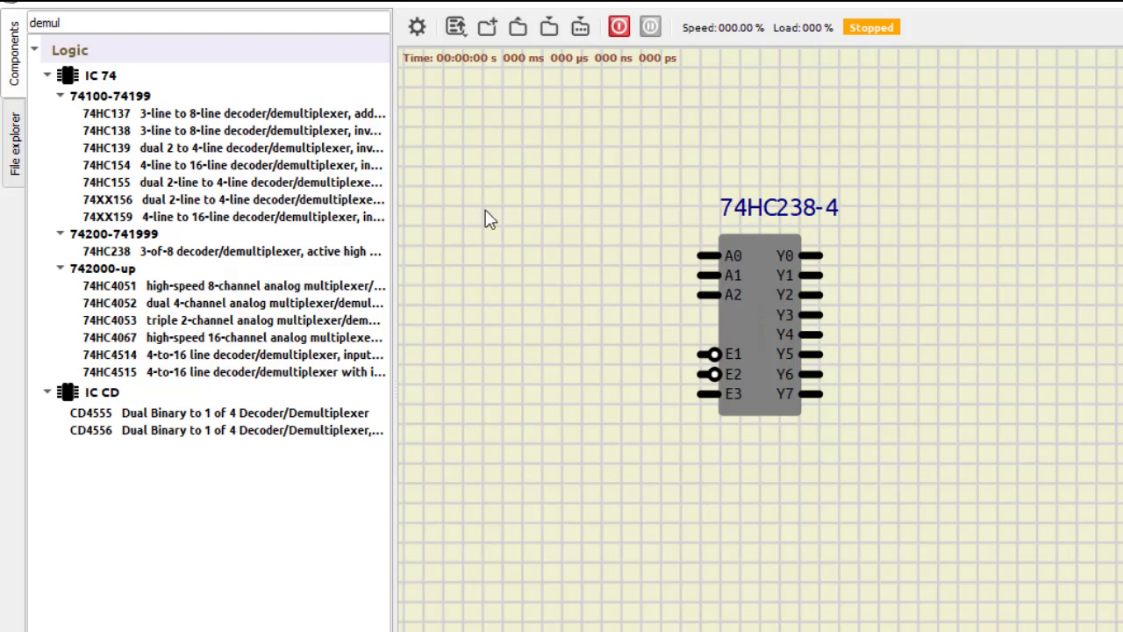
# Clear the component search, then place a fixed voltage source and three stacked switches beside the 74HC238, with the uppermost switch closed.
pyautogui.click(96, 20)
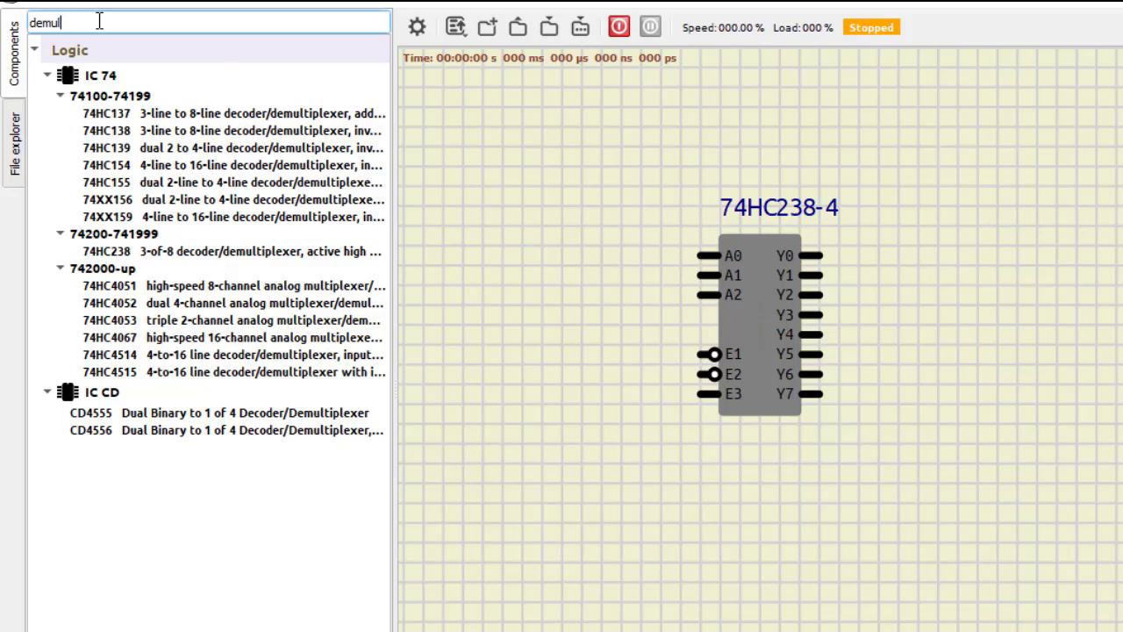
pyautogui.hotkey('ctrl', 'a')
pyautogui.press('BackSpace')
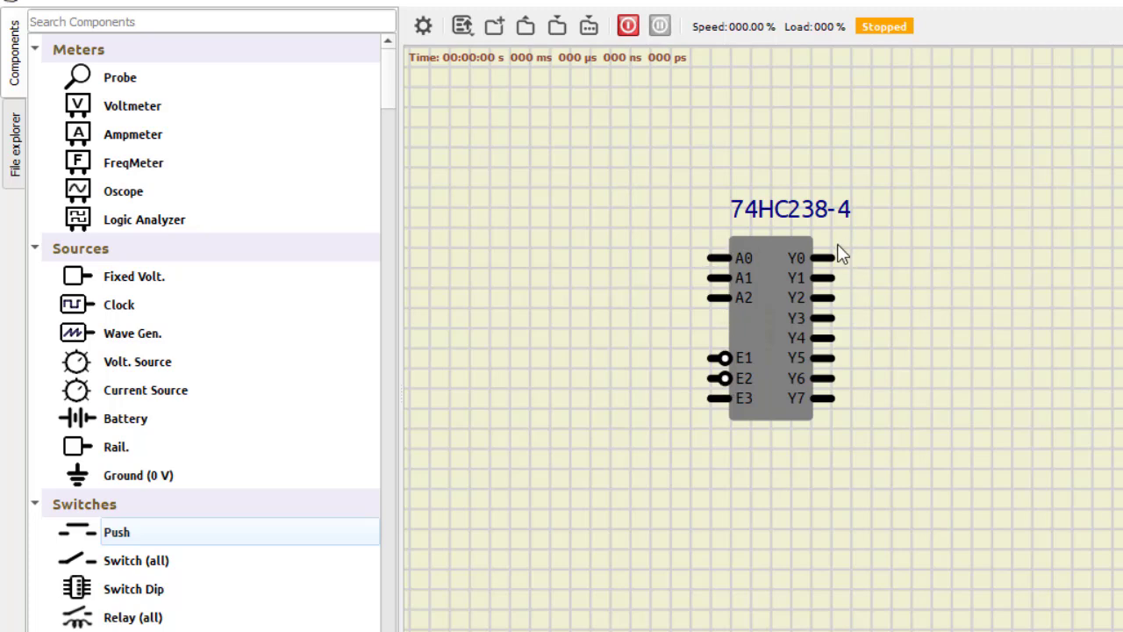
pyautogui.moveTo(114, 279); pyautogui.dragTo(521, 488)
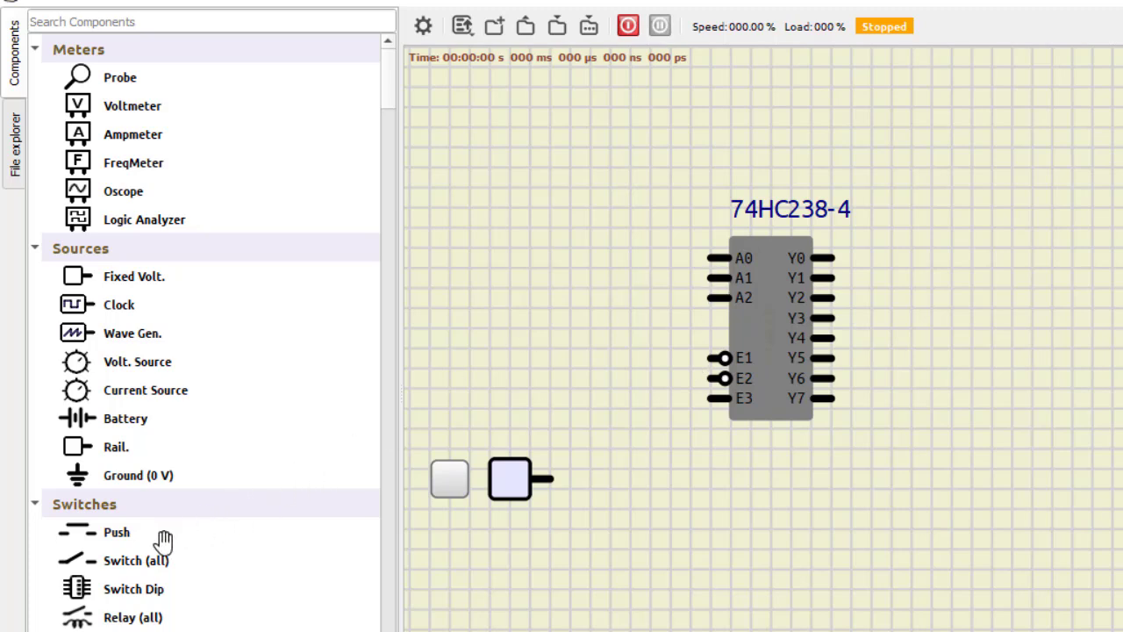
pyautogui.moveTo(130, 562); pyautogui.dragTo(619, 209)
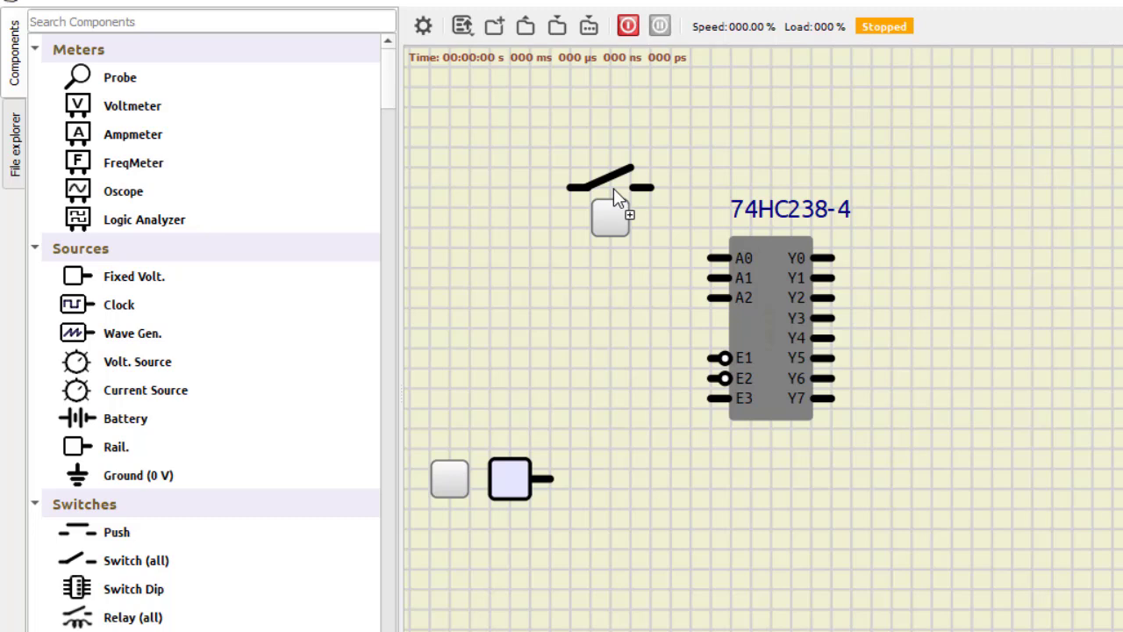
pyautogui.click(617, 211)
pyautogui.moveTo(624, 180); pyautogui.dragTo(626, 160)
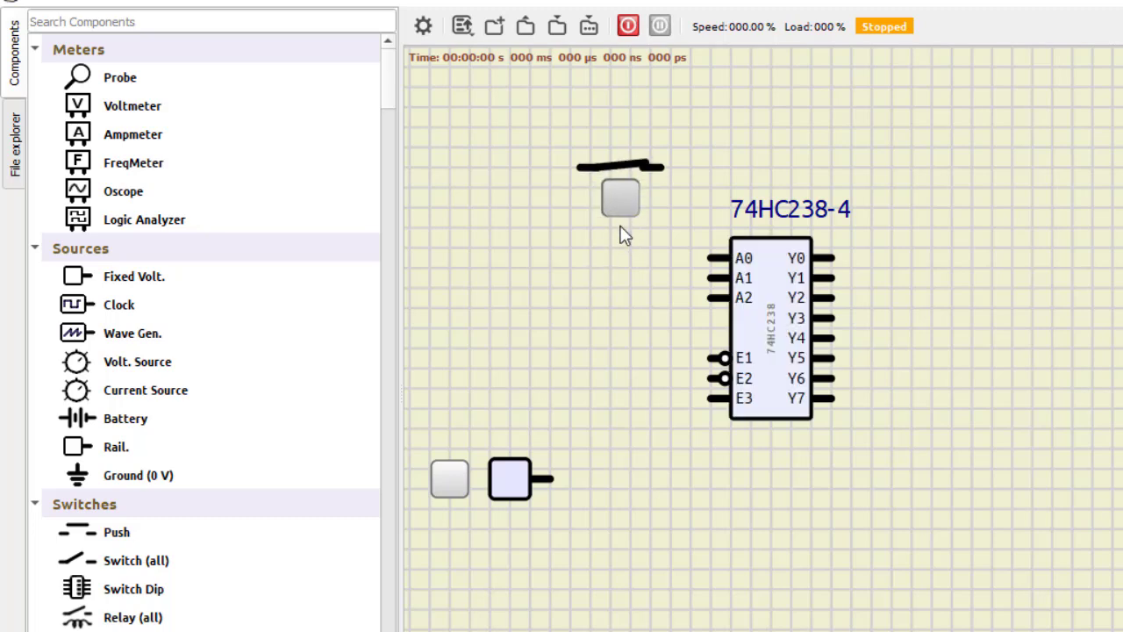
pyautogui.moveTo(122, 555); pyautogui.dragTo(622, 272)
pyautogui.moveTo(143, 557); pyautogui.dragTo(627, 343)
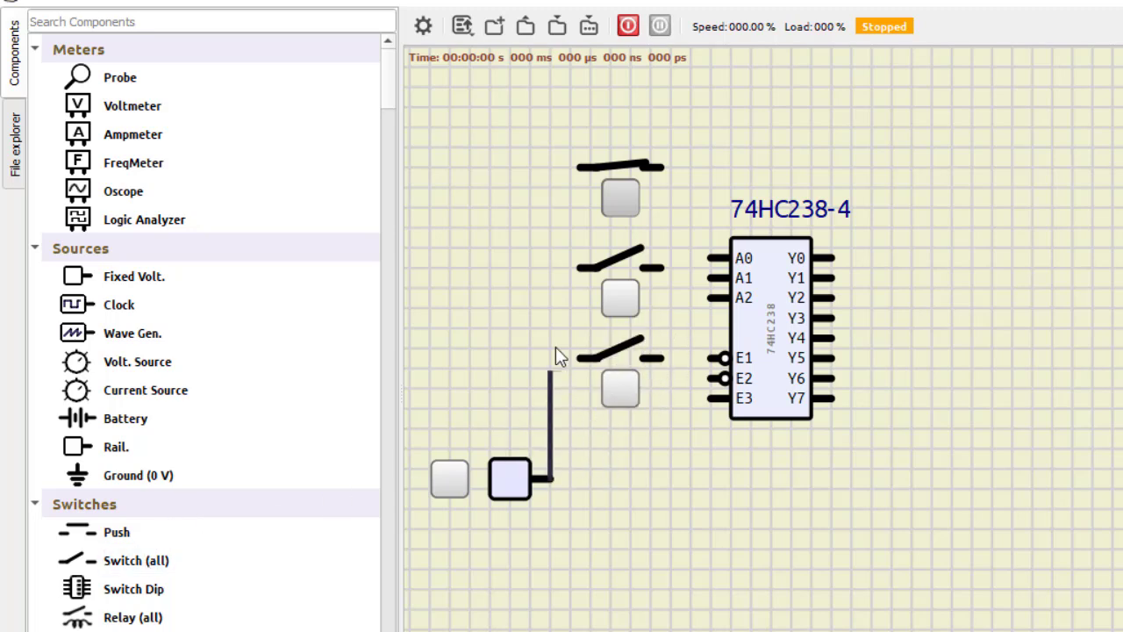
# Wire the fixed voltage source to the input terminals of all three switches through a common line.
pyautogui.click(579, 166)
pyautogui.doubleClick(581, 168)
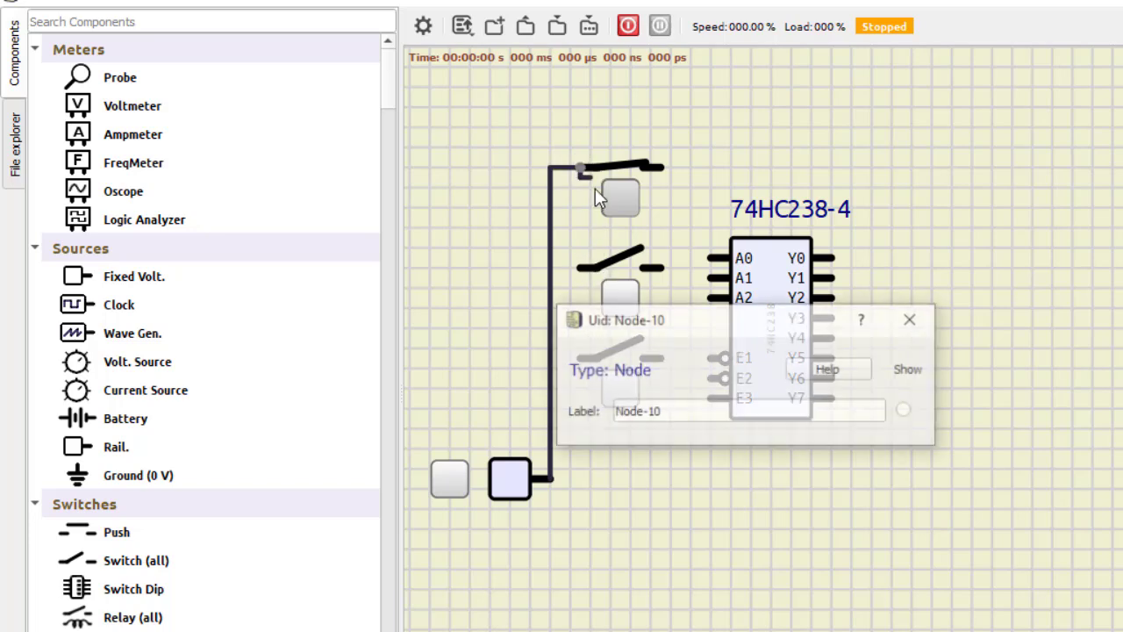
pyautogui.rightClick(603, 161)
pyautogui.click(838, 132)
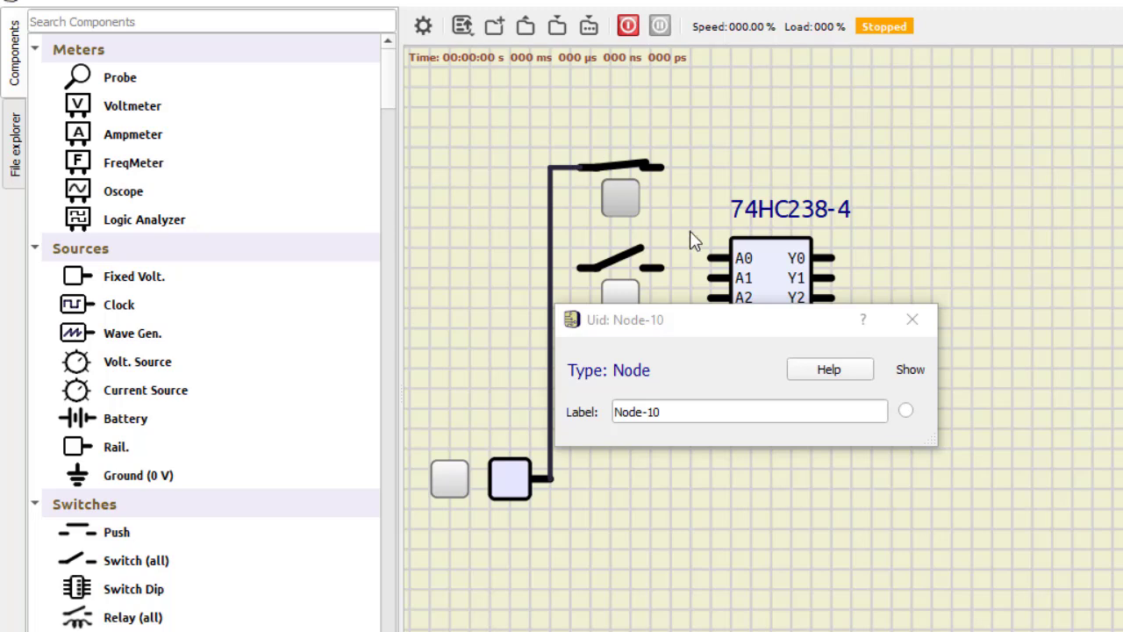
pyautogui.click(913, 319)
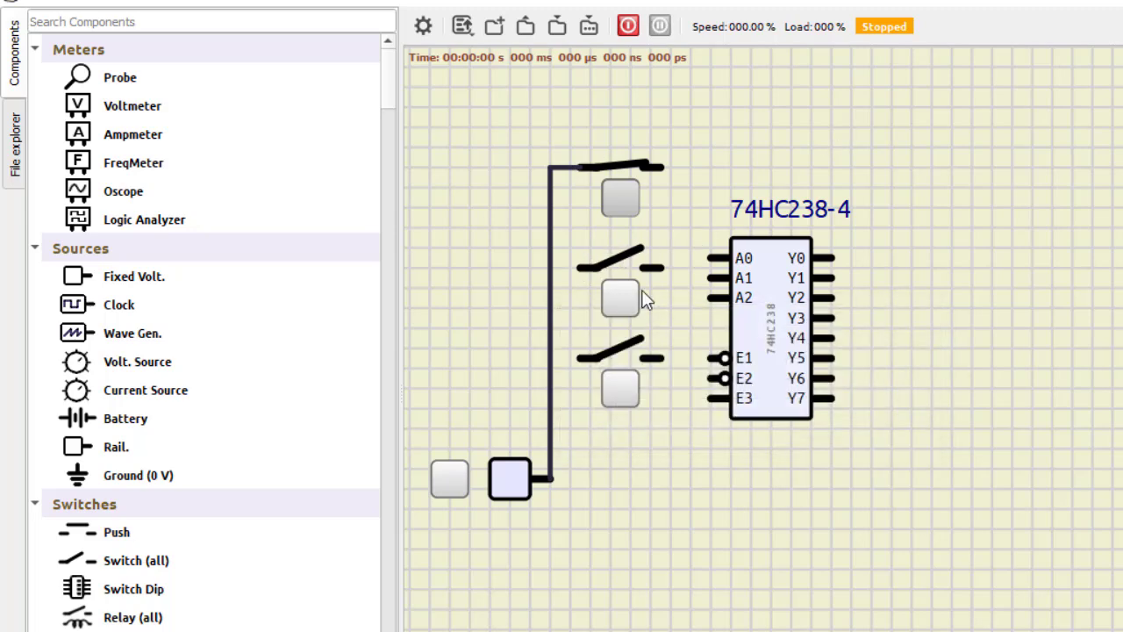
pyautogui.moveTo(580, 269); pyautogui.dragTo(549, 268)
pyautogui.moveTo(579, 356); pyautogui.dragTo(550, 358)
# Wire the three switch outputs to A0, A1 and A2 of the 74HC238 in order, moving the chip slightly away from the switches.
pyautogui.moveTo(664, 163)
pyautogui.mouseDown()
pyautogui.moveTo(698, 230)
pyautogui.moveTo(715, 194)
pyautogui.moveTo(707, 174)
pyautogui.moveTo(711, 258)
pyautogui.mouseUp()
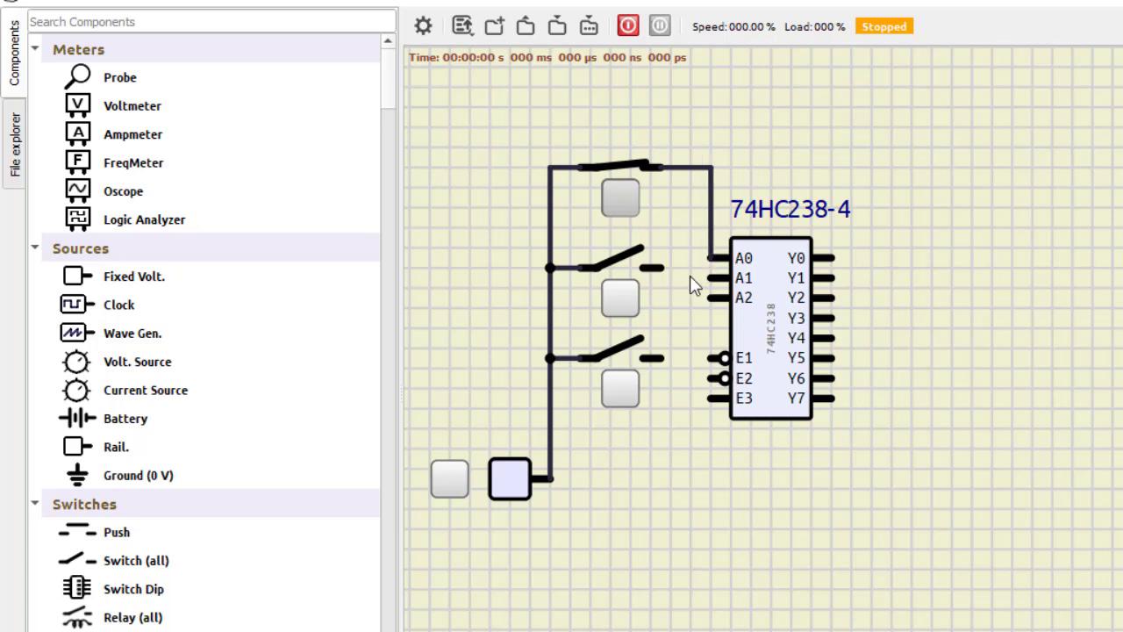
pyautogui.moveTo(687, 281); pyautogui.dragTo(711, 283)
pyautogui.rightClick(774, 327)
pyautogui.click(886, 303)
pyautogui.moveTo(782, 290); pyautogui.dragTo(814, 289)
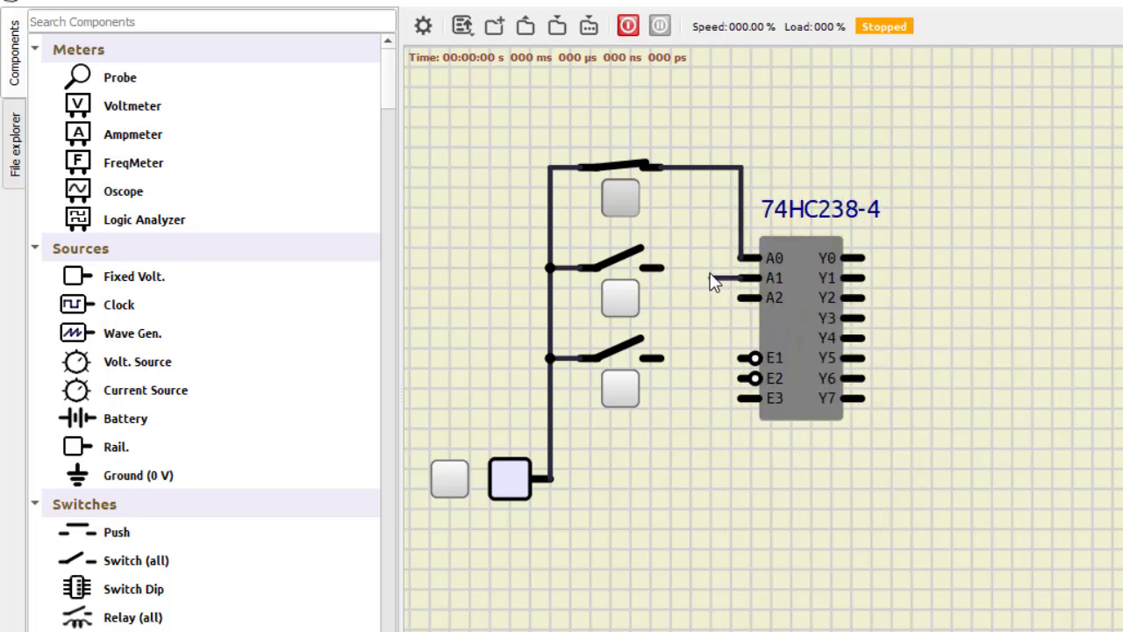
pyautogui.click(687, 290)
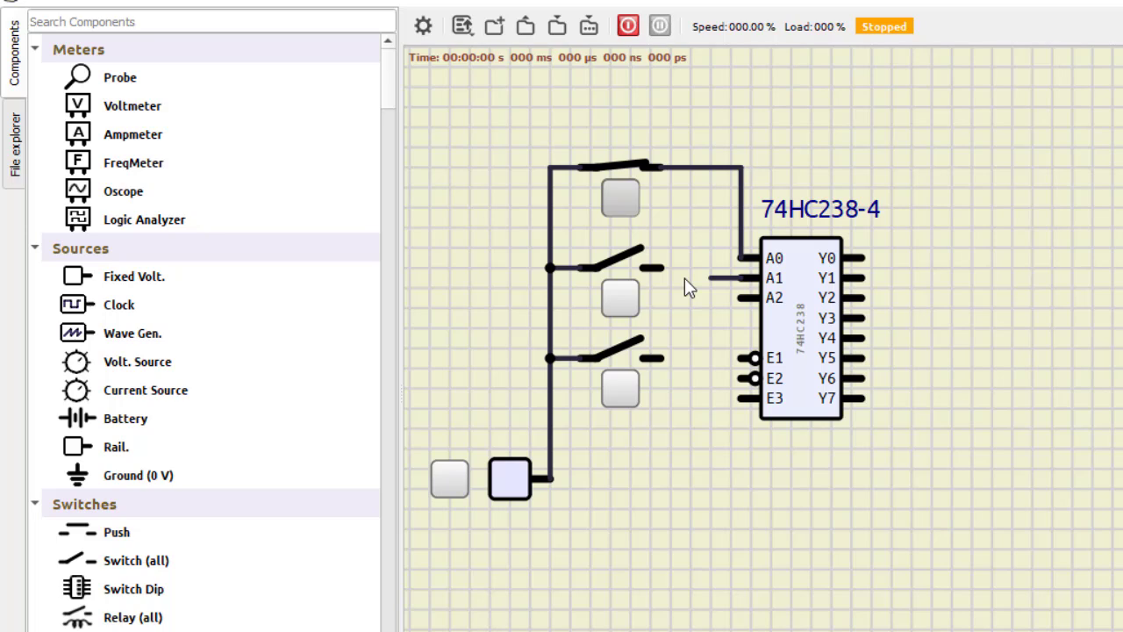
pyautogui.click(658, 267)
pyautogui.click(710, 279)
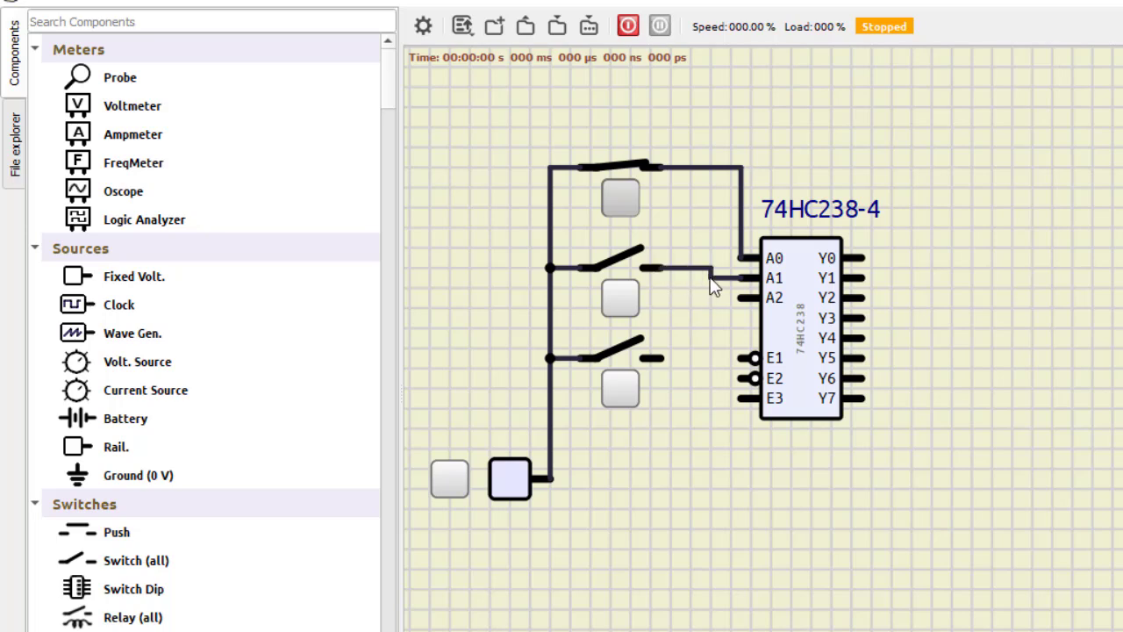
pyautogui.click(734, 278)
pyautogui.click(664, 358)
pyautogui.click(742, 299)
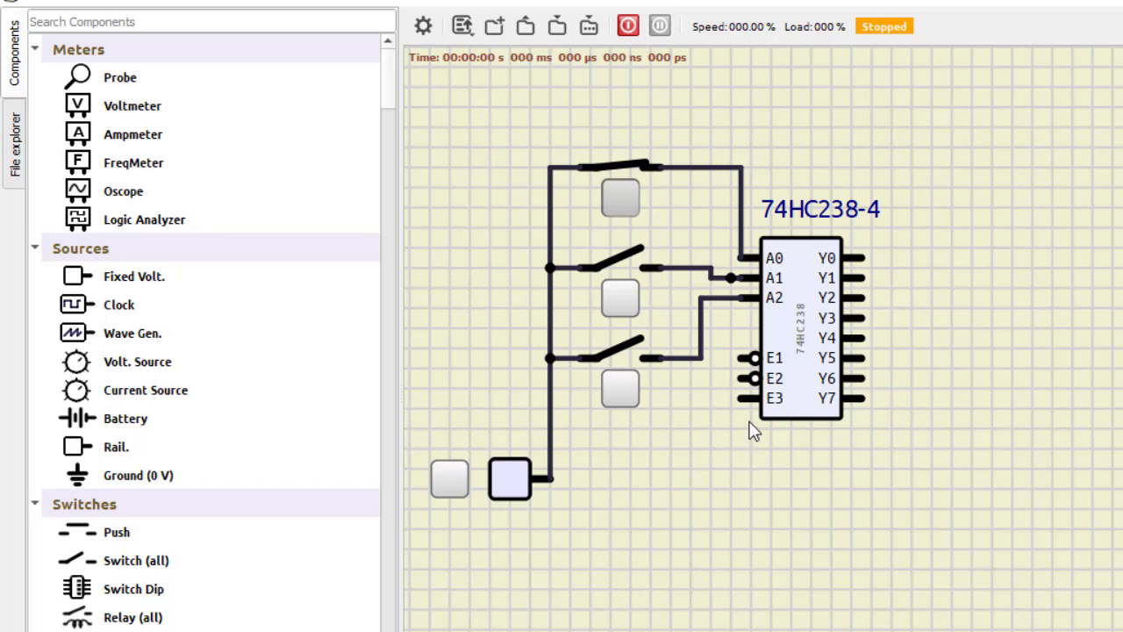
# Connect E3 to the fixed voltage source and wire E1 and E2 to a new ground below the 74HC238.
pyautogui.click(549, 478)
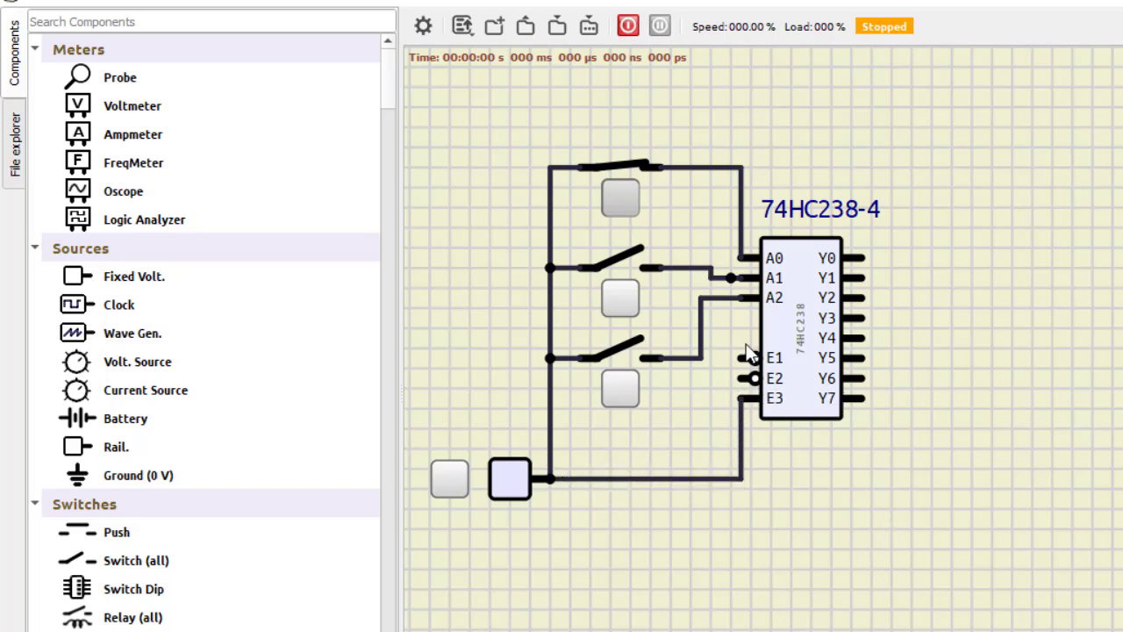
pyautogui.moveTo(104, 477); pyautogui.dragTo(713, 571)
pyautogui.click(713, 517)
pyautogui.click(748, 358)
pyautogui.click(740, 378)
pyautogui.click(711, 378)
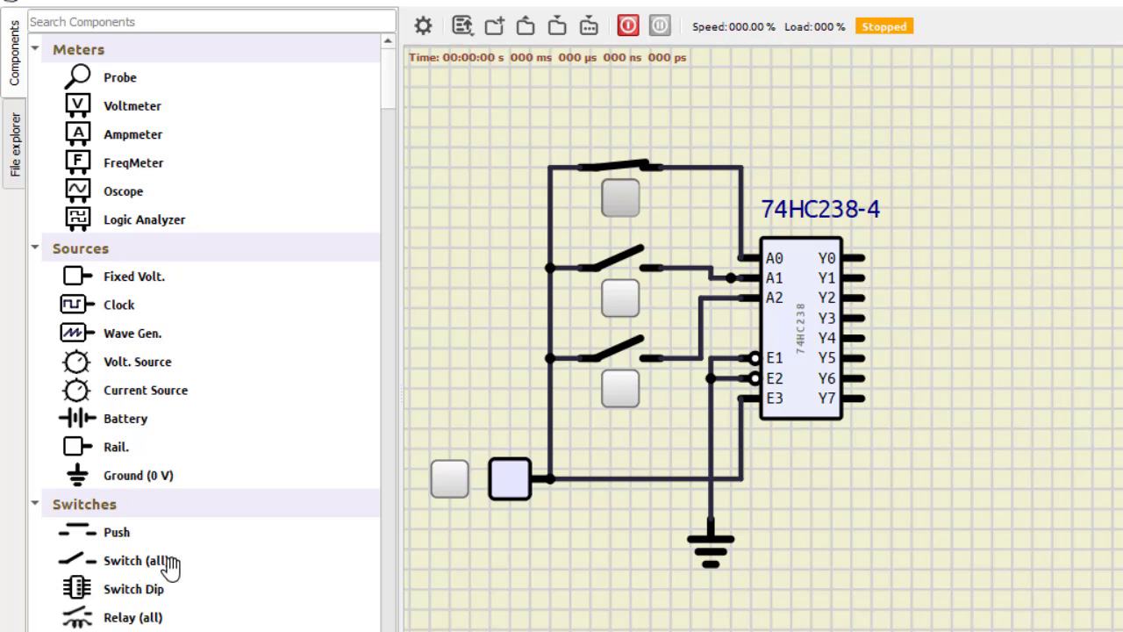
# Add an OR gate beside outputs Y0 to Y2 of the 74HC238 and set its input size to 3.
pyautogui.scroll(-10, 176, 562)
pyautogui.scroll(-10, 182, 568)
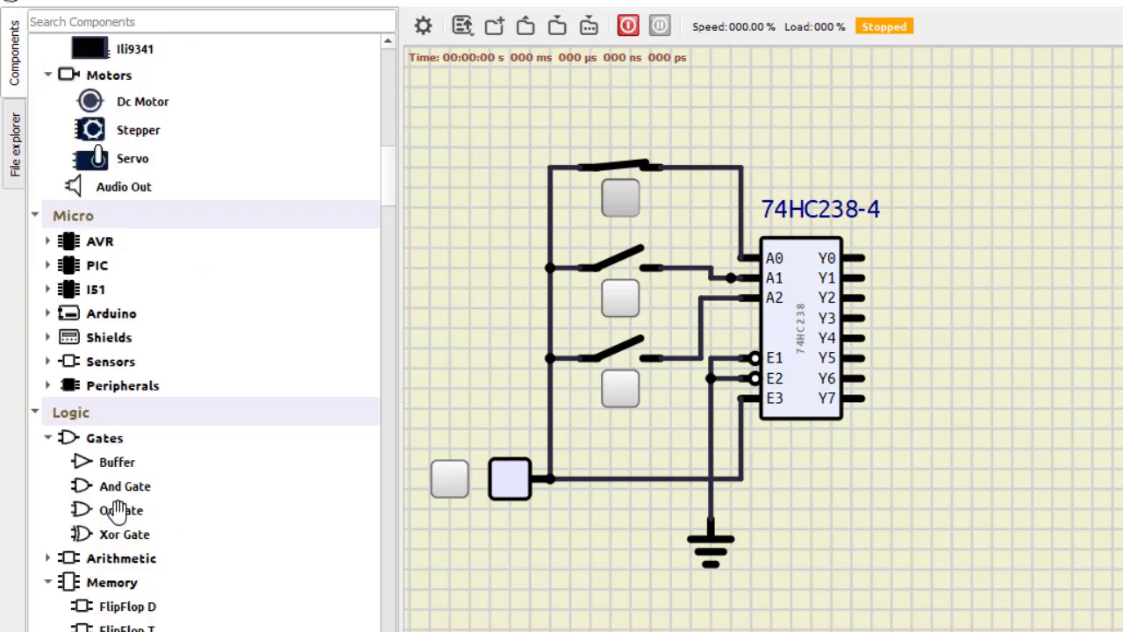
pyautogui.moveTo(119, 510); pyautogui.dragTo(971, 281)
pyautogui.doubleClick(969, 277)
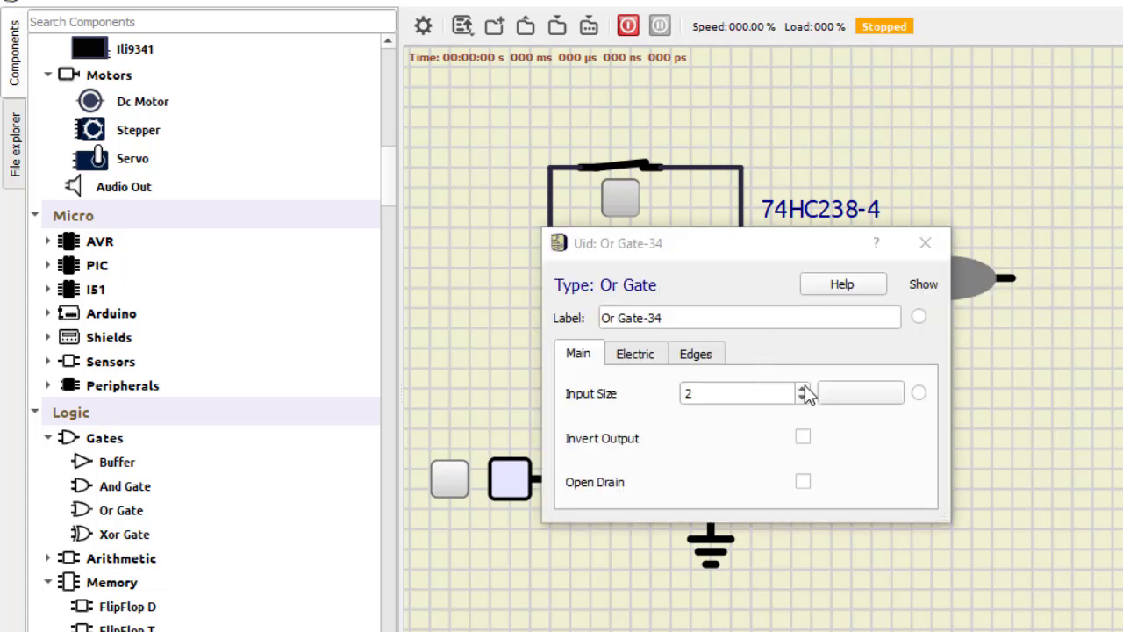
pyautogui.click(802, 390)
pyautogui.click(925, 243)
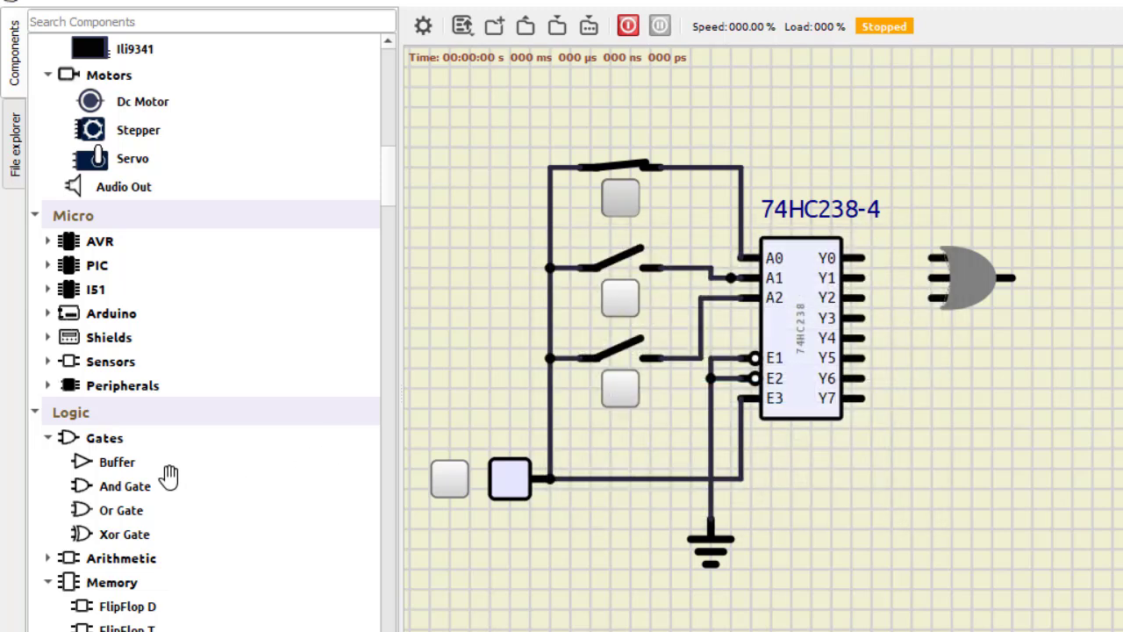
# Add a second OR gate directly below the first one and set its input size to 4.
pyautogui.moveTo(126, 509); pyautogui.dragTo(974, 373)
pyautogui.doubleClick(974, 369)
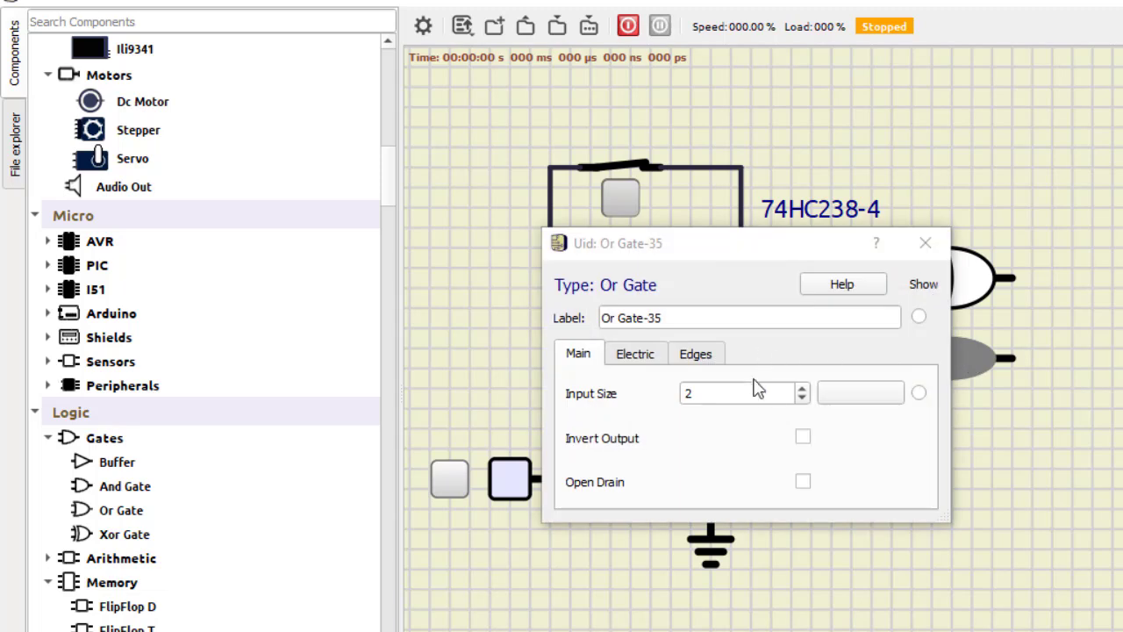
pyautogui.click(803, 389)
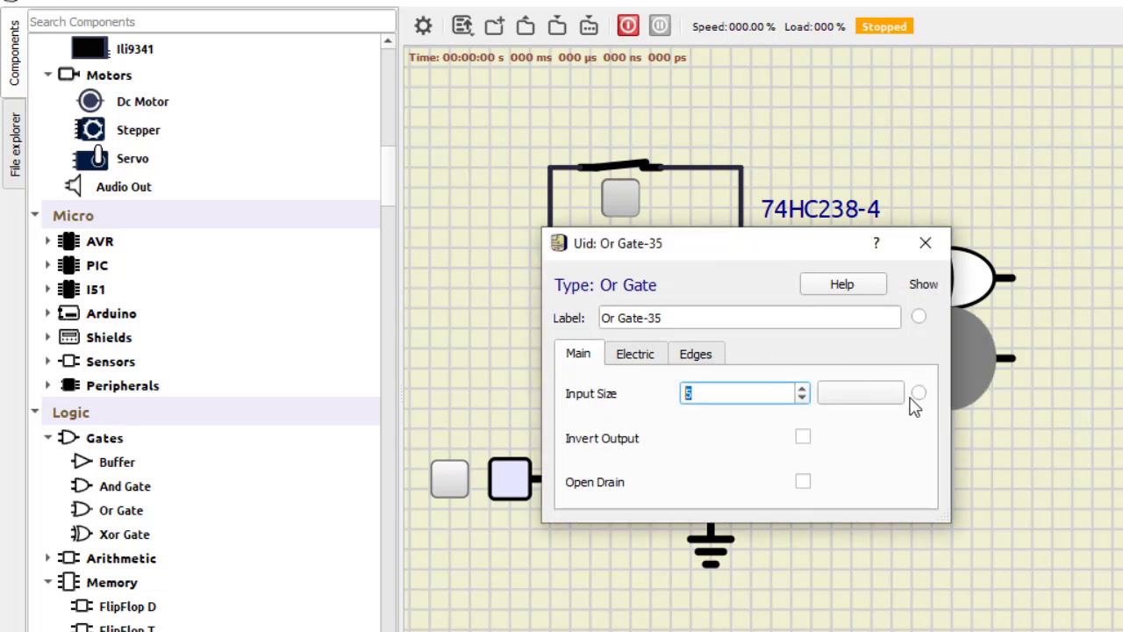
pyautogui.click(802, 397)
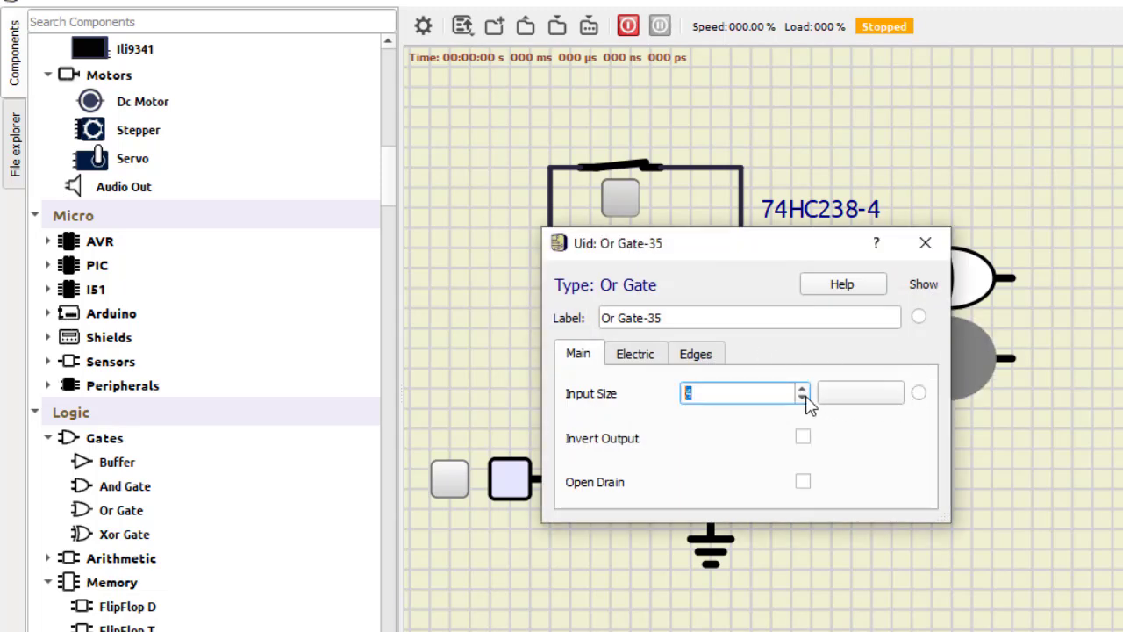
pyautogui.click(1003, 478)
pyautogui.click(925, 243)
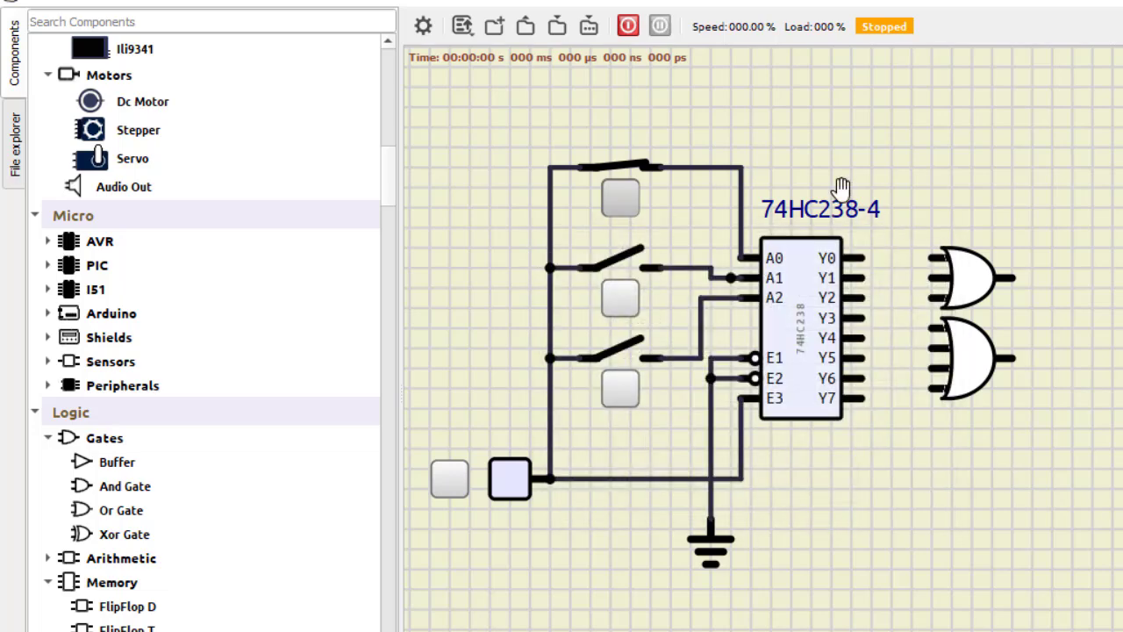
# Place two probes beyond the OR gates, one for each gate output.
pyautogui.scroll(-15, 201, 193)
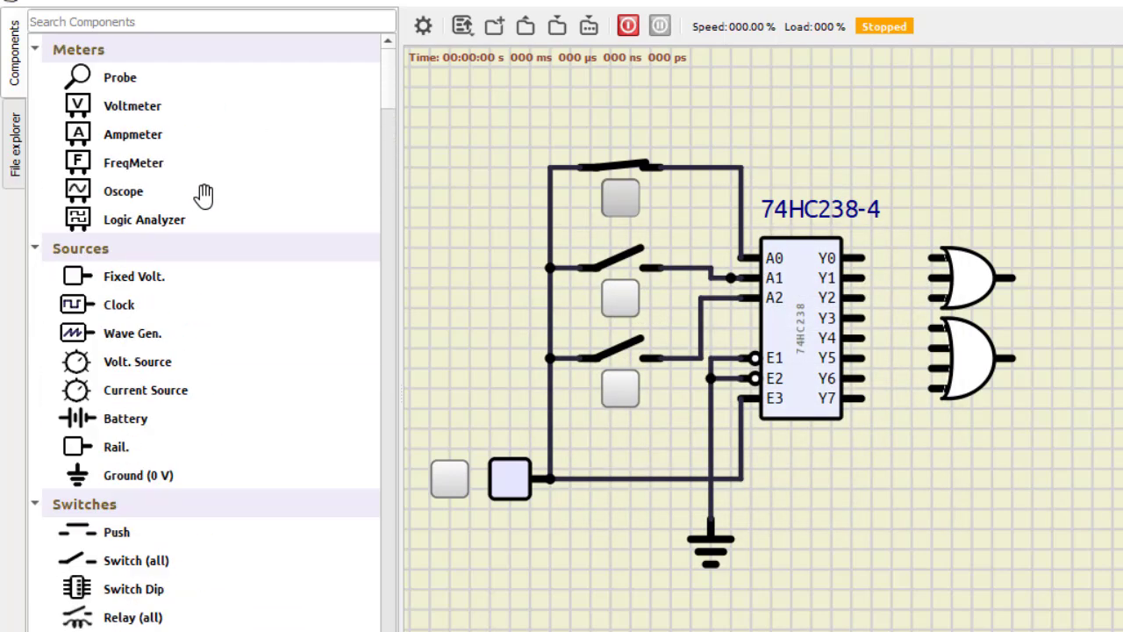
pyautogui.moveTo(135, 88); pyautogui.dragTo(1108, 221)
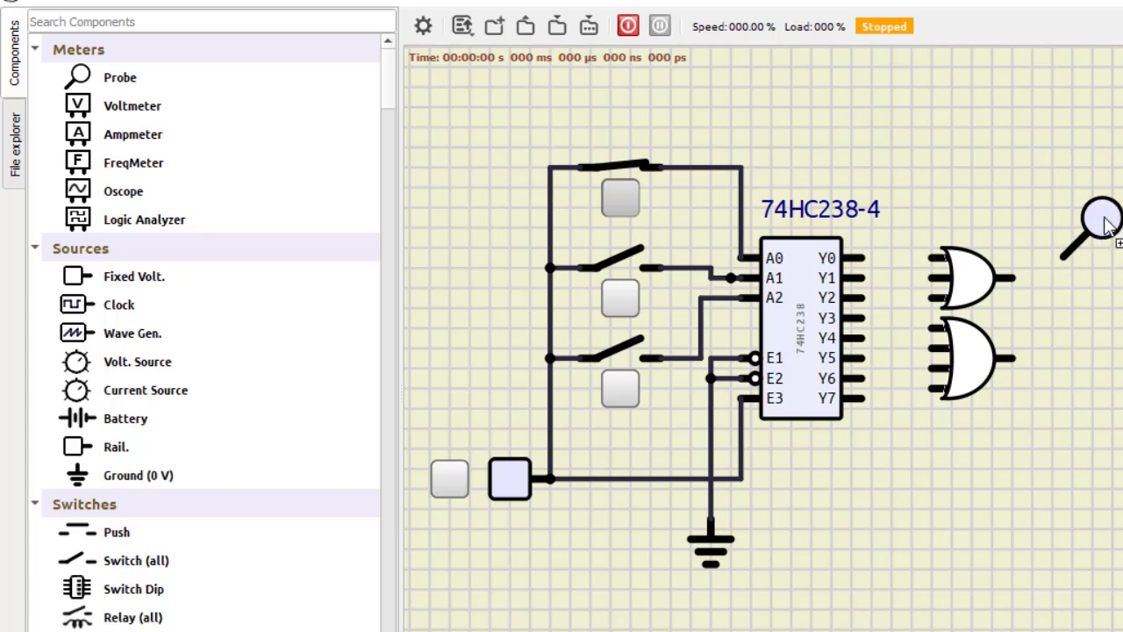
pyautogui.moveTo(114, 75); pyautogui.dragTo(1111, 325)
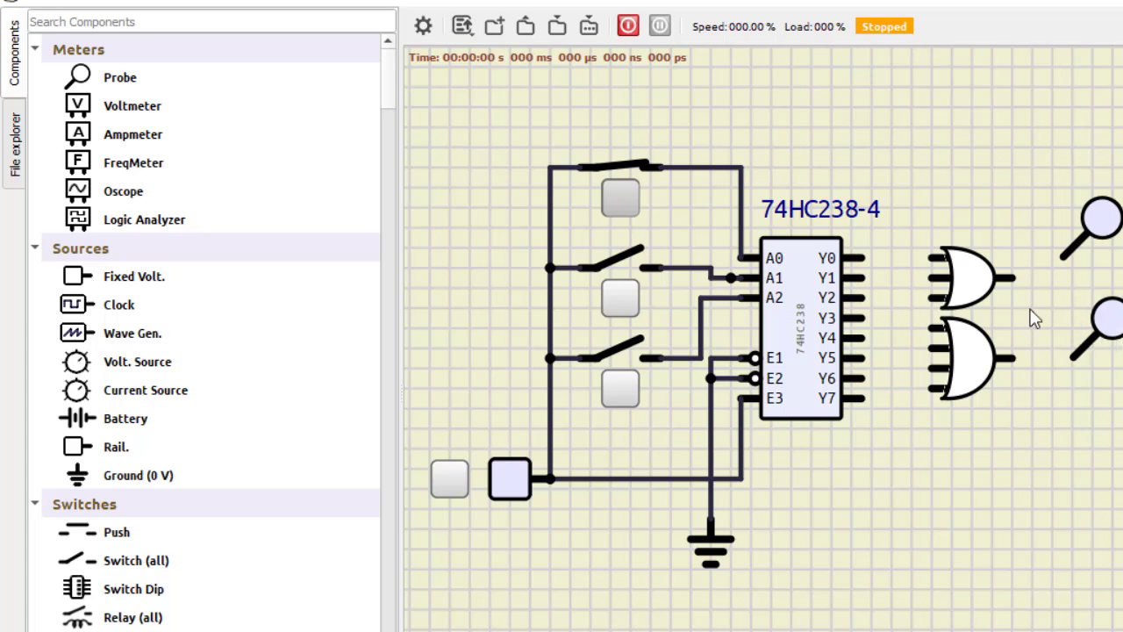
# Wire outputs Y0, Y2 and Y4 of the 74HC238 to the three inputs of the upper OR gate.
pyautogui.moveTo(927, 257); pyautogui.dragTo(866, 258)
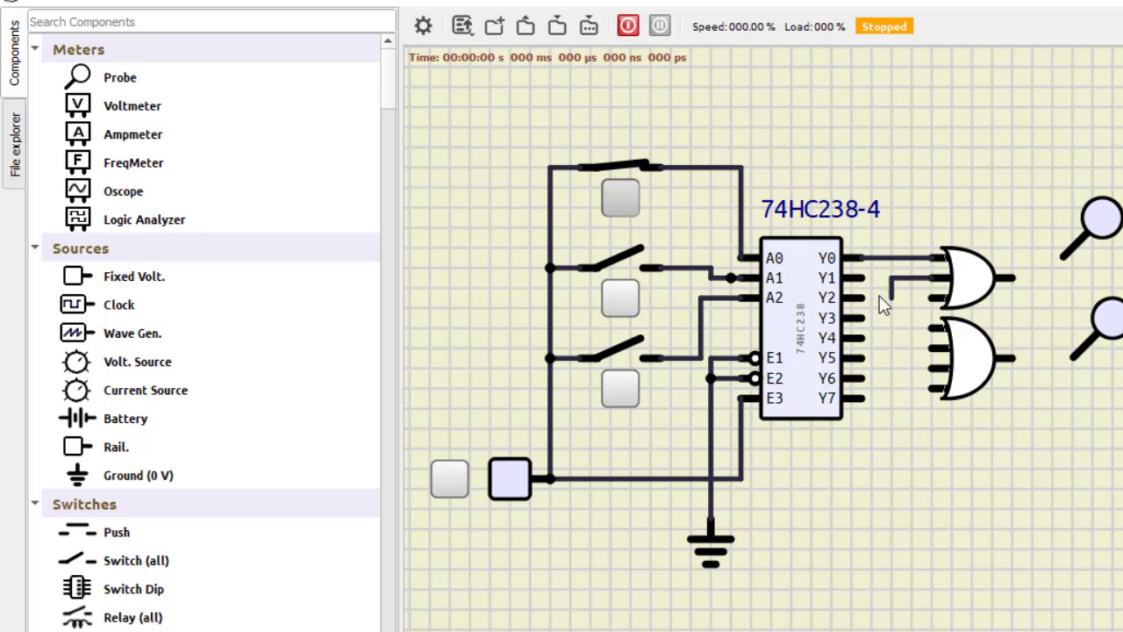
pyautogui.moveTo(869, 305); pyautogui.dragTo(866, 299)
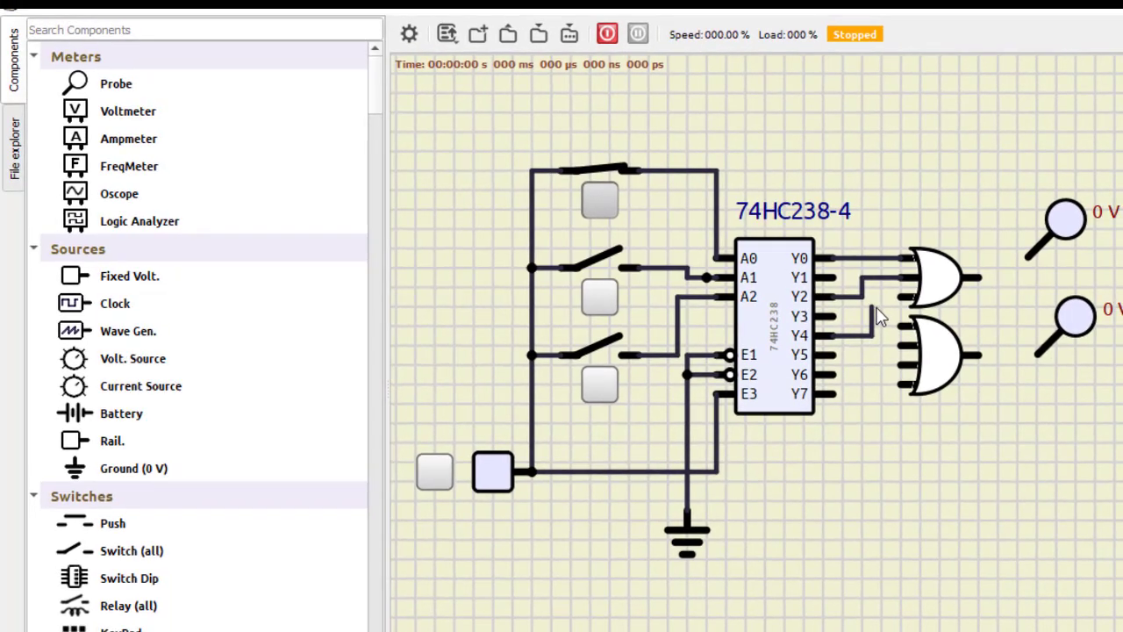
pyautogui.moveTo(865, 338); pyautogui.dragTo(928, 295)
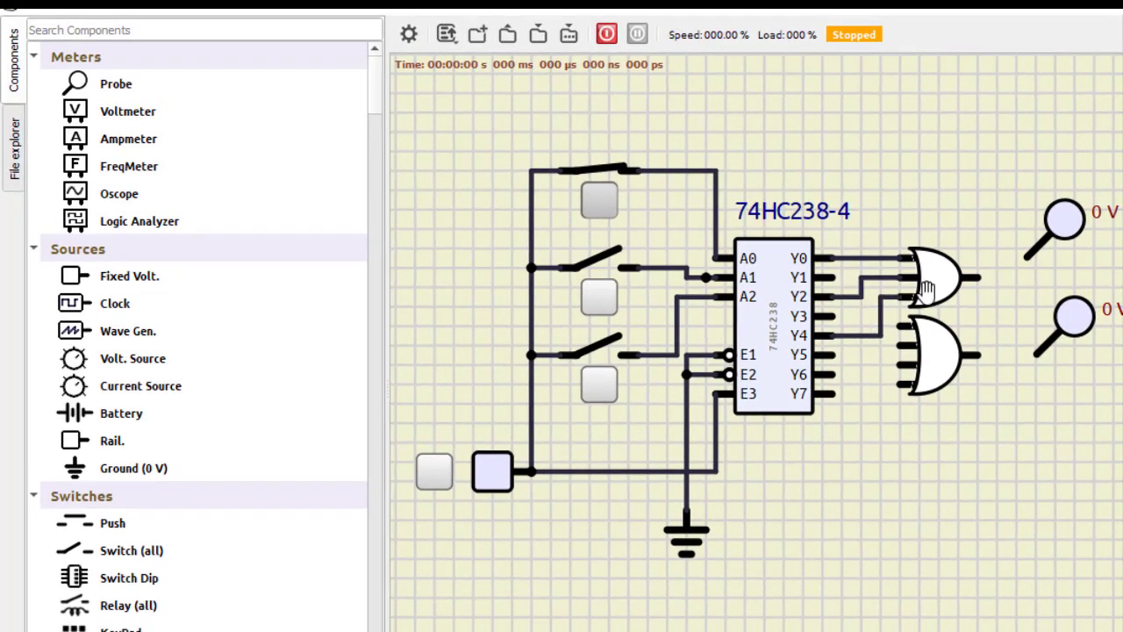
# Shift the lower OR gate slightly away from the 74HC238 and wire outputs Y1, Y2, Y5 and Y6 to its four inputs.
pyautogui.moveTo(936, 343); pyautogui.dragTo(954, 349)
pyautogui.click(900, 327)
pyautogui.click(852, 276)
pyautogui.click(832, 277)
pyautogui.click(909, 345)
pyautogui.click(861, 277)
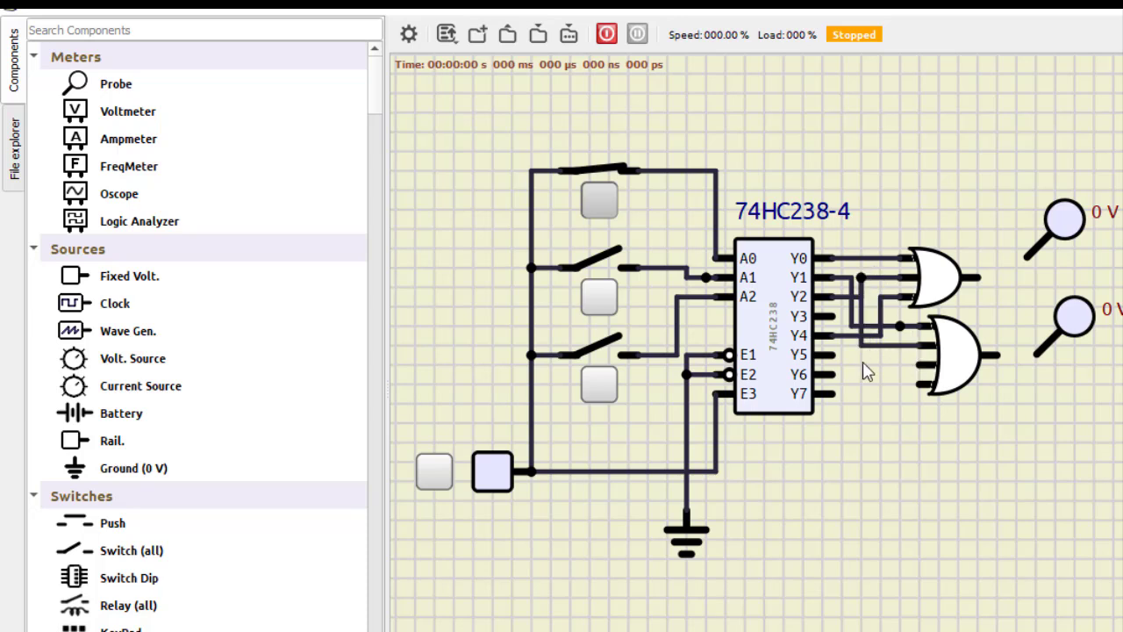
pyautogui.click(930, 364)
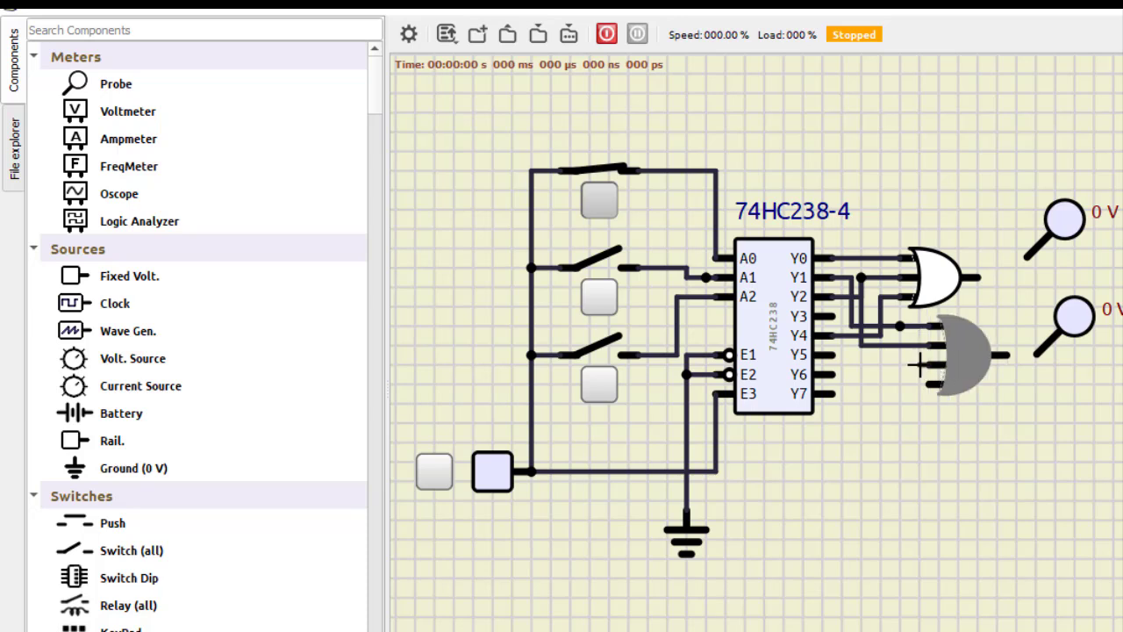
pyautogui.click(834, 354)
pyautogui.click(838, 376)
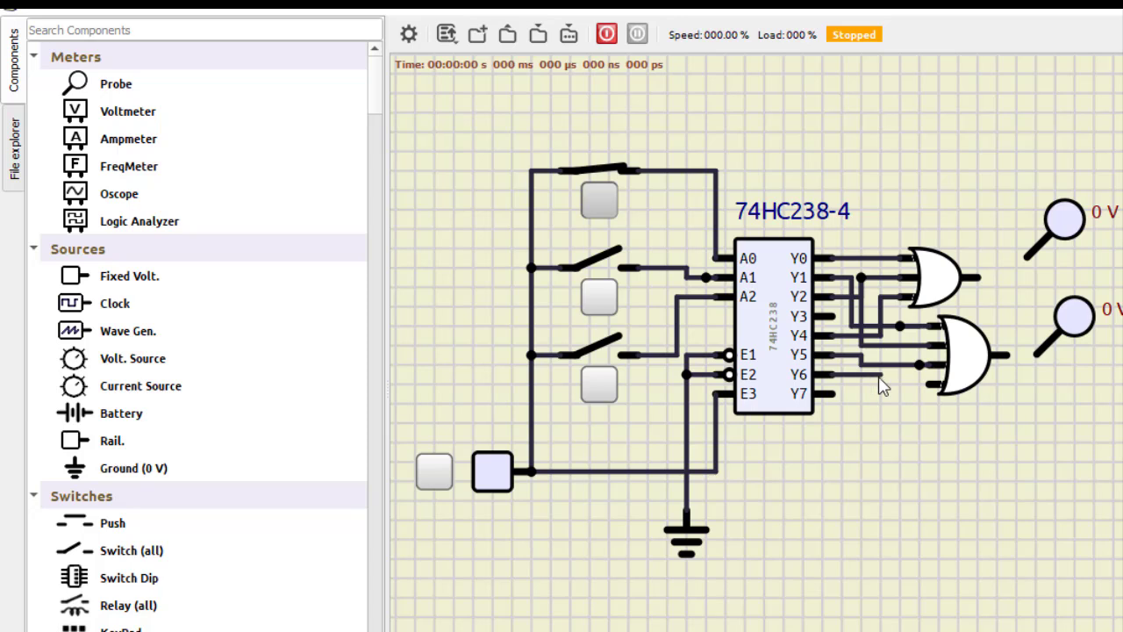
pyautogui.click(926, 383)
# Wire the upper OR gate's output to the upper probe and the lower gate's output to the lower probe.
pyautogui.click(976, 277)
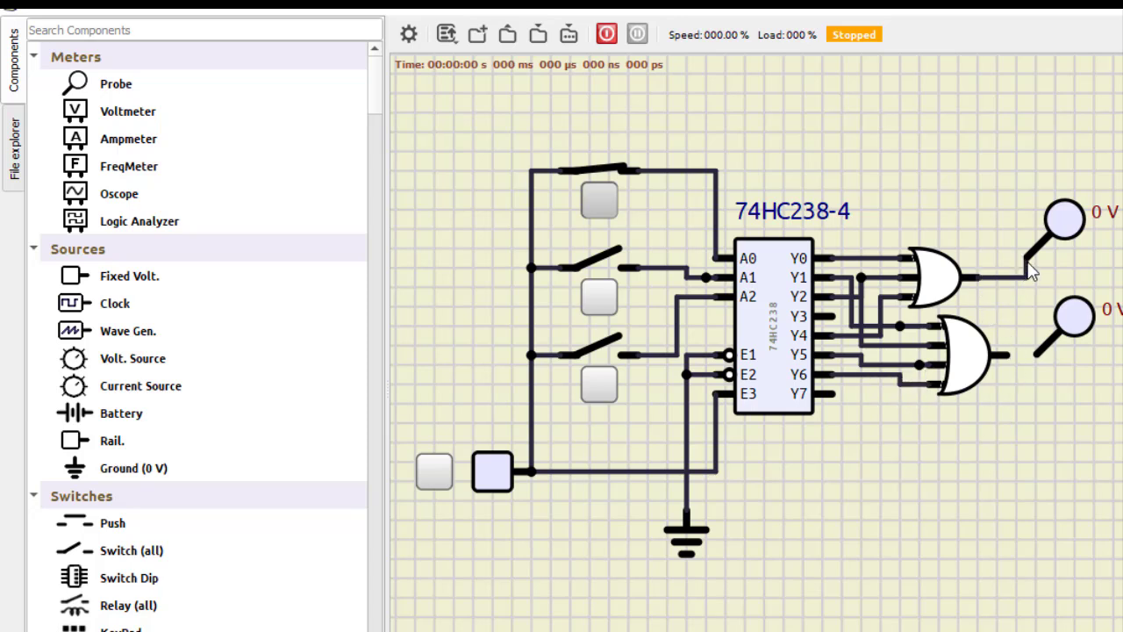
pyautogui.click(1026, 255)
pyautogui.click(1004, 354)
pyautogui.click(1045, 384)
# Simulate the circuit with the fixed voltage source on and toggle the A0, A1 and A2 switches to test both OR gate outputs.
pyautogui.click(605, 36)
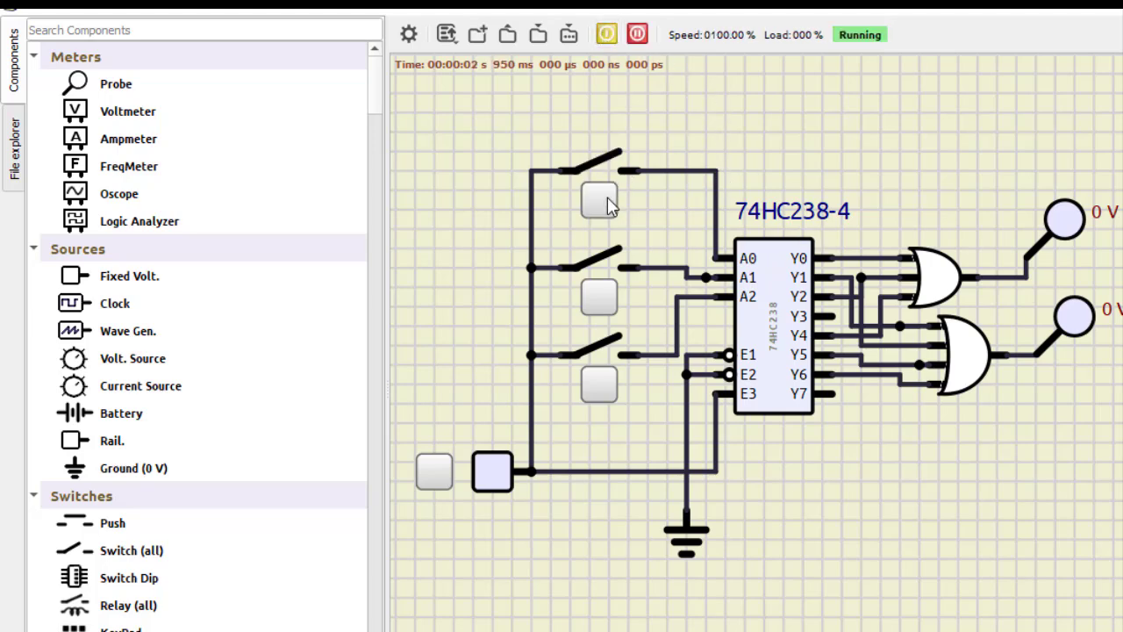
pyautogui.click(430, 468)
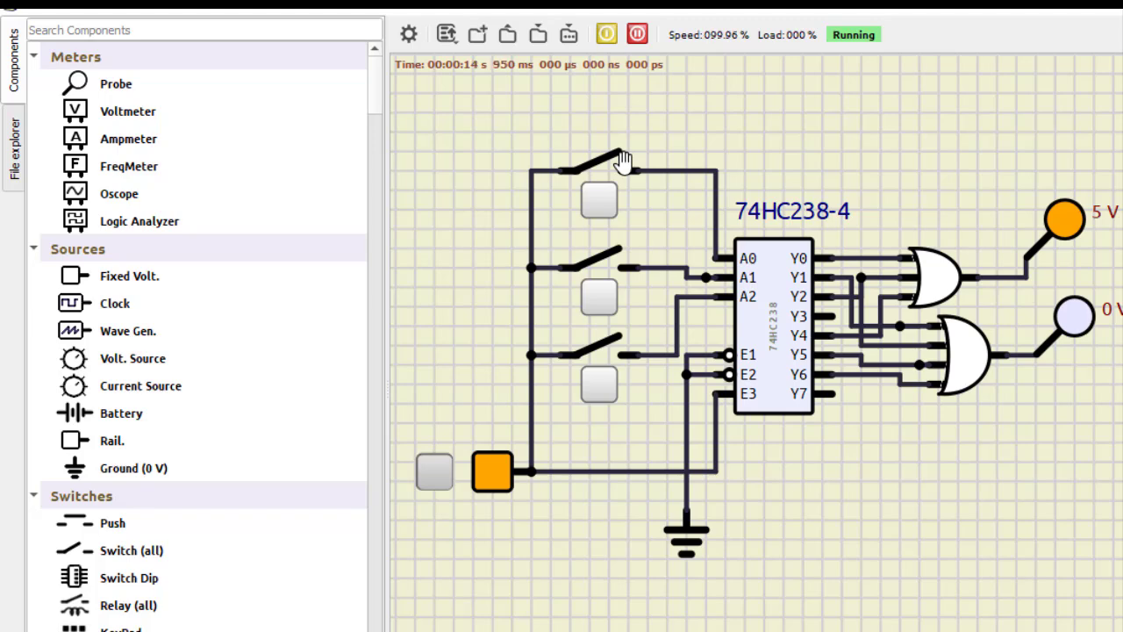
pyautogui.click(607, 305)
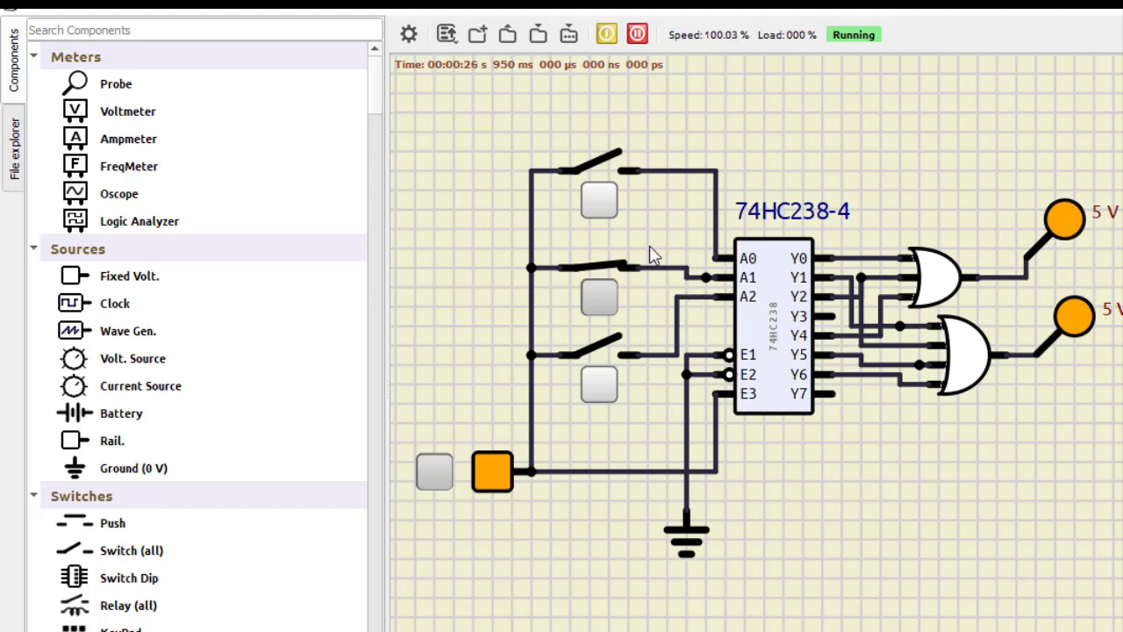
pyautogui.click(610, 216)
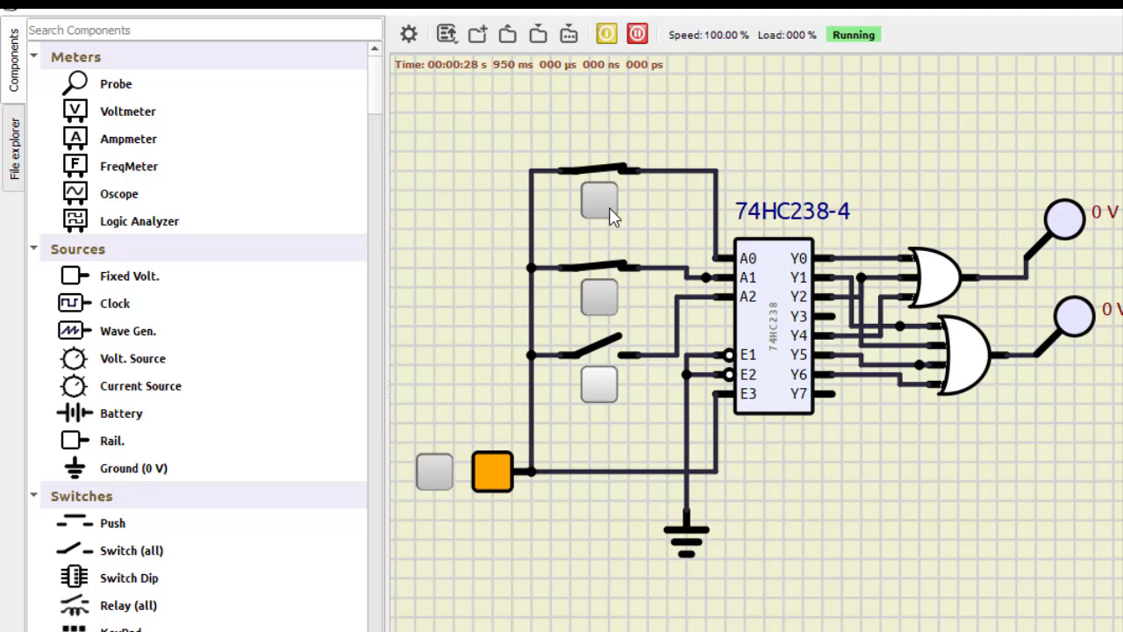
pyautogui.click(599, 384)
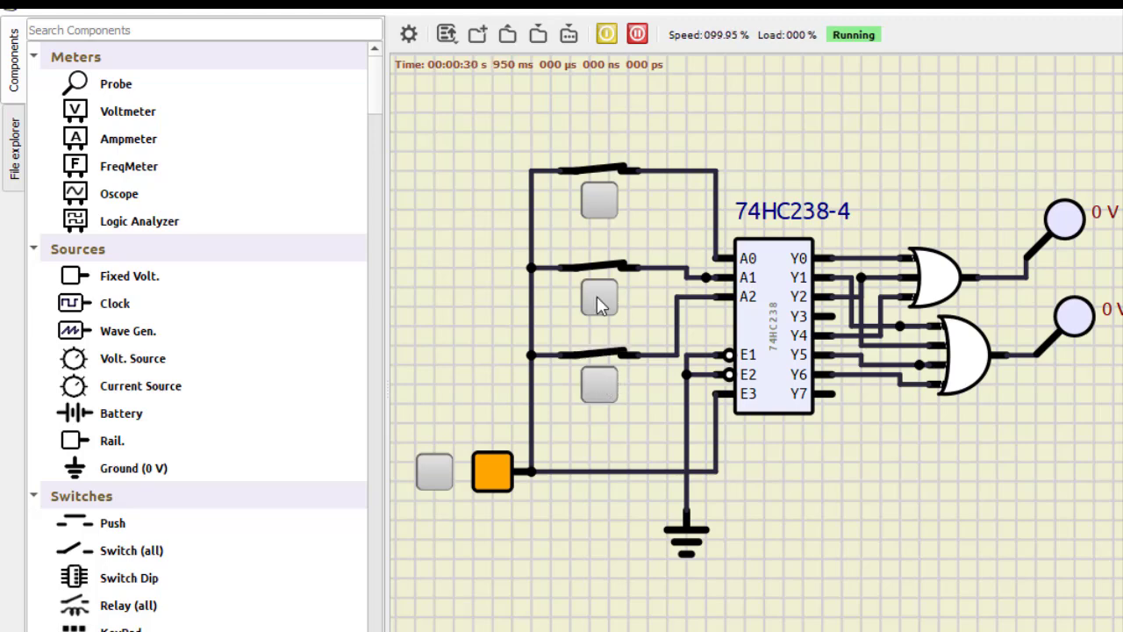
pyautogui.click(615, 209)
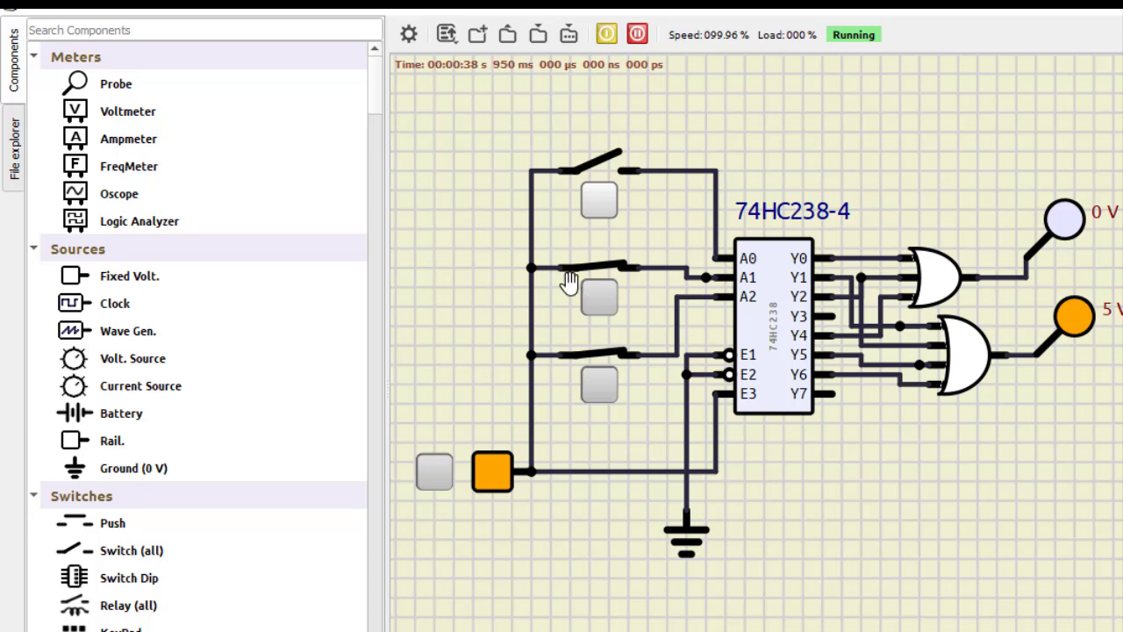
pyautogui.click(600, 201)
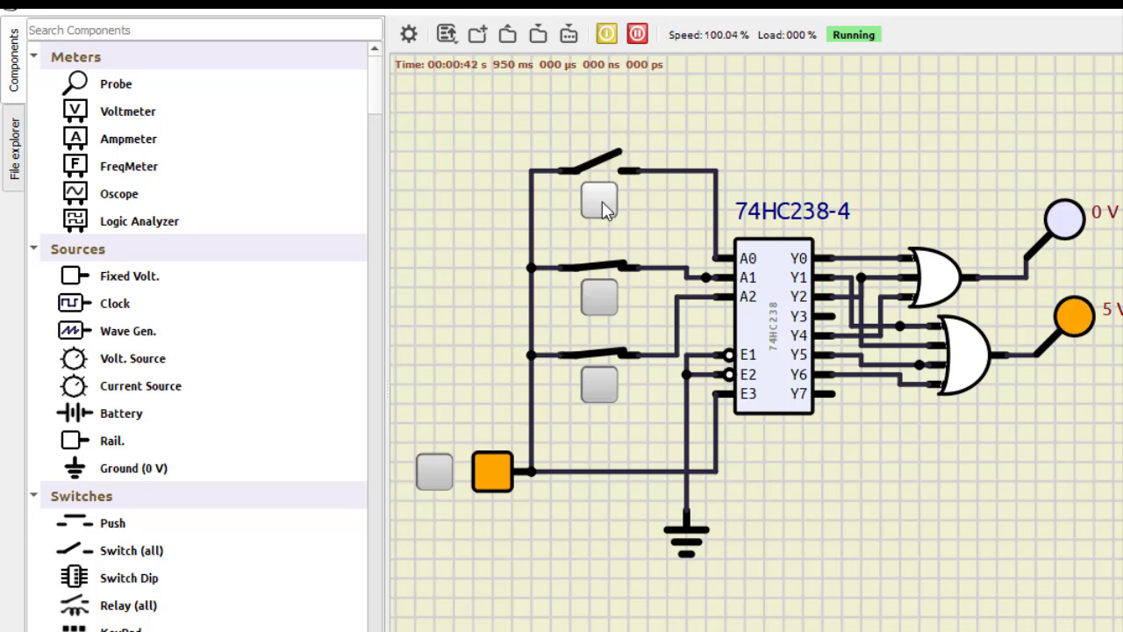